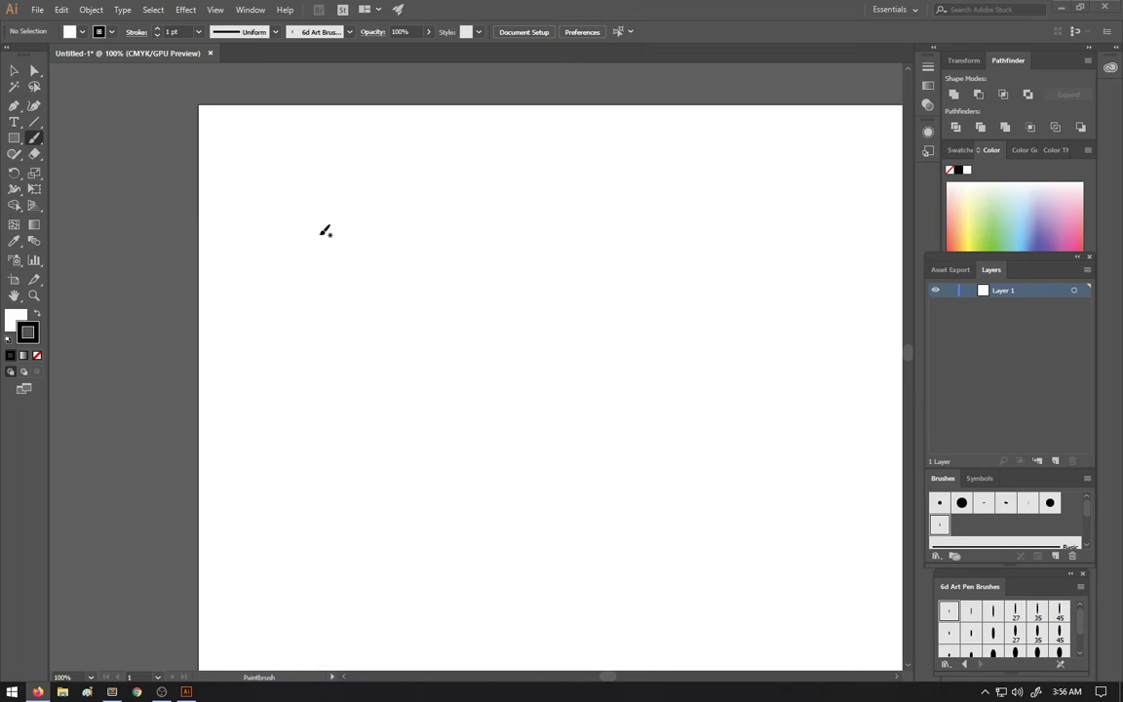
# Step: Handwrite the word "Program" with the Paintbrush in the upper part of the artboard, undoing the first trial stroke
pyautogui.moveTo(331, 256); pyautogui.dragTo(378, 230)
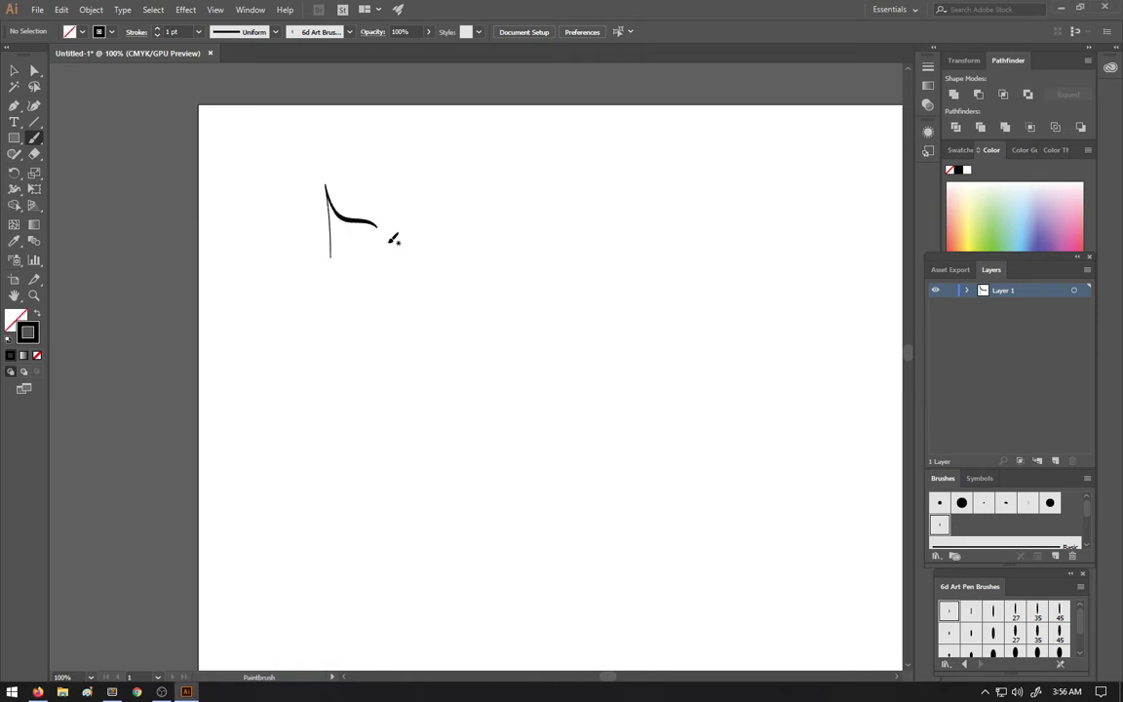
pyautogui.hotkey('ctrl', 'z')
pyautogui.moveTo(337, 190)
pyautogui.mouseDown()
pyautogui.moveTo(313, 251)
pyautogui.moveTo(325, 224)
pyautogui.moveTo(372, 223)
pyautogui.mouseUp()
pyautogui.moveTo(385, 230)
pyautogui.mouseDown()
pyautogui.moveTo(404, 289)
pyautogui.moveTo(432, 226)
pyautogui.mouseUp()
pyautogui.moveTo(447, 226)
pyautogui.mouseDown()
pyautogui.moveTo(455, 222)
pyautogui.moveTo(458, 250)
pyautogui.mouseUp()
pyautogui.moveTo(460, 249)
pyautogui.mouseDown()
pyautogui.moveTo(474, 226)
pyautogui.moveTo(485, 252)
pyautogui.mouseUp()
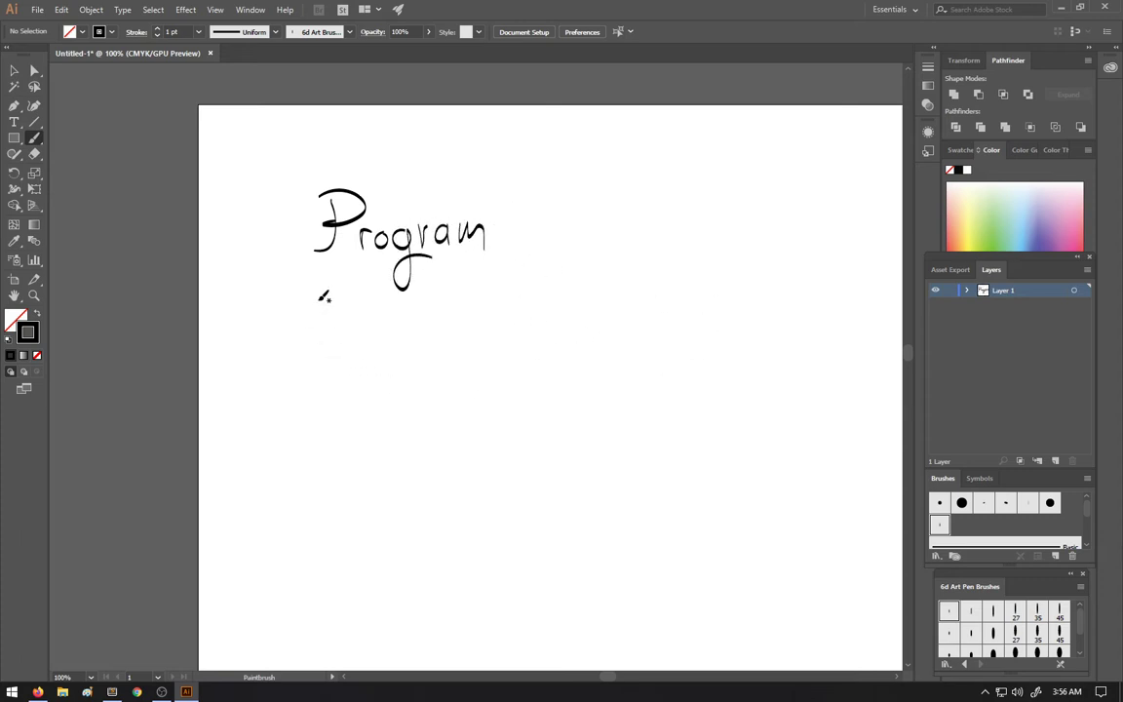
# Step: Handwrite the words "Graphics" and "Audio" as two further headings below "Program"
pyautogui.moveTo(343, 305)
pyautogui.mouseDown()
pyautogui.moveTo(362, 363)
pyautogui.moveTo(374, 345)
pyautogui.moveTo(458, 353)
pyautogui.moveTo(497, 343)
pyautogui.mouseUp()
pyautogui.moveTo(279, 484)
pyautogui.mouseDown()
pyautogui.moveTo(329, 407)
pyautogui.moveTo(326, 467)
pyautogui.moveTo(410, 478)
pyautogui.mouseUp()
pyautogui.moveTo(439, 448)
pyautogui.mouseDown()
pyautogui.moveTo(427, 472)
pyautogui.moveTo(441, 451)
pyautogui.mouseUp()
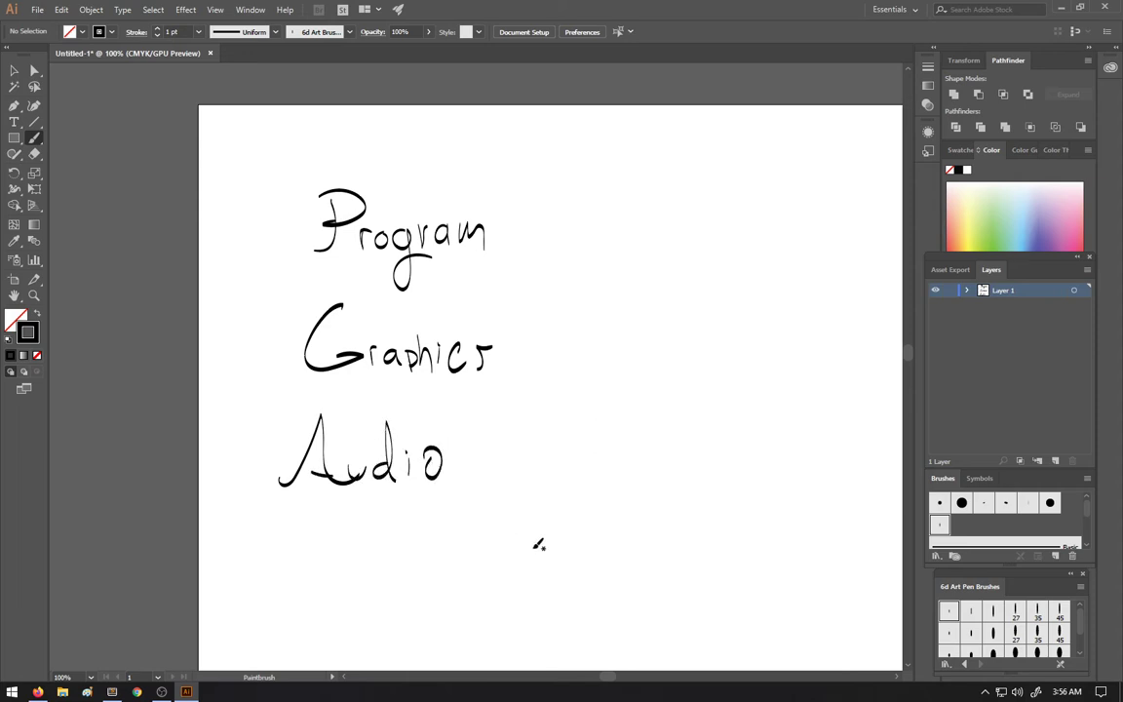
# Step: Branch two lines out of "Audio" and handwrite "SFX" and "Music" at their ends
pyautogui.moveTo(478, 488)
pyautogui.mouseDown()
pyautogui.moveTo(533, 511)
pyautogui.moveTo(517, 476)
pyautogui.moveTo(577, 469)
pyautogui.mouseUp()
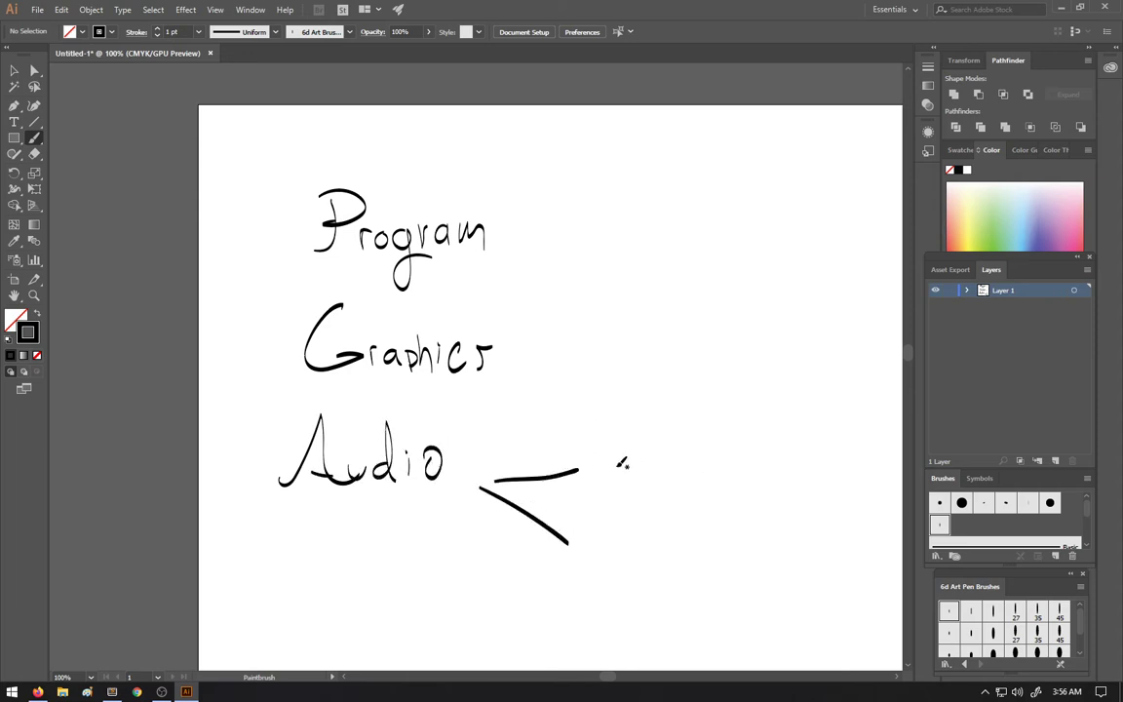
pyautogui.moveTo(629, 441); pyautogui.dragTo(605, 501)
pyautogui.moveTo(664, 446); pyautogui.dragTo(655, 493)
pyautogui.moveTo(647, 467)
pyautogui.mouseDown()
pyautogui.moveTo(729, 445)
pyautogui.moveTo(722, 484)
pyautogui.mouseUp()
pyautogui.moveTo(721, 454)
pyautogui.mouseDown()
pyautogui.moveTo(693, 487)
pyautogui.moveTo(726, 487)
pyautogui.mouseUp()
pyautogui.moveTo(584, 571)
pyautogui.mouseDown()
pyautogui.moveTo(603, 530)
pyautogui.moveTo(621, 572)
pyautogui.moveTo(644, 574)
pyautogui.mouseUp()
pyautogui.moveTo(667, 551)
pyautogui.mouseDown()
pyautogui.moveTo(667, 574)
pyautogui.moveTo(690, 566)
pyautogui.moveTo(716, 575)
pyautogui.mouseUp()
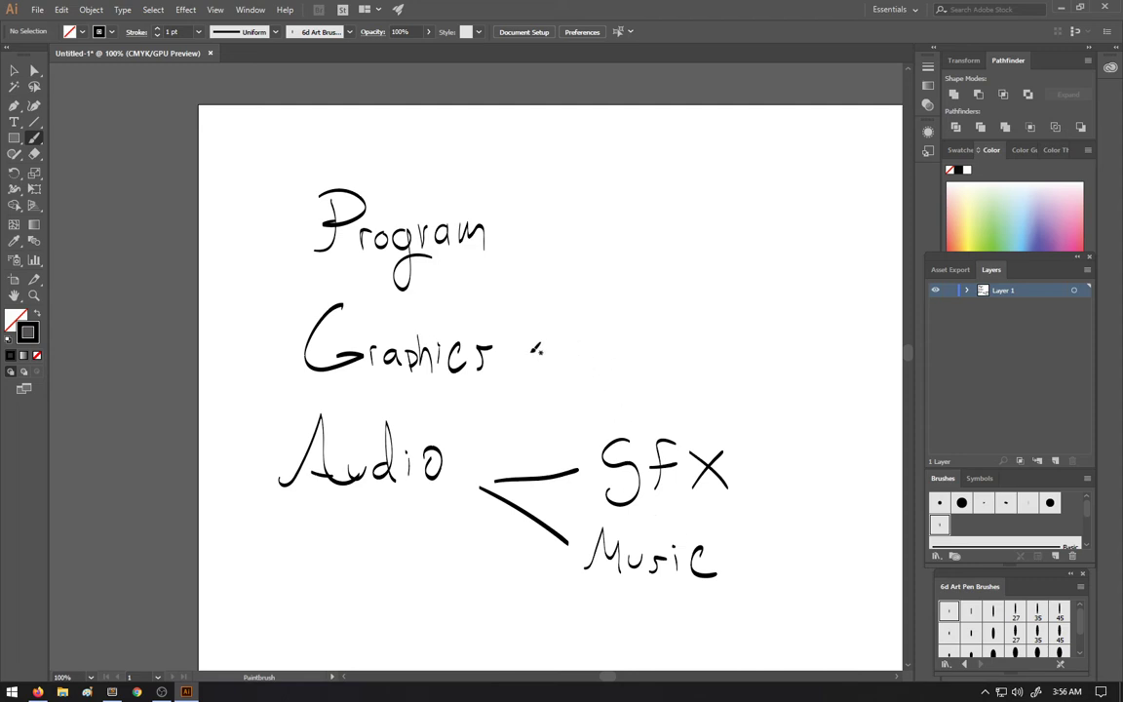
# Step: Add two short dashes beside "Graphics" and handwrite "Environment" and "Characters" after them
pyautogui.moveTo(526, 347)
pyautogui.mouseDown()
pyautogui.moveTo(567, 343)
pyautogui.moveTo(602, 313)
pyautogui.moveTo(604, 351)
pyautogui.moveTo(619, 339)
pyautogui.moveTo(751, 337)
pyautogui.mouseUp()
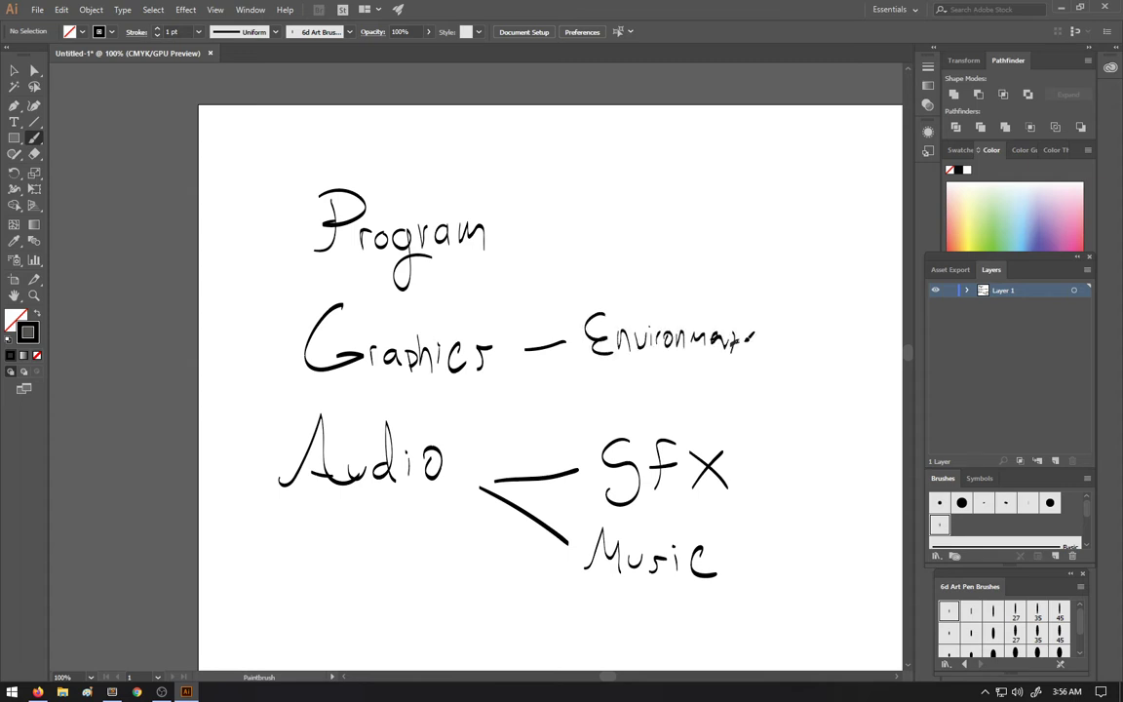
pyautogui.moveTo(549, 391)
pyautogui.mouseDown()
pyautogui.moveTo(615, 401)
pyautogui.moveTo(637, 389)
pyautogui.moveTo(657, 400)
pyautogui.moveTo(661, 386)
pyautogui.moveTo(693, 398)
pyautogui.moveTo(711, 385)
pyautogui.moveTo(740, 396)
pyautogui.moveTo(785, 389)
pyautogui.mouseUp()
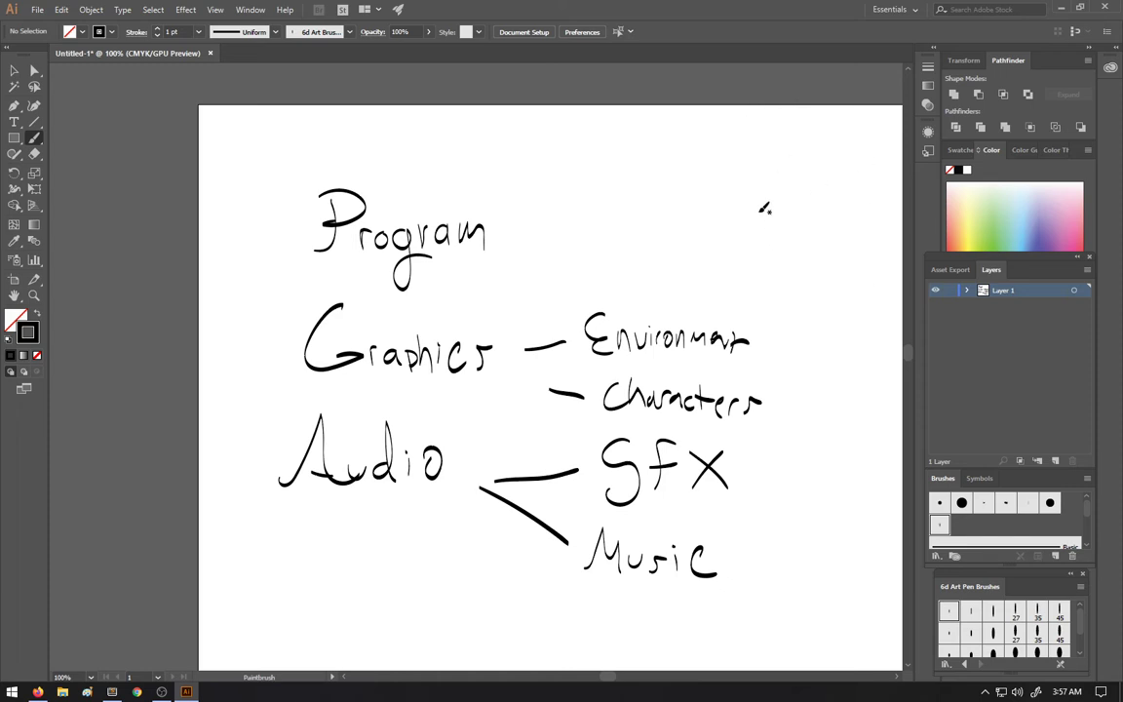
# Step: Handwrite "Physics" beside "Program" and add a bracket below it with the entries "C-C" and "C-O"
pyautogui.moveTo(565, 219)
pyautogui.mouseDown()
pyautogui.moveTo(573, 182)
pyautogui.moveTo(585, 179)
pyautogui.moveTo(619, 212)
pyautogui.moveTo(648, 190)
pyautogui.moveTo(702, 192)
pyautogui.mouseUp()
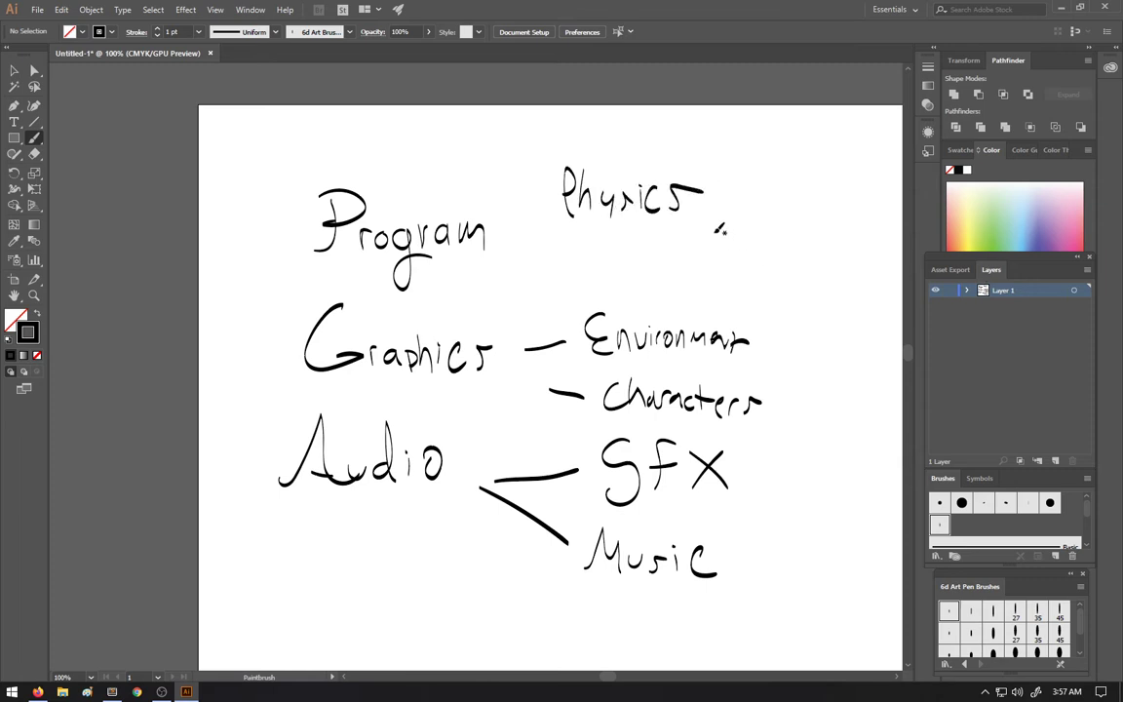
pyautogui.moveTo(712, 259); pyautogui.dragTo(762, 223)
pyautogui.moveTo(784, 217); pyautogui.dragTo(781, 240)
pyautogui.moveTo(791, 226); pyautogui.dragTo(830, 236)
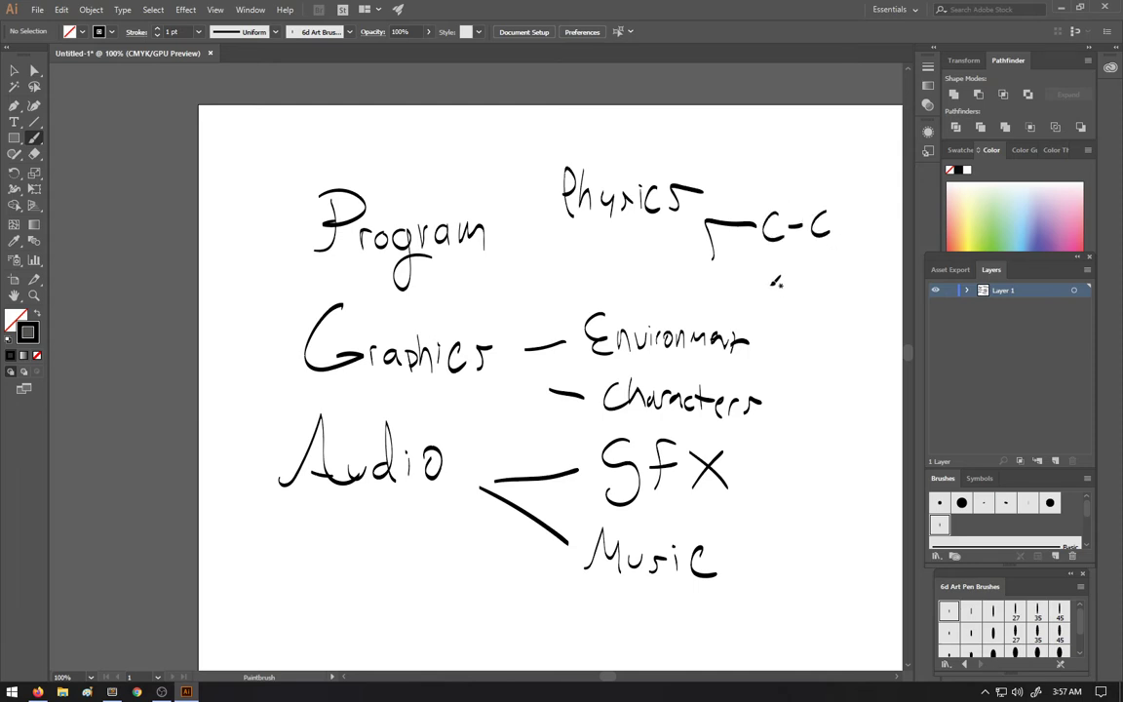
pyautogui.moveTo(768, 262); pyautogui.dragTo(770, 291)
pyautogui.moveTo(773, 277); pyautogui.dragTo(807, 264)
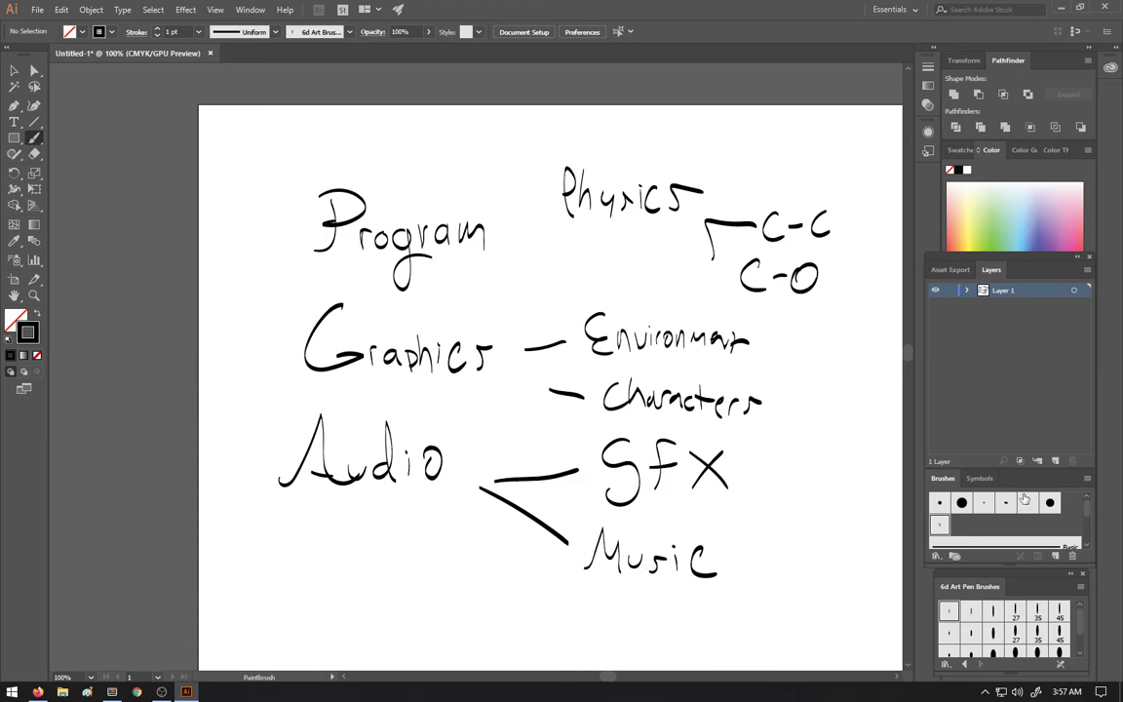
# Step: Add a new layer above the handwritten notes and hide Layer 1
pyautogui.click(1057, 461)
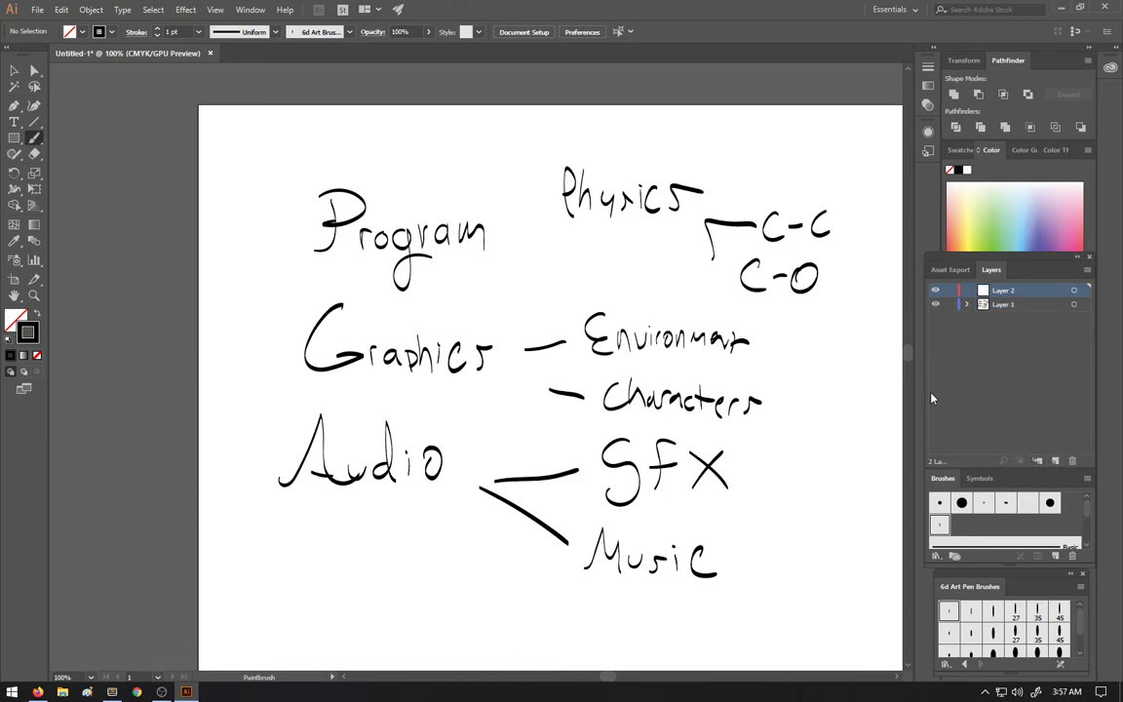
pyautogui.click(935, 304)
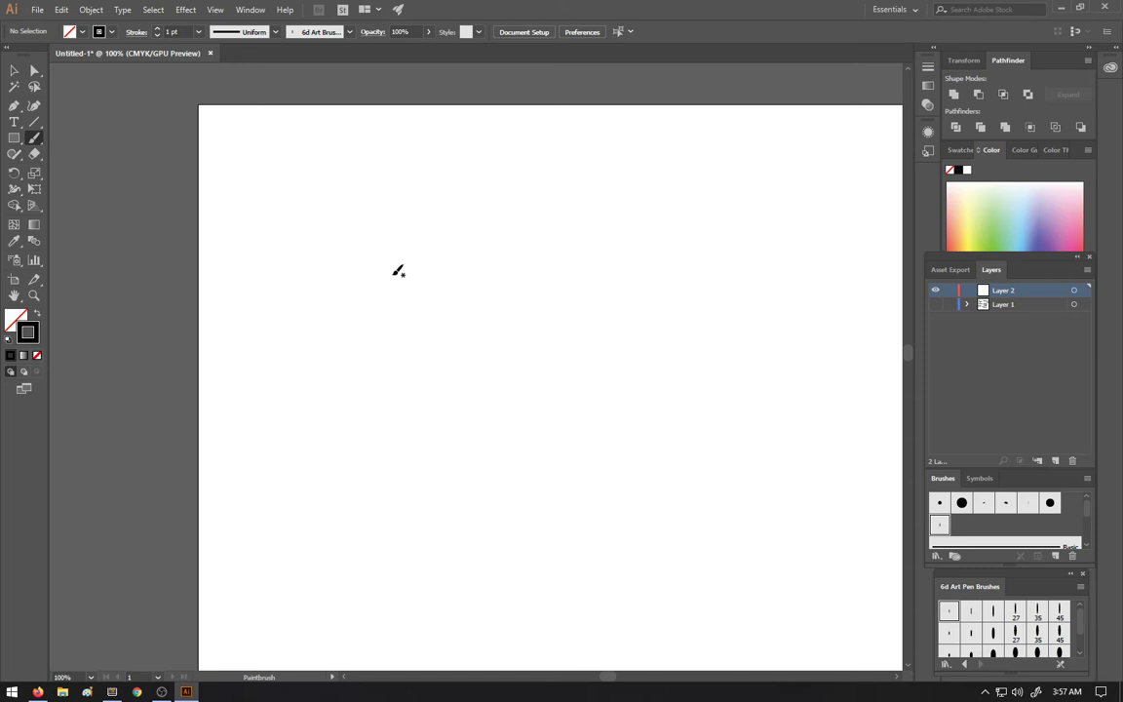
# Step: Sketch a small house with a ground line, a pitched roof and a curl of smoke in the middle of the artboard
pyautogui.moveTo(396, 414)
pyautogui.mouseDown()
pyautogui.moveTo(422, 345)
pyautogui.moveTo(465, 413)
pyautogui.mouseUp()
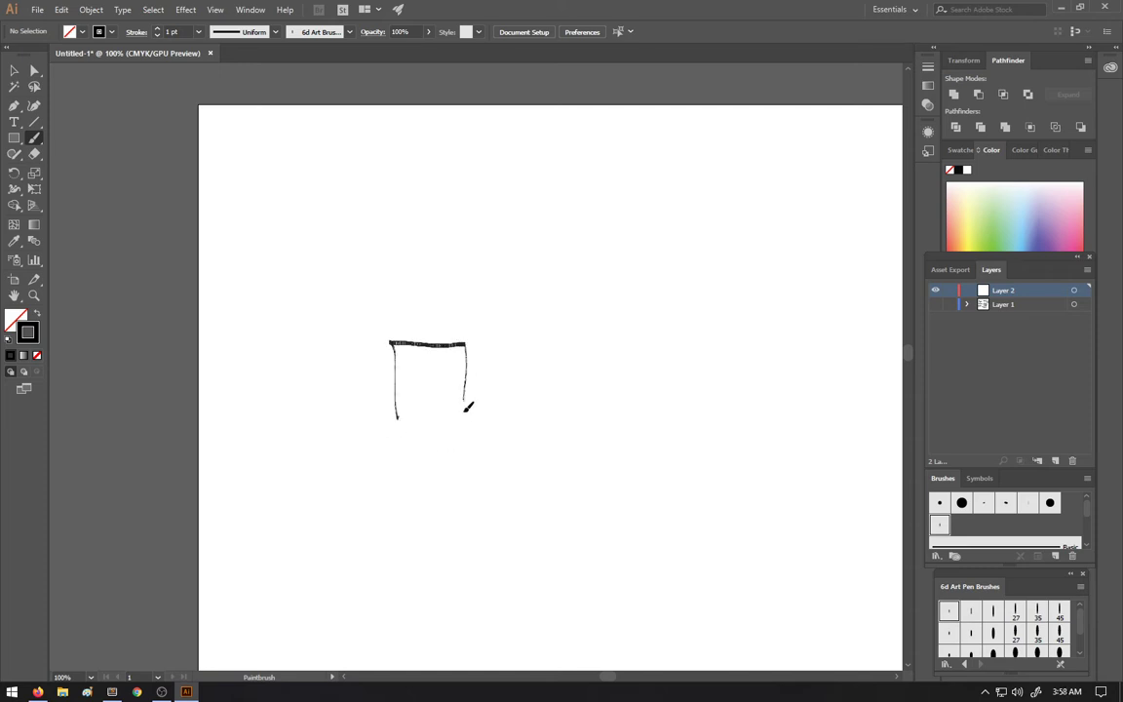
pyautogui.moveTo(392, 421); pyautogui.dragTo(493, 419)
pyautogui.moveTo(380, 353)
pyautogui.mouseDown()
pyautogui.moveTo(425, 317)
pyautogui.moveTo(441, 261)
pyautogui.moveTo(477, 307)
pyautogui.moveTo(472, 356)
pyautogui.mouseUp()
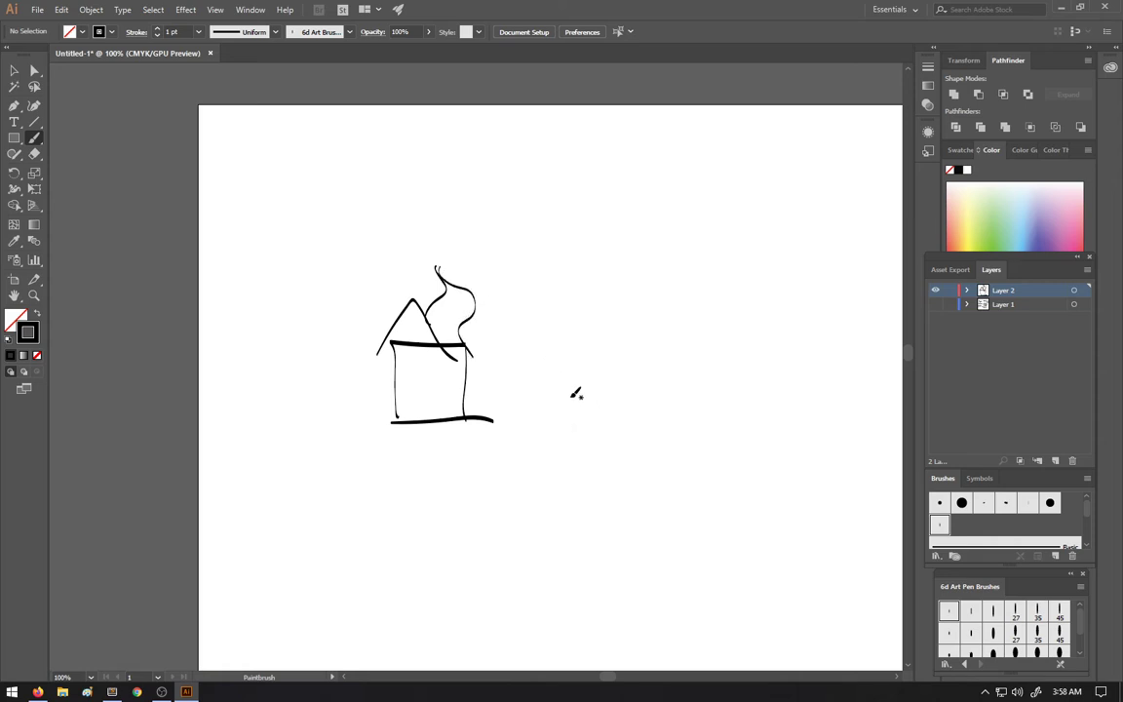
# Step: Sketch two small round-headed figures side by side to the right of the house
pyautogui.moveTo(575, 380)
pyautogui.mouseDown()
pyautogui.moveTo(584, 409)
pyautogui.moveTo(577, 385)
pyautogui.moveTo(577, 404)
pyautogui.moveTo(551, 429)
pyautogui.mouseUp()
pyautogui.moveTo(561, 416); pyautogui.dragTo(563, 429)
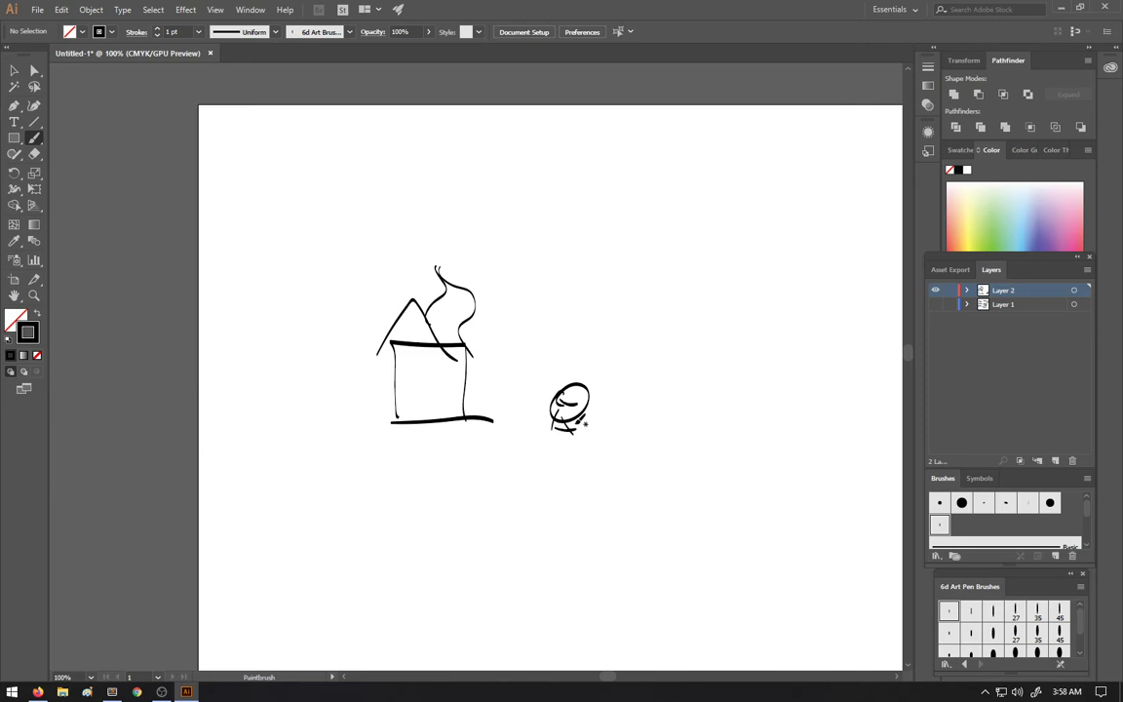
pyautogui.moveTo(644, 390)
pyautogui.mouseDown()
pyautogui.moveTo(622, 385)
pyautogui.moveTo(623, 416)
pyautogui.moveTo(643, 408)
pyautogui.mouseUp()
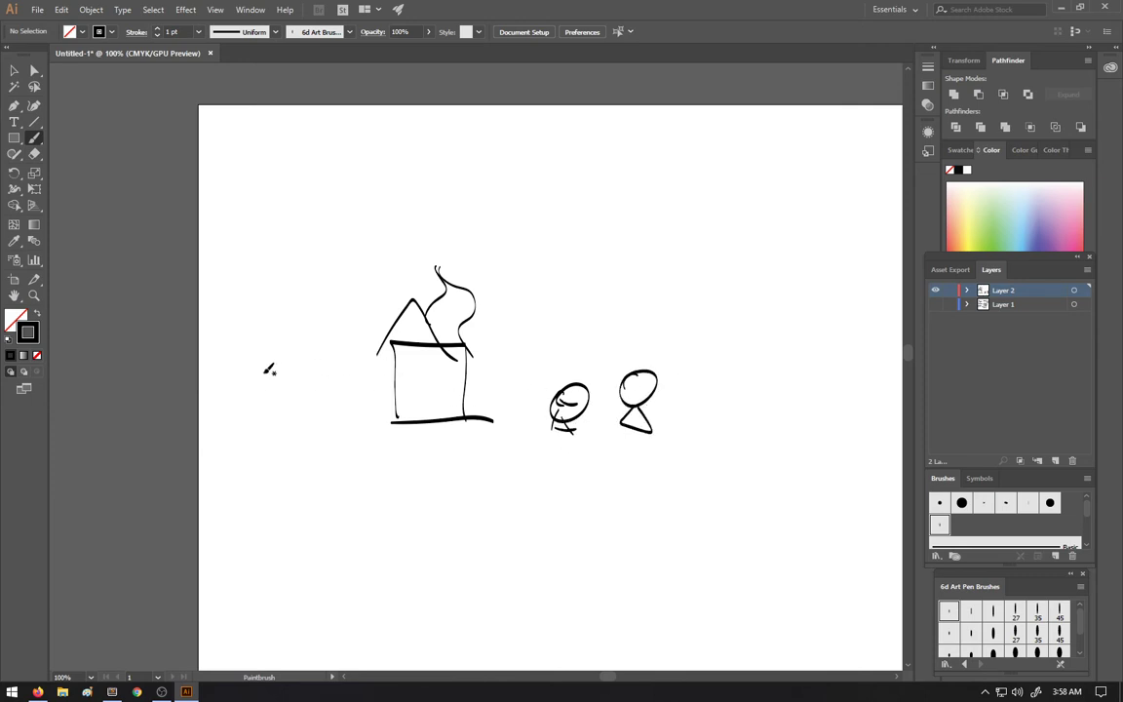
# Step: Sketch a pointy-eared head and, below it, a puffy round head with an open mouth, left of the house
pyautogui.moveTo(251, 361)
pyautogui.mouseDown()
pyautogui.moveTo(309, 356)
pyautogui.moveTo(249, 335)
pyautogui.moveTo(270, 337)
pyautogui.mouseUp()
pyautogui.moveTo(304, 312); pyautogui.dragTo(299, 363)
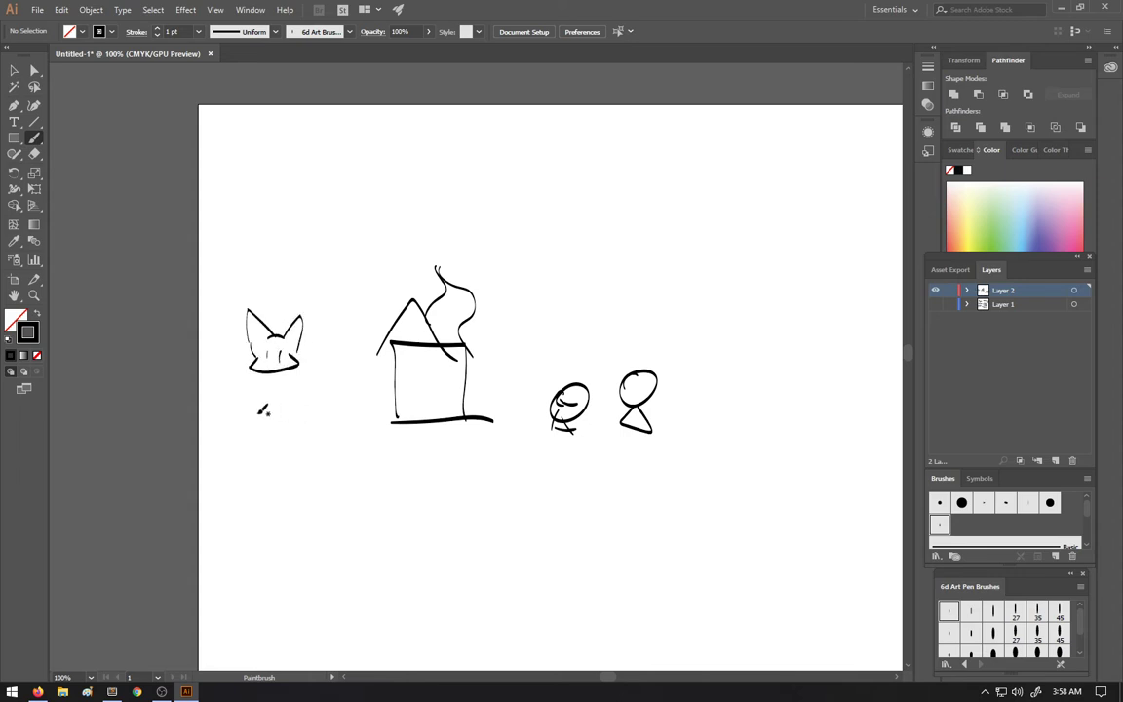
pyautogui.moveTo(259, 412)
pyautogui.mouseDown()
pyautogui.moveTo(300, 428)
pyautogui.moveTo(301, 399)
pyautogui.moveTo(303, 417)
pyautogui.moveTo(270, 410)
pyautogui.mouseUp()
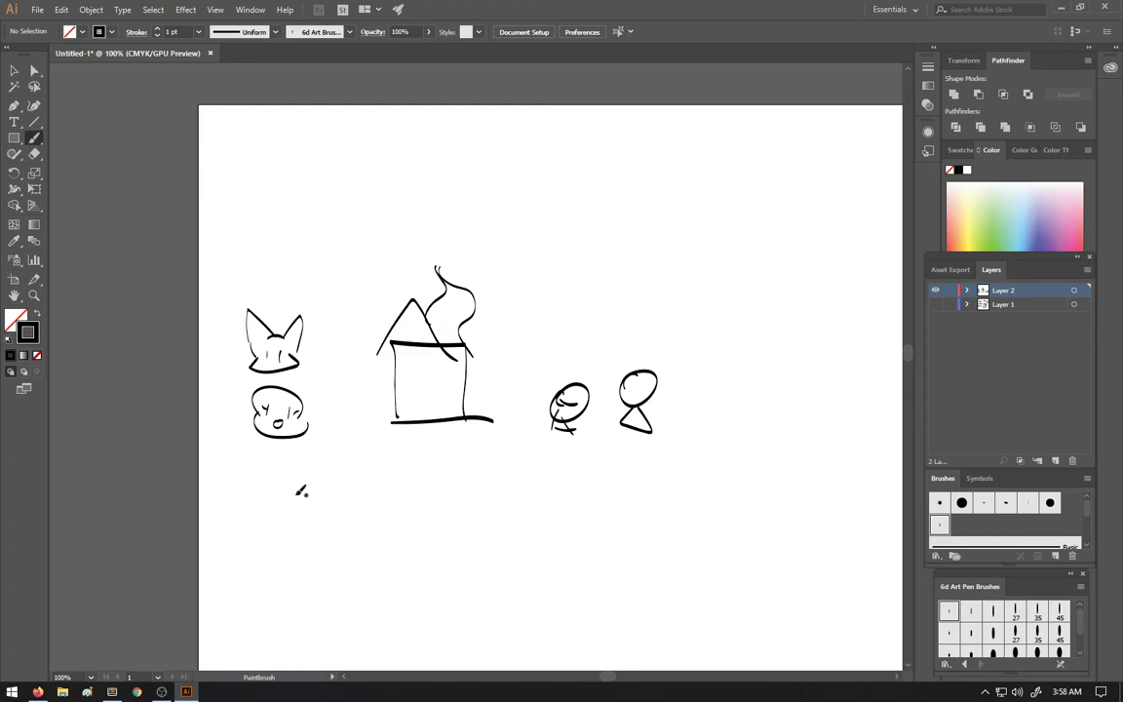
# Step: Sketch a bearded head wearing a wide-brimmed hat below the puffy round head
pyautogui.moveTo(273, 485)
pyautogui.mouseDown()
pyautogui.moveTo(329, 481)
pyautogui.moveTo(297, 532)
pyautogui.moveTo(274, 504)
pyautogui.moveTo(312, 488)
pyautogui.mouseUp()
pyautogui.moveTo(282, 473)
pyautogui.mouseDown()
pyautogui.moveTo(281, 486)
pyautogui.moveTo(295, 484)
pyautogui.moveTo(263, 463)
pyautogui.mouseUp()
pyautogui.moveTo(283, 456); pyautogui.dragTo(303, 456)
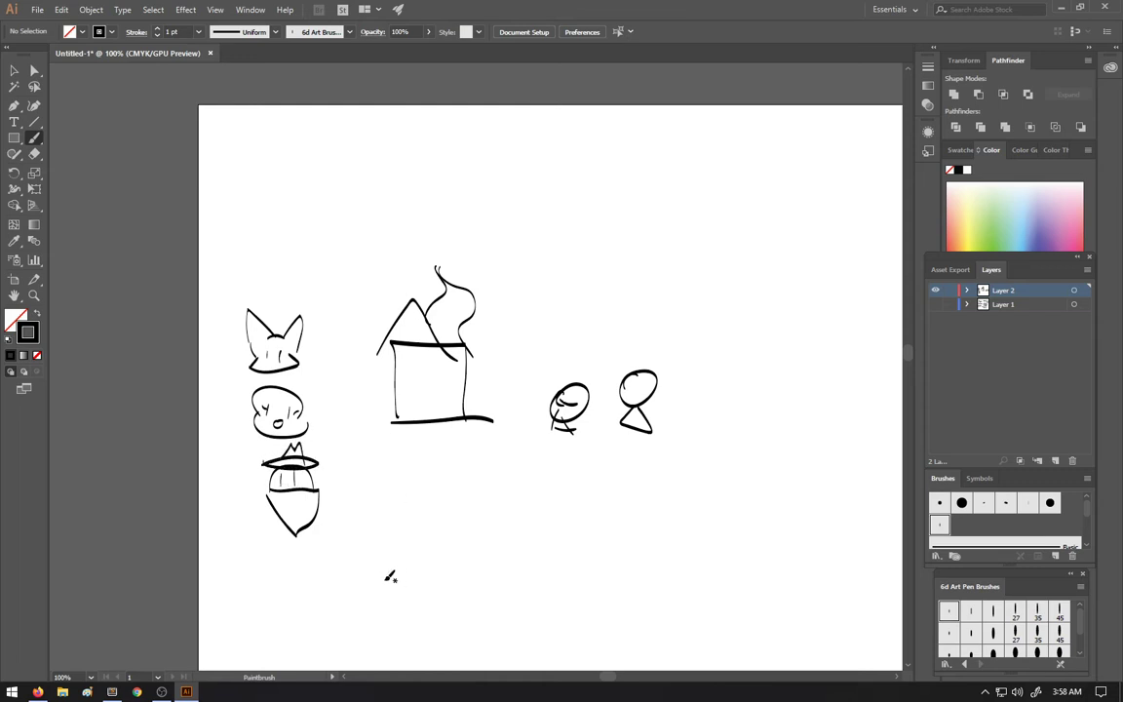
# Step: Sketch a round head with a jagged lower edge below the bearded one, redrawing its face as two dots and a short mouth
pyautogui.moveTo(341, 575)
pyautogui.mouseDown()
pyautogui.moveTo(363, 583)
pyautogui.moveTo(373, 567)
pyautogui.moveTo(336, 576)
pyautogui.moveTo(327, 522)
pyautogui.moveTo(380, 536)
pyautogui.moveTo(371, 571)
pyautogui.moveTo(357, 551)
pyautogui.mouseUp()
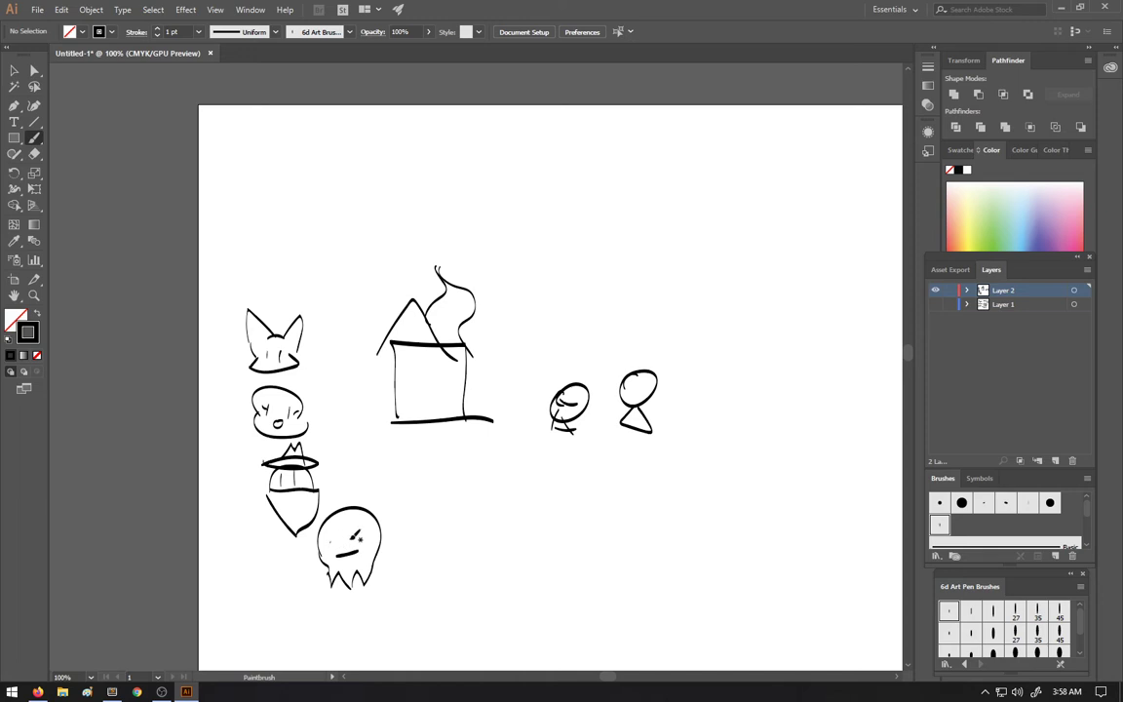
pyautogui.click(359, 537)
pyautogui.hotkey('ctrl', 'z')
pyautogui.hotkey('ctrl', 'z')
pyautogui.hotkey('ctrl', 'z')
pyautogui.moveTo(346, 551); pyautogui.dragTo(353, 550)
pyautogui.click(339, 540)
pyautogui.moveTo(333, 415); pyautogui.dragTo(338, 425)
# Step: Sketch a full-body pointy-eared character holding a large sword above the house, undoing the last blade stroke
pyautogui.moveTo(508, 201)
pyautogui.mouseDown()
pyautogui.moveTo(581, 196)
pyautogui.moveTo(506, 154)
pyautogui.moveTo(544, 173)
pyautogui.moveTo(564, 146)
pyautogui.moveTo(573, 188)
pyautogui.moveTo(551, 192)
pyautogui.moveTo(528, 225)
pyautogui.moveTo(563, 224)
pyautogui.moveTo(547, 207)
pyautogui.moveTo(535, 237)
pyautogui.mouseUp()
pyautogui.moveTo(551, 230)
pyautogui.mouseDown()
pyautogui.moveTo(553, 242)
pyautogui.moveTo(571, 240)
pyautogui.moveTo(530, 225)
pyautogui.moveTo(616, 138)
pyautogui.moveTo(629, 180)
pyautogui.mouseUp()
pyautogui.moveTo(630, 180)
pyautogui.mouseDown()
pyautogui.moveTo(579, 230)
pyautogui.moveTo(588, 225)
pyautogui.moveTo(571, 211)
pyautogui.moveTo(588, 230)
pyautogui.moveTo(576, 208)
pyautogui.moveTo(612, 182)
pyautogui.moveTo(581, 206)
pyautogui.moveTo(611, 224)
pyautogui.moveTo(578, 217)
pyautogui.mouseUp()
pyautogui.hotkey('ctrl', 'z')
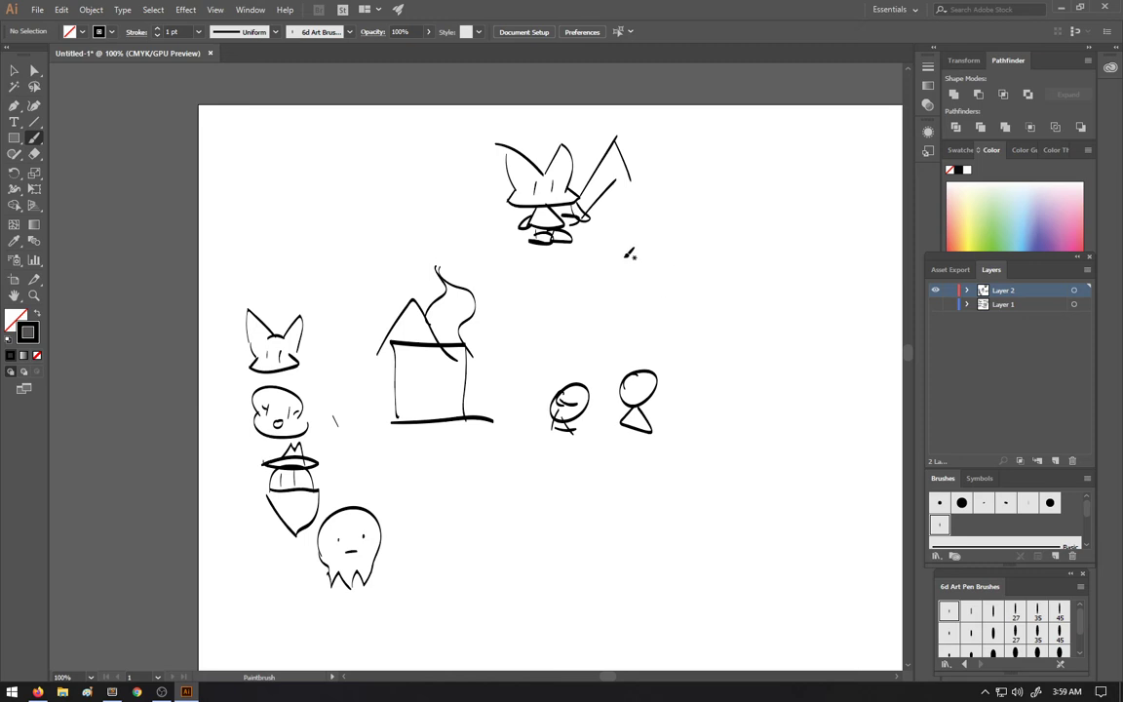
# Step: Sketch a tiny round figure on two legs and a larger ring of concentric circles beside the sword character
pyautogui.moveTo(622, 243); pyautogui.dragTo(621, 255)
pyautogui.moveTo(625, 244)
pyautogui.mouseDown()
pyautogui.moveTo(626, 255)
pyautogui.moveTo(613, 242)
pyautogui.mouseUp()
pyautogui.moveTo(687, 191)
pyautogui.mouseDown()
pyautogui.moveTo(676, 230)
pyautogui.moveTo(719, 205)
pyautogui.mouseUp()
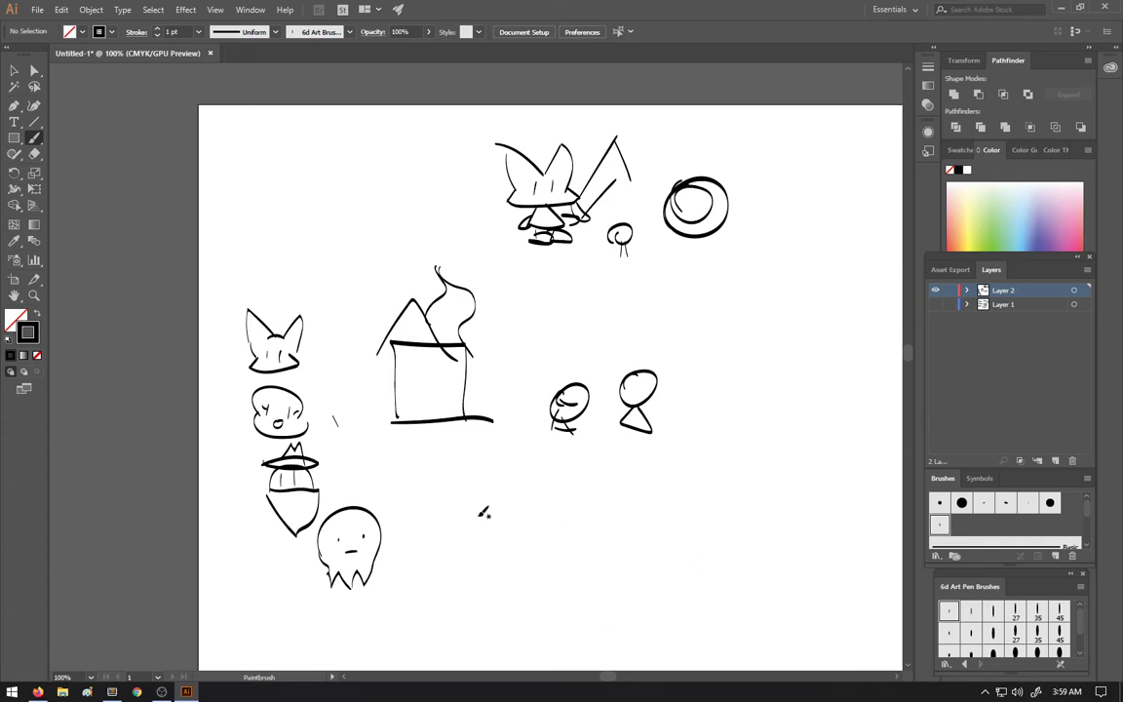
# Step: Sketch a character with a large hair bow, a pointed nose and a dress, holding a small blade, below the house
pyautogui.moveTo(504, 535)
pyautogui.mouseDown()
pyautogui.moveTo(561, 541)
pyautogui.moveTo(536, 516)
pyautogui.moveTo(514, 530)
pyautogui.moveTo(499, 509)
pyautogui.moveTo(567, 517)
pyautogui.moveTo(521, 531)
pyautogui.moveTo(524, 518)
pyautogui.moveTo(566, 520)
pyautogui.moveTo(558, 503)
pyautogui.moveTo(532, 512)
pyautogui.moveTo(511, 484)
pyautogui.mouseUp()
pyautogui.moveTo(510, 477)
pyautogui.mouseDown()
pyautogui.moveTo(531, 455)
pyautogui.moveTo(542, 482)
pyautogui.moveTo(484, 536)
pyautogui.moveTo(504, 535)
pyautogui.mouseUp()
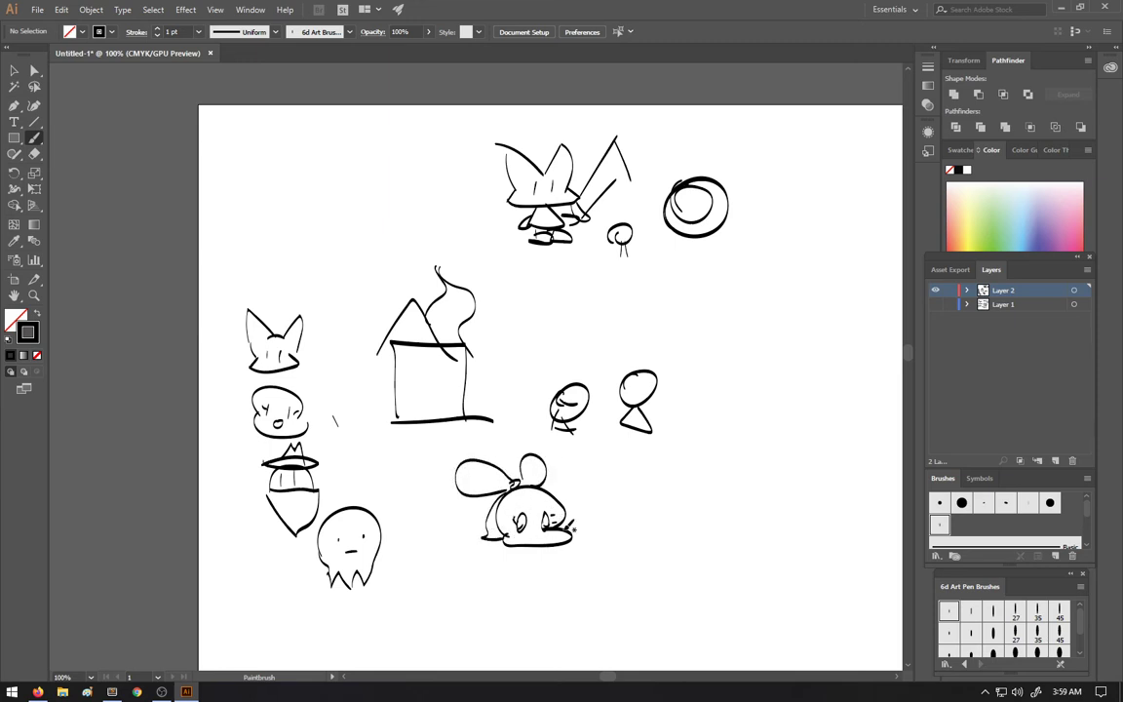
pyautogui.moveTo(571, 528)
pyautogui.mouseDown()
pyautogui.moveTo(571, 510)
pyautogui.moveTo(571, 533)
pyautogui.mouseUp()
pyautogui.moveTo(513, 551)
pyautogui.mouseDown()
pyautogui.moveTo(496, 576)
pyautogui.moveTo(511, 590)
pyautogui.moveTo(562, 595)
pyautogui.mouseUp()
pyautogui.moveTo(561, 595)
pyautogui.mouseDown()
pyautogui.moveTo(551, 573)
pyautogui.moveTo(566, 578)
pyautogui.mouseUp()
pyautogui.moveTo(548, 550); pyautogui.dragTo(577, 582)
pyautogui.moveTo(576, 563); pyautogui.dragTo(572, 589)
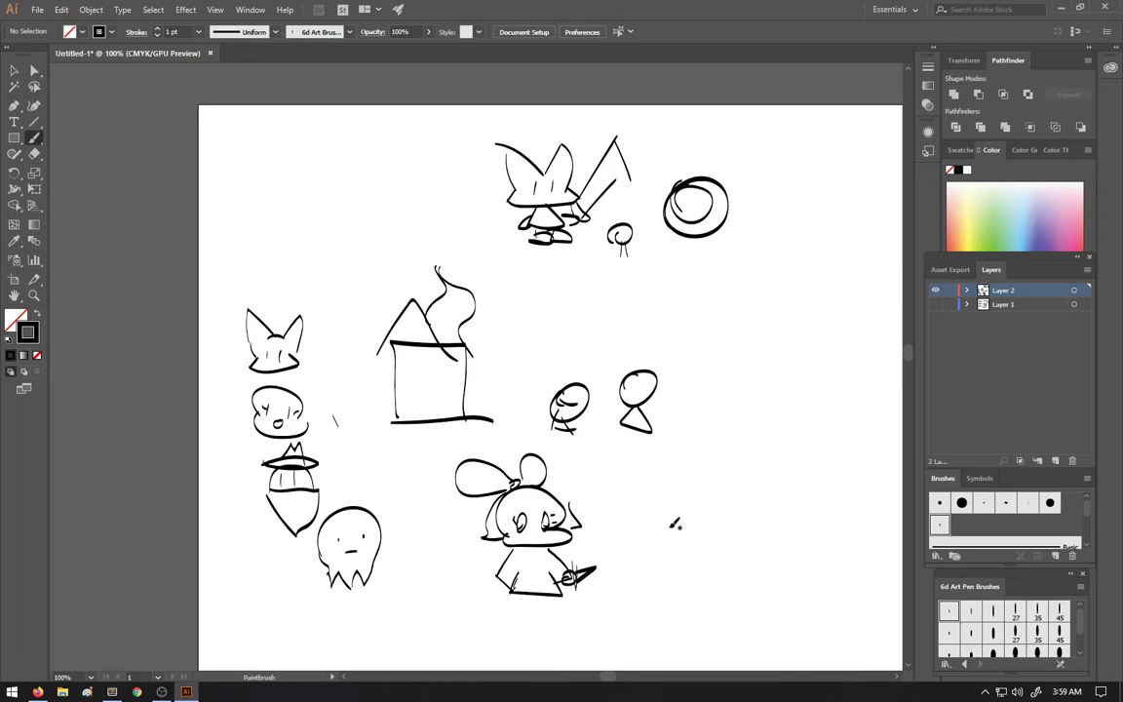
# Step: Sketch a round spiked creature and a mushroom to the right of the bow-wearing character
pyautogui.moveTo(659, 534)
pyautogui.mouseDown()
pyautogui.moveTo(725, 515)
pyautogui.moveTo(659, 513)
pyautogui.moveTo(687, 526)
pyautogui.moveTo(657, 517)
pyautogui.moveTo(702, 494)
pyautogui.mouseUp()
pyautogui.moveTo(672, 566)
pyautogui.mouseDown()
pyautogui.moveTo(685, 570)
pyautogui.moveTo(723, 530)
pyautogui.mouseUp()
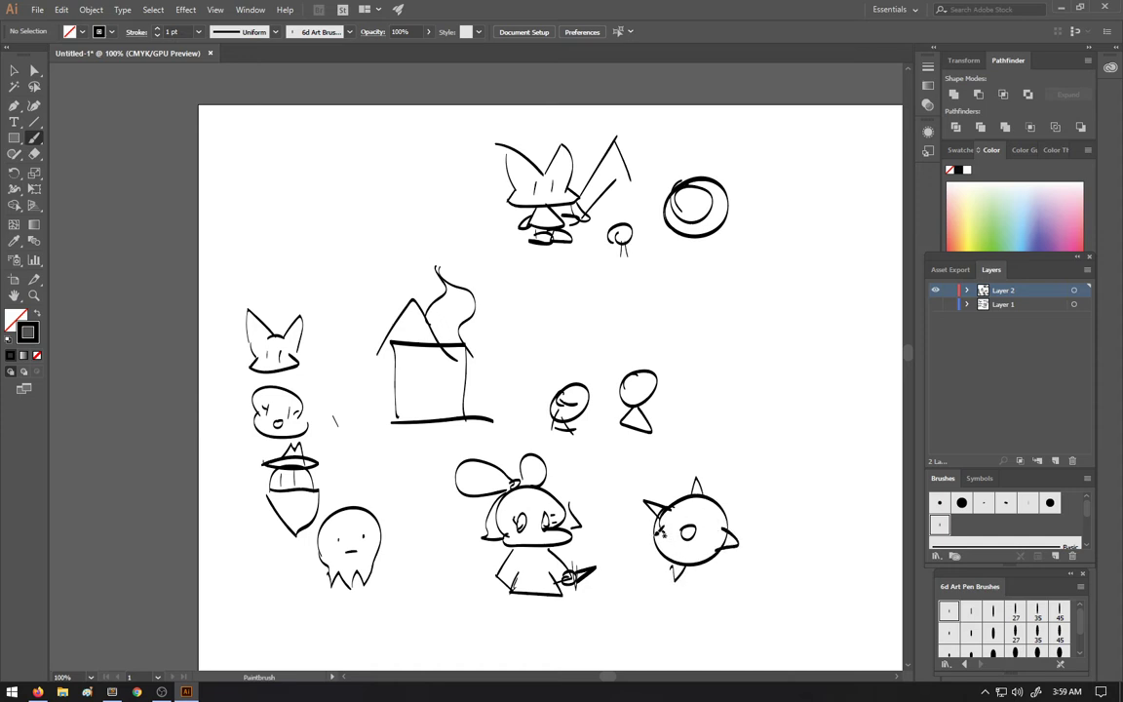
pyautogui.moveTo(655, 536); pyautogui.dragTo(633, 534)
pyautogui.moveTo(768, 538)
pyautogui.mouseDown()
pyautogui.moveTo(774, 487)
pyautogui.moveTo(778, 536)
pyautogui.mouseUp()
pyautogui.moveTo(753, 450)
pyautogui.mouseDown()
pyautogui.moveTo(819, 485)
pyautogui.moveTo(732, 467)
pyautogui.mouseUp()
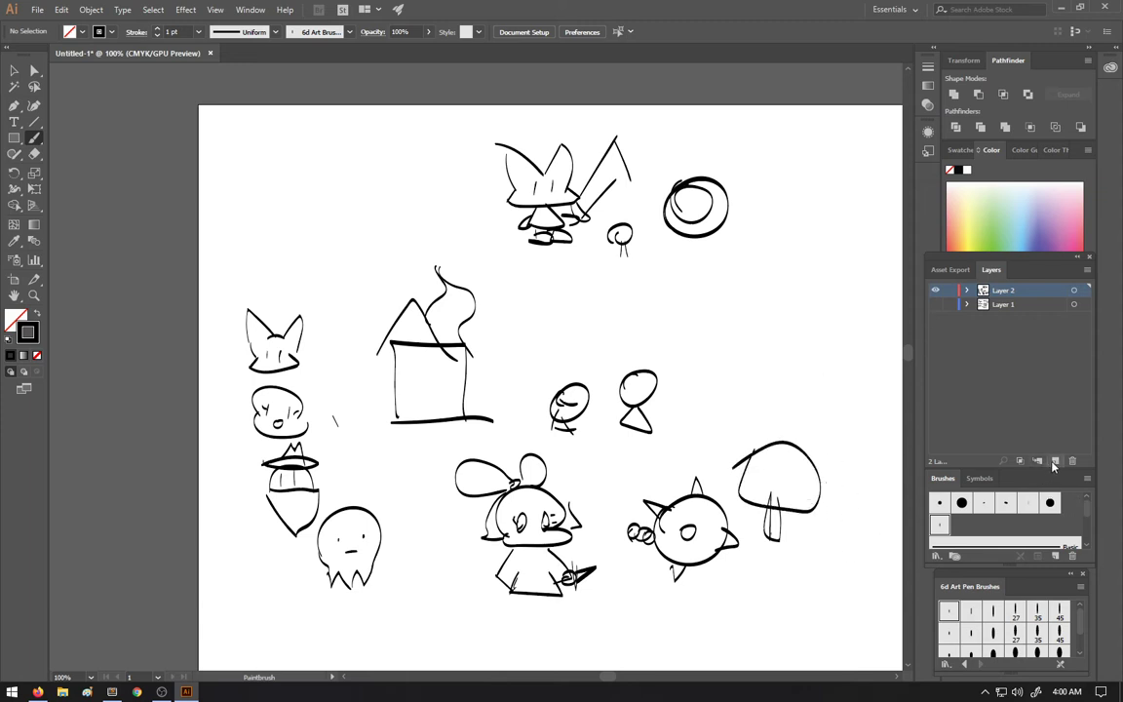
# Step: Add another new layer on top and hide Layer 2 with the character sketches
pyautogui.click(1054, 461)
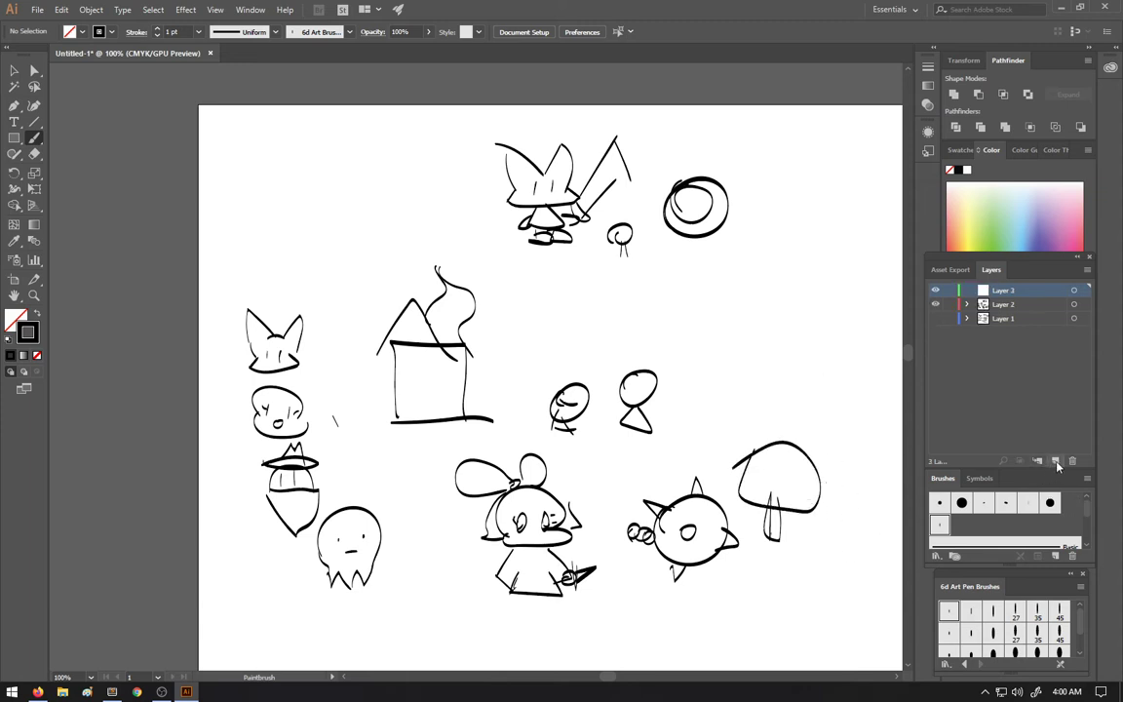
pyautogui.click(933, 305)
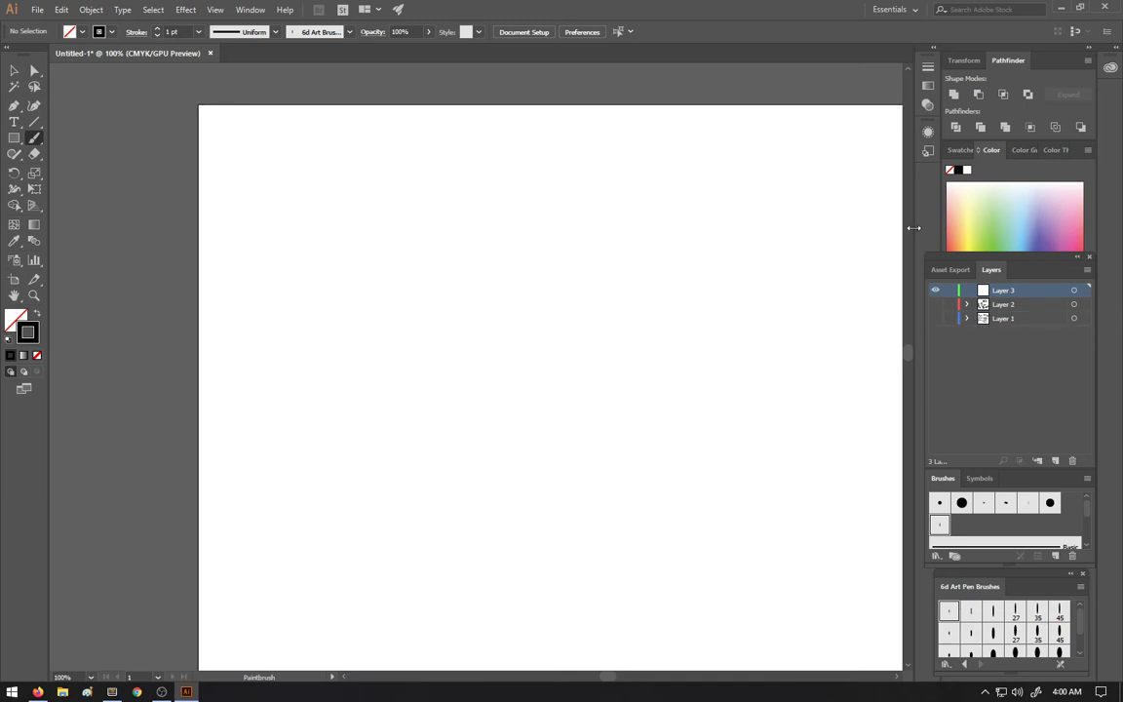
# Step: Sketch a row of four round faces with a small bar under each and a curved two-way arrow above the last two
pyautogui.moveTo(394, 268)
pyautogui.mouseDown()
pyautogui.moveTo(470, 288)
pyautogui.moveTo(502, 255)
pyautogui.moveTo(538, 254)
pyautogui.moveTo(389, 283)
pyautogui.mouseUp()
pyautogui.moveTo(398, 274); pyautogui.dragTo(452, 275)
pyautogui.moveTo(507, 267); pyautogui.dragTo(512, 275)
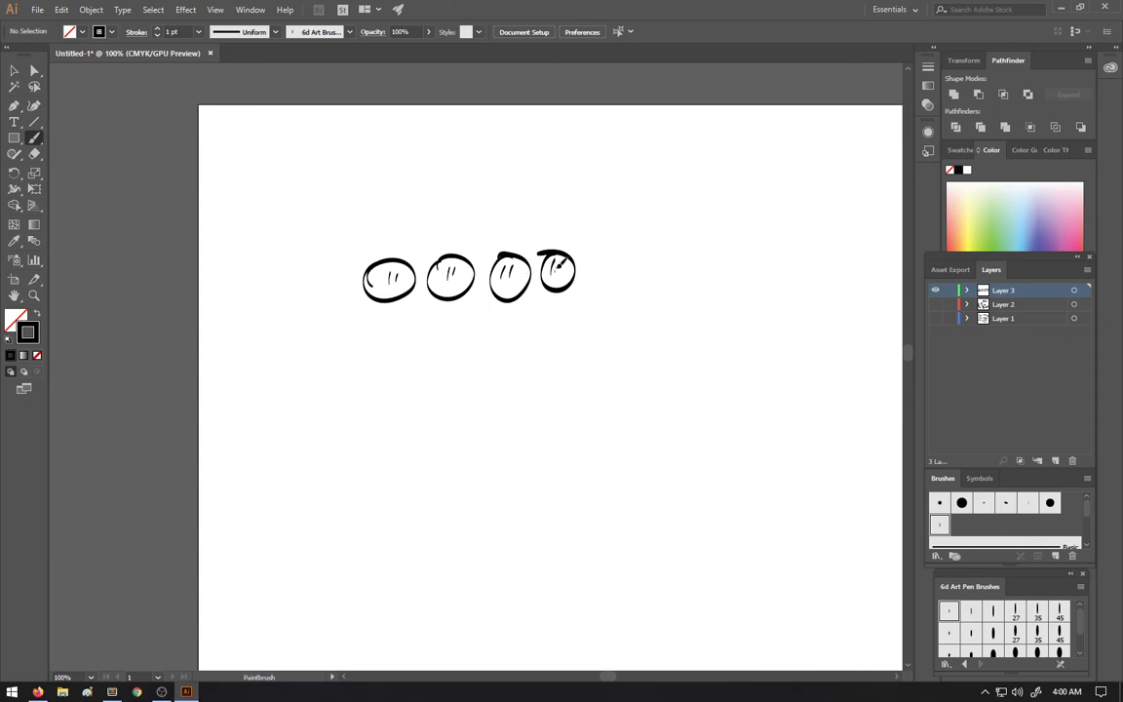
pyautogui.moveTo(370, 316)
pyautogui.mouseDown()
pyautogui.moveTo(575, 307)
pyautogui.moveTo(560, 324)
pyautogui.mouseUp()
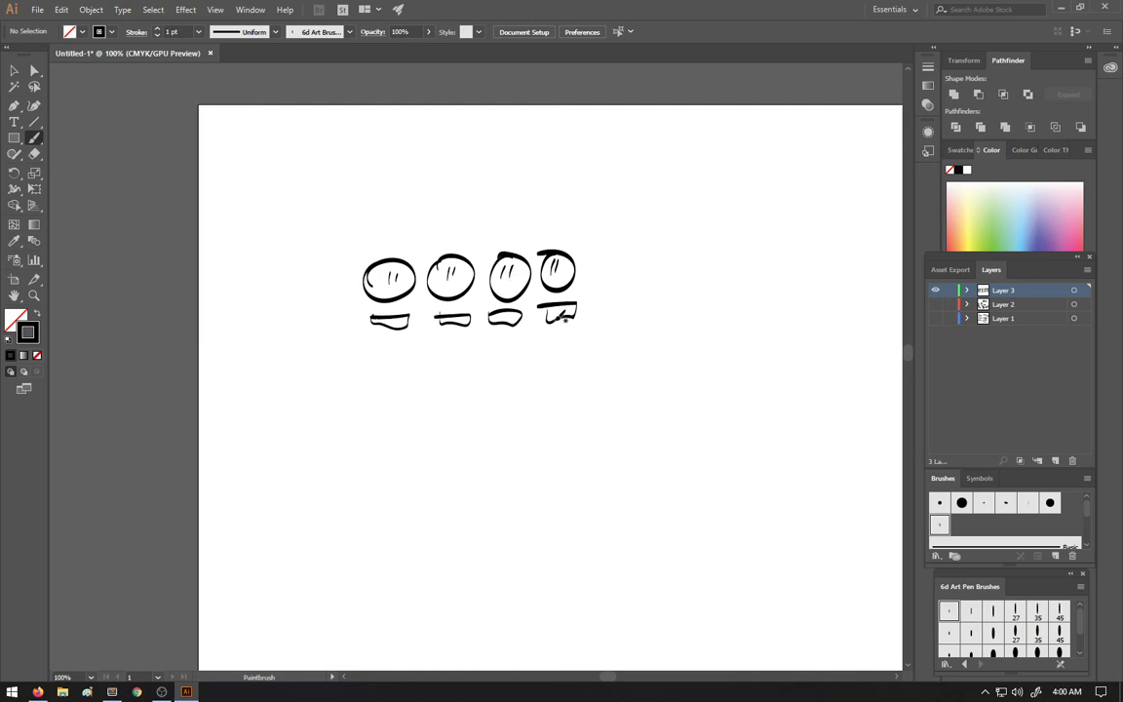
pyautogui.moveTo(508, 202)
pyautogui.mouseDown()
pyautogui.moveTo(560, 225)
pyautogui.moveTo(573, 200)
pyautogui.mouseUp()
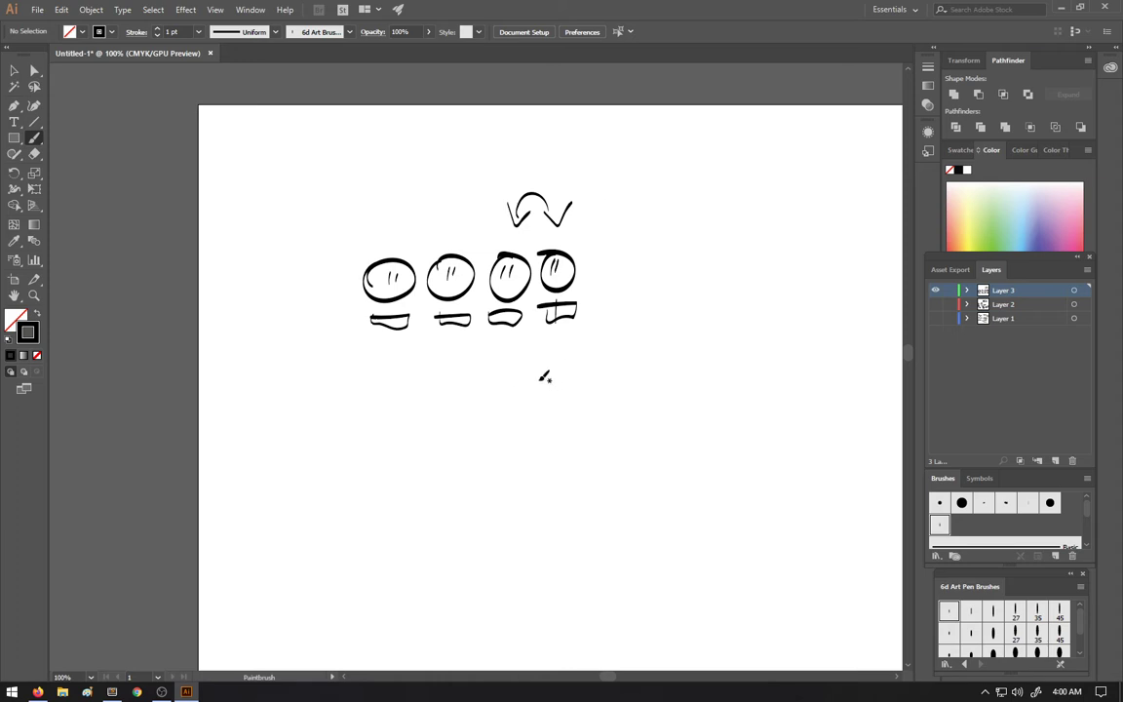
# Step: Cross out the bar under the fourth face and sketch a four-petalled flower with a stem below it
pyautogui.moveTo(513, 314); pyautogui.dragTo(499, 322)
pyautogui.moveTo(548, 323); pyautogui.dragTo(564, 322)
pyautogui.moveTo(559, 448); pyautogui.dragTo(546, 451)
pyautogui.moveTo(549, 392)
pyautogui.mouseDown()
pyautogui.moveTo(566, 423)
pyautogui.moveTo(547, 420)
pyautogui.moveTo(567, 404)
pyautogui.moveTo(558, 378)
pyautogui.moveTo(582, 408)
pyautogui.mouseUp()
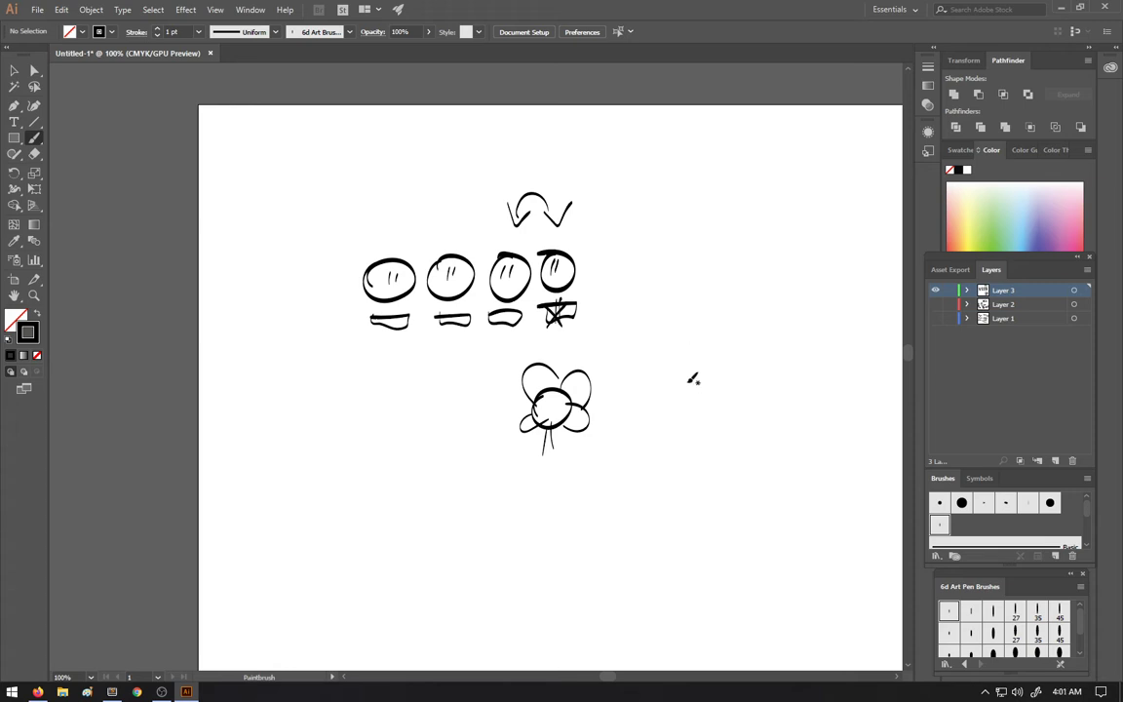
# Step: Sketch a bearded, hatted character firing a gun toward the faces, and add a small circle under the first face's bar
pyautogui.moveTo(664, 333)
pyautogui.mouseDown()
pyautogui.moveTo(718, 327)
pyautogui.moveTo(695, 378)
pyautogui.moveTo(670, 335)
pyautogui.moveTo(698, 309)
pyautogui.moveTo(696, 323)
pyautogui.moveTo(680, 317)
pyautogui.moveTo(691, 307)
pyautogui.moveTo(651, 308)
pyautogui.moveTo(682, 287)
pyautogui.moveTo(716, 297)
pyautogui.moveTo(662, 381)
pyautogui.moveTo(717, 346)
pyautogui.mouseUp()
pyautogui.click(684, 314)
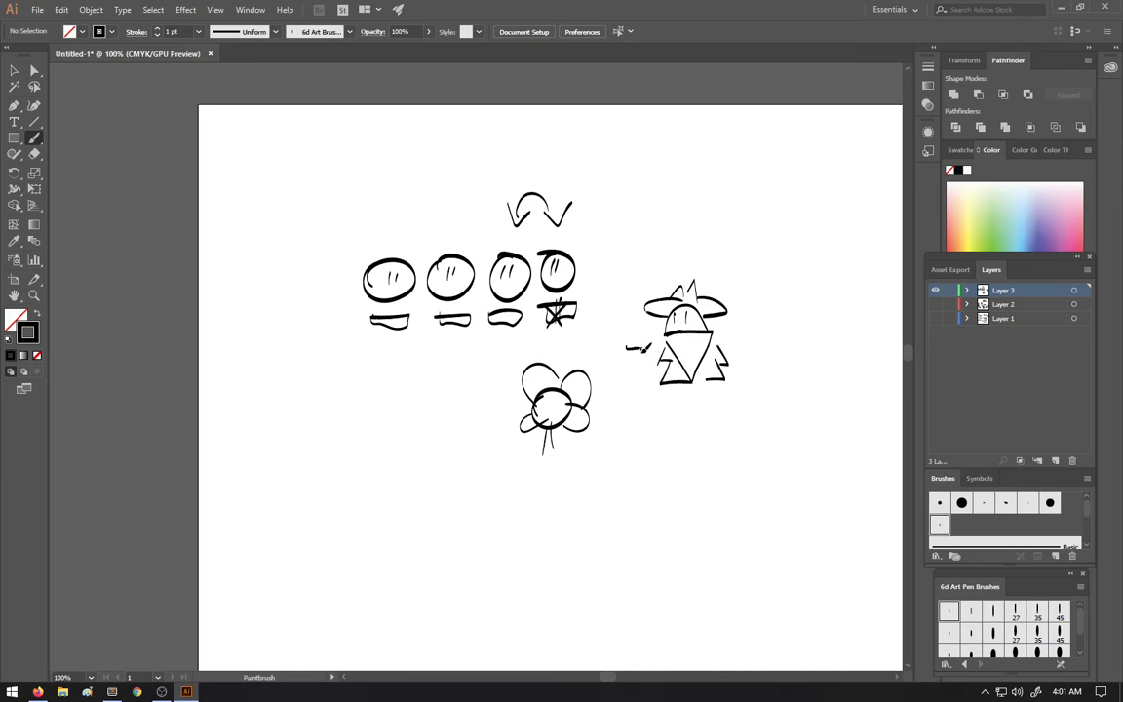
pyautogui.moveTo(642, 350)
pyautogui.mouseDown()
pyautogui.moveTo(656, 341)
pyautogui.moveTo(620, 341)
pyautogui.mouseUp()
pyautogui.moveTo(405, 336); pyautogui.dragTo(396, 341)
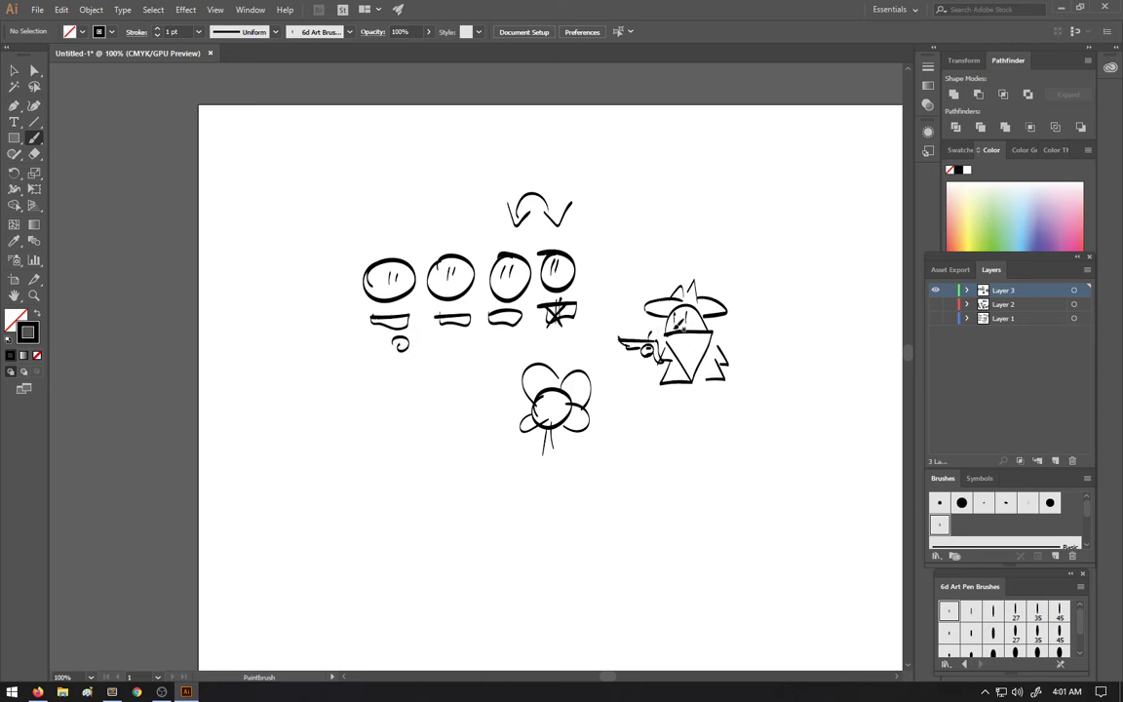
pyautogui.moveTo(597, 323); pyautogui.dragTo(596, 355)
# Step: Sketch a large double-barrelled gun shape with two round muzzles below the hatted character
pyautogui.moveTo(664, 465); pyautogui.dragTo(678, 483)
pyautogui.moveTo(665, 453)
pyautogui.mouseDown()
pyautogui.moveTo(621, 450)
pyautogui.moveTo(682, 475)
pyautogui.mouseUp()
pyautogui.moveTo(612, 455)
pyautogui.mouseDown()
pyautogui.moveTo(628, 470)
pyautogui.moveTo(680, 466)
pyautogui.moveTo(677, 439)
pyautogui.mouseUp()
pyautogui.moveTo(678, 456); pyautogui.dragTo(682, 467)
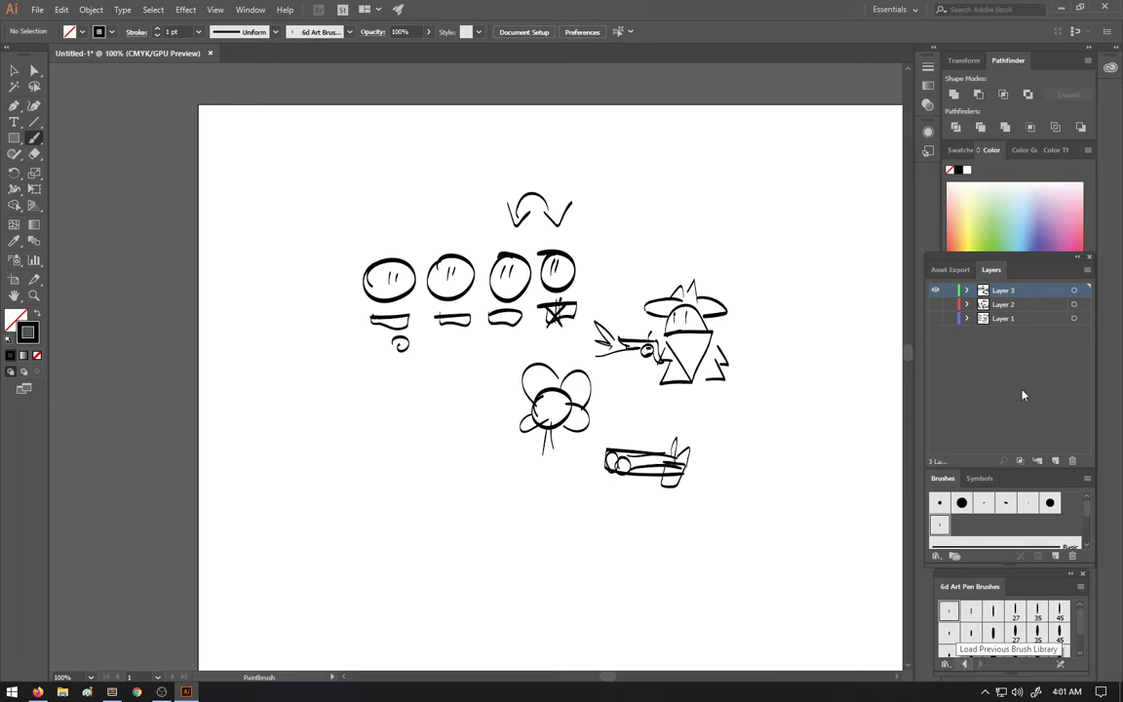
# Step: Sketch a ghost with a jagged lower edge and two oval eyes near the hatted character's scene, plus a few squiggles below it
pyautogui.moveTo(319, 486)
pyautogui.mouseDown()
pyautogui.moveTo(350, 534)
pyautogui.moveTo(387, 490)
pyautogui.mouseUp()
pyautogui.moveTo(320, 478)
pyautogui.mouseDown()
pyautogui.moveTo(313, 416)
pyautogui.moveTo(388, 409)
pyautogui.moveTo(388, 490)
pyautogui.mouseUp()
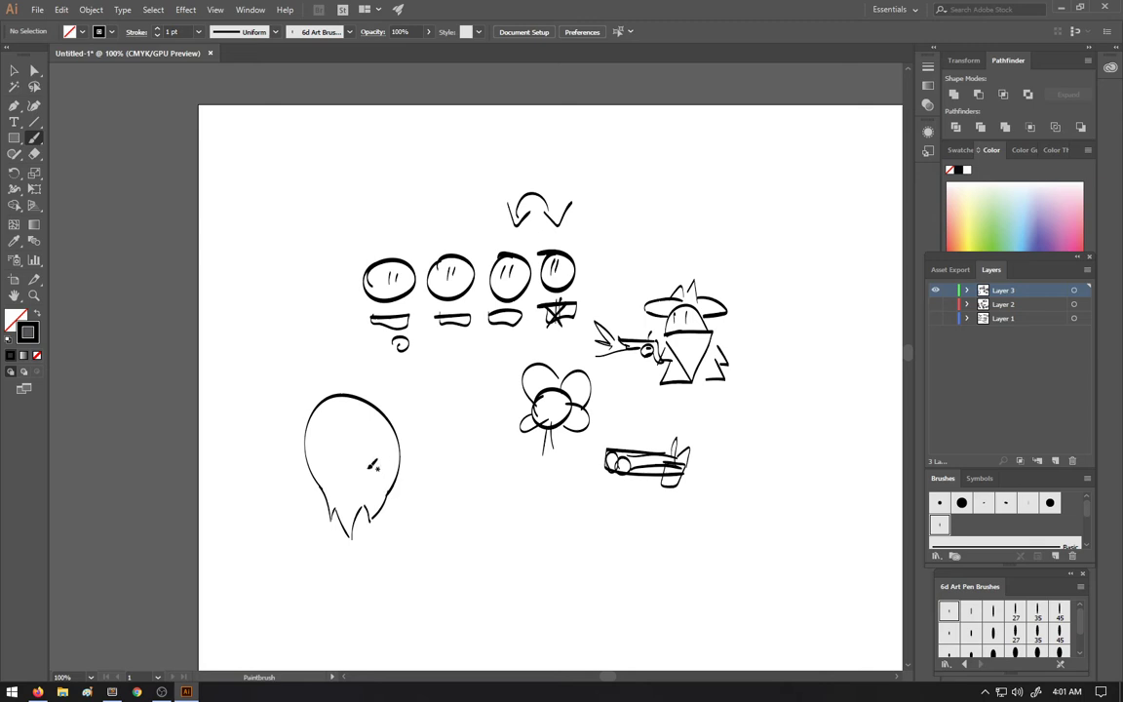
pyautogui.moveTo(364, 589)
pyautogui.mouseDown()
pyautogui.moveTo(402, 575)
pyautogui.moveTo(393, 609)
pyautogui.moveTo(405, 577)
pyautogui.moveTo(425, 608)
pyautogui.moveTo(444, 582)
pyautogui.mouseUp()
pyautogui.moveTo(337, 426)
pyautogui.mouseDown()
pyautogui.moveTo(340, 444)
pyautogui.moveTo(341, 424)
pyautogui.moveTo(386, 445)
pyautogui.moveTo(379, 427)
pyautogui.mouseUp()
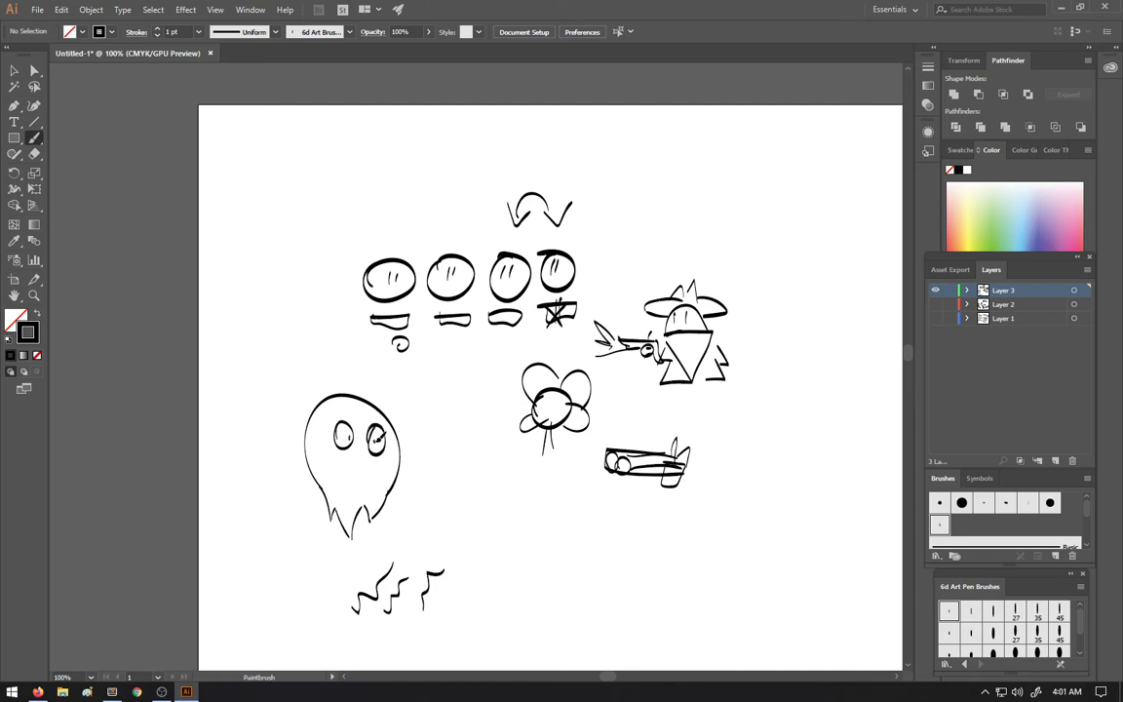
# Step: Finish the ghost's face with a mouth, and sketch a small flaming projectile beside it and a curved weapon shape across its lower edge
pyautogui.moveTo(348, 472)
pyautogui.mouseDown()
pyautogui.moveTo(363, 471)
pyautogui.moveTo(358, 430)
pyautogui.mouseUp()
pyautogui.moveTo(441, 453)
pyautogui.mouseDown()
pyautogui.moveTo(458, 450)
pyautogui.moveTo(417, 443)
pyautogui.moveTo(460, 458)
pyautogui.mouseUp()
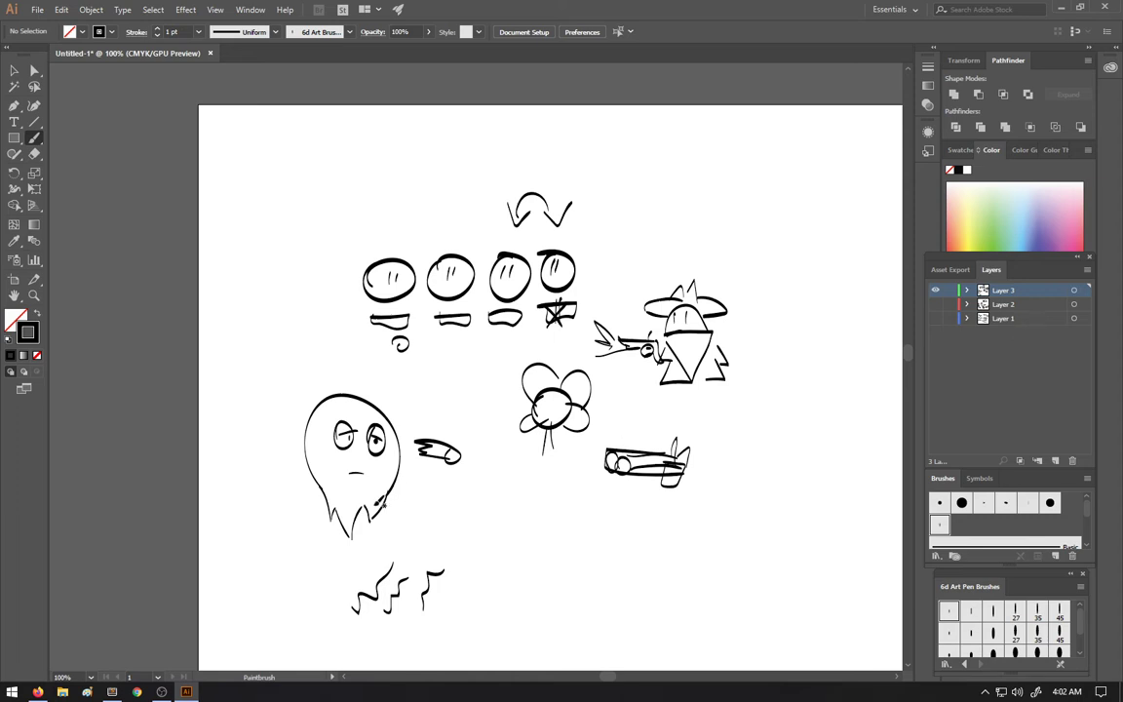
pyautogui.moveTo(410, 456)
pyautogui.mouseDown()
pyautogui.moveTo(341, 527)
pyautogui.moveTo(371, 490)
pyautogui.moveTo(381, 501)
pyautogui.mouseUp()
pyautogui.moveTo(402, 516)
pyautogui.mouseDown()
pyautogui.moveTo(386, 532)
pyautogui.moveTo(404, 519)
pyautogui.mouseUp()
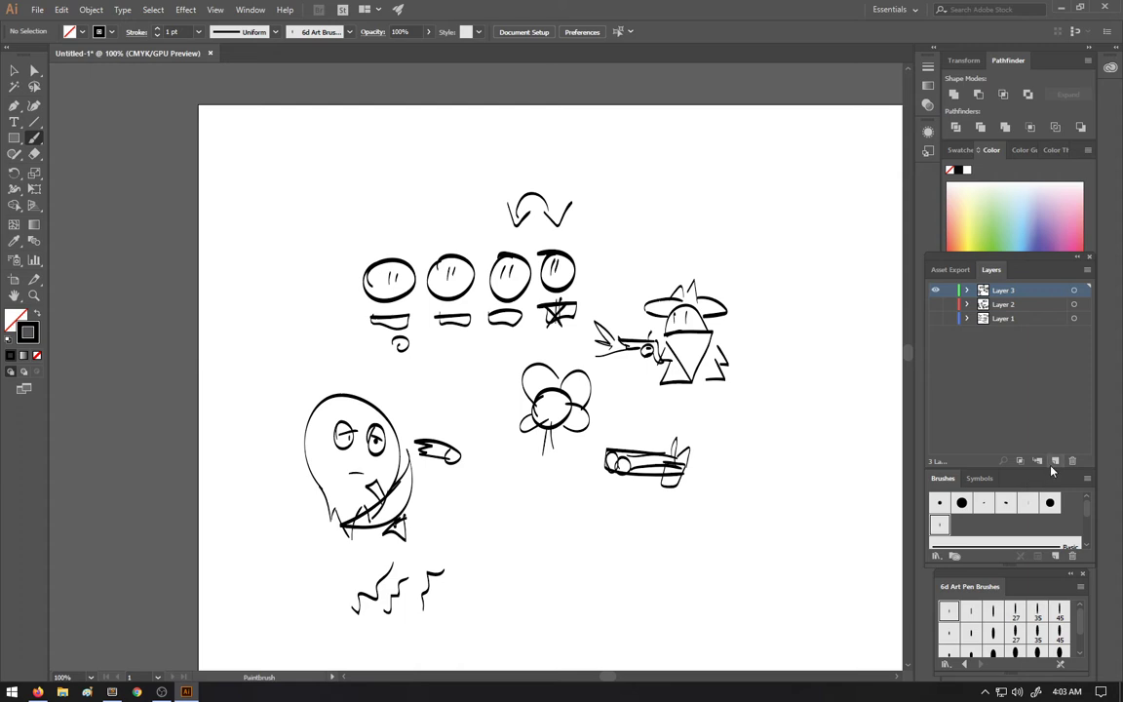
# Step: Add a new layer with Layer 3 hidden and handwrite "Ft Raid" on it
pyautogui.hotkey('ctrl', 'l')
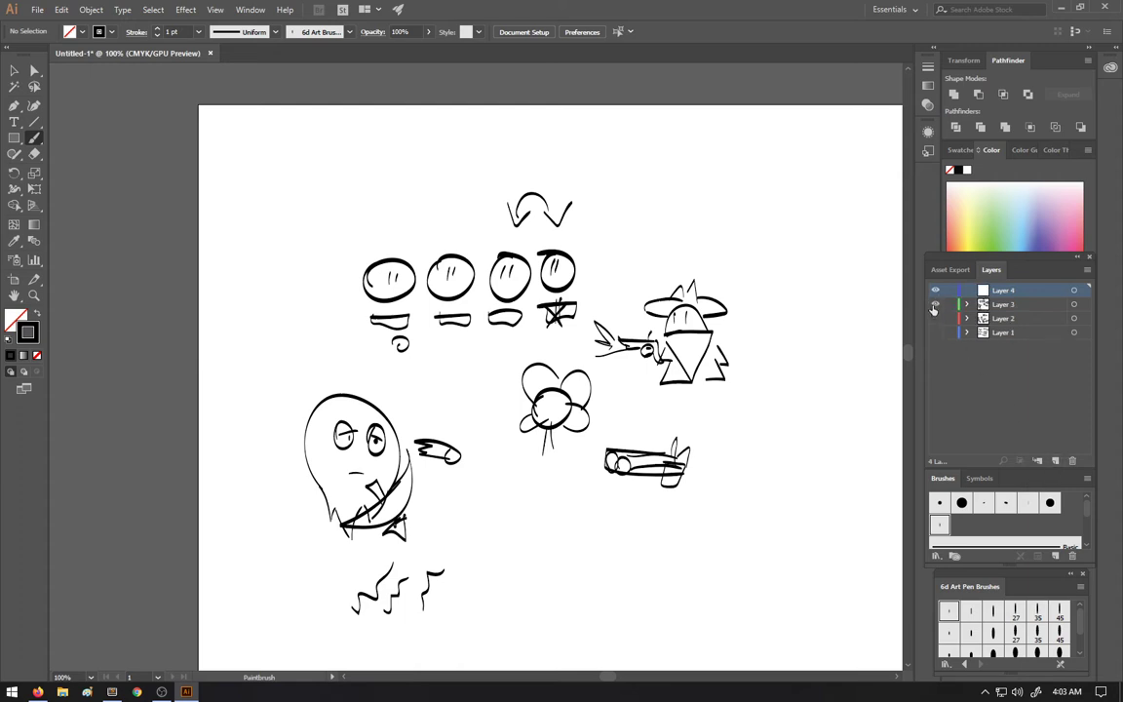
pyautogui.click(933, 305)
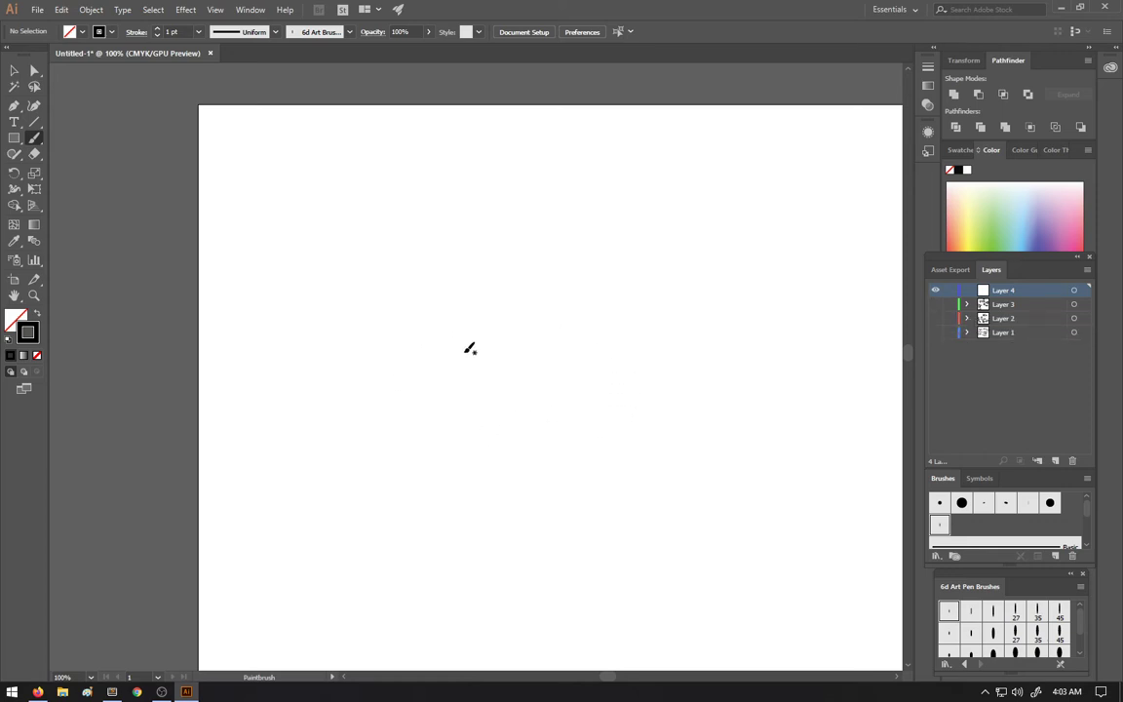
pyautogui.moveTo(432, 289)
pyautogui.mouseDown()
pyautogui.moveTo(431, 244)
pyautogui.moveTo(468, 278)
pyautogui.mouseUp()
pyautogui.moveTo(453, 269); pyautogui.dragTo(481, 263)
pyautogui.moveTo(457, 308); pyautogui.dragTo(463, 343)
pyautogui.moveTo(455, 307)
pyautogui.mouseDown()
pyautogui.moveTo(472, 312)
pyautogui.moveTo(478, 334)
pyautogui.moveTo(507, 320)
pyautogui.mouseUp()
pyautogui.moveTo(508, 292); pyautogui.dragTo(509, 324)
pyautogui.moveTo(525, 310)
pyautogui.mouseDown()
pyautogui.moveTo(522, 321)
pyautogui.moveTo(527, 277)
pyautogui.mouseUp()
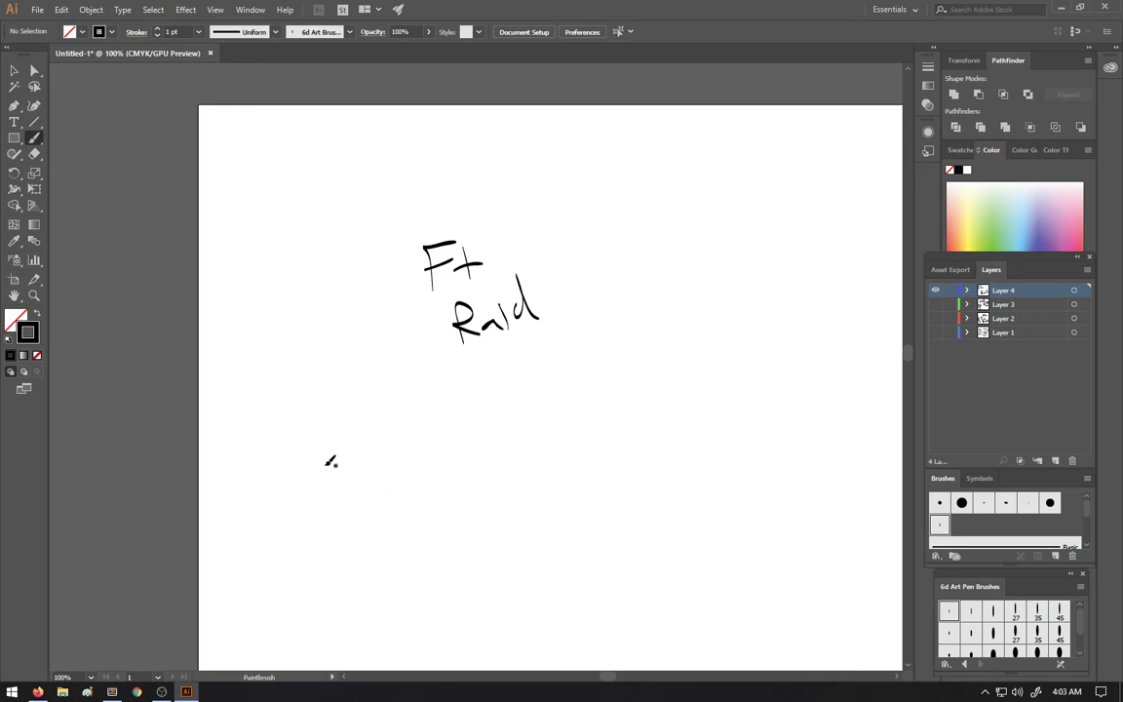
# Step: Sketch a pointed-roof house, a round smiling figure beside it, and a top-hatted character aiming a gun toward them
pyautogui.moveTo(319, 501)
pyautogui.mouseDown()
pyautogui.moveTo(320, 456)
pyautogui.moveTo(305, 464)
pyautogui.moveTo(379, 516)
pyautogui.moveTo(309, 506)
pyautogui.mouseUp()
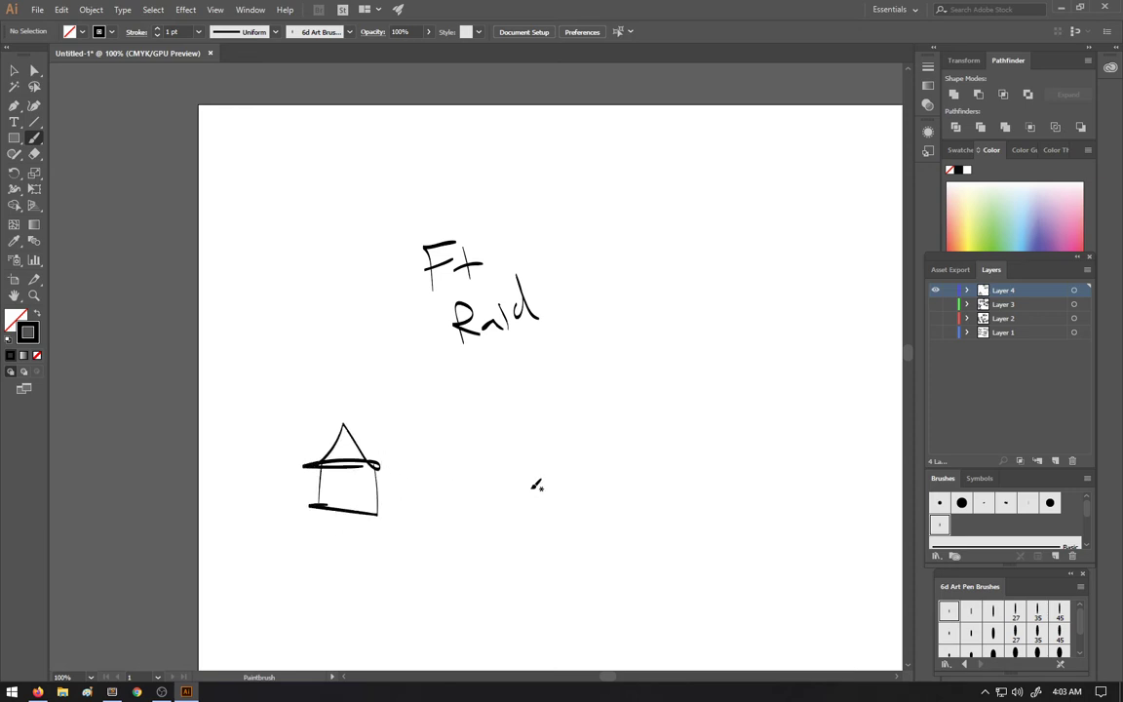
pyautogui.moveTo(537, 487)
pyautogui.mouseDown()
pyautogui.moveTo(504, 508)
pyautogui.moveTo(583, 494)
pyautogui.moveTo(534, 487)
pyautogui.moveTo(579, 483)
pyautogui.moveTo(567, 450)
pyautogui.moveTo(575, 458)
pyautogui.moveTo(550, 461)
pyautogui.moveTo(566, 440)
pyautogui.moveTo(549, 427)
pyautogui.moveTo(560, 444)
pyautogui.moveTo(508, 476)
pyautogui.mouseUp()
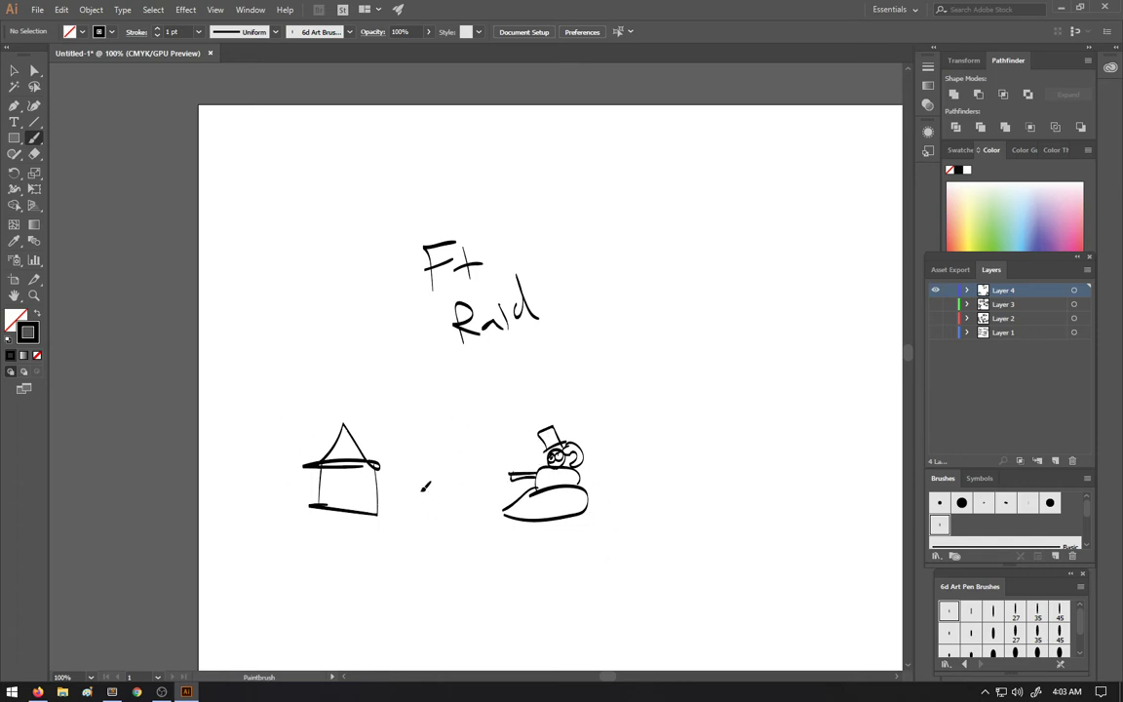
pyautogui.moveTo(425, 489)
pyautogui.mouseDown()
pyautogui.moveTo(431, 505)
pyautogui.moveTo(399, 489)
pyautogui.moveTo(410, 500)
pyautogui.moveTo(418, 490)
pyautogui.mouseUp()
pyautogui.click(430, 496)
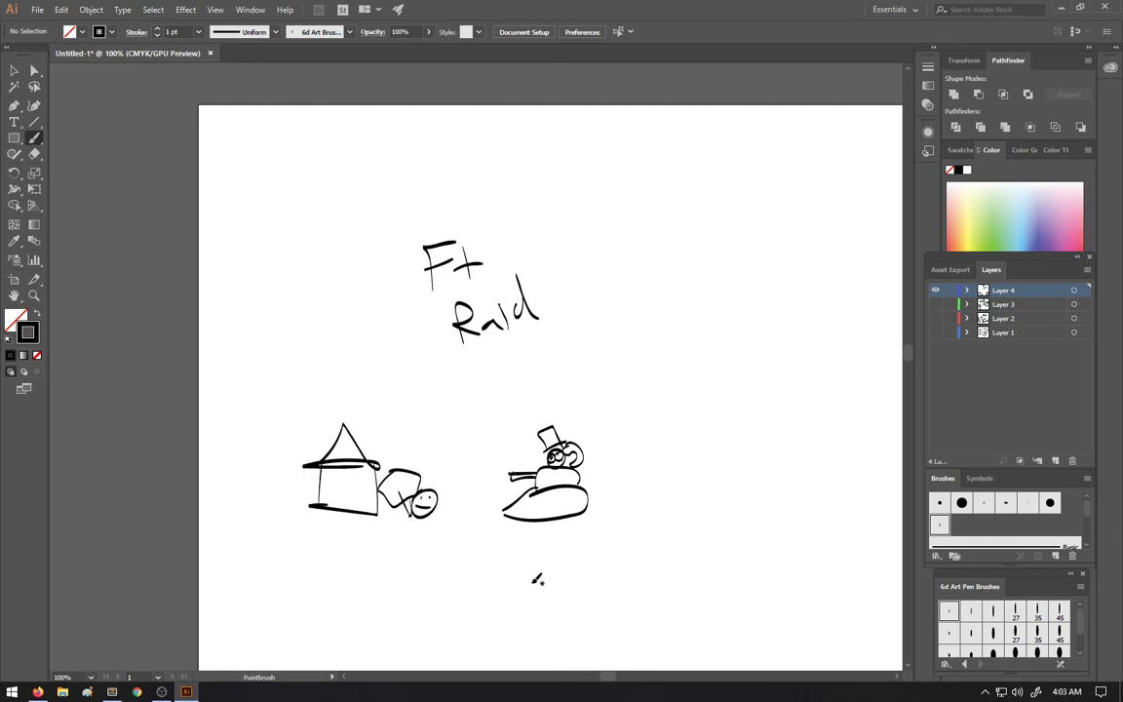
# Step: Draw a long ground line under the house and smiling figure, and sketch a second pointed-roof house beside the first
pyautogui.click(422, 563)
pyautogui.moveTo(242, 509); pyautogui.dragTo(522, 541)
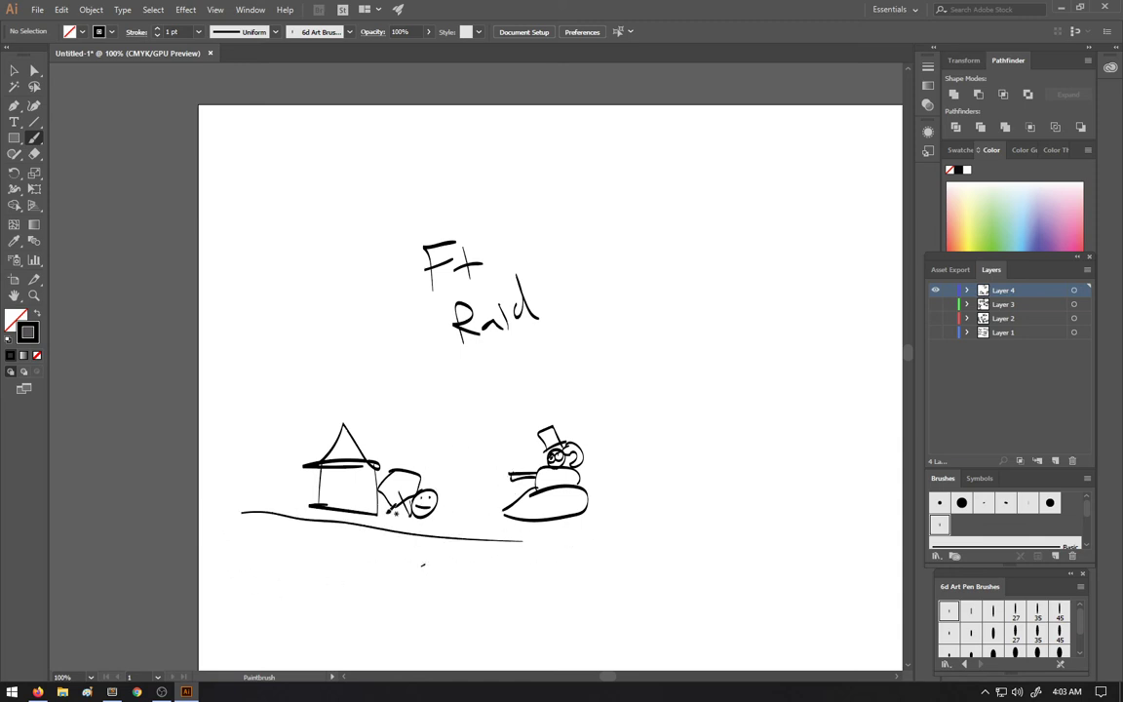
pyautogui.moveTo(229, 497)
pyautogui.mouseDown()
pyautogui.moveTo(270, 476)
pyautogui.moveTo(265, 497)
pyautogui.mouseUp()
pyautogui.moveTo(223, 464)
pyautogui.mouseDown()
pyautogui.moveTo(252, 418)
pyautogui.moveTo(283, 456)
pyautogui.mouseUp()
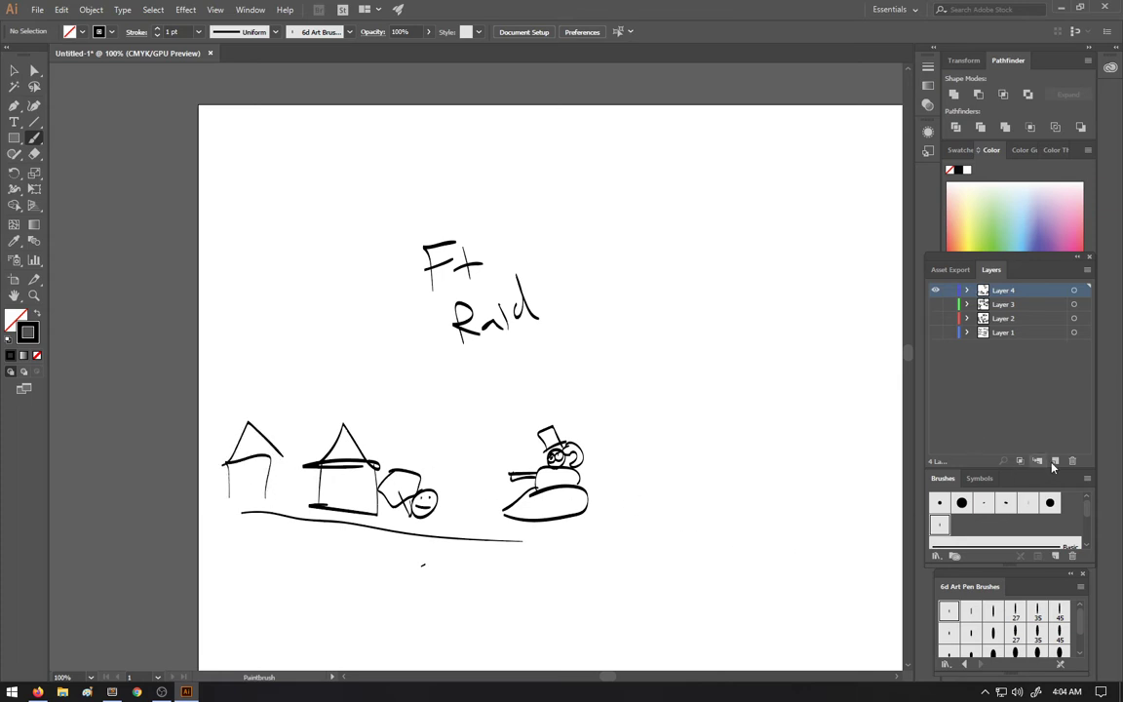
# Step: Add a new layer with Layer 4 hidden and sketch a bird's beak and two lashed eyes on it
pyautogui.click(1053, 461)
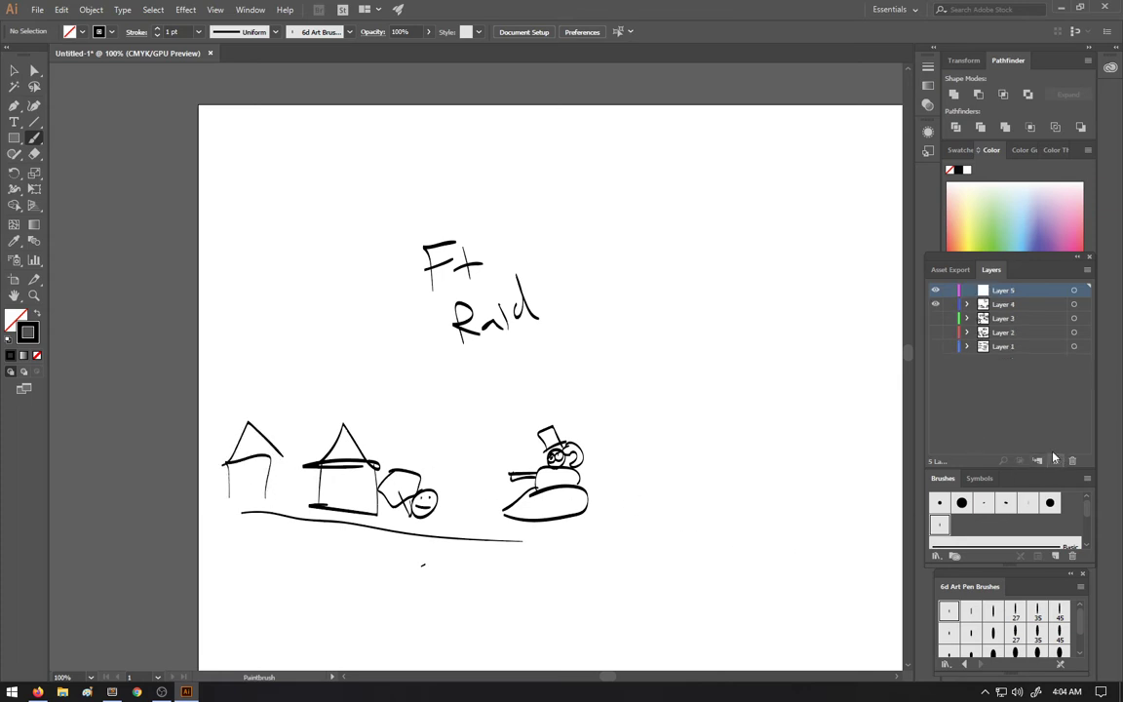
pyautogui.click(934, 305)
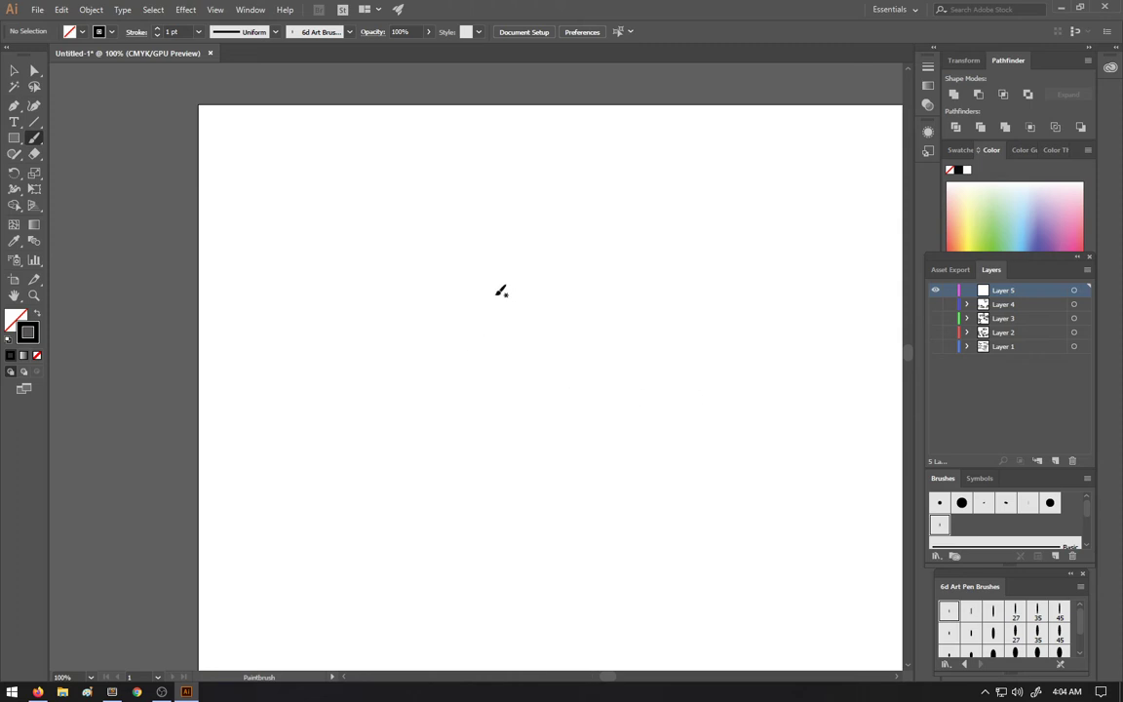
pyautogui.moveTo(489, 289)
pyautogui.mouseDown()
pyautogui.moveTo(503, 317)
pyautogui.moveTo(517, 292)
pyautogui.moveTo(496, 314)
pyautogui.moveTo(496, 258)
pyautogui.mouseUp()
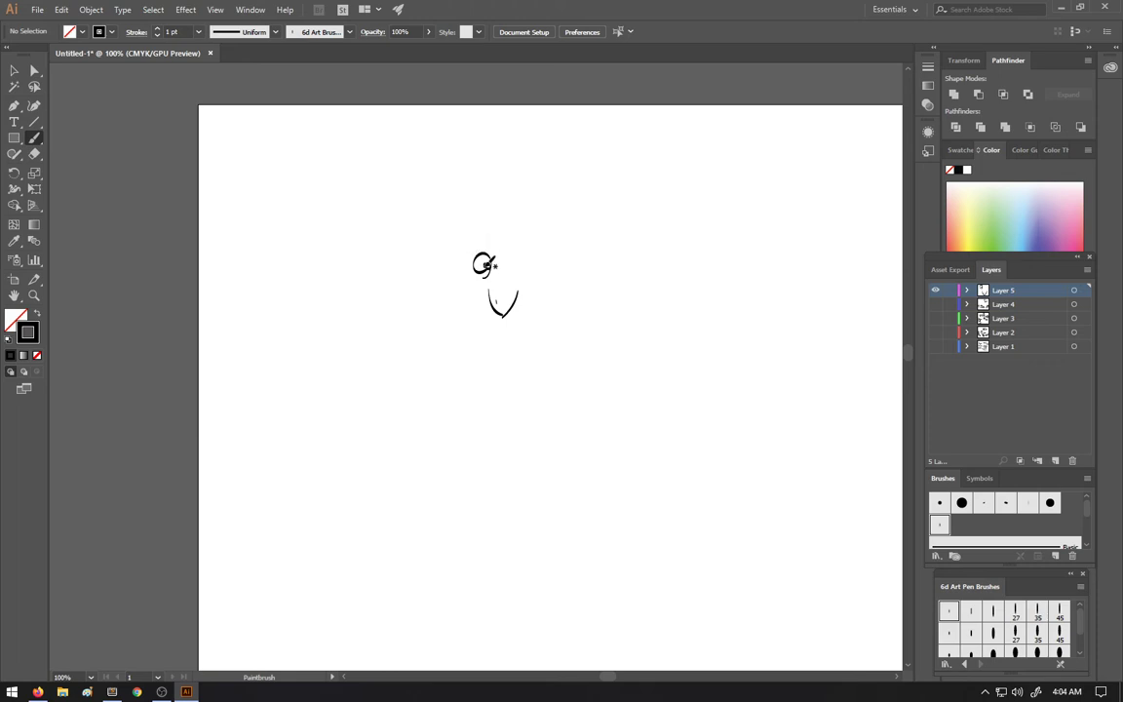
pyautogui.moveTo(483, 270)
pyautogui.mouseDown()
pyautogui.moveTo(499, 252)
pyautogui.moveTo(475, 254)
pyautogui.moveTo(529, 269)
pyautogui.moveTo(556, 248)
pyautogui.mouseUp()
pyautogui.moveTo(490, 291); pyautogui.dragTo(526, 289)
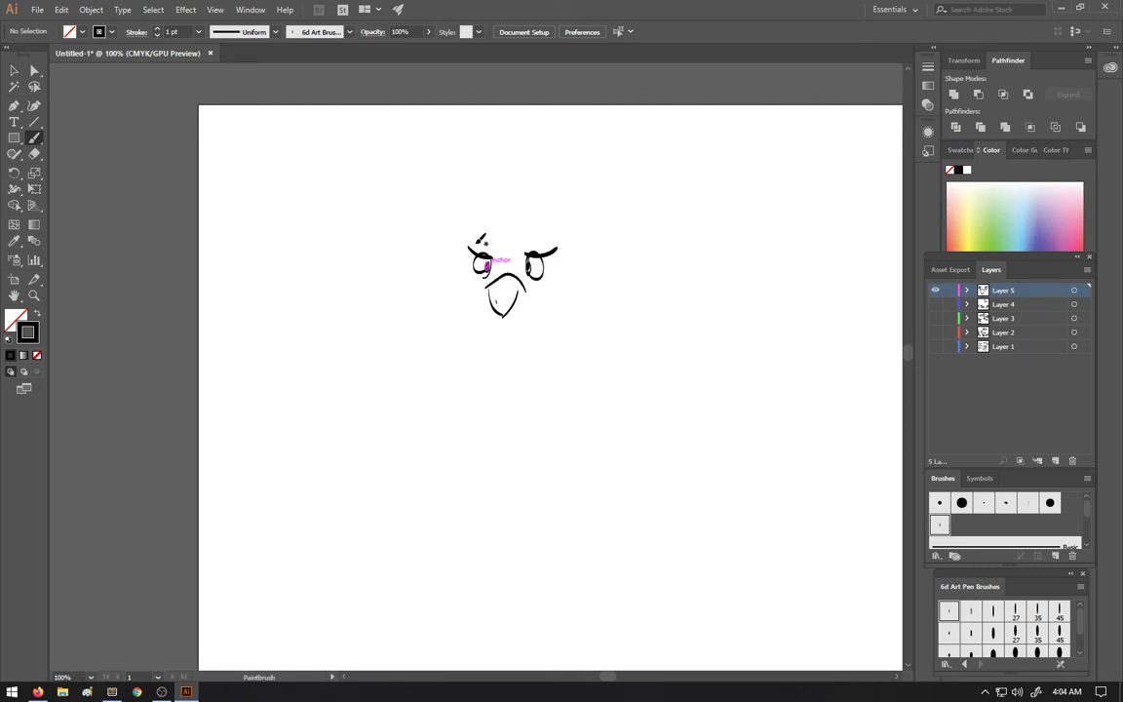
pyautogui.moveTo(476, 242)
pyautogui.mouseDown()
pyautogui.moveTo(530, 250)
pyautogui.moveTo(516, 221)
pyautogui.moveTo(529, 230)
pyautogui.moveTo(466, 267)
pyautogui.moveTo(499, 304)
pyautogui.mouseUp()
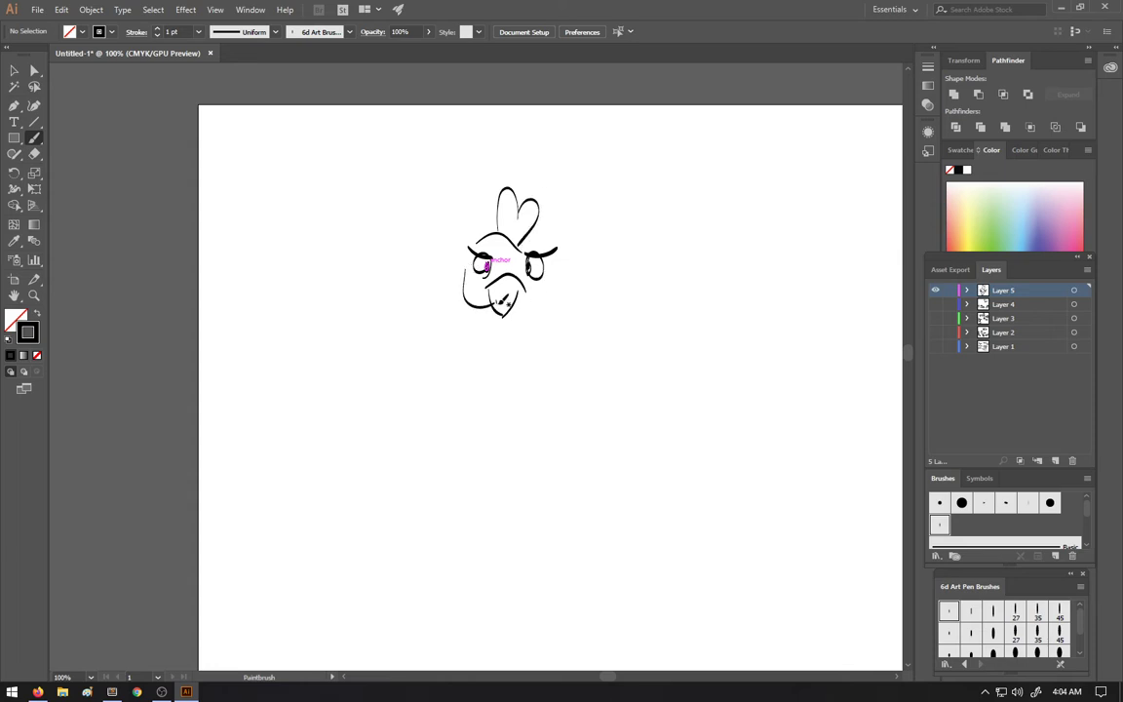
pyautogui.hotkey('ctrl', 'z')
pyautogui.hotkey('ctrl', 'z')
pyautogui.hotkey('ctrl', 'z')
pyautogui.hotkey('ctrl', 'z')
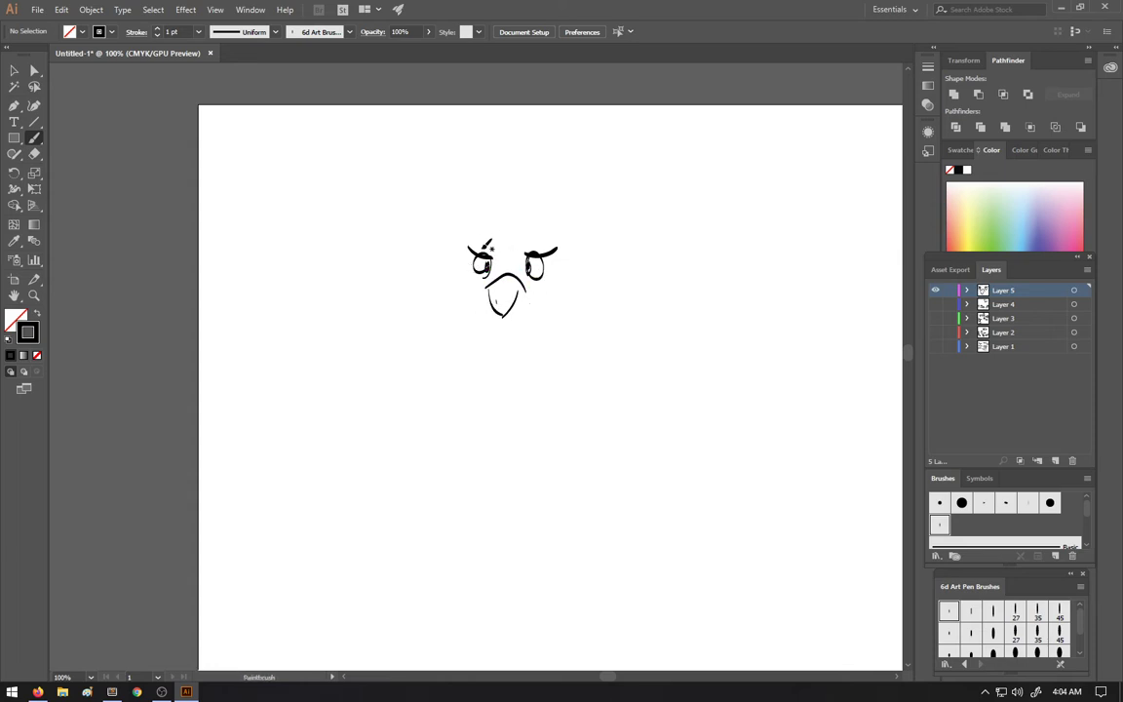
# Step: Complete the bird with a rounded head, one tall crest feather, two wings, a small body and feet
pyautogui.moveTo(482, 249)
pyautogui.mouseDown()
pyautogui.moveTo(519, 236)
pyautogui.moveTo(542, 252)
pyautogui.moveTo(516, 232)
pyautogui.mouseUp()
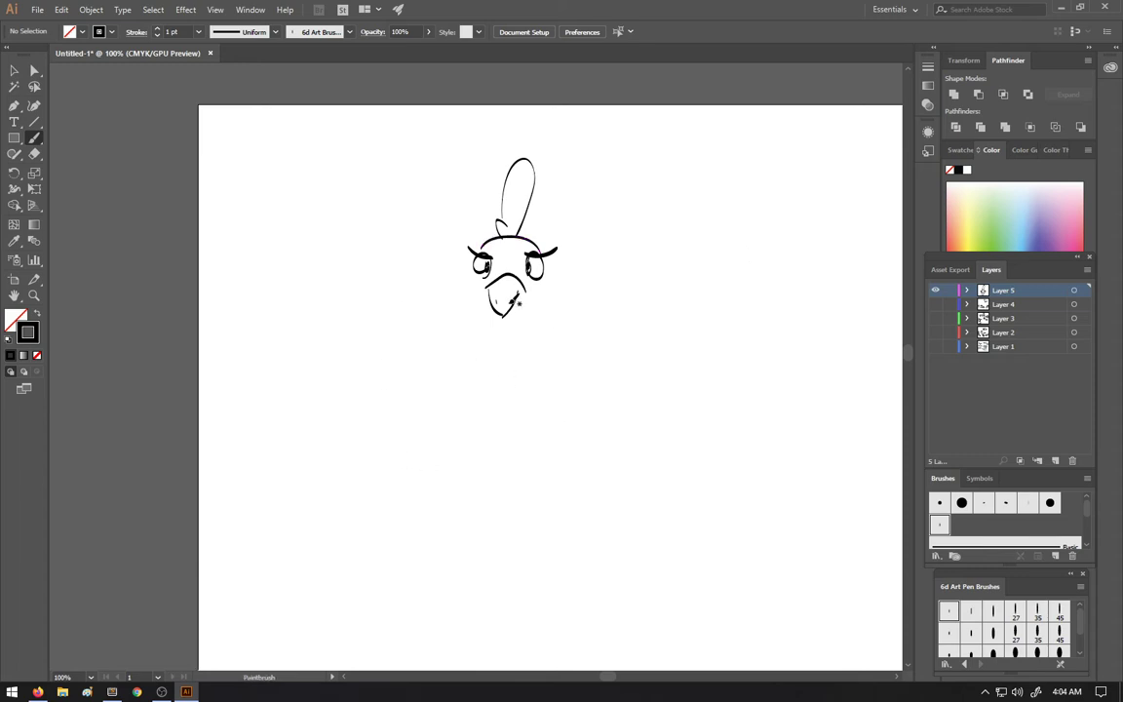
pyautogui.moveTo(487, 284)
pyautogui.mouseDown()
pyautogui.moveTo(452, 321)
pyautogui.moveTo(483, 326)
pyautogui.mouseUp()
pyautogui.moveTo(535, 292)
pyautogui.mouseDown()
pyautogui.moveTo(551, 324)
pyautogui.moveTo(487, 319)
pyautogui.moveTo(533, 306)
pyautogui.moveTo(497, 341)
pyautogui.moveTo(506, 343)
pyautogui.mouseUp()
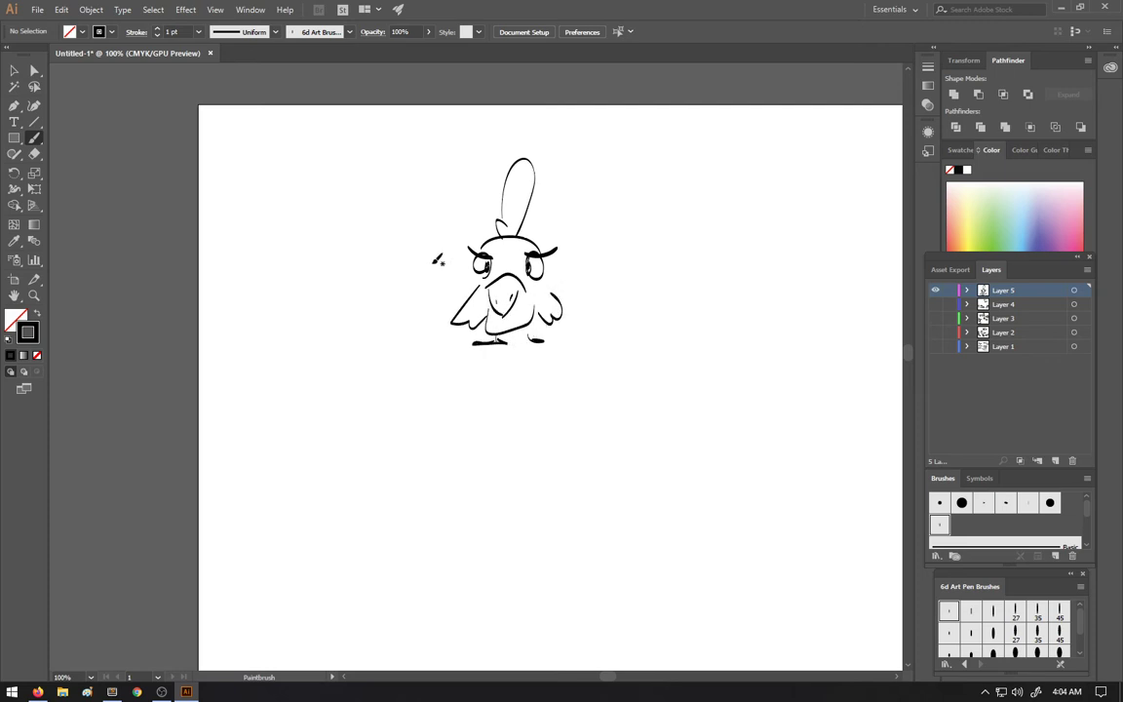
# Step: Sketch four circles around the bird and link them with short dashes to suggest an orbiting ring
pyautogui.moveTo(429, 257); pyautogui.dragTo(432, 259)
pyautogui.moveTo(468, 148); pyautogui.dragTo(465, 150)
pyautogui.moveTo(600, 188); pyautogui.dragTo(618, 195)
pyautogui.moveTo(508, 434); pyautogui.dragTo(507, 436)
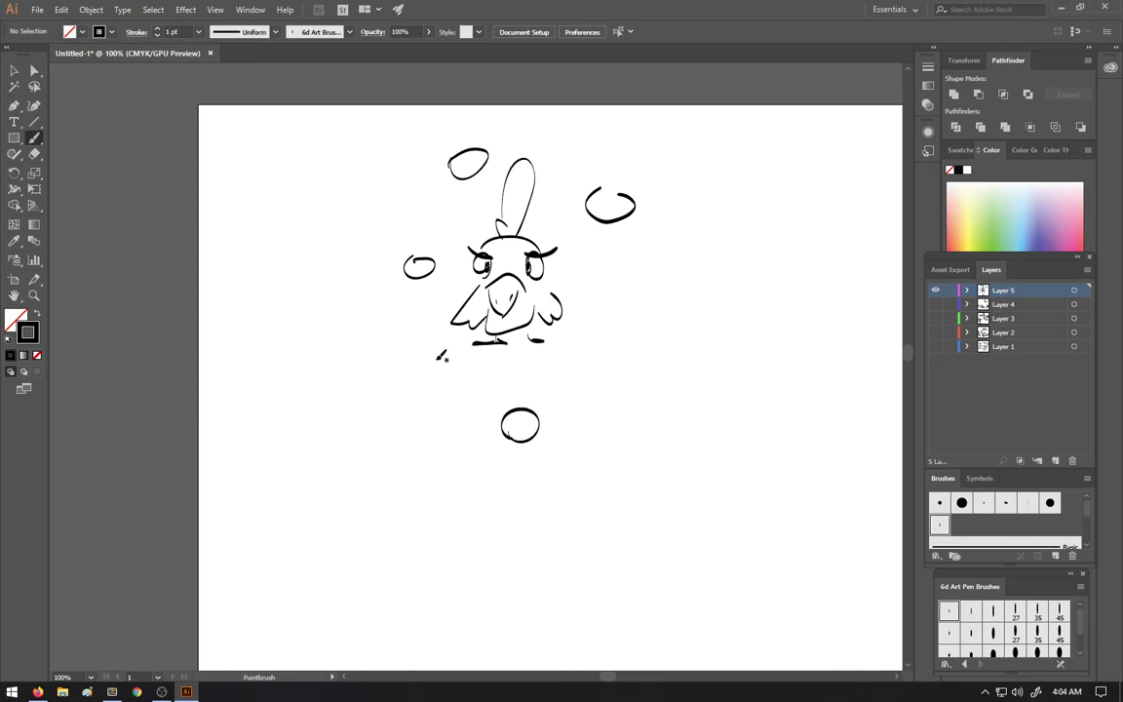
pyautogui.click(445, 385)
pyautogui.click(419, 355)
pyautogui.moveTo(413, 324); pyautogui.dragTo(412, 319)
pyautogui.click(415, 297)
pyautogui.click(442, 207)
pyautogui.moveTo(565, 368); pyautogui.dragTo(577, 364)
pyautogui.moveTo(609, 332); pyautogui.dragTo(610, 342)
pyautogui.moveTo(606, 245); pyautogui.dragTo(606, 248)
# Step: Draw a long ground line below the bird and sketch a leafy tree with a horizontal round-ended bar across its trunk
pyautogui.moveTo(256, 553); pyautogui.dragTo(674, 563)
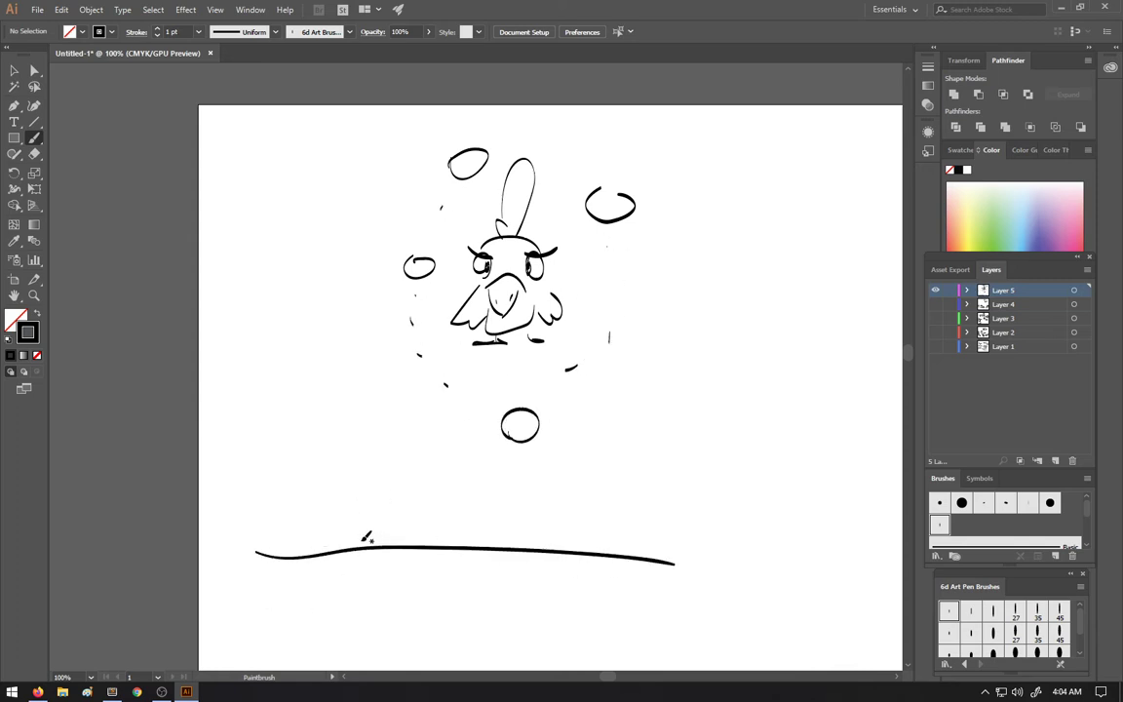
pyautogui.moveTo(360, 548)
pyautogui.mouseDown()
pyautogui.moveTo(369, 510)
pyautogui.moveTo(333, 508)
pyautogui.moveTo(332, 497)
pyautogui.moveTo(394, 504)
pyautogui.mouseUp()
pyautogui.moveTo(338, 401)
pyautogui.mouseDown()
pyautogui.moveTo(321, 457)
pyautogui.moveTo(391, 374)
pyautogui.moveTo(332, 456)
pyautogui.mouseUp()
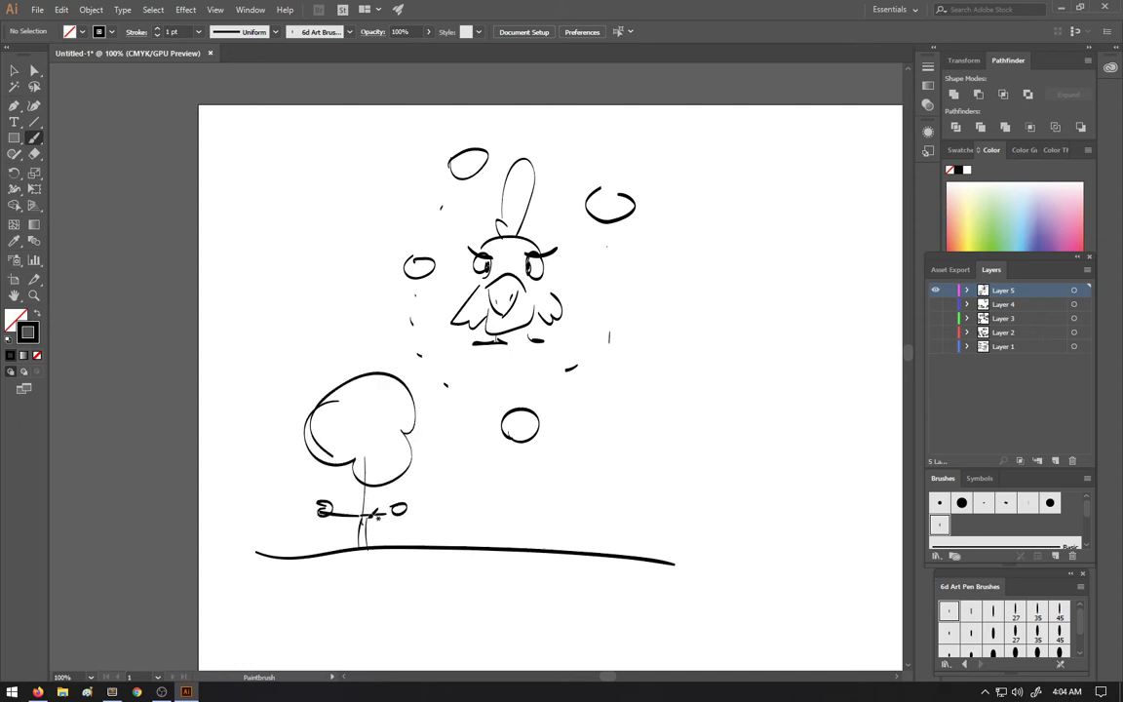
pyautogui.moveTo(361, 509); pyautogui.dragTo(409, 507)
# Step: Sketch a large pointed mountain beside the tree, with a rectangular doorway at its base
pyautogui.moveTo(485, 546)
pyautogui.mouseDown()
pyautogui.moveTo(504, 521)
pyautogui.moveTo(564, 437)
pyautogui.moveTo(706, 284)
pyautogui.moveTo(828, 567)
pyautogui.mouseUp()
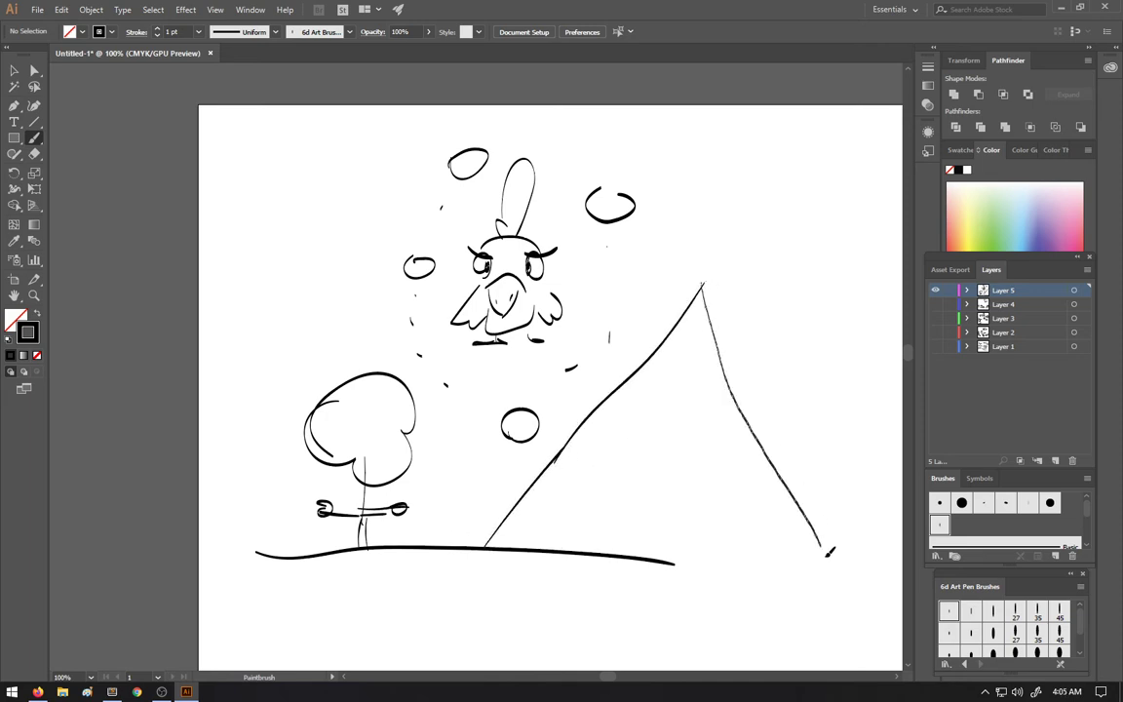
pyautogui.moveTo(626, 553)
pyautogui.mouseDown()
pyautogui.moveTo(635, 498)
pyautogui.moveTo(679, 556)
pyautogui.mouseUp()
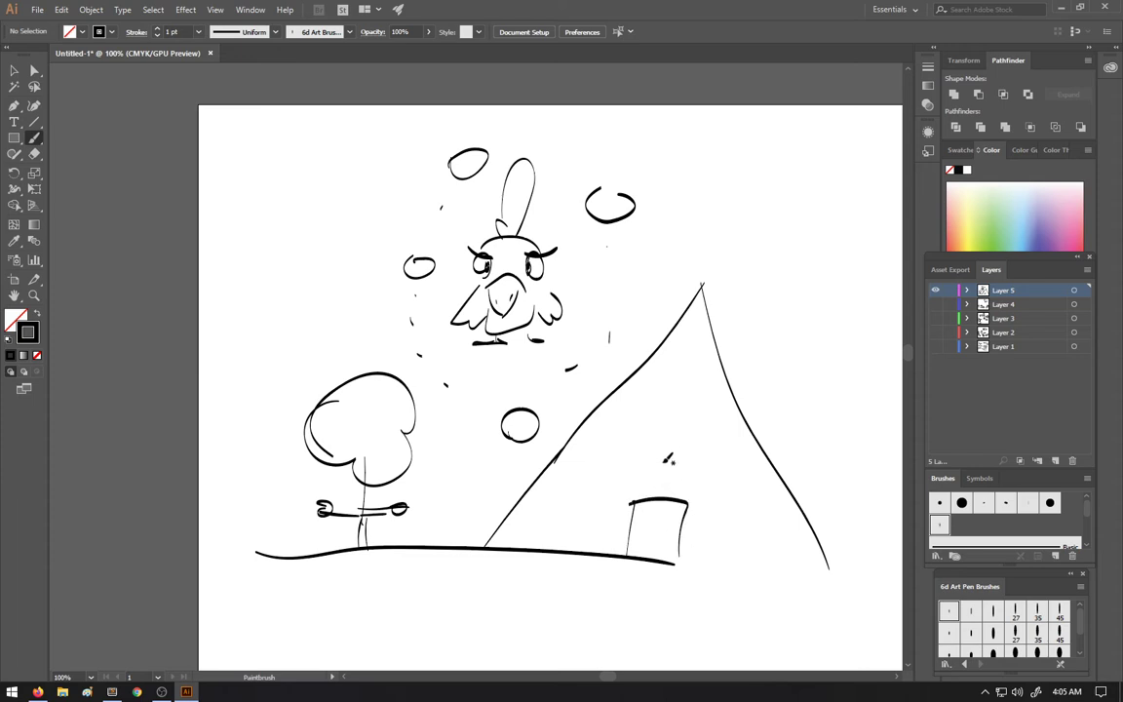
pyautogui.moveTo(666, 460)
pyautogui.mouseDown()
pyautogui.moveTo(652, 474)
pyautogui.moveTo(669, 465)
pyautogui.mouseUp()
# Step: Hide Layer 5, review Layer 4's sketch and hide it again, and add a new layer
pyautogui.click(936, 290)
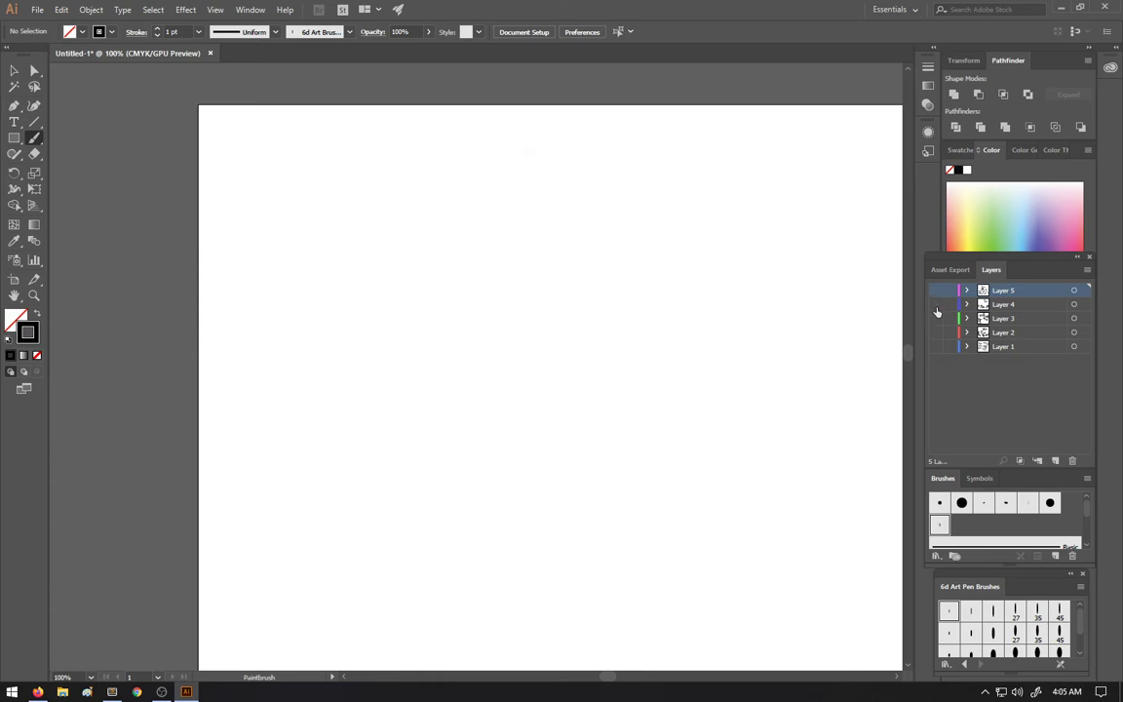
pyautogui.click(936, 304)
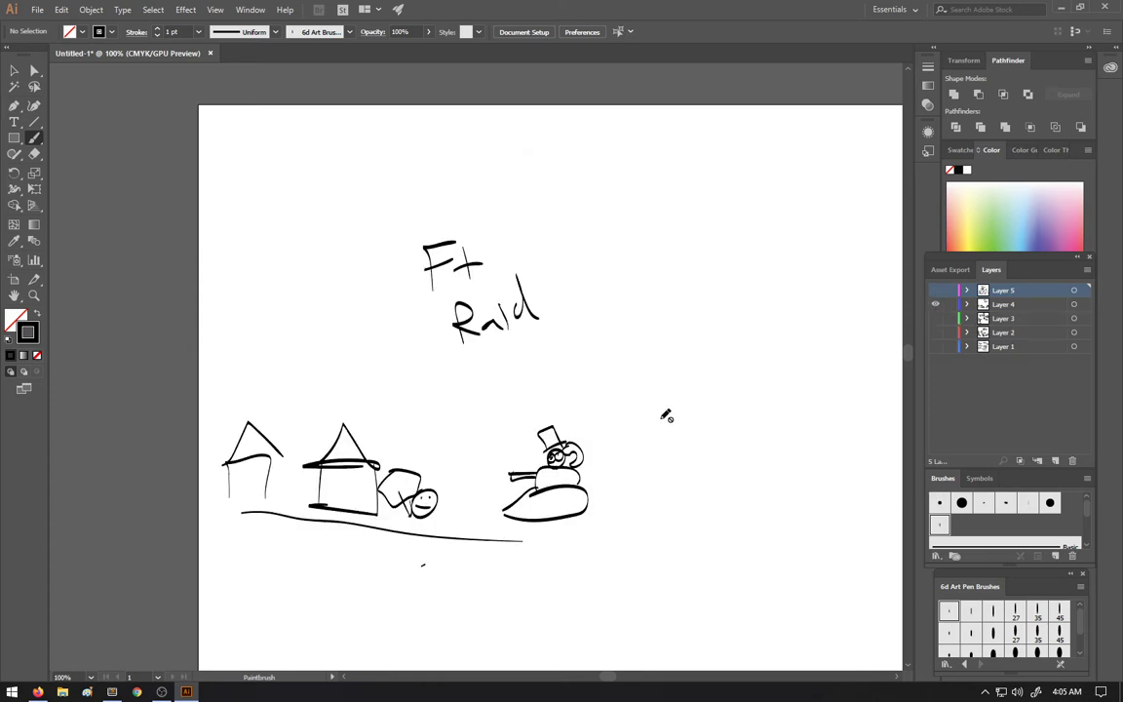
pyautogui.click(933, 305)
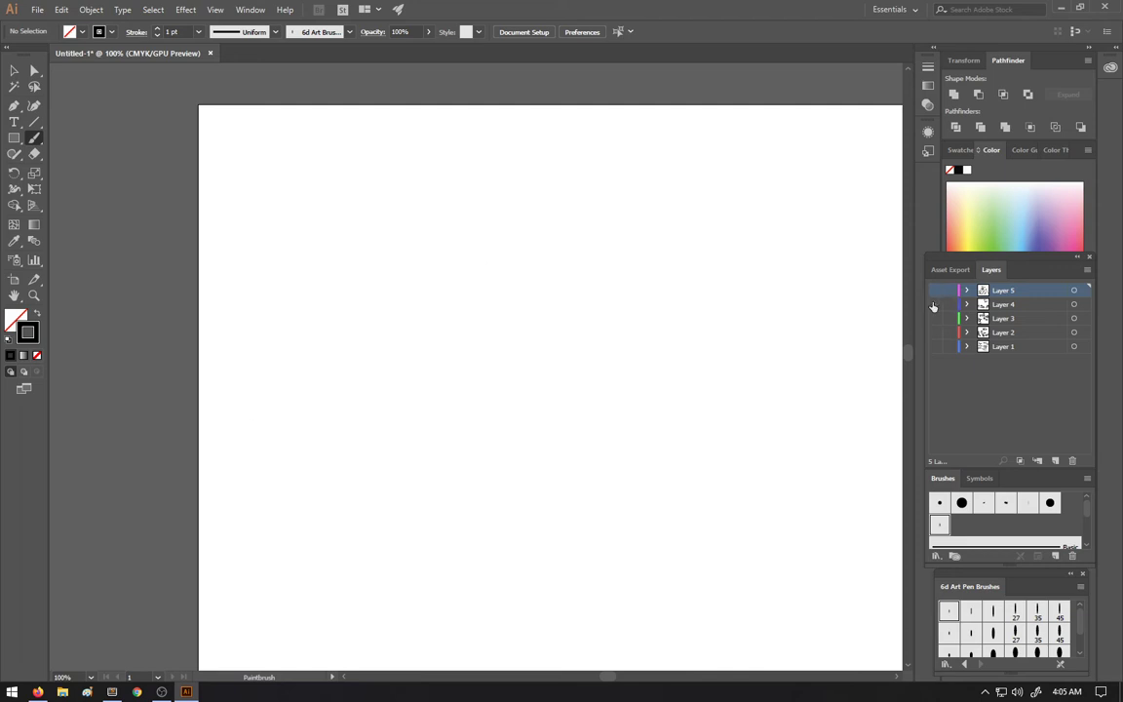
pyautogui.click(1055, 461)
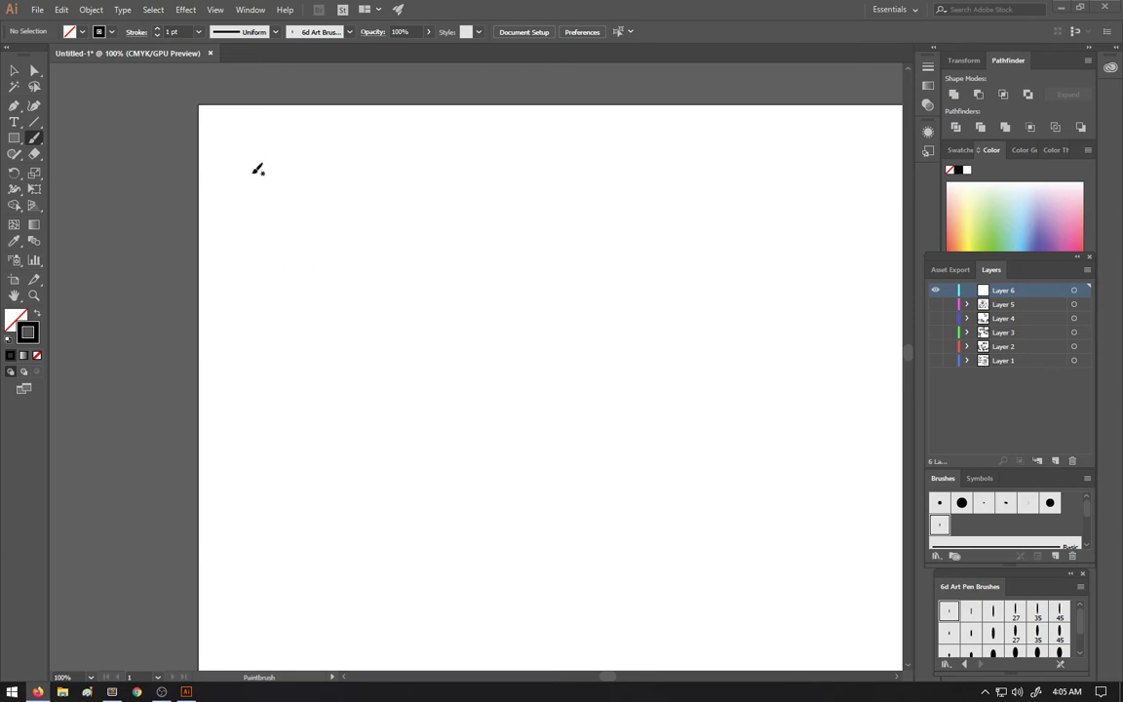
# Step: Handwrite the heading "Audio" with "SFX" below it and "Music" beside it
pyautogui.moveTo(253, 185)
pyautogui.mouseDown()
pyautogui.moveTo(301, 125)
pyautogui.moveTo(322, 179)
pyautogui.moveTo(286, 167)
pyautogui.moveTo(344, 178)
pyautogui.moveTo(381, 151)
pyautogui.moveTo(391, 176)
pyautogui.moveTo(419, 158)
pyautogui.mouseUp()
pyautogui.click(391, 153)
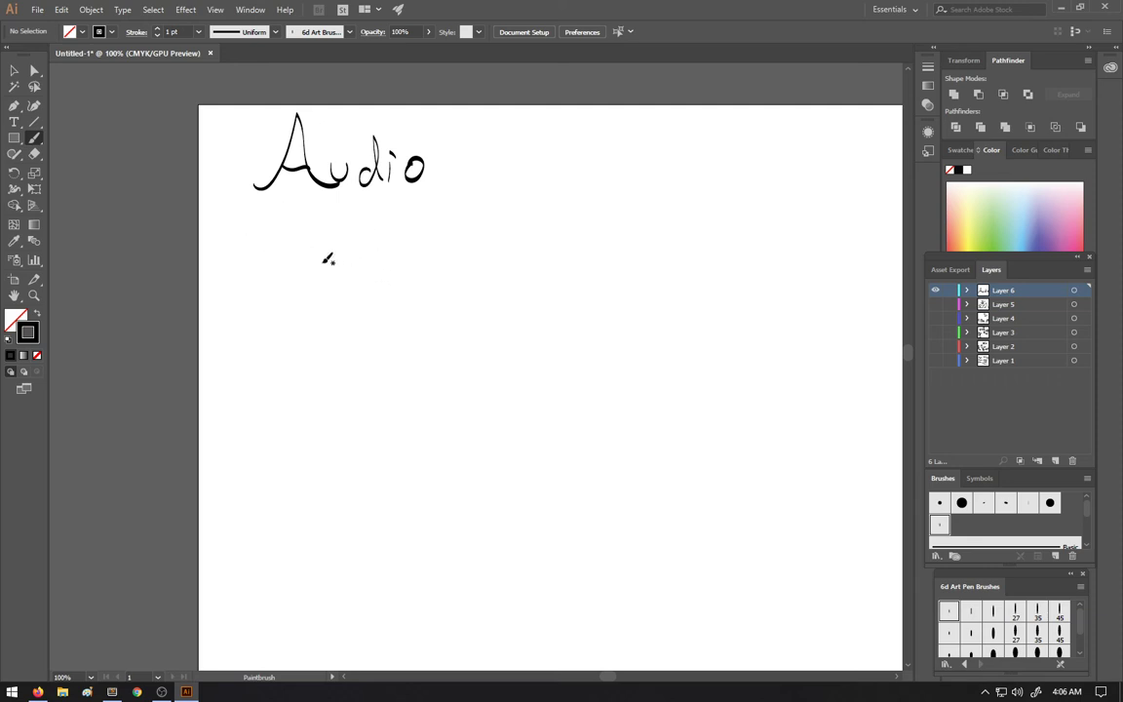
pyautogui.moveTo(343, 225)
pyautogui.mouseDown()
pyautogui.moveTo(357, 263)
pyautogui.moveTo(370, 237)
pyautogui.moveTo(383, 247)
pyautogui.moveTo(404, 235)
pyautogui.moveTo(412, 270)
pyautogui.mouseUp()
pyautogui.moveTo(408, 234); pyautogui.dragTo(388, 267)
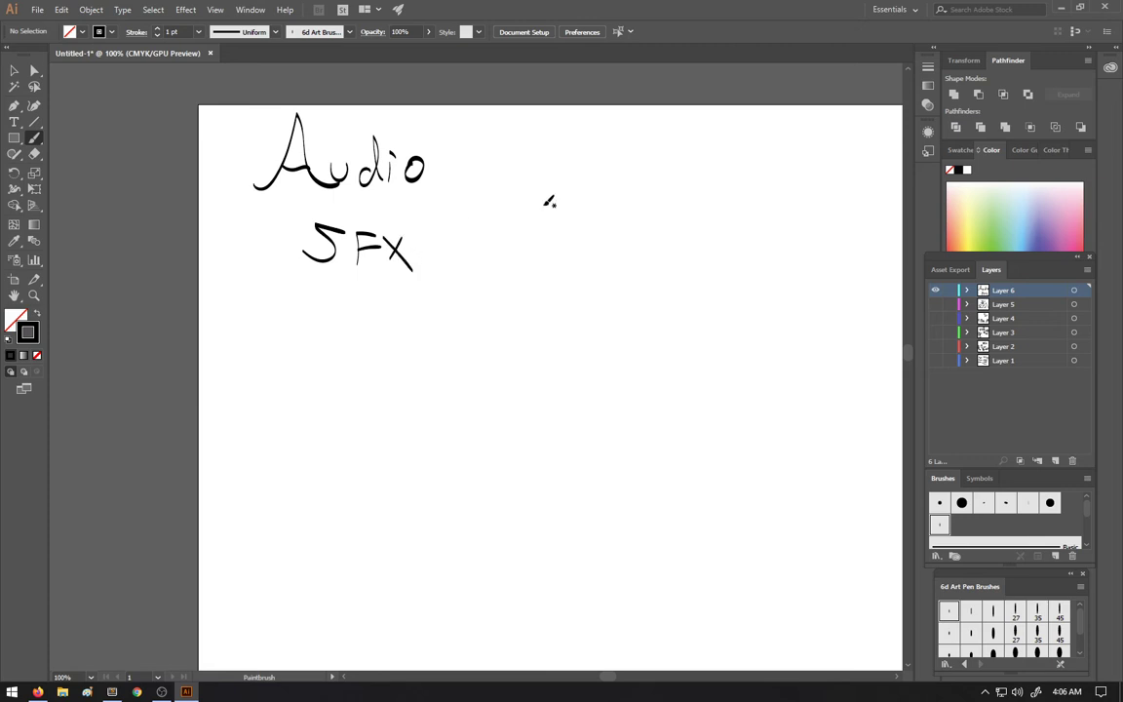
pyautogui.moveTo(486, 195)
pyautogui.mouseDown()
pyautogui.moveTo(545, 159)
pyautogui.moveTo(578, 197)
pyautogui.mouseUp()
pyautogui.moveTo(600, 175)
pyautogui.mouseDown()
pyautogui.moveTo(604, 195)
pyautogui.moveTo(638, 193)
pyautogui.mouseUp()
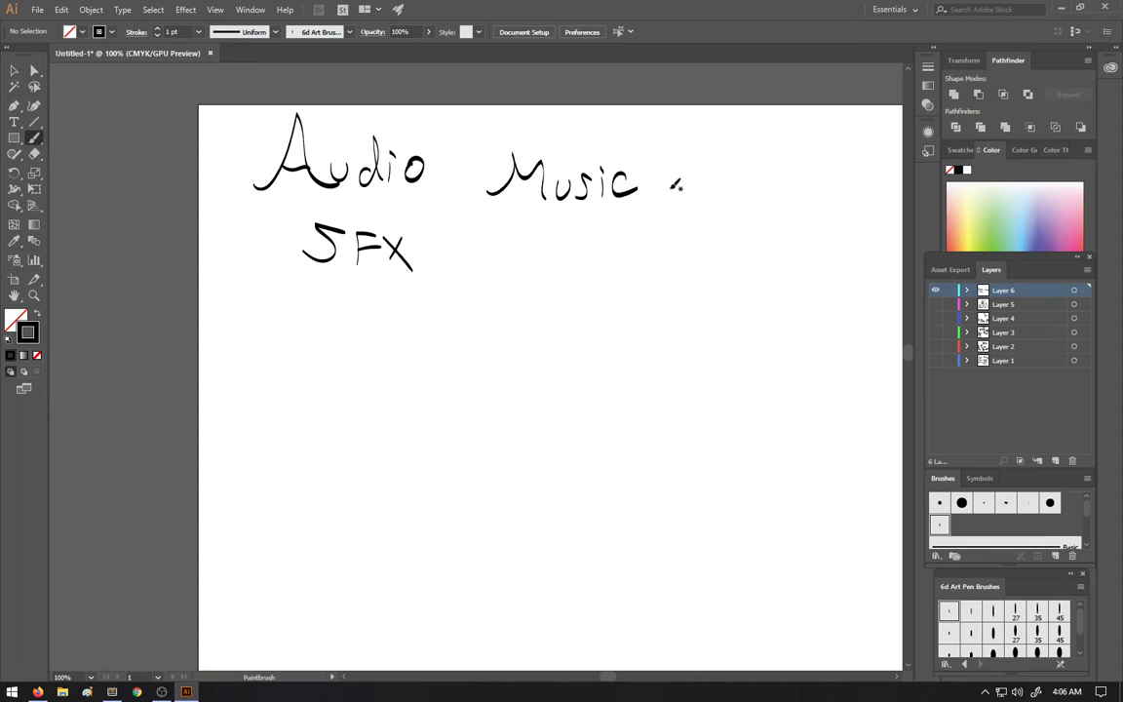
# Step: Handwrite the list "Intro", "Main", "Lose", "Win" beside "Music" and put a dot before each entry
pyautogui.moveTo(655, 166)
pyautogui.mouseDown()
pyautogui.moveTo(681, 163)
pyautogui.moveTo(668, 185)
pyautogui.moveTo(707, 187)
pyautogui.mouseUp()
pyautogui.moveTo(701, 175)
pyautogui.mouseDown()
pyautogui.moveTo(728, 174)
pyautogui.moveTo(649, 223)
pyautogui.moveTo(698, 221)
pyautogui.mouseUp()
pyautogui.moveTo(703, 207)
pyautogui.mouseDown()
pyautogui.moveTo(703, 220)
pyautogui.moveTo(727, 219)
pyautogui.mouseUp()
pyautogui.click(705, 202)
pyautogui.moveTo(658, 239)
pyautogui.mouseDown()
pyautogui.moveTo(655, 254)
pyautogui.moveTo(680, 238)
pyautogui.moveTo(672, 244)
pyautogui.mouseUp()
pyautogui.moveTo(690, 236)
pyautogui.mouseDown()
pyautogui.moveTo(681, 254)
pyautogui.moveTo(704, 236)
pyautogui.moveTo(710, 251)
pyautogui.moveTo(690, 265)
pyautogui.mouseUp()
pyautogui.moveTo(694, 275); pyautogui.dragTo(704, 279)
pyautogui.moveTo(709, 280); pyautogui.dragTo(719, 278)
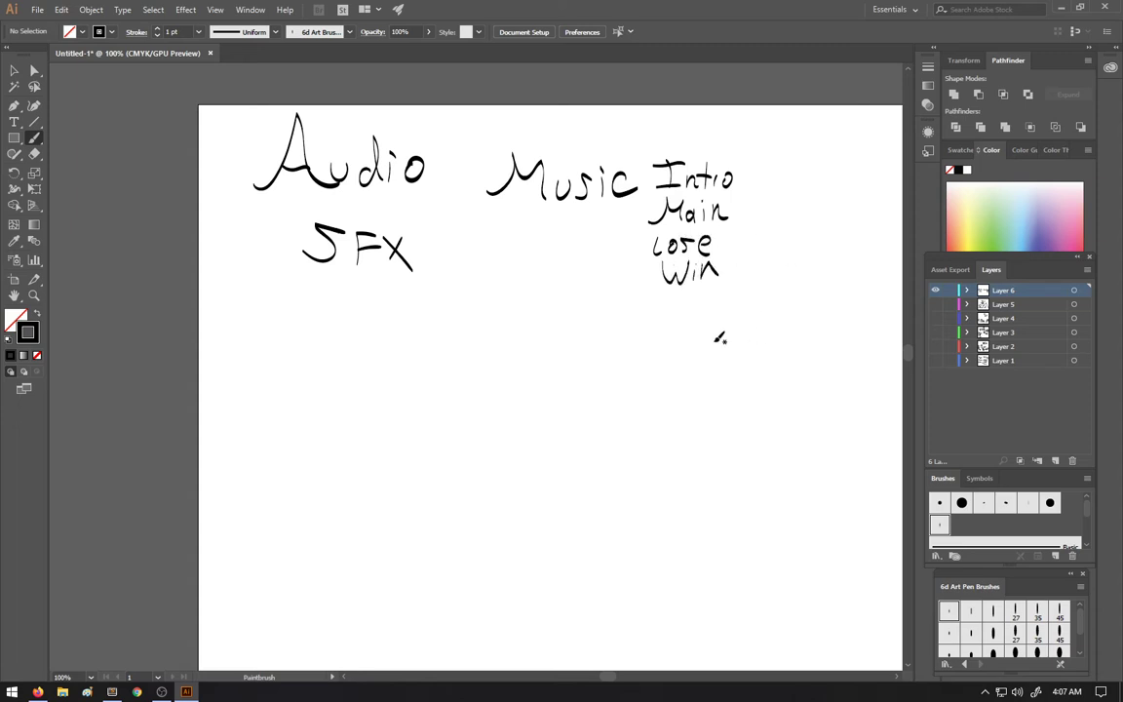
pyautogui.click(648, 275)
pyautogui.click(645, 252)
pyautogui.click(649, 213)
pyautogui.click(656, 175)
# Step: Handwrite "8 Weapon sfx" and "4 weapon sfx" on two lines under the SFX heading
pyautogui.moveTo(324, 340)
pyautogui.mouseDown()
pyautogui.moveTo(335, 376)
pyautogui.moveTo(343, 350)
pyautogui.moveTo(322, 308)
pyautogui.mouseUp()
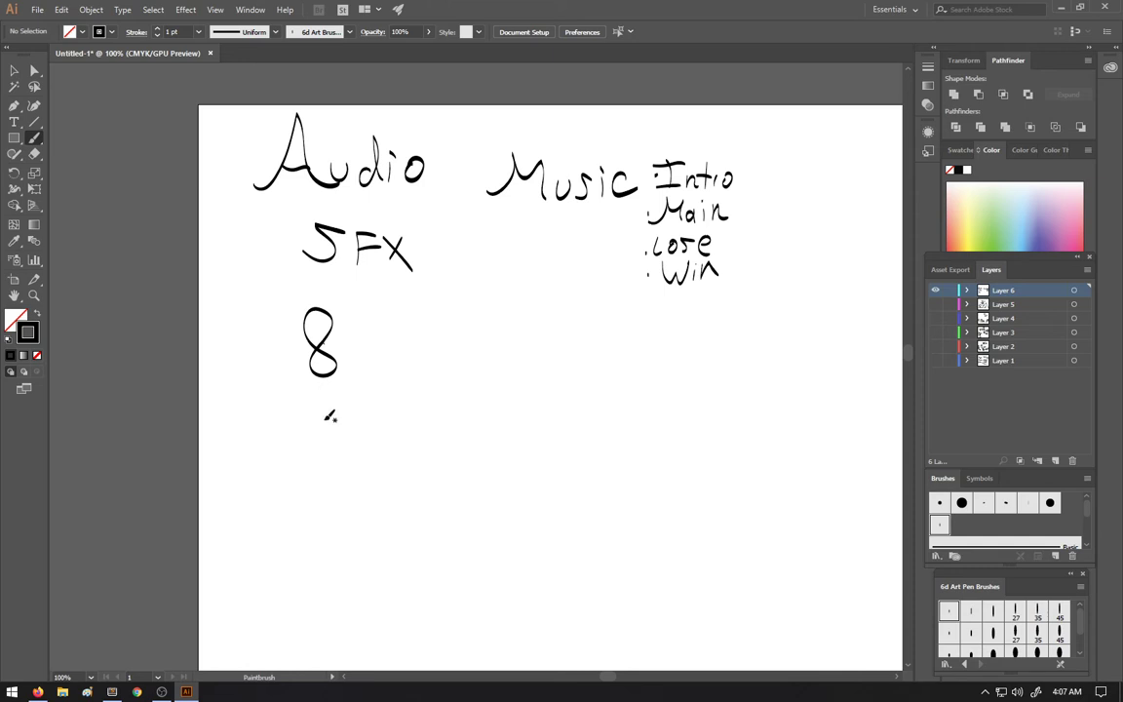
pyautogui.moveTo(314, 396); pyautogui.dragTo(338, 420)
pyautogui.moveTo(328, 397); pyautogui.dragTo(328, 443)
pyautogui.moveTo(356, 333)
pyautogui.mouseDown()
pyautogui.moveTo(363, 346)
pyautogui.moveTo(393, 335)
pyautogui.moveTo(421, 355)
pyautogui.moveTo(436, 343)
pyautogui.moveTo(493, 368)
pyautogui.moveTo(526, 362)
pyautogui.mouseUp()
pyautogui.moveTo(364, 407)
pyautogui.mouseDown()
pyautogui.moveTo(461, 419)
pyautogui.moveTo(548, 431)
pyautogui.mouseUp()
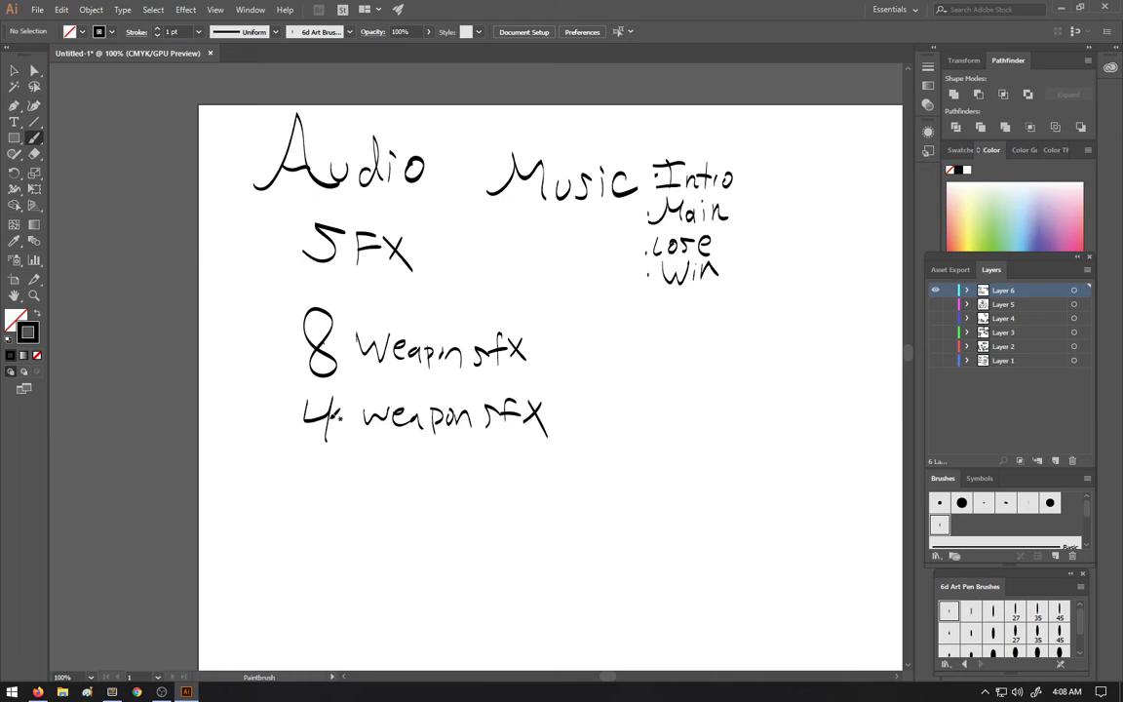
# Step: Handwrite "item get" and "hurt" on two lines below the weapon sfx entries
pyautogui.moveTo(324, 475)
pyautogui.mouseDown()
pyautogui.moveTo(325, 502)
pyautogui.moveTo(390, 499)
pyautogui.moveTo(421, 484)
pyautogui.moveTo(435, 517)
pyautogui.moveTo(415, 515)
pyautogui.moveTo(460, 497)
pyautogui.mouseUp()
pyautogui.moveTo(466, 475); pyautogui.dragTo(468, 501)
pyautogui.moveTo(456, 483); pyautogui.dragTo(479, 482)
pyautogui.moveTo(323, 534)
pyautogui.mouseDown()
pyautogui.moveTo(322, 550)
pyautogui.moveTo(339, 564)
pyautogui.mouseUp()
pyautogui.moveTo(345, 547); pyautogui.dragTo(386, 542)
pyautogui.moveTo(392, 538)
pyautogui.mouseDown()
pyautogui.moveTo(392, 567)
pyautogui.moveTo(417, 550)
pyautogui.mouseUp()
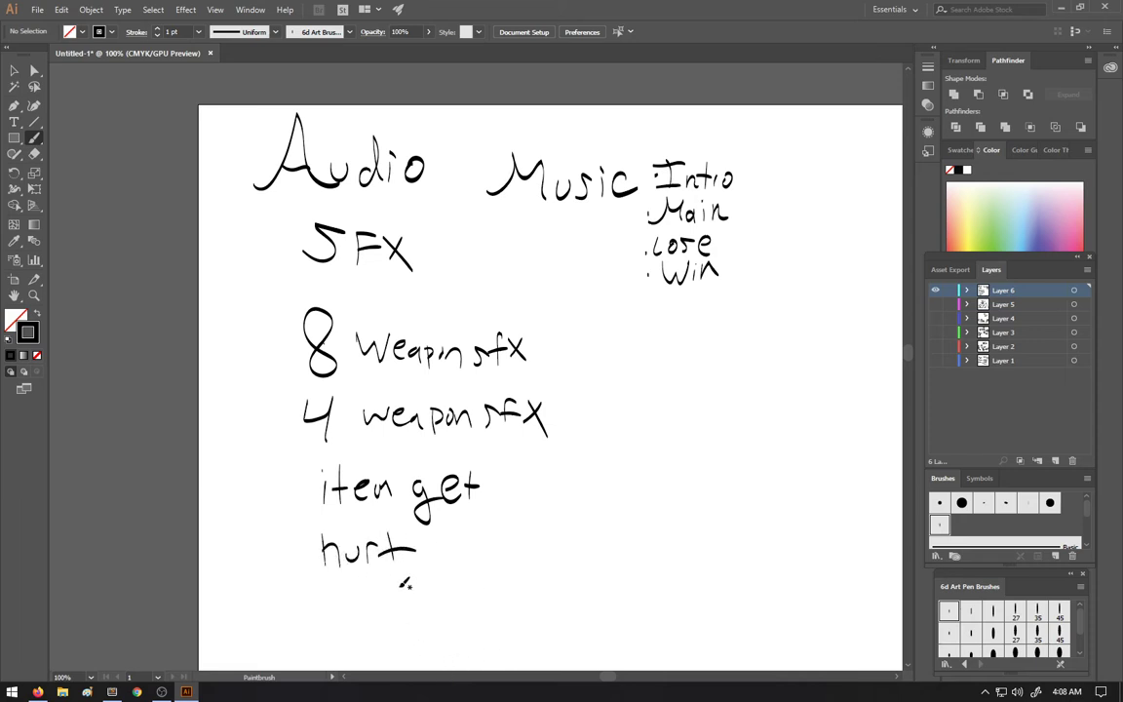
# Step: Write "4x" before "hurt" and add an "x" after the 4 and the 8 of the two weapon sfx entries
pyautogui.moveTo(285, 531); pyautogui.dragTo(293, 551)
pyautogui.moveTo(290, 538)
pyautogui.mouseDown()
pyautogui.moveTo(289, 565)
pyautogui.moveTo(313, 563)
pyautogui.mouseUp()
pyautogui.moveTo(312, 544); pyautogui.dragTo(297, 563)
pyautogui.moveTo(342, 412)
pyautogui.mouseDown()
pyautogui.moveTo(355, 427)
pyautogui.moveTo(341, 426)
pyautogui.mouseUp()
pyautogui.moveTo(334, 347)
pyautogui.mouseDown()
pyautogui.moveTo(347, 334)
pyautogui.moveTo(347, 347)
pyautogui.mouseUp()
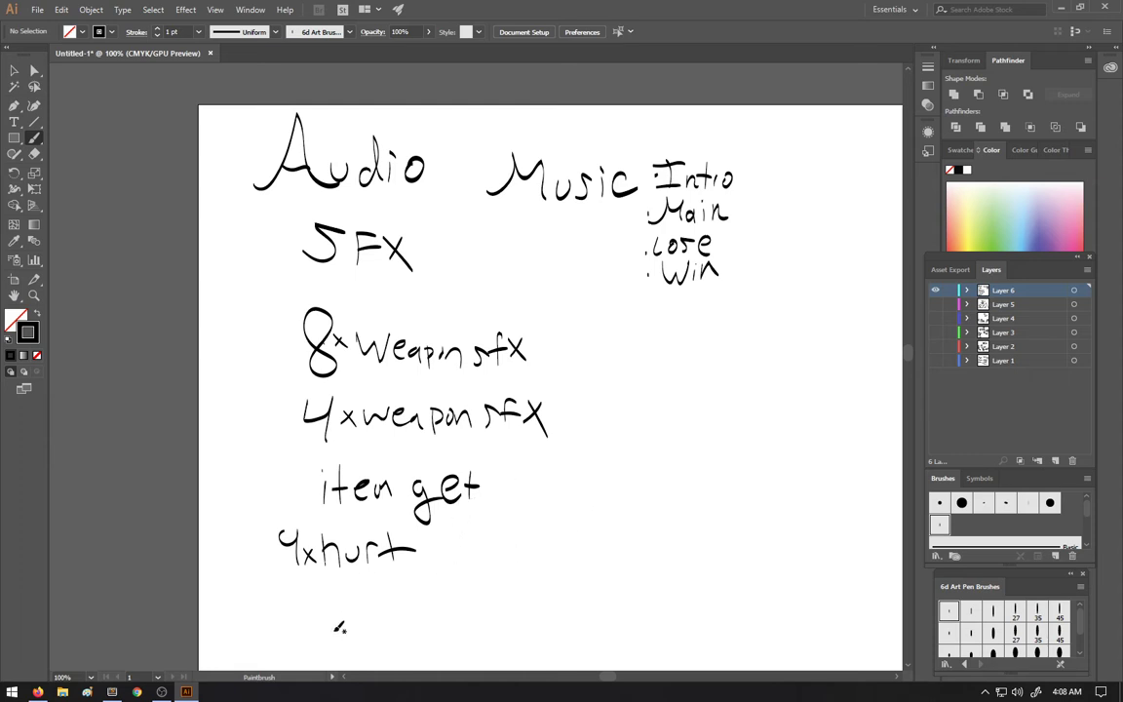
# Step: Handwrite "Menu Select" as the last entry of the SFX list, below "hurt"
pyautogui.moveTo(332, 616)
pyautogui.mouseDown()
pyautogui.moveTo(359, 602)
pyautogui.moveTo(440, 615)
pyautogui.moveTo(487, 611)
pyautogui.mouseUp()
pyautogui.moveTo(490, 603); pyautogui.dragTo(515, 615)
pyautogui.moveTo(510, 597); pyautogui.dragTo(534, 595)
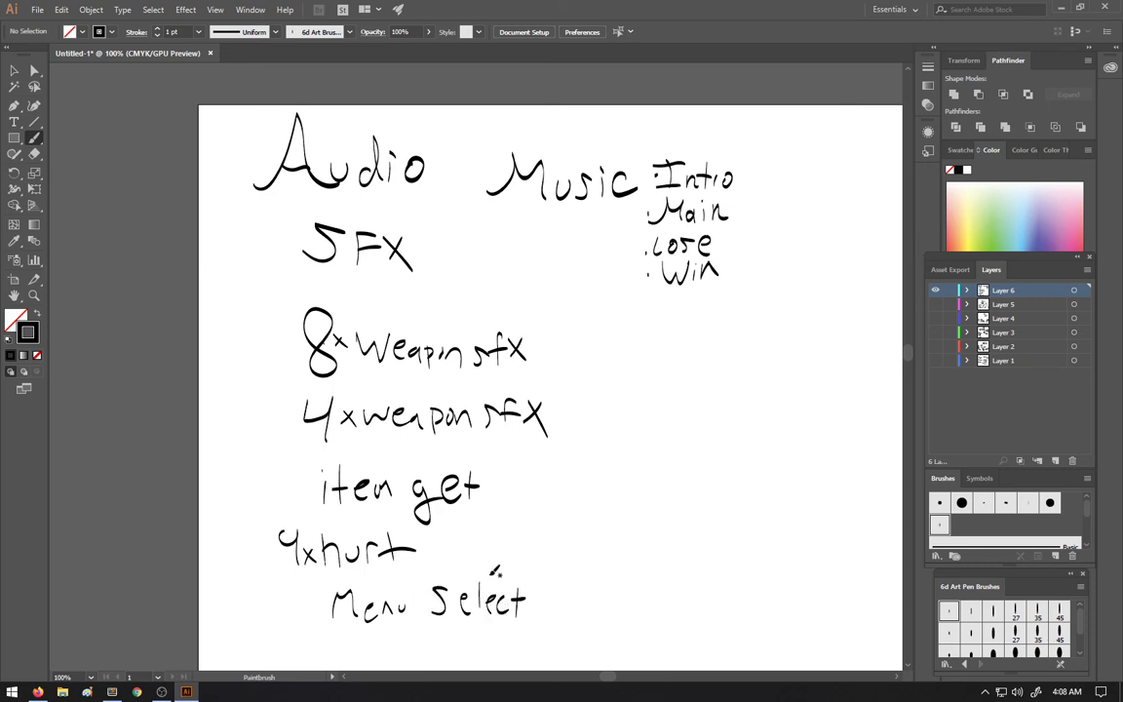
# Step: Add a new layer, hide Layer 6, and handwrite the underlined heading "Graphics" on the new layer
pyautogui.click(1055, 461)
pyautogui.click(935, 305)
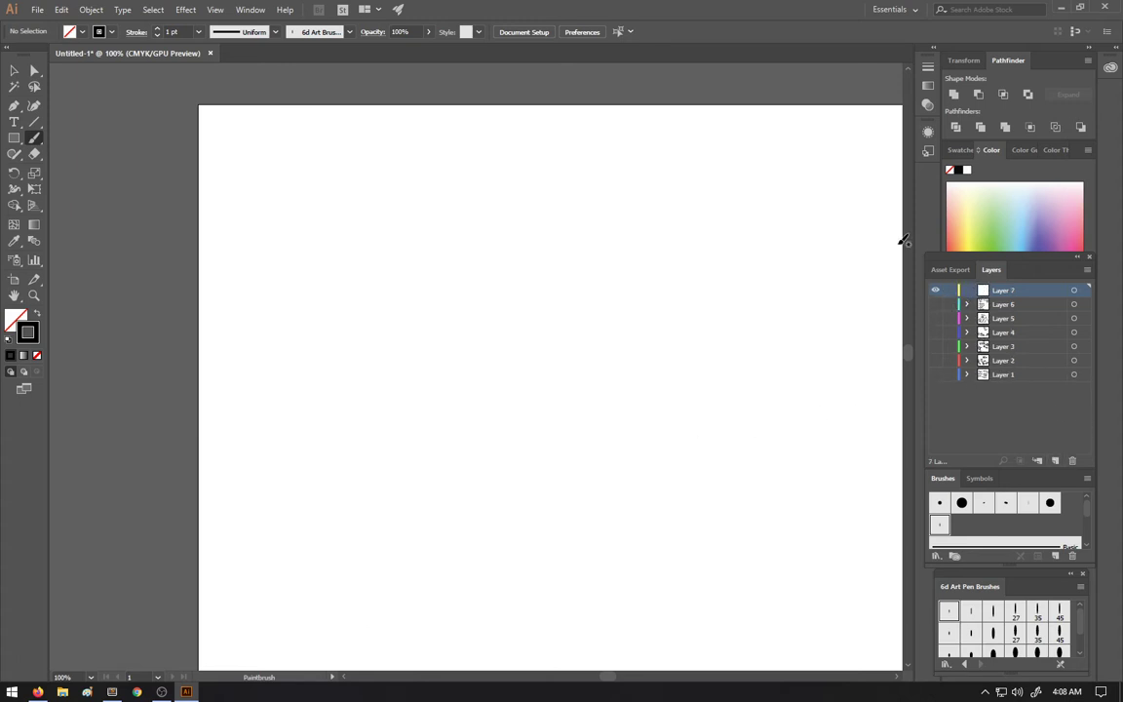
pyautogui.moveTo(301, 126)
pyautogui.mouseDown()
pyautogui.moveTo(287, 186)
pyautogui.moveTo(339, 172)
pyautogui.moveTo(386, 202)
pyautogui.moveTo(395, 194)
pyautogui.mouseUp()
pyautogui.moveTo(425, 169)
pyautogui.mouseDown()
pyautogui.moveTo(426, 191)
pyautogui.moveTo(442, 191)
pyautogui.mouseUp()
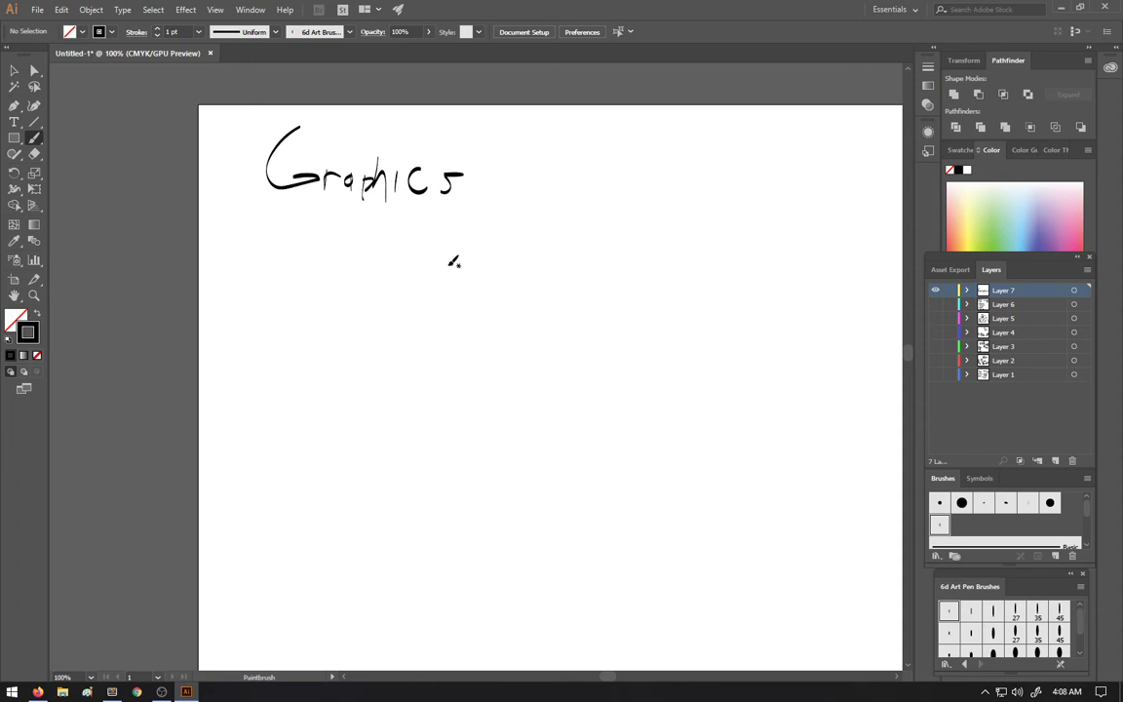
pyautogui.moveTo(405, 160); pyautogui.dragTo(438, 167)
pyautogui.hotkey('ctrl', 'z')
pyautogui.moveTo(273, 195); pyautogui.dragTo(518, 209)
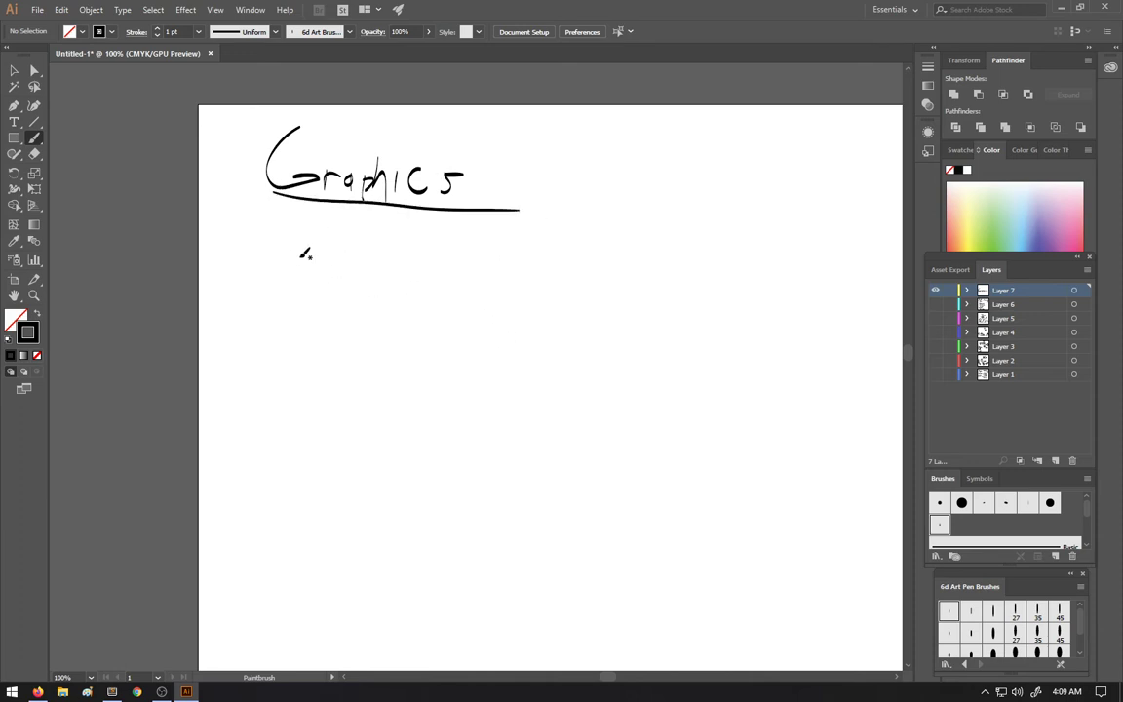
# Step: Handwrite "Background" and "Intro" on two lines under the Graphics heading
pyautogui.moveTo(292, 228)
pyautogui.mouseDown()
pyautogui.moveTo(312, 278)
pyautogui.moveTo(332, 263)
pyautogui.moveTo(337, 283)
pyautogui.moveTo(354, 283)
pyautogui.mouseUp()
pyautogui.moveTo(360, 256)
pyautogui.mouseDown()
pyautogui.moveTo(360, 282)
pyautogui.moveTo(382, 283)
pyautogui.mouseUp()
pyautogui.moveTo(388, 257)
pyautogui.mouseDown()
pyautogui.moveTo(391, 283)
pyautogui.moveTo(419, 263)
pyautogui.moveTo(402, 300)
pyautogui.mouseUp()
pyautogui.moveTo(421, 278)
pyautogui.mouseDown()
pyautogui.moveTo(434, 261)
pyautogui.moveTo(482, 281)
pyautogui.mouseUp()
pyautogui.moveTo(295, 318)
pyautogui.mouseDown()
pyautogui.moveTo(346, 314)
pyautogui.moveTo(307, 355)
pyautogui.mouseUp()
pyautogui.moveTo(337, 336)
pyautogui.mouseDown()
pyautogui.moveTo(341, 353)
pyautogui.moveTo(360, 351)
pyautogui.mouseUp()
pyautogui.moveTo(371, 324)
pyautogui.mouseDown()
pyautogui.moveTo(376, 349)
pyautogui.moveTo(400, 348)
pyautogui.moveTo(410, 333)
pyautogui.mouseUp()
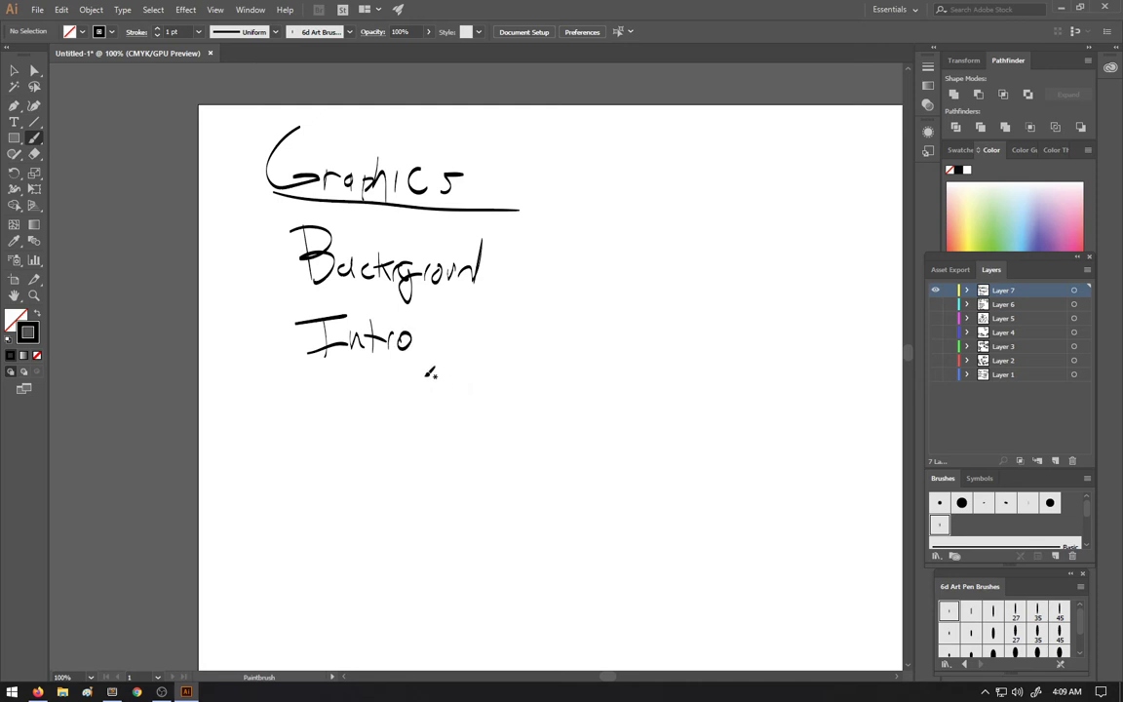
# Step: Handwrite "4x Characters" on a new line below "Intro"
pyautogui.moveTo(302, 380)
pyautogui.mouseDown()
pyautogui.moveTo(329, 366)
pyautogui.moveTo(318, 397)
pyautogui.mouseUp()
pyautogui.moveTo(327, 380)
pyautogui.mouseDown()
pyautogui.moveTo(343, 397)
pyautogui.moveTo(327, 398)
pyautogui.mouseUp()
pyautogui.moveTo(378, 376)
pyautogui.mouseDown()
pyautogui.moveTo(366, 394)
pyautogui.moveTo(380, 396)
pyautogui.mouseUp()
pyautogui.moveTo(388, 374)
pyautogui.mouseDown()
pyautogui.moveTo(395, 396)
pyautogui.moveTo(424, 396)
pyautogui.mouseUp()
pyautogui.moveTo(430, 396)
pyautogui.mouseDown()
pyautogui.moveTo(441, 382)
pyautogui.moveTo(458, 396)
pyautogui.mouseUp()
pyautogui.moveTo(468, 377)
pyautogui.mouseDown()
pyautogui.moveTo(469, 400)
pyautogui.moveTo(479, 382)
pyautogui.mouseUp()
pyautogui.moveTo(481, 388)
pyautogui.mouseDown()
pyautogui.moveTo(497, 385)
pyautogui.moveTo(499, 396)
pyautogui.mouseUp()
pyautogui.moveTo(505, 382); pyautogui.dragTo(517, 393)
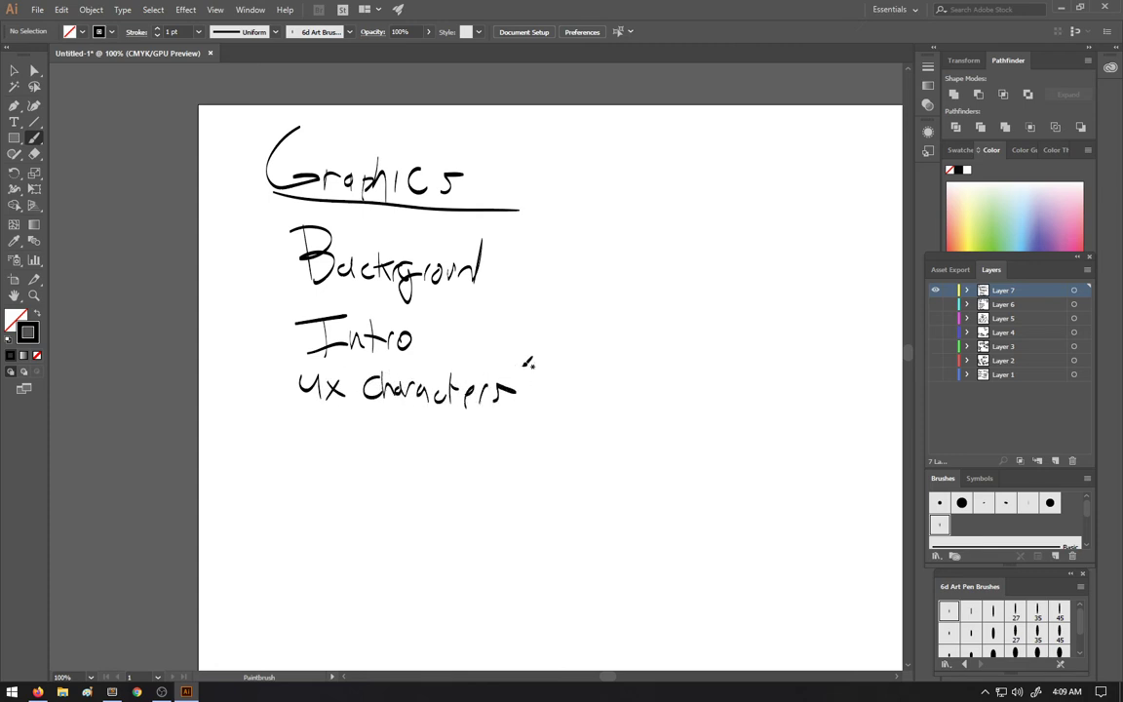
# Step: Handwrite the indented sub-items "Hurt", "Run" and "Jump" under "Characters", each with an L-shaped branch mark
pyautogui.moveTo(379, 421)
pyautogui.mouseDown()
pyautogui.moveTo(390, 451)
pyautogui.moveTo(413, 454)
pyautogui.moveTo(426, 440)
pyautogui.mouseUp()
pyautogui.moveTo(426, 429)
pyautogui.mouseDown()
pyautogui.moveTo(426, 453)
pyautogui.moveTo(441, 439)
pyautogui.mouseUp()
pyautogui.moveTo(445, 453)
pyautogui.mouseDown()
pyautogui.moveTo(451, 440)
pyautogui.moveTo(463, 453)
pyautogui.mouseUp()
pyautogui.moveTo(471, 437)
pyautogui.mouseDown()
pyautogui.moveTo(476, 449)
pyautogui.moveTo(483, 439)
pyautogui.mouseUp()
pyautogui.hotkey('ctrl', 'z')
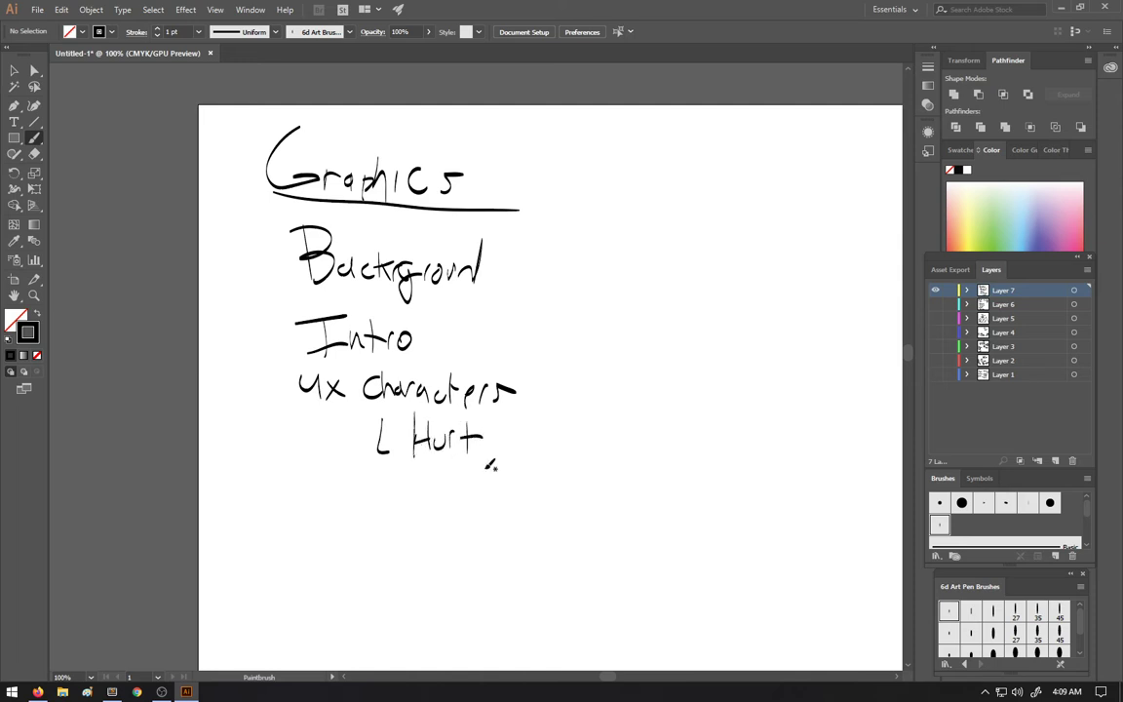
pyautogui.moveTo(381, 463); pyautogui.dragTo(395, 481)
pyautogui.moveTo(415, 468)
pyautogui.mouseDown()
pyautogui.moveTo(431, 491)
pyautogui.moveTo(461, 491)
pyautogui.mouseUp()
pyautogui.moveTo(384, 500)
pyautogui.mouseDown()
pyautogui.moveTo(420, 525)
pyautogui.moveTo(485, 507)
pyautogui.moveTo(491, 518)
pyautogui.mouseUp()
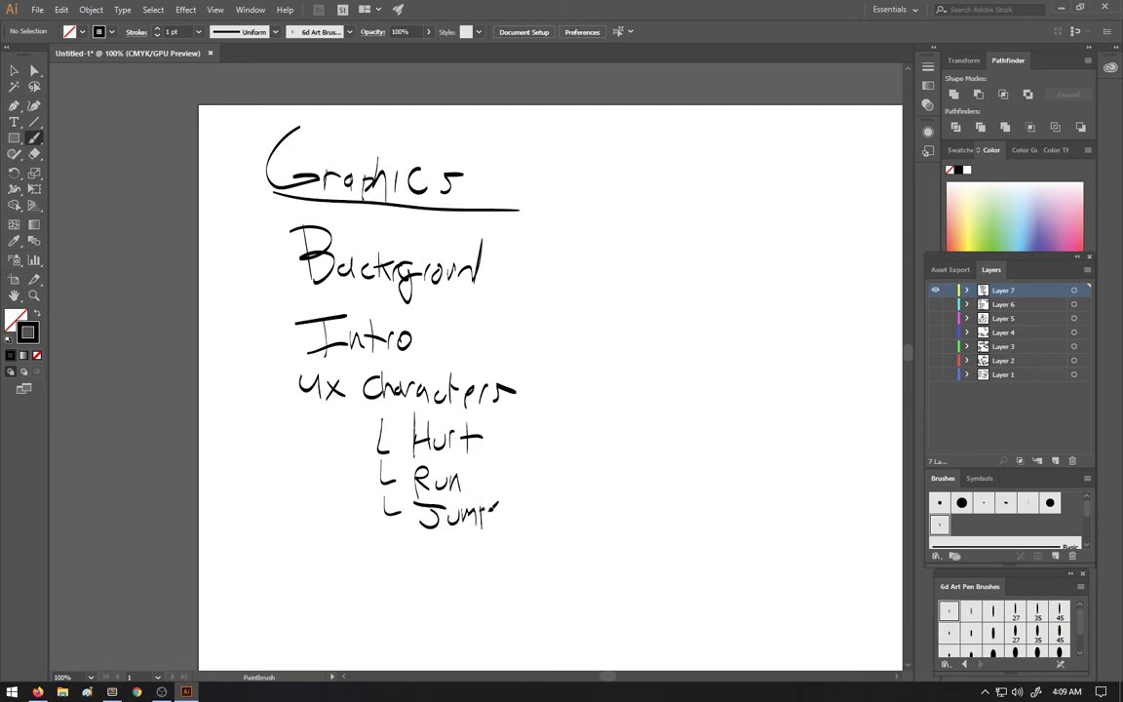
# Step: Add the branch item "2x Attacks" below "Jump" and write an 8 over the 4 before "Characters"
pyautogui.moveTo(388, 527); pyautogui.dragTo(401, 546)
pyautogui.moveTo(418, 534); pyautogui.dragTo(448, 548)
pyautogui.moveTo(447, 535)
pyautogui.mouseDown()
pyautogui.moveTo(435, 550)
pyautogui.moveTo(471, 544)
pyautogui.mouseUp()
pyautogui.moveTo(484, 548)
pyautogui.mouseDown()
pyautogui.moveTo(489, 557)
pyautogui.moveTo(492, 546)
pyautogui.moveTo(539, 553)
pyautogui.moveTo(548, 540)
pyautogui.mouseUp()
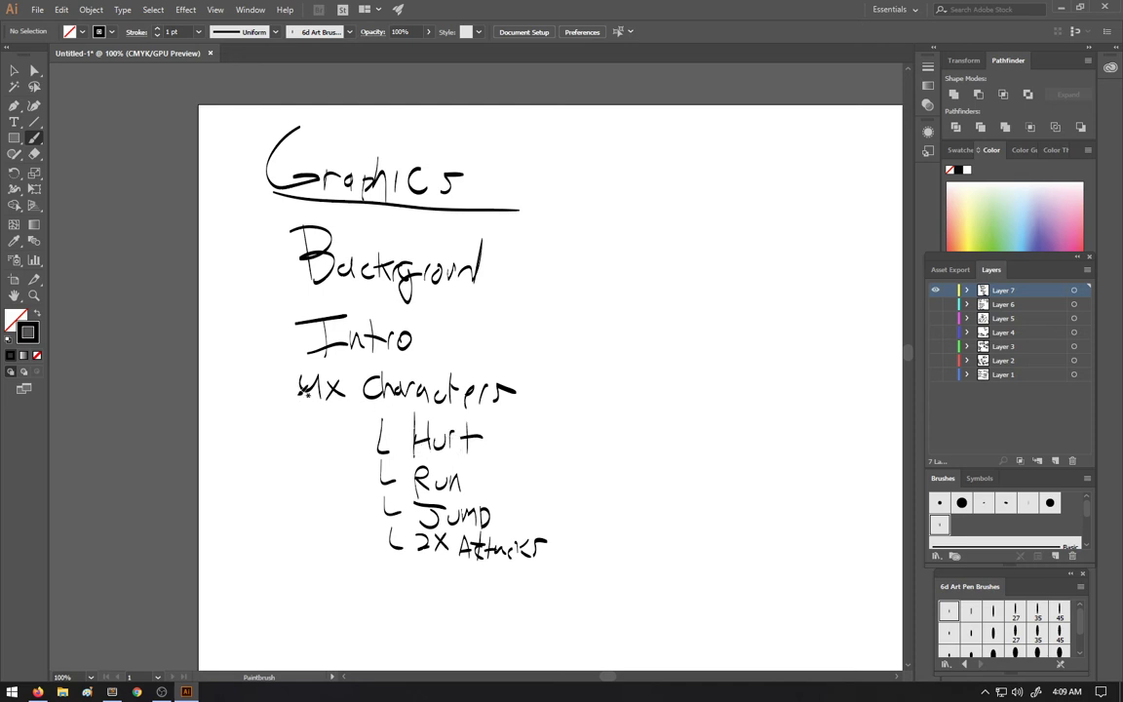
pyautogui.moveTo(310, 363)
pyautogui.mouseDown()
pyautogui.moveTo(299, 401)
pyautogui.moveTo(308, 364)
pyautogui.mouseUp()
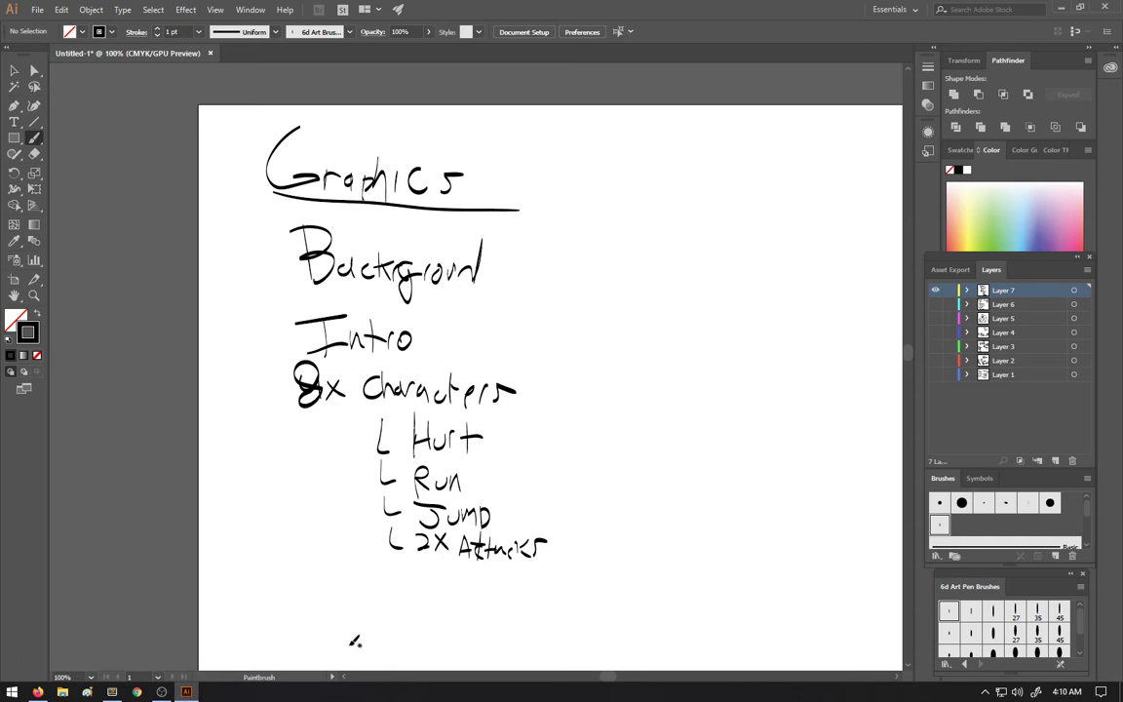
# Step: Handwrite "Projectile" and "Menu" on two lines below the character sub-items
pyautogui.moveTo(327, 590)
pyautogui.mouseDown()
pyautogui.moveTo(325, 609)
pyautogui.moveTo(325, 591)
pyautogui.mouseUp()
pyautogui.moveTo(341, 596)
pyautogui.mouseDown()
pyautogui.moveTo(351, 579)
pyautogui.moveTo(372, 606)
pyautogui.moveTo(409, 590)
pyautogui.mouseUp()
pyautogui.moveTo(421, 574); pyautogui.dragTo(434, 596)
pyautogui.moveTo(428, 581); pyautogui.dragTo(447, 579)
pyautogui.moveTo(450, 583); pyautogui.dragTo(451, 596)
pyautogui.moveTo(460, 568)
pyautogui.mouseDown()
pyautogui.moveTo(458, 596)
pyautogui.moveTo(482, 590)
pyautogui.mouseUp()
pyautogui.hotkey('ctrl', 'z')
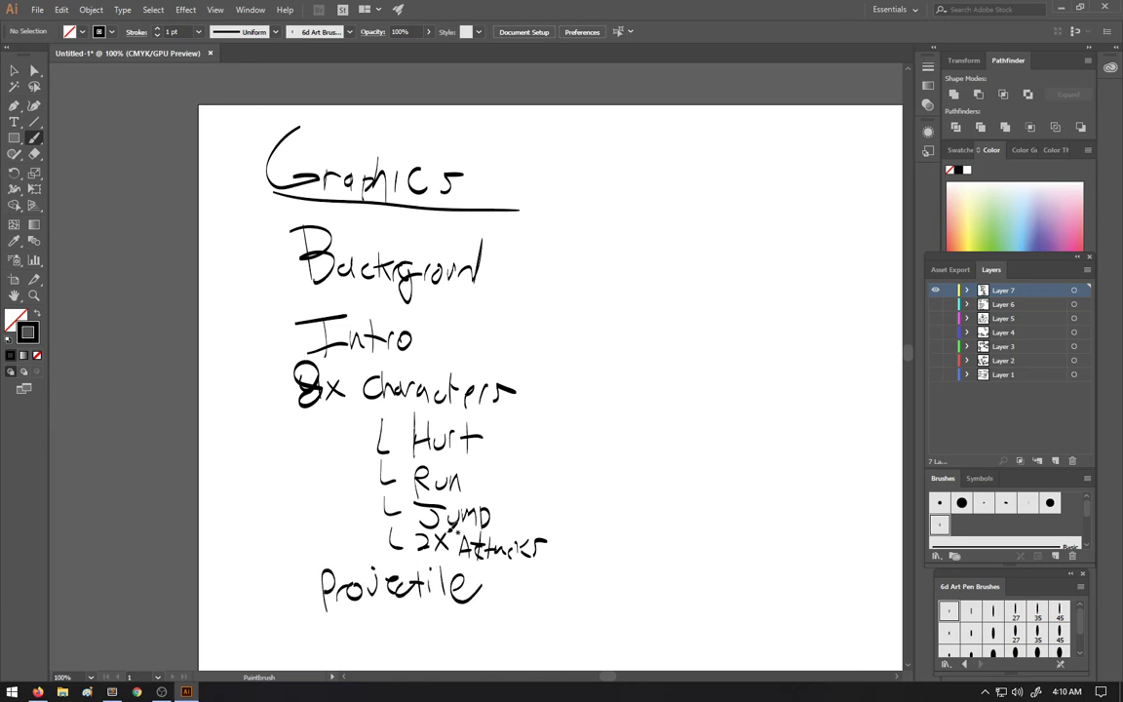
pyautogui.moveTo(314, 643)
pyautogui.mouseDown()
pyautogui.moveTo(322, 624)
pyautogui.moveTo(353, 620)
pyautogui.moveTo(362, 639)
pyautogui.mouseUp()
pyautogui.moveTo(367, 630); pyautogui.dragTo(398, 637)
pyautogui.moveTo(400, 622); pyautogui.dragTo(415, 636)
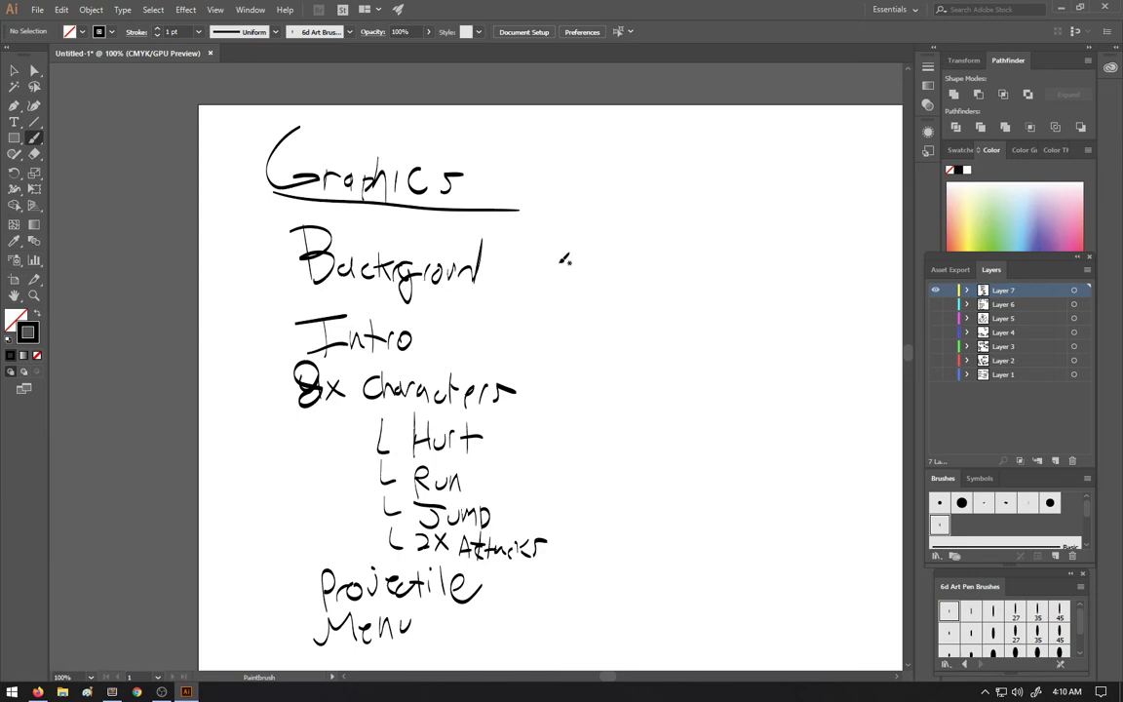
# Step: Draw a dash beside "Background", handwrite "Trees" after it, and write "Tank" below
pyautogui.moveTo(521, 262)
pyautogui.mouseDown()
pyautogui.moveTo(575, 260)
pyautogui.moveTo(587, 276)
pyautogui.moveTo(623, 255)
pyautogui.moveTo(671, 273)
pyautogui.mouseUp()
pyautogui.moveTo(573, 308); pyautogui.dragTo(604, 310)
pyautogui.moveTo(590, 310)
pyautogui.mouseDown()
pyautogui.moveTo(623, 310)
pyautogui.moveTo(654, 333)
pyautogui.mouseUp()
pyautogui.moveTo(658, 308); pyautogui.dragTo(672, 351)
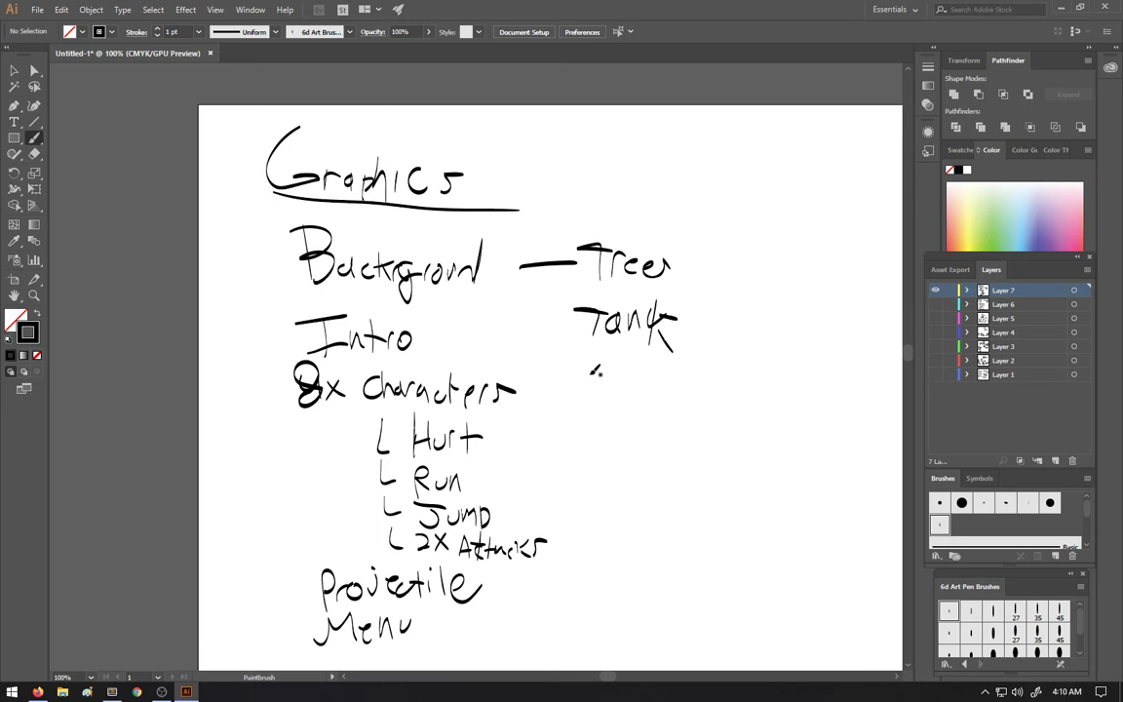
# Step: Handwrite "Houses" and "Clouds" under "Tank", and a large "B & W" below them
pyautogui.moveTo(580, 362); pyautogui.dragTo(581, 393)
pyautogui.moveTo(581, 378); pyautogui.dragTo(595, 376)
pyautogui.moveTo(596, 362)
pyautogui.mouseDown()
pyautogui.moveTo(597, 392)
pyautogui.moveTo(610, 375)
pyautogui.moveTo(650, 386)
pyautogui.mouseUp()
pyautogui.moveTo(653, 372); pyautogui.dragTo(666, 380)
pyautogui.moveTo(588, 413); pyautogui.dragTo(587, 439)
pyautogui.moveTo(606, 419); pyautogui.dragTo(595, 440)
pyautogui.moveTo(612, 425); pyautogui.dragTo(654, 444)
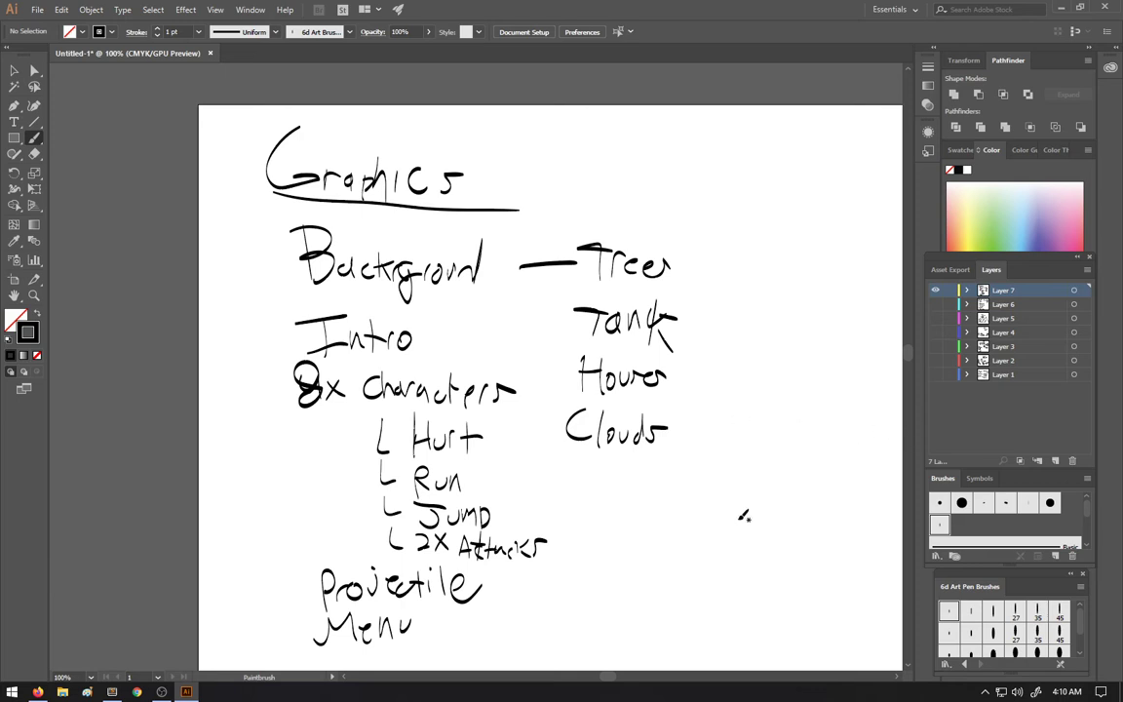
pyautogui.moveTo(627, 534)
pyautogui.mouseDown()
pyautogui.moveTo(651, 521)
pyautogui.moveTo(634, 573)
pyautogui.mouseUp()
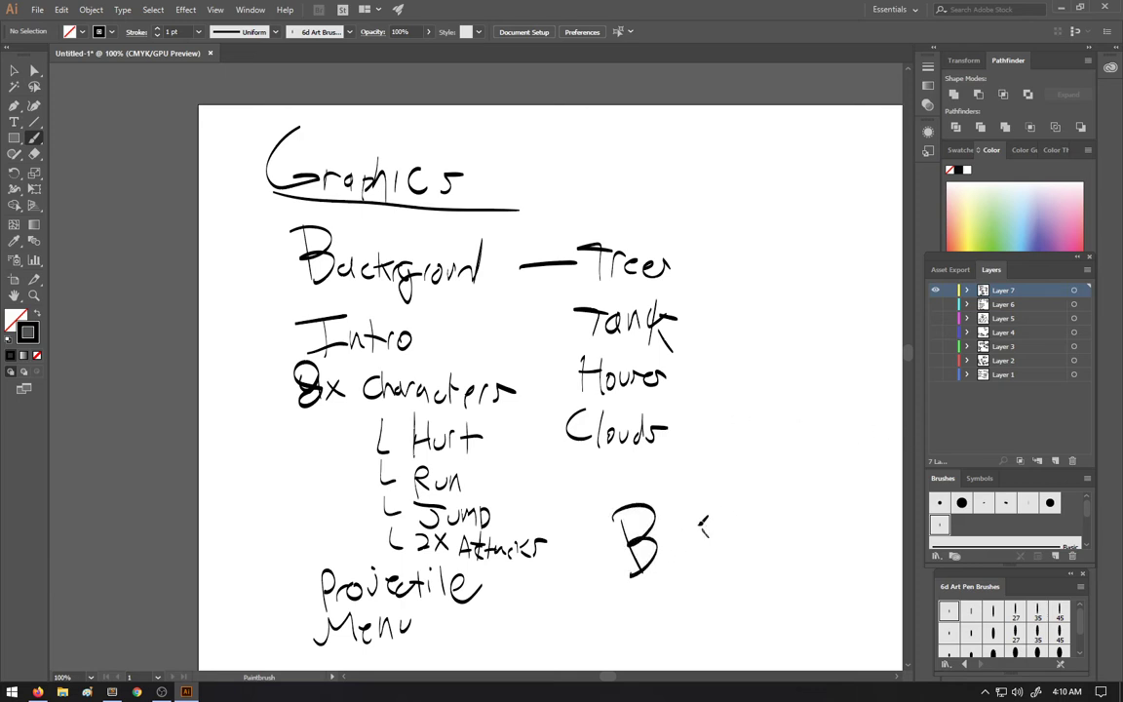
pyautogui.moveTo(710, 527)
pyautogui.mouseDown()
pyautogui.moveTo(716, 499)
pyautogui.moveTo(741, 526)
pyautogui.moveTo(787, 449)
pyautogui.mouseUp()
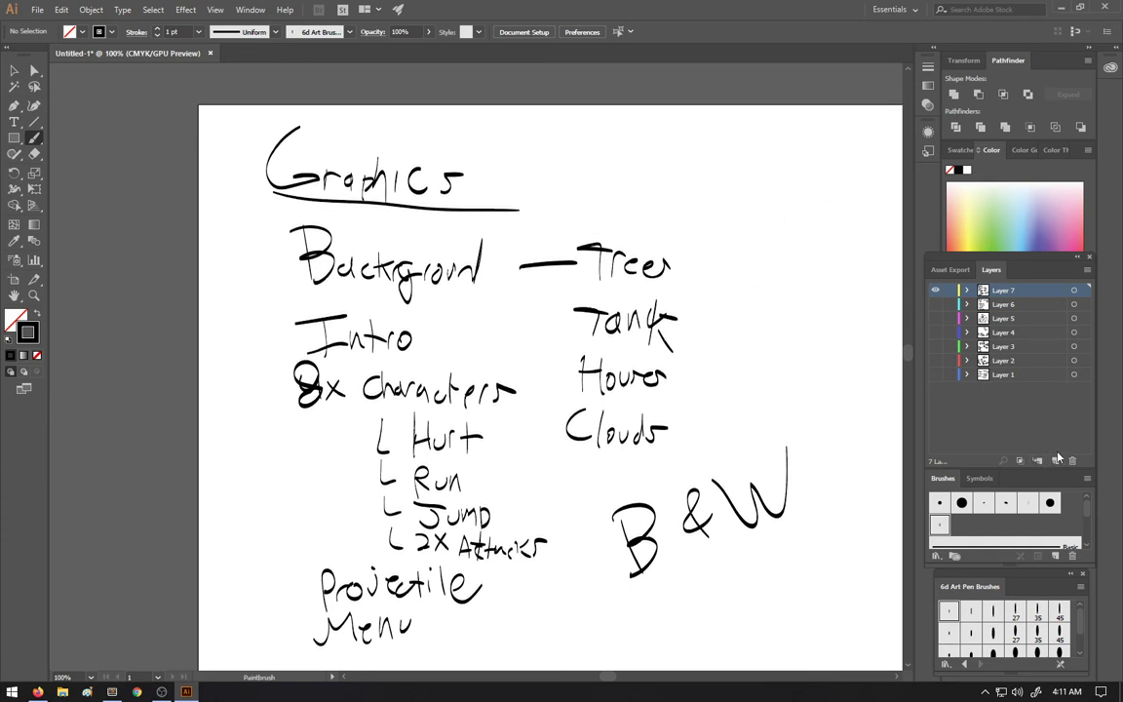
# Step: Show Layer 6 in place of Layer 7 to review the audio list, and switch back to Layer 7
pyautogui.click(934, 304)
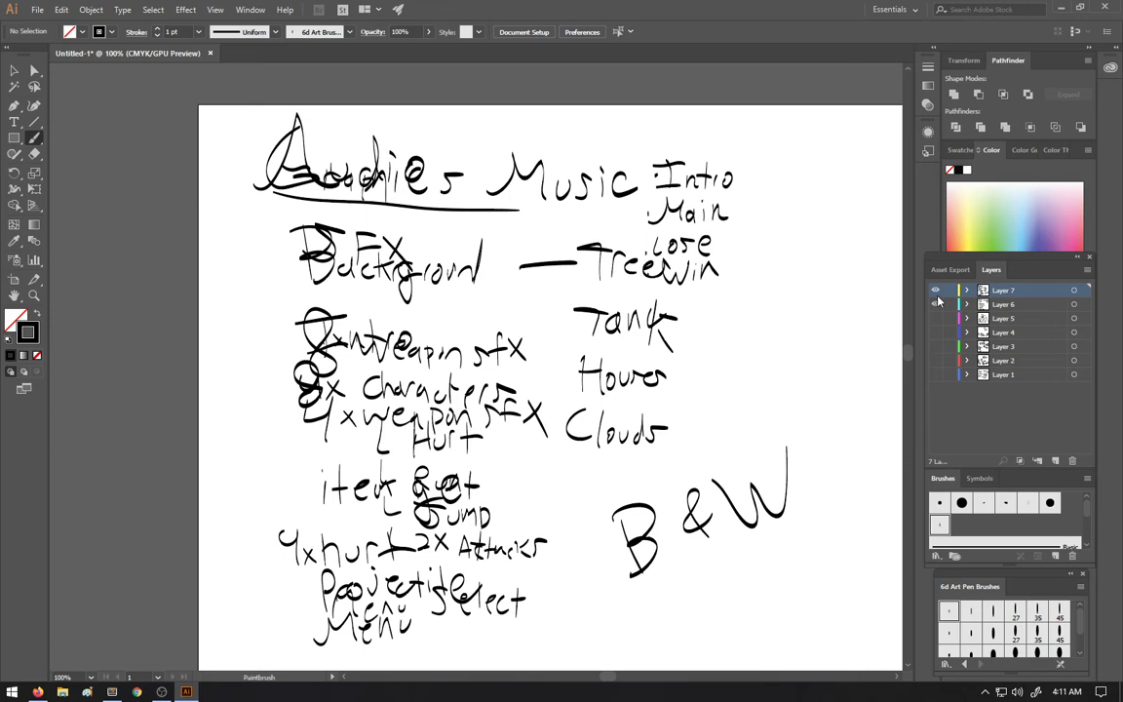
pyautogui.click(935, 290)
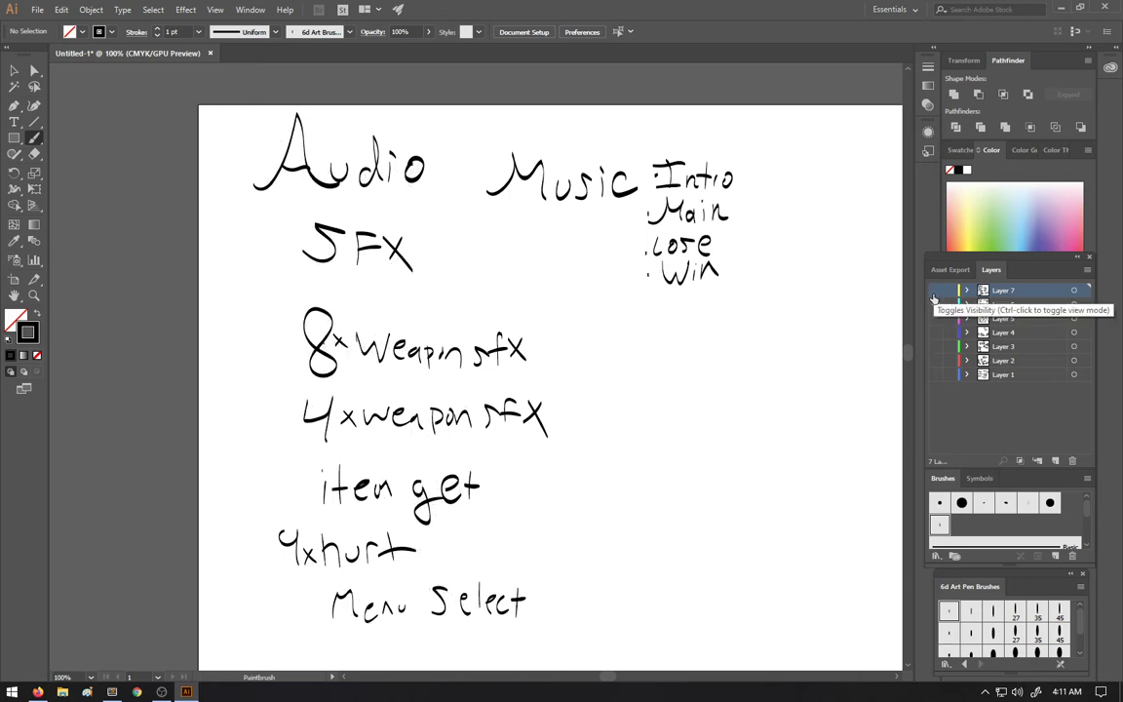
pyautogui.click(934, 304)
pyautogui.click(934, 291)
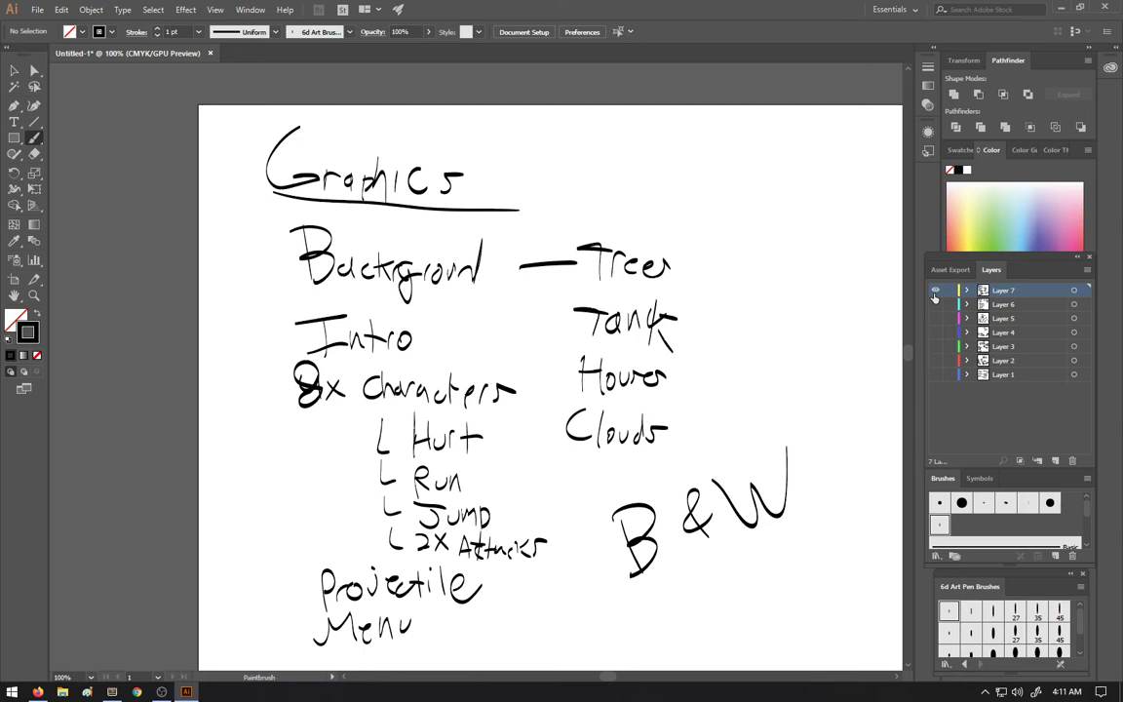
# Step: Hide Layer 7, add a new layer, and handwrite "Init" near the top of the artboard
pyautogui.click(935, 290)
pyautogui.click(1052, 461)
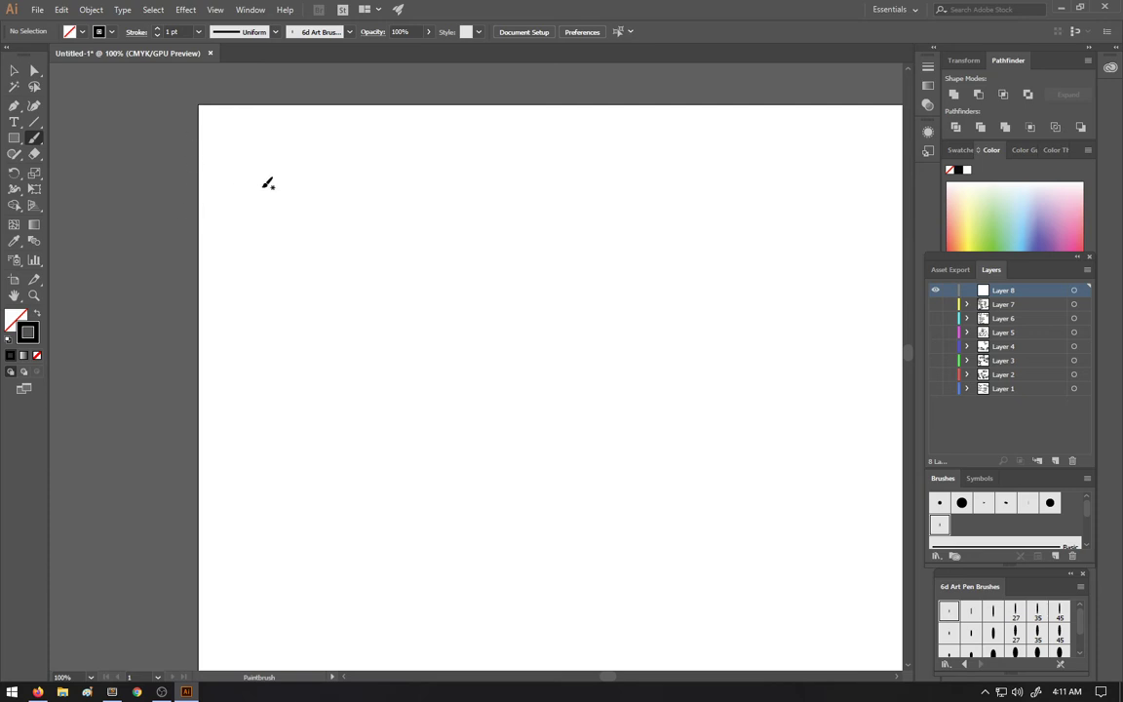
pyautogui.moveTo(283, 182); pyautogui.dragTo(324, 180)
pyautogui.moveTo(308, 182)
pyautogui.mouseDown()
pyautogui.moveTo(308, 215)
pyautogui.moveTo(299, 216)
pyautogui.moveTo(351, 216)
pyautogui.mouseUp()
pyautogui.moveTo(363, 215)
pyautogui.mouseDown()
pyautogui.moveTo(369, 192)
pyautogui.moveTo(375, 216)
pyautogui.moveTo(410, 194)
pyautogui.mouseUp()
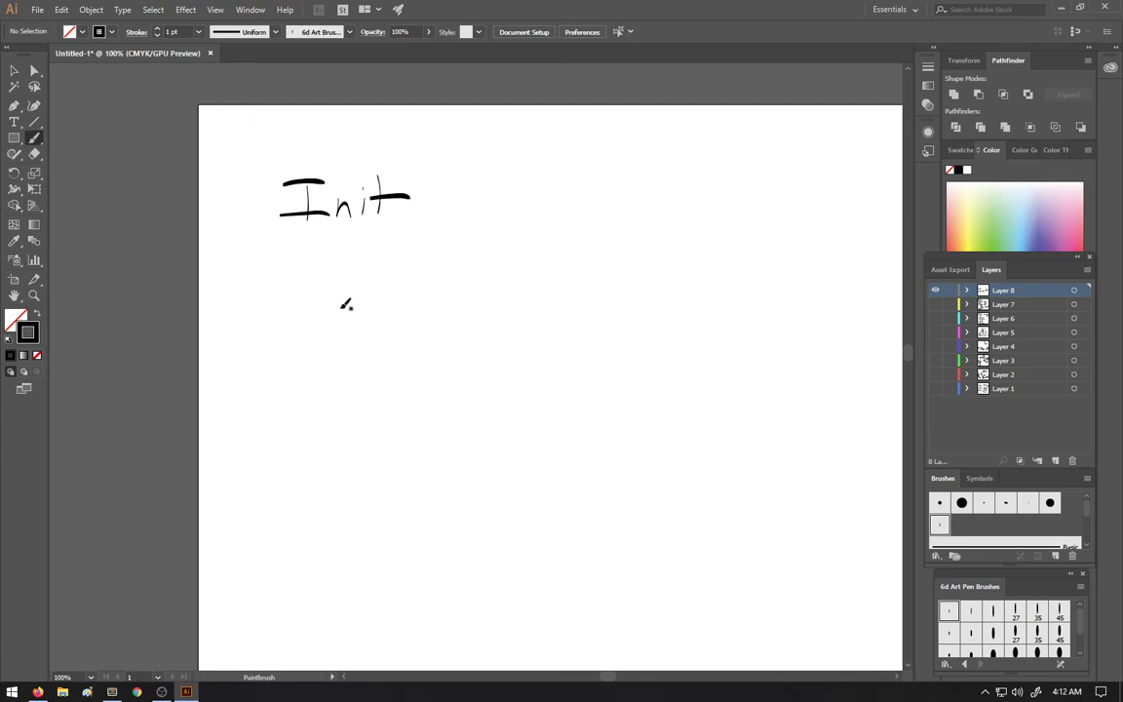
# Step: Handwrite "Physics update" on the line below "Init"
pyautogui.moveTo(298, 245)
pyautogui.mouseDown()
pyautogui.moveTo(300, 280)
pyautogui.moveTo(360, 297)
pyautogui.mouseUp()
pyautogui.moveTo(378, 261)
pyautogui.mouseDown()
pyautogui.moveTo(397, 286)
pyautogui.moveTo(411, 274)
pyautogui.moveTo(415, 284)
pyautogui.moveTo(499, 306)
pyautogui.mouseUp()
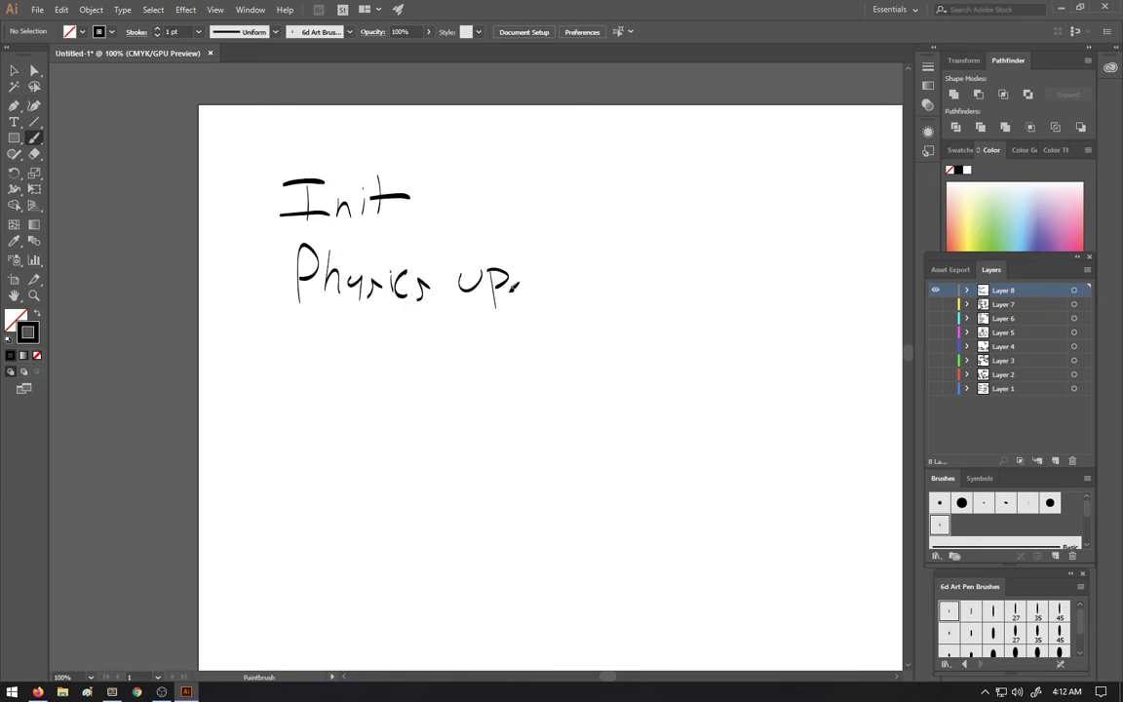
pyautogui.moveTo(525, 252); pyautogui.dragTo(526, 291)
pyautogui.moveTo(529, 278); pyautogui.dragTo(559, 290)
pyautogui.moveTo(550, 268); pyautogui.dragTo(598, 292)
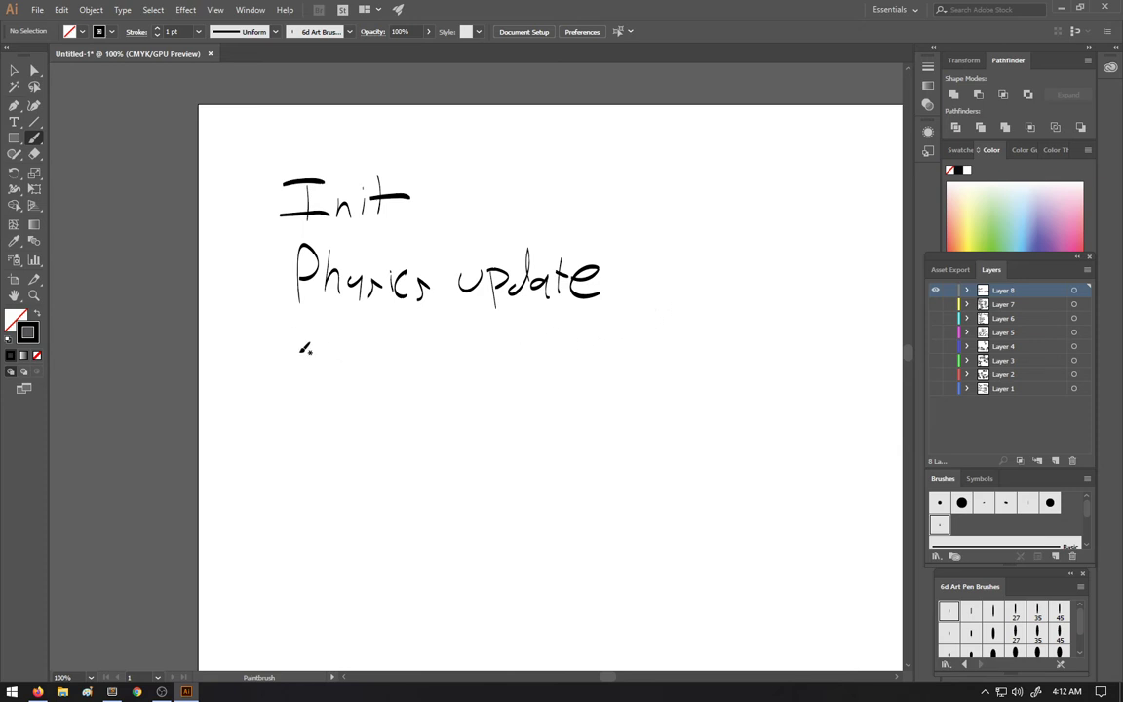
# Step: Handwrite "Render" and "User Input" on two lines below "Physics update"
pyautogui.moveTo(301, 334)
pyautogui.mouseDown()
pyautogui.moveTo(330, 364)
pyautogui.moveTo(378, 362)
pyautogui.moveTo(383, 337)
pyautogui.moveTo(407, 374)
pyautogui.mouseUp()
pyautogui.moveTo(410, 376); pyautogui.dragTo(425, 356)
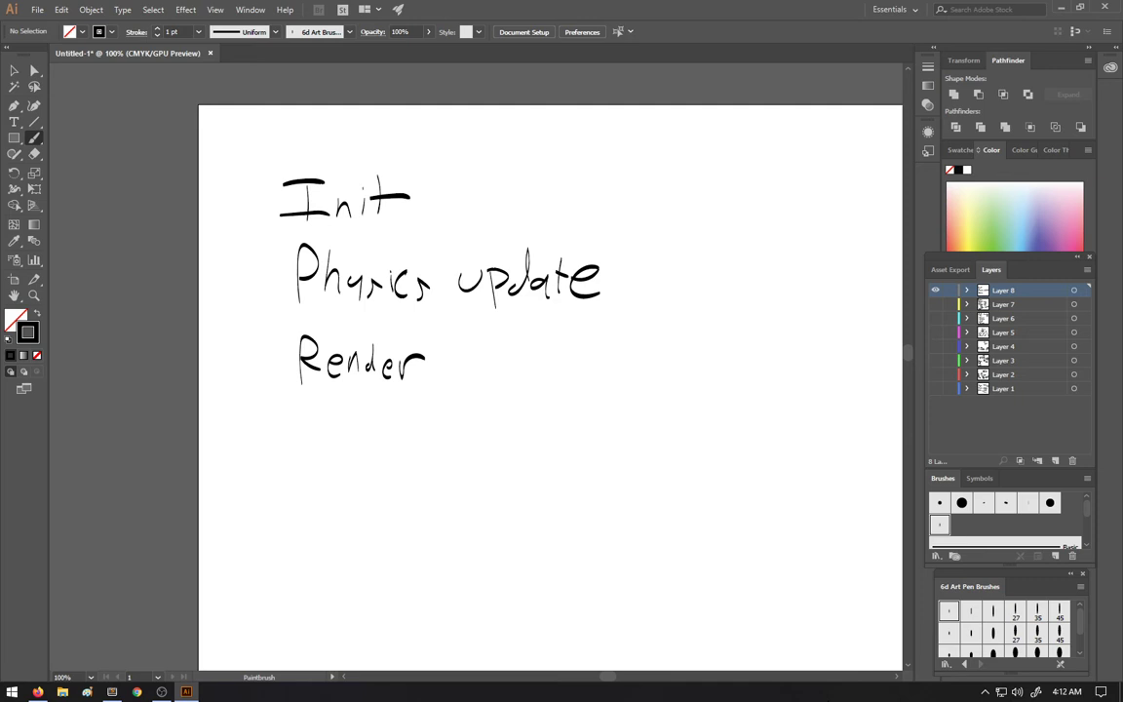
pyautogui.moveTo(288, 415)
pyautogui.mouseDown()
pyautogui.moveTo(292, 451)
pyautogui.moveTo(314, 417)
pyautogui.mouseUp()
pyautogui.moveTo(328, 430)
pyautogui.mouseDown()
pyautogui.moveTo(317, 448)
pyautogui.moveTo(351, 447)
pyautogui.mouseUp()
pyautogui.moveTo(359, 446)
pyautogui.mouseDown()
pyautogui.moveTo(380, 422)
pyautogui.moveTo(420, 413)
pyautogui.moveTo(408, 456)
pyautogui.mouseUp()
pyautogui.moveTo(400, 456)
pyautogui.mouseDown()
pyautogui.moveTo(464, 440)
pyautogui.moveTo(476, 445)
pyautogui.moveTo(476, 471)
pyautogui.mouseUp()
pyautogui.moveTo(477, 431)
pyautogui.mouseDown()
pyautogui.moveTo(476, 466)
pyautogui.moveTo(515, 440)
pyautogui.mouseUp()
pyautogui.moveTo(527, 419)
pyautogui.mouseDown()
pyautogui.moveTo(521, 455)
pyautogui.moveTo(544, 430)
pyautogui.mouseUp()
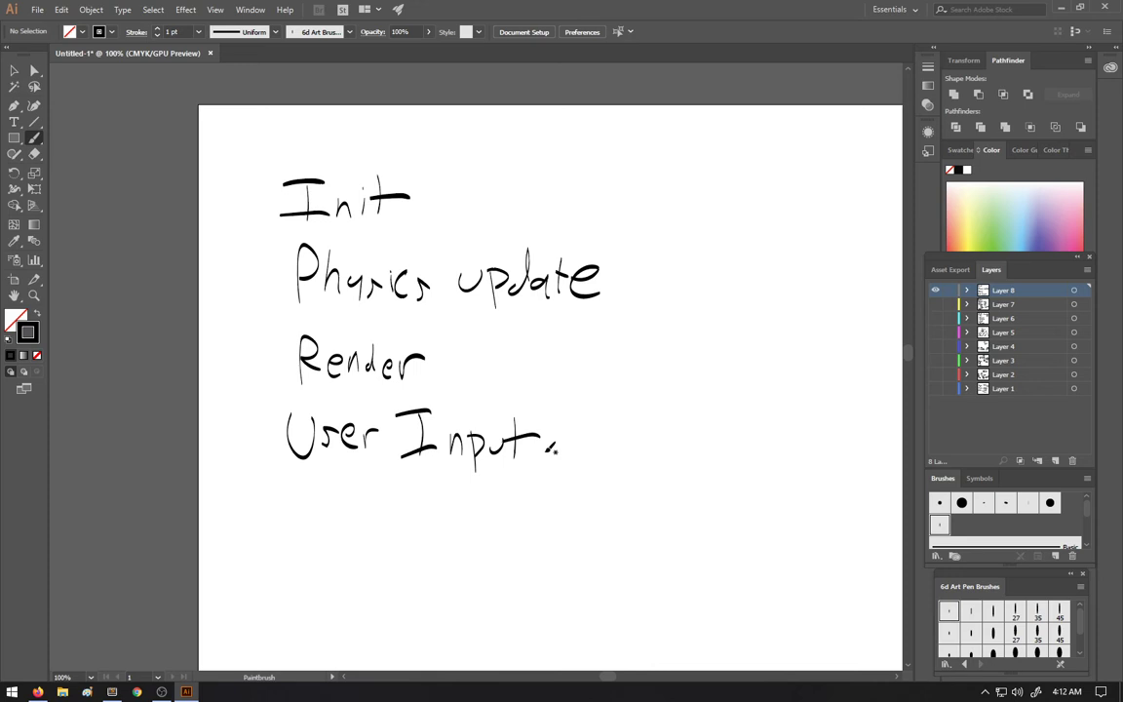
# Step: Handwrite "Objects" on the line below "User Input"
pyautogui.moveTo(310, 495)
pyautogui.mouseDown()
pyautogui.moveTo(298, 506)
pyautogui.moveTo(334, 541)
pyautogui.mouseUp()
pyautogui.moveTo(333, 527)
pyautogui.mouseDown()
pyautogui.moveTo(369, 527)
pyautogui.moveTo(364, 515)
pyautogui.mouseUp()
pyautogui.moveTo(371, 529); pyautogui.dragTo(386, 536)
pyautogui.moveTo(400, 522); pyautogui.dragTo(418, 536)
pyautogui.moveTo(442, 535); pyautogui.dragTo(471, 518)
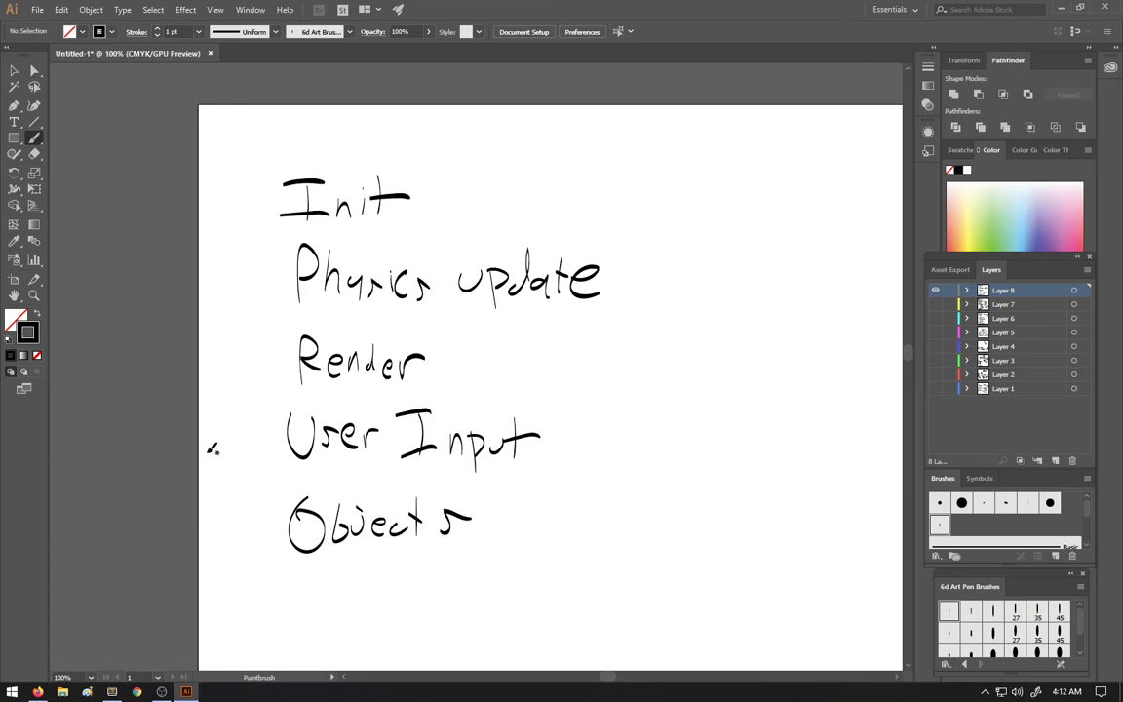
# Step: Draw a short dash before each of the five entries from "Init" to "Objects"
pyautogui.moveTo(264, 436); pyautogui.dragTo(277, 435)
pyautogui.moveTo(247, 538); pyautogui.dragTo(263, 537)
pyautogui.moveTo(255, 367); pyautogui.dragTo(268, 368)
pyautogui.moveTo(252, 278); pyautogui.dragTo(266, 277)
pyautogui.moveTo(237, 202); pyautogui.dragTo(255, 203)
# Step: Handwrite "Character" below "Objects" with the branch items "HP", "Ammo", "X, Y" and "Velocity"
pyautogui.moveTo(543, 579)
pyautogui.mouseDown()
pyautogui.moveTo(580, 593)
pyautogui.moveTo(576, 605)
pyautogui.moveTo(638, 588)
pyautogui.moveTo(652, 605)
pyautogui.moveTo(712, 583)
pyautogui.mouseUp()
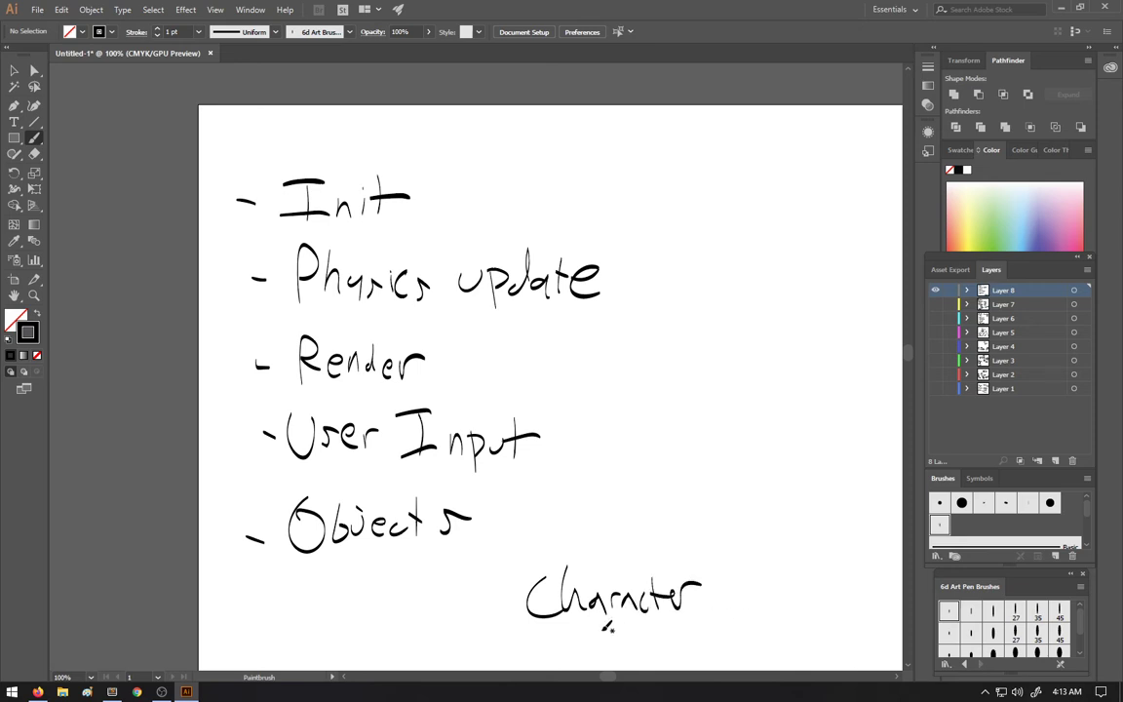
pyautogui.moveTo(602, 620)
pyautogui.mouseDown()
pyautogui.moveTo(647, 615)
pyautogui.moveTo(654, 642)
pyautogui.moveTo(619, 643)
pyautogui.moveTo(670, 658)
pyautogui.moveTo(683, 641)
pyautogui.moveTo(692, 657)
pyautogui.moveTo(702, 639)
pyautogui.moveTo(711, 652)
pyautogui.moveTo(756, 620)
pyautogui.moveTo(777, 631)
pyautogui.moveTo(785, 608)
pyautogui.moveTo(783, 639)
pyautogui.mouseUp()
pyautogui.moveTo(797, 618)
pyautogui.mouseDown()
pyautogui.moveTo(807, 634)
pyautogui.moveTo(758, 663)
pyautogui.moveTo(823, 655)
pyautogui.moveTo(834, 664)
pyautogui.mouseUp()
pyautogui.moveTo(846, 651); pyautogui.dragTo(847, 665)
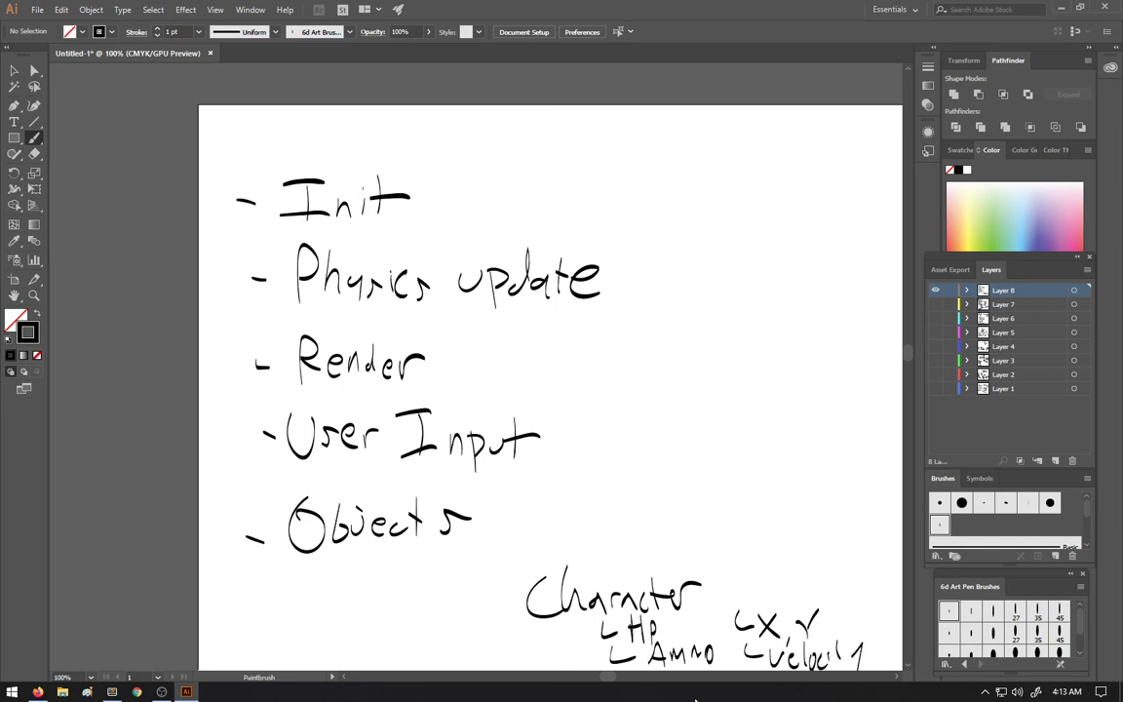
# Step: Add two new layers and hide Layer 9 and Layer 8, leaving only the blank Layer 10 shown
pyautogui.click(1035, 436)
pyautogui.doubleClick(1055, 460)
pyautogui.click(934, 304)
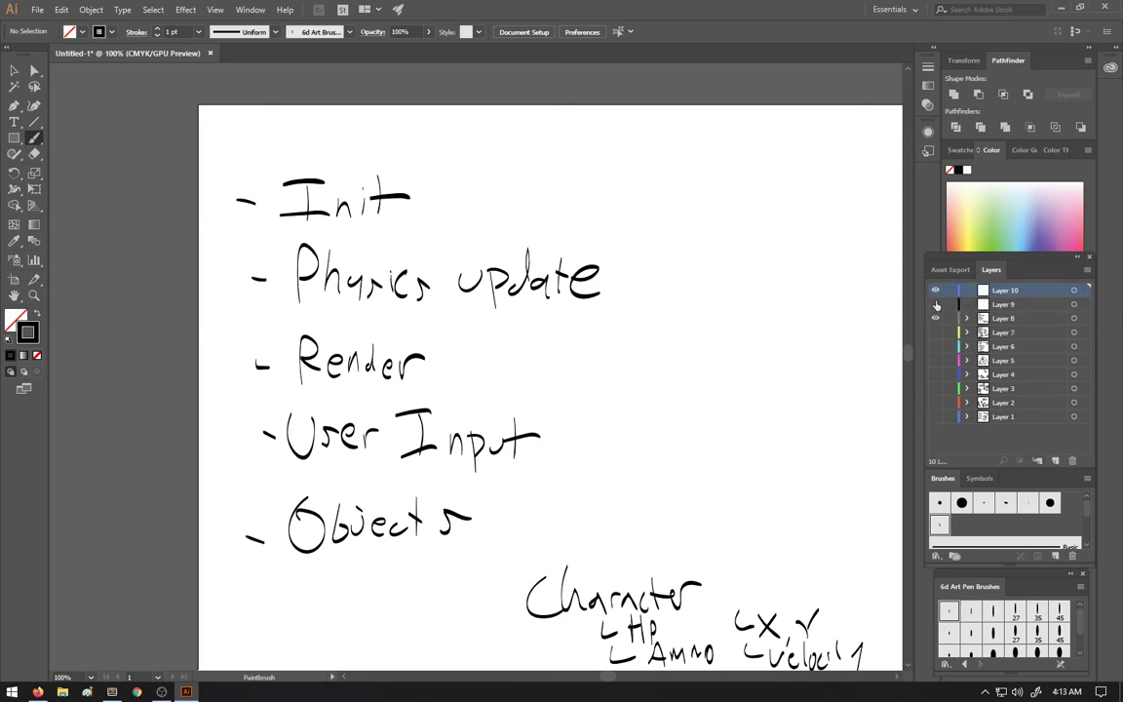
pyautogui.click(935, 320)
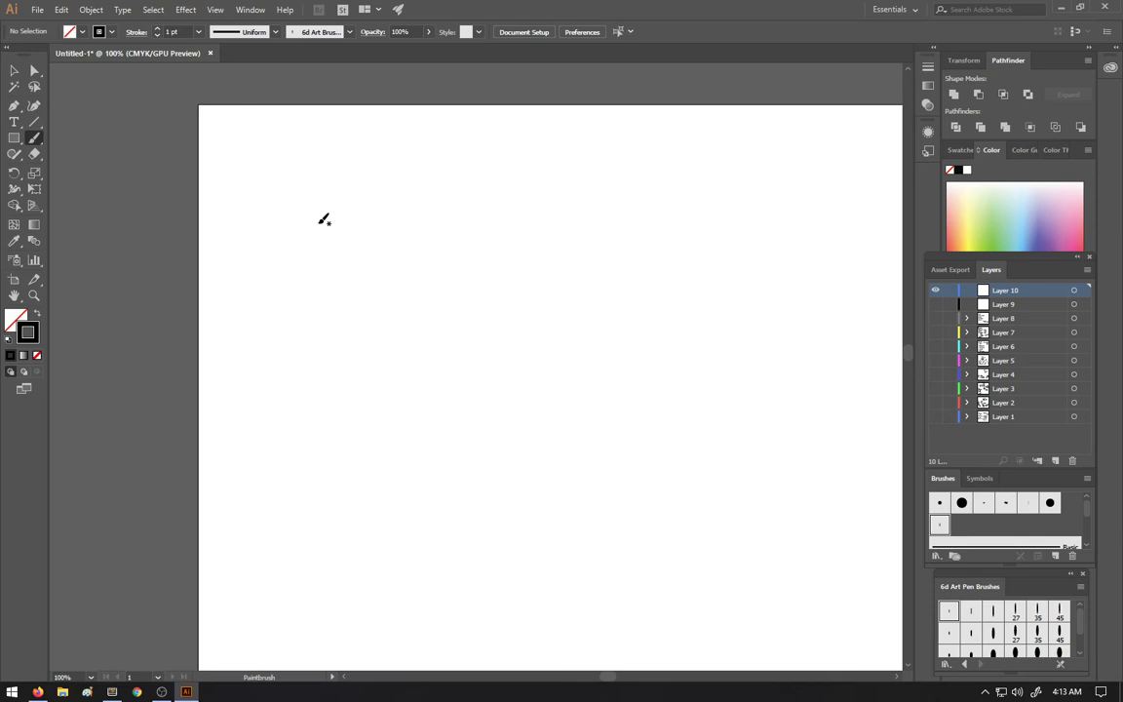
# Step: Switch to Chrome, open the bookmarked Observateur.html page, and look through its scrolling platform scene
pyautogui.click(134, 692)
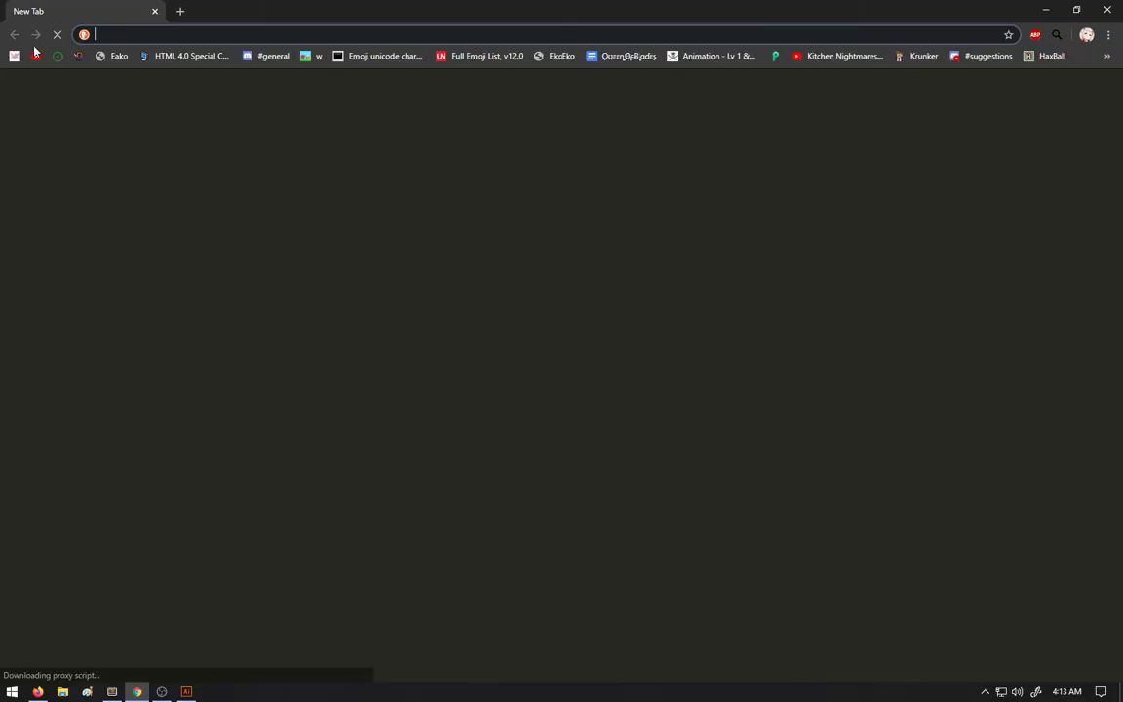
pyautogui.click(12, 56)
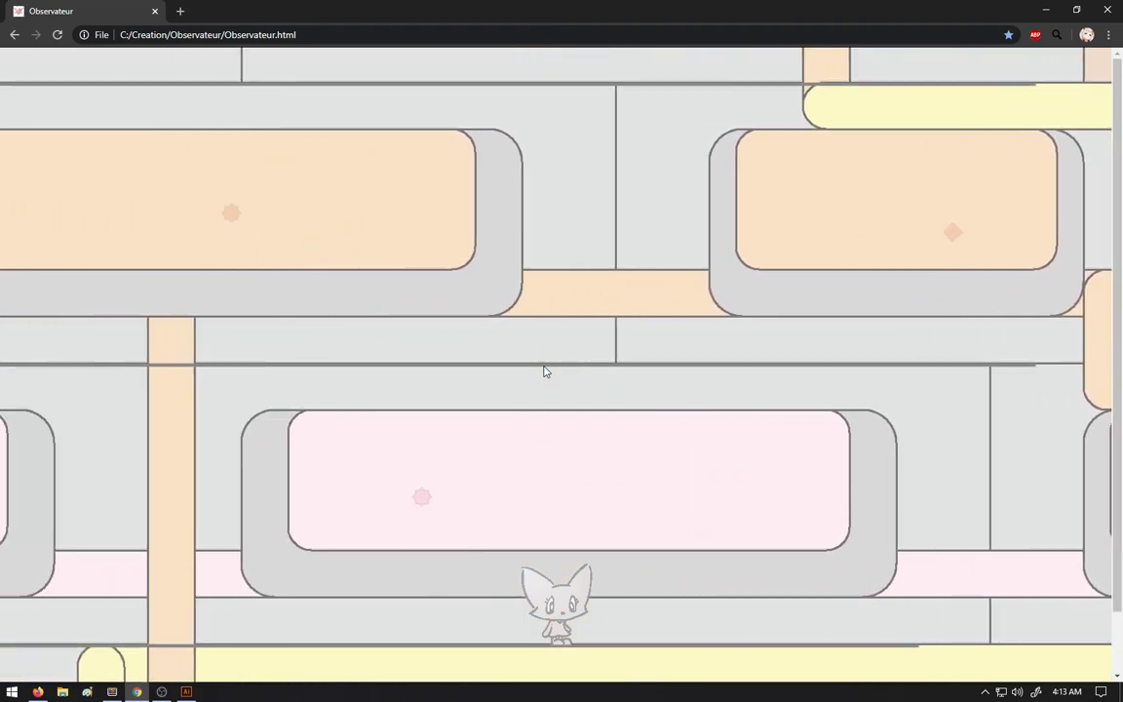
pyautogui.scroll(-10, 544, 371)
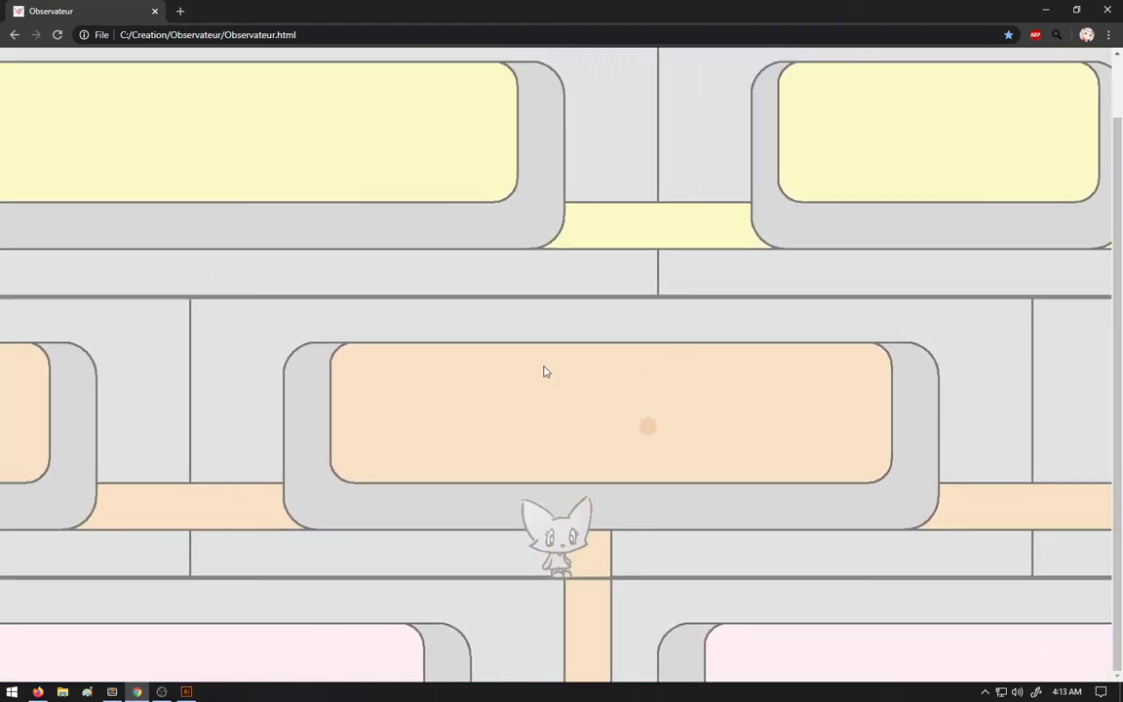
# Step: Walk and jump the Observateur character around the ladder and sloped wall to examine its movement and platform collision
pyautogui.press('Down')
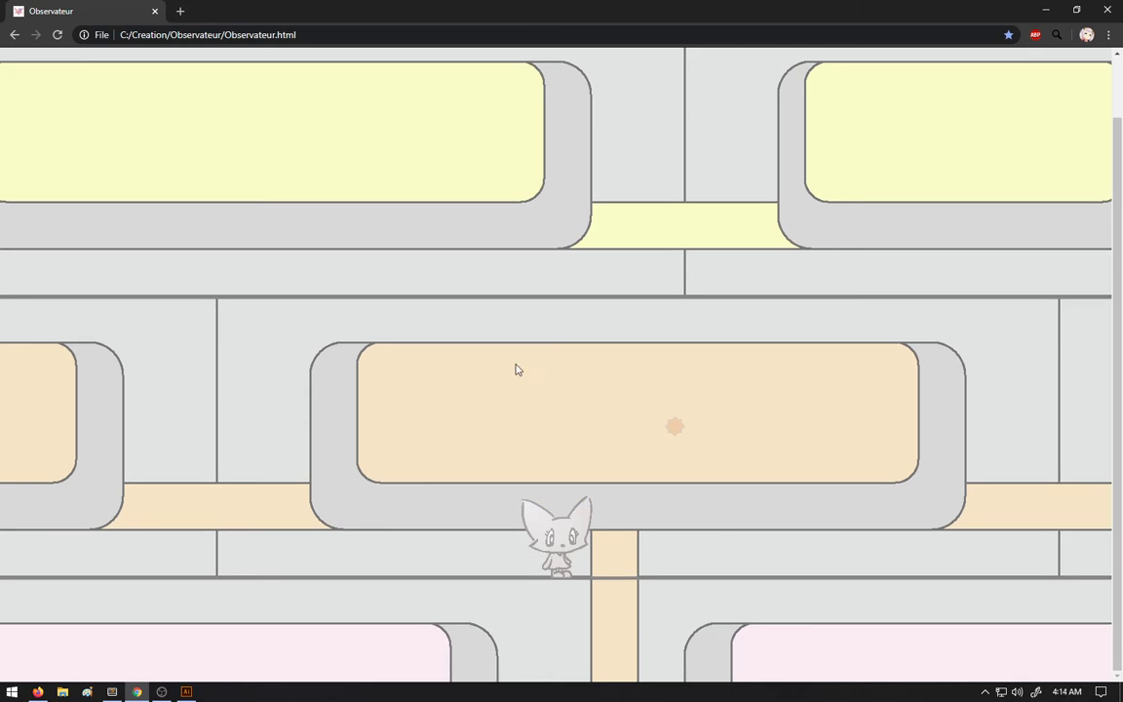
pyautogui.press('Left')
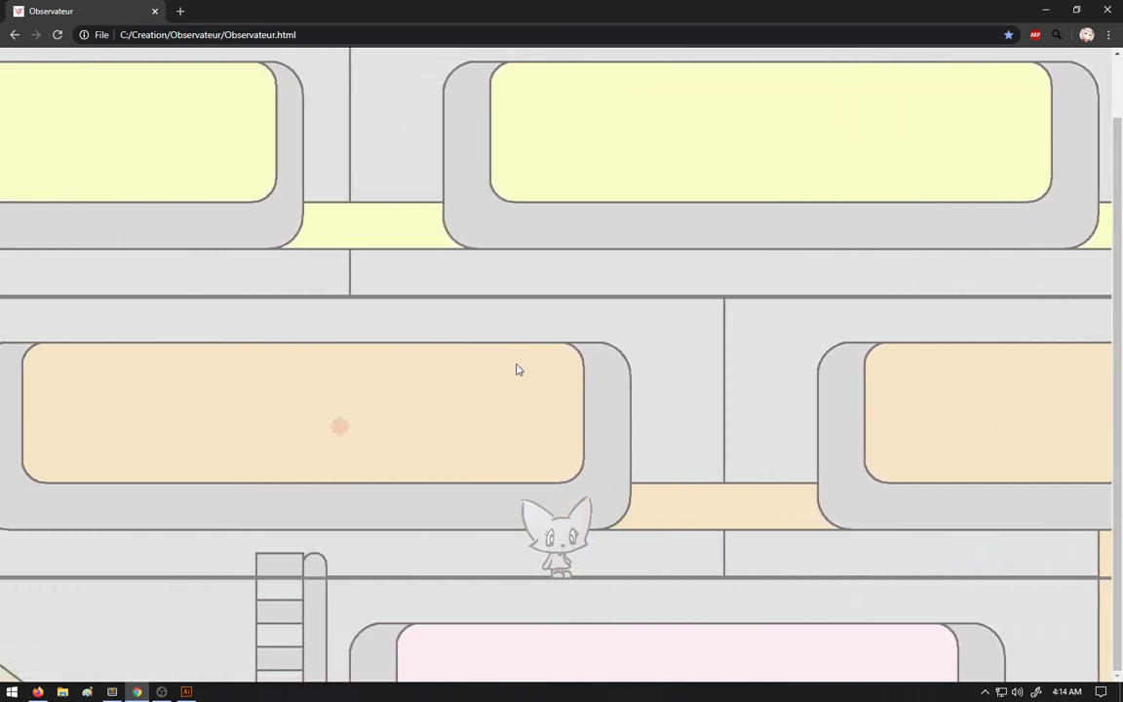
pyautogui.scroll(5, 517, 369)
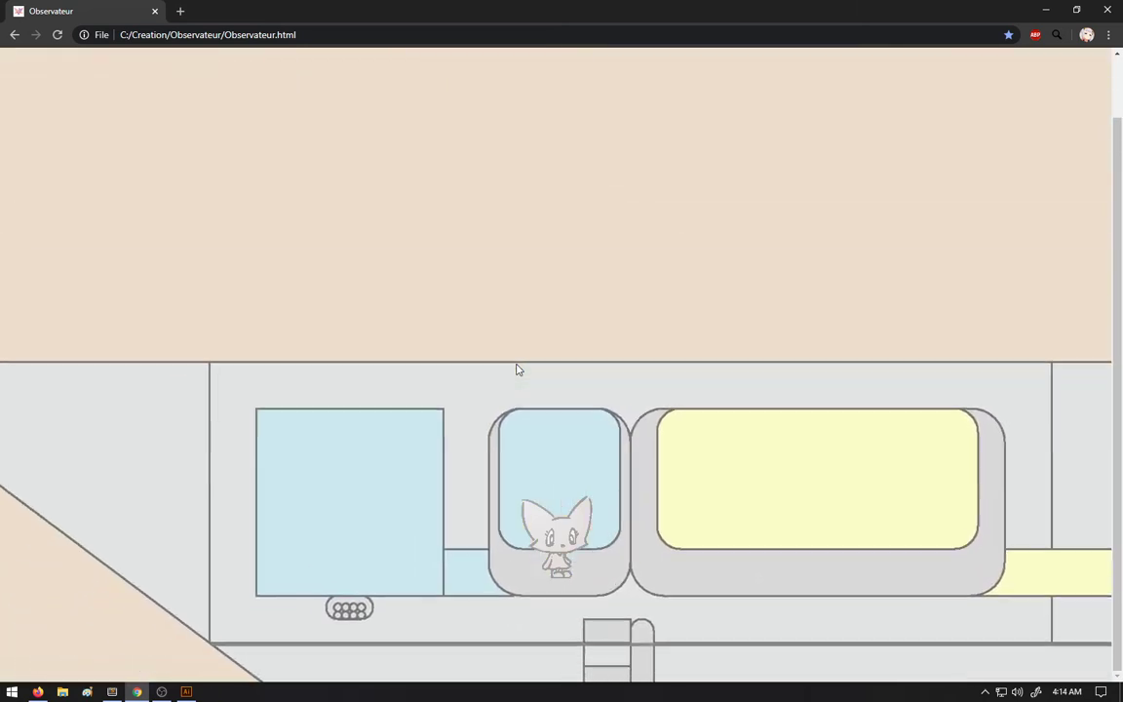
pyautogui.press('Left')
pyautogui.press('Right')
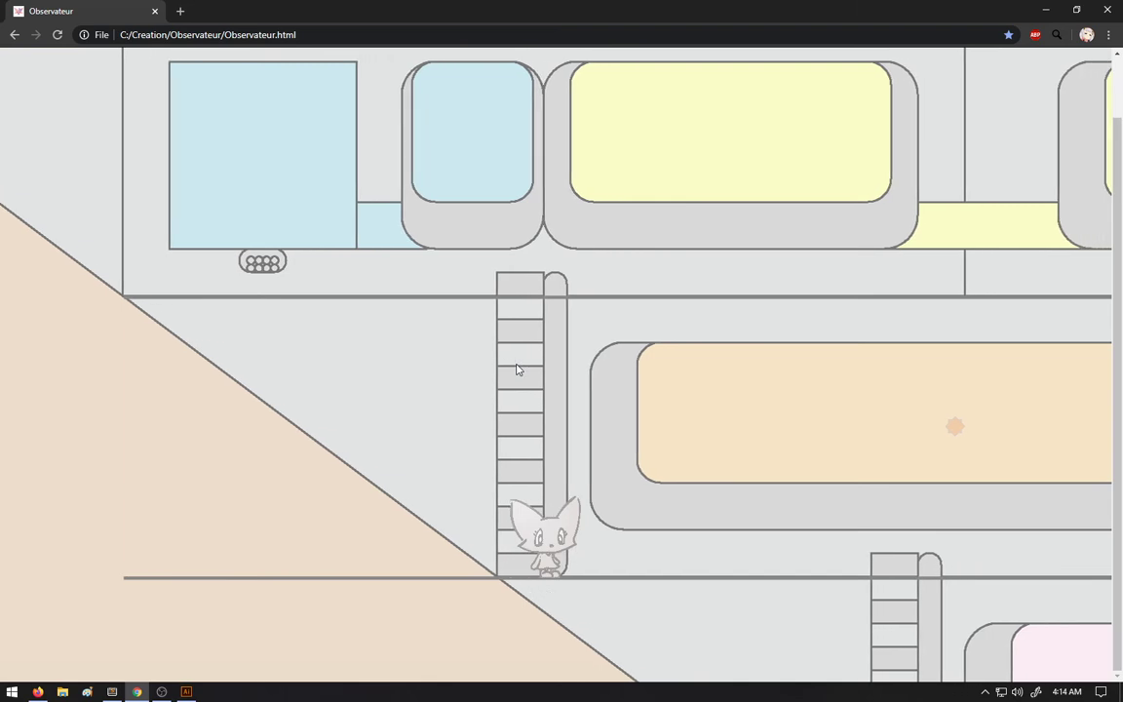
pyautogui.press('Left')
pyautogui.press('Right')
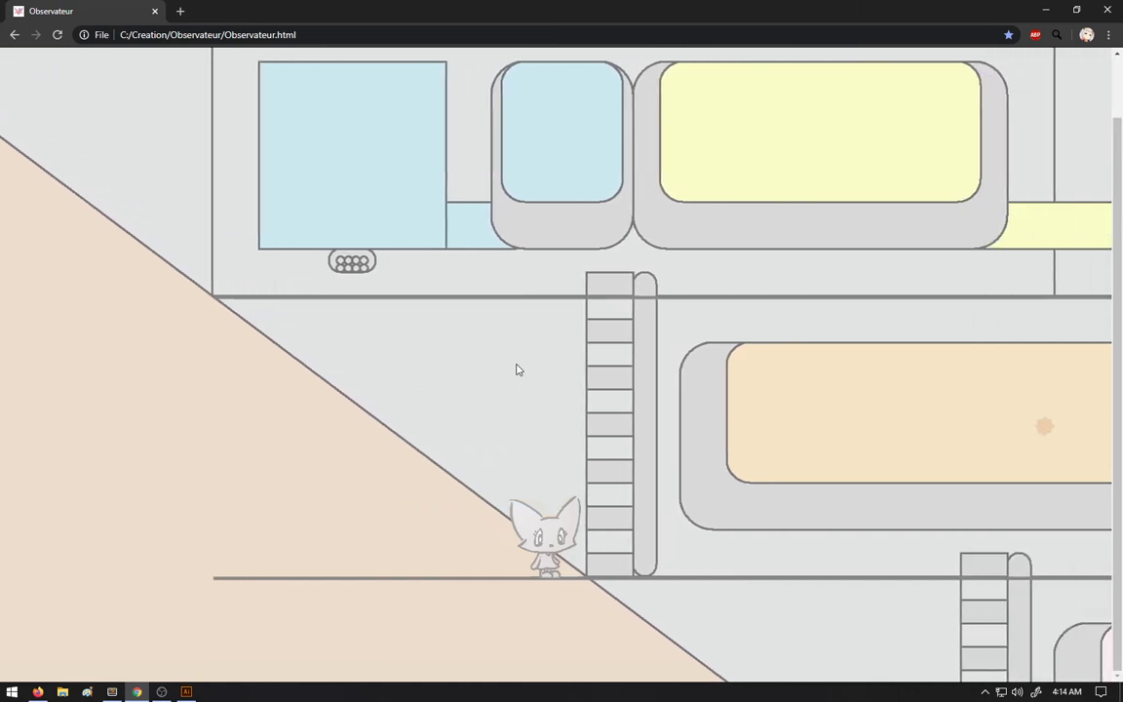
pyautogui.press('Right')
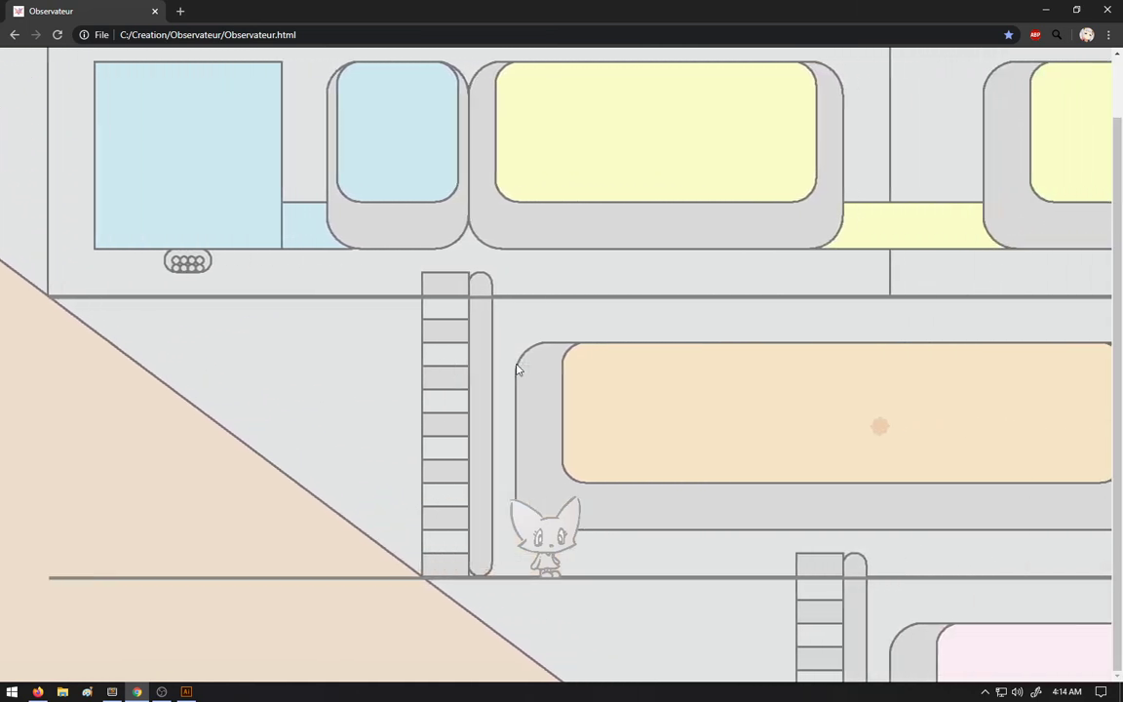
pyautogui.press('space')
pyautogui.press('Left')
pyautogui.press('space')
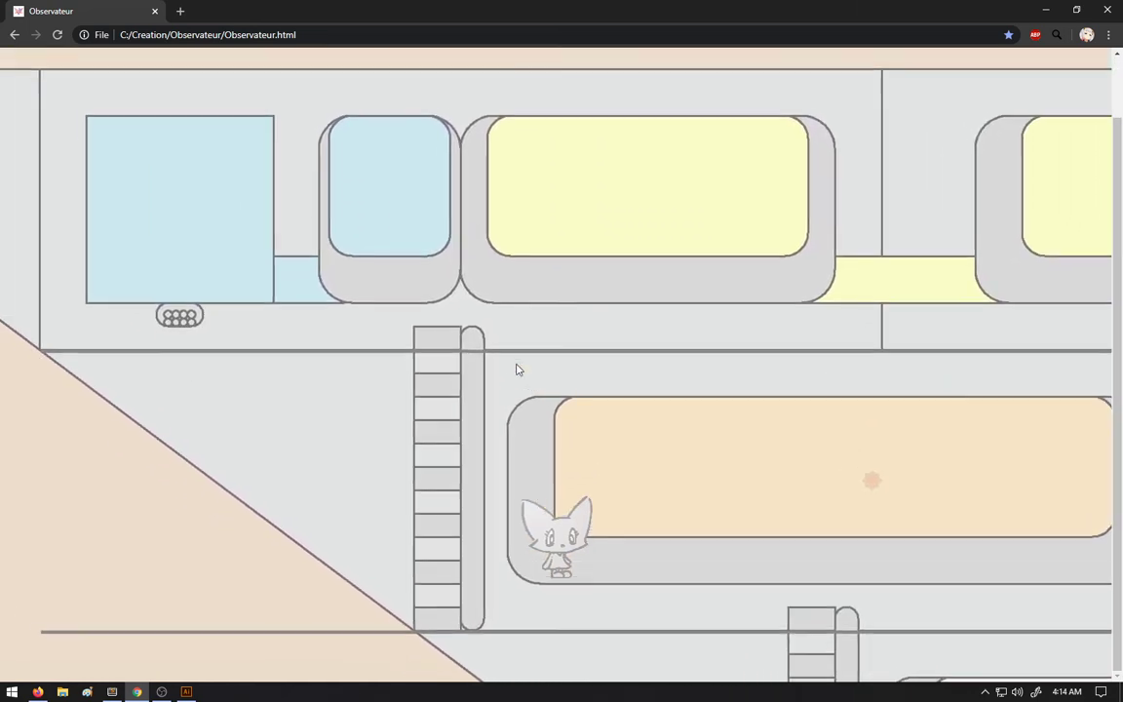
pyautogui.press('Left')
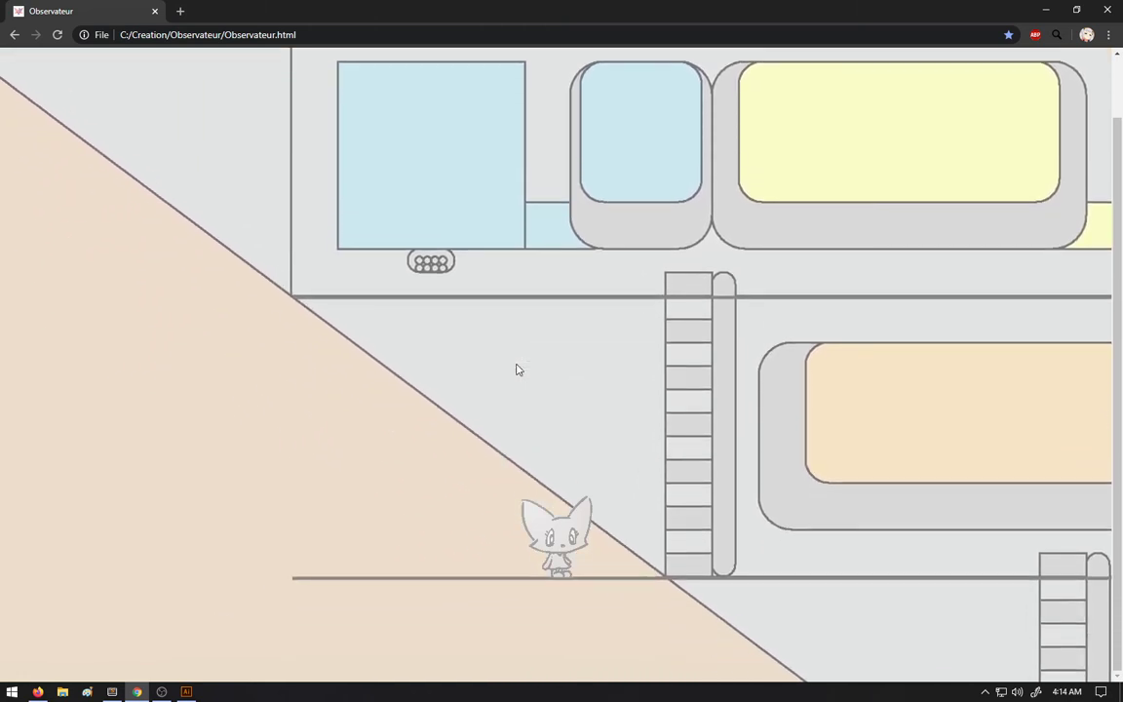
# Step: Examine jumping up through and dropping down through the Observateur floors, and close the Chrome window to return to Illustrator
pyautogui.press('Up')
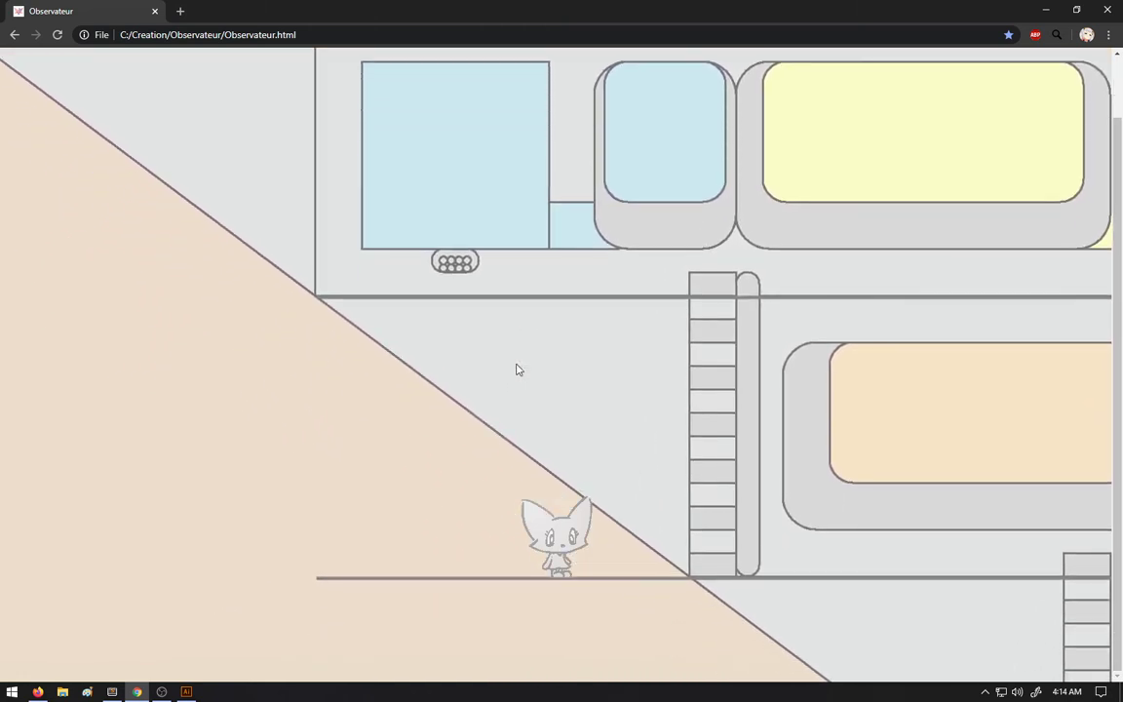
pyautogui.press('Up')
pyautogui.press('Up')
pyautogui.press('Left')
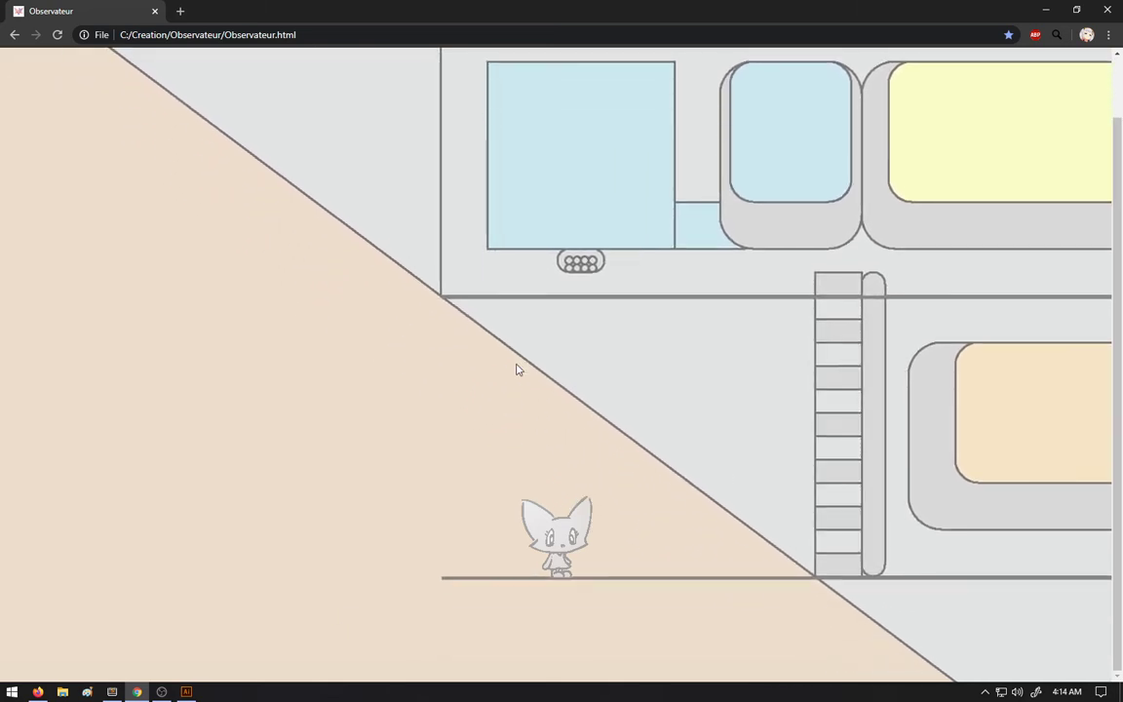
pyautogui.press('Up')
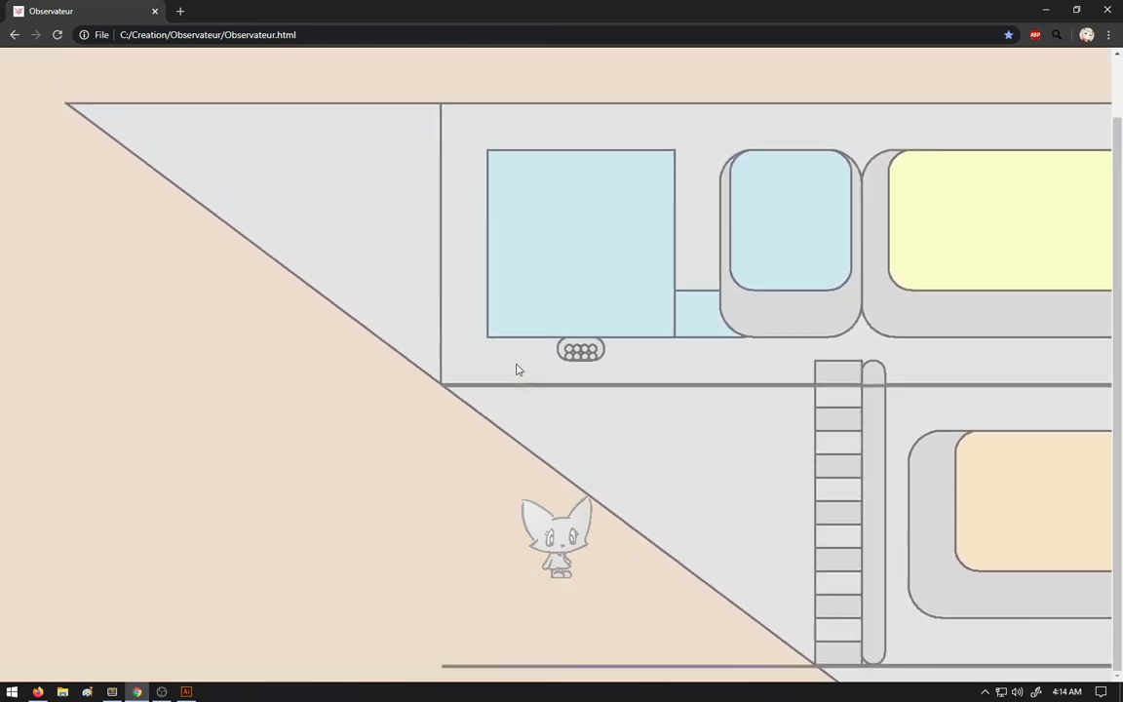
pyautogui.press('Left')
pyautogui.press('Right')
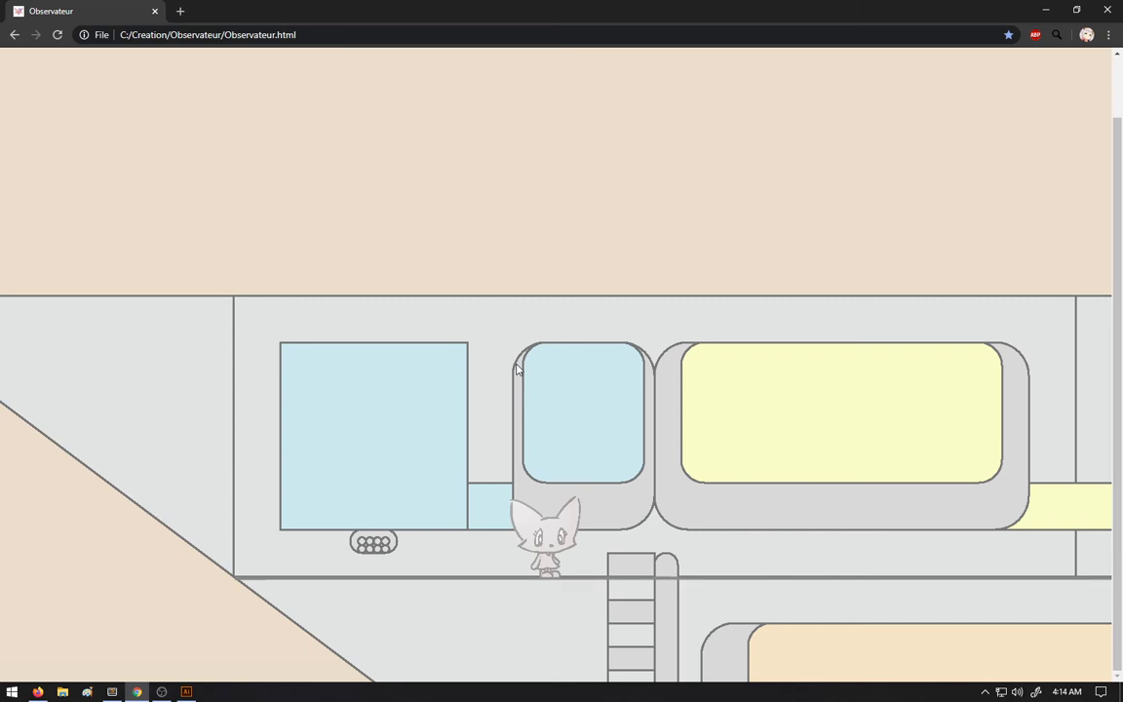
pyautogui.press('Down')
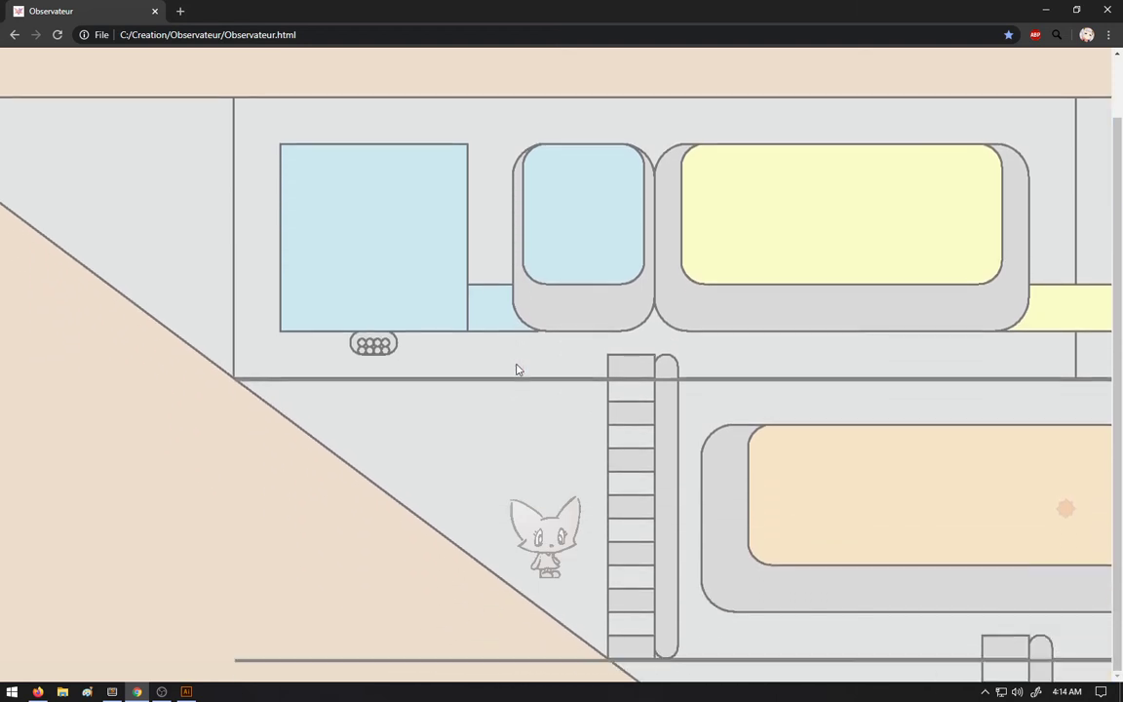
pyautogui.press('Up')
pyautogui.press('Up')
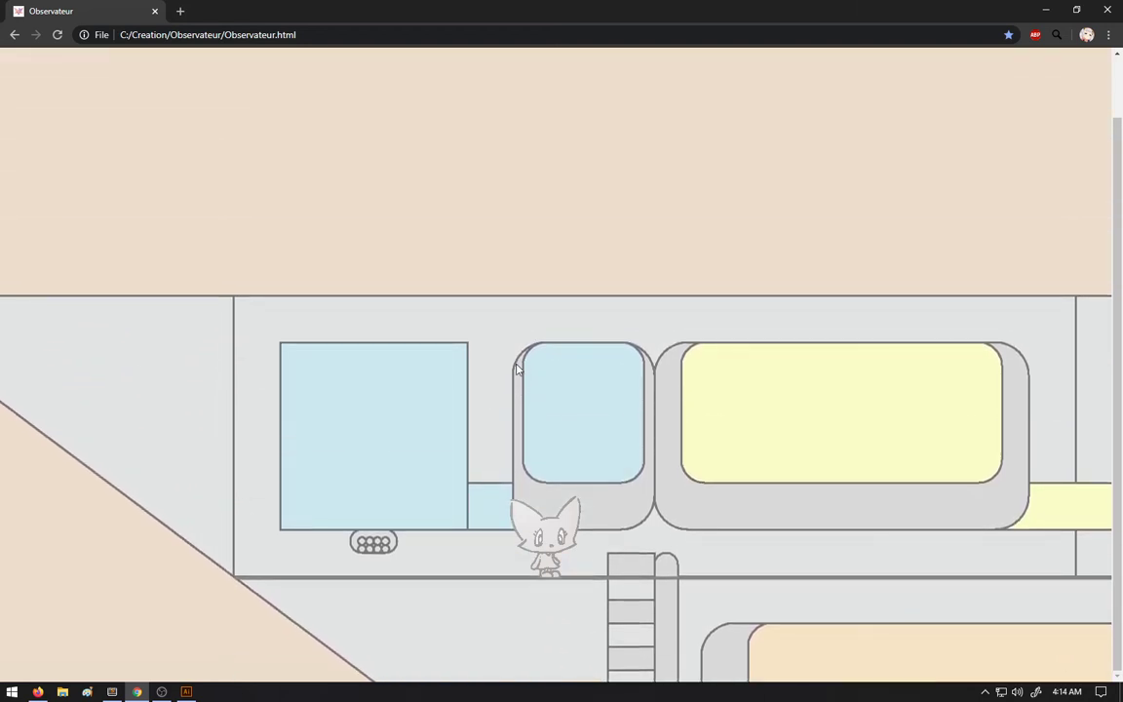
pyautogui.press('Right')
pyautogui.press('Down')
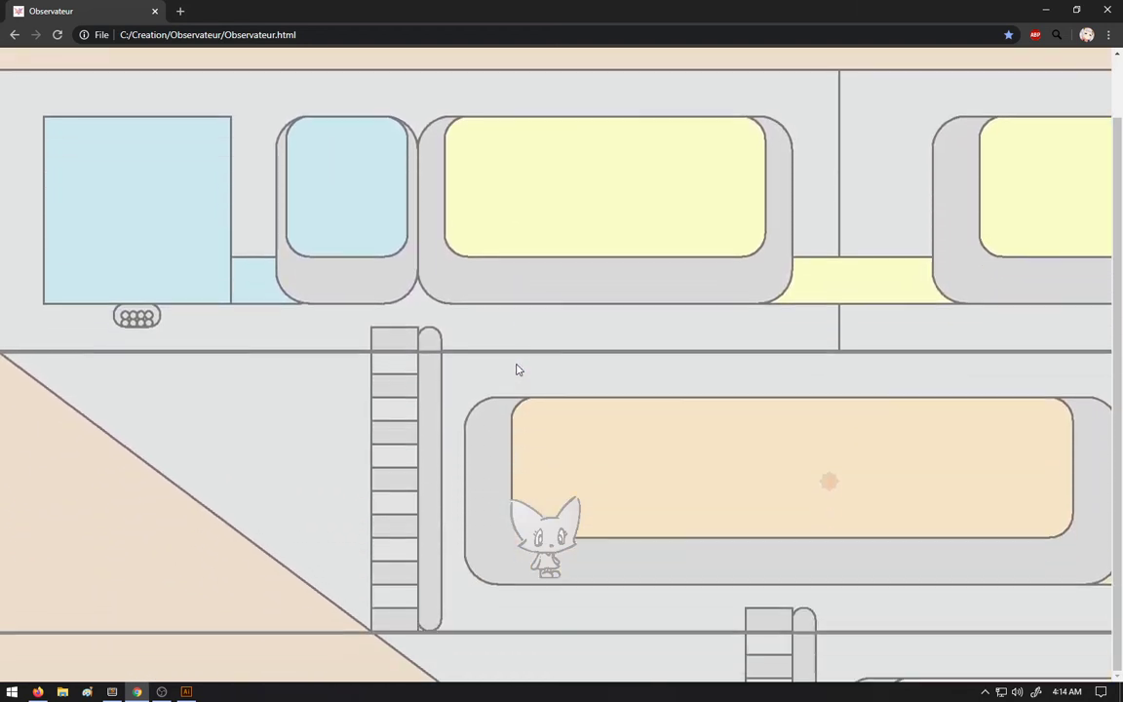
pyautogui.press('Right')
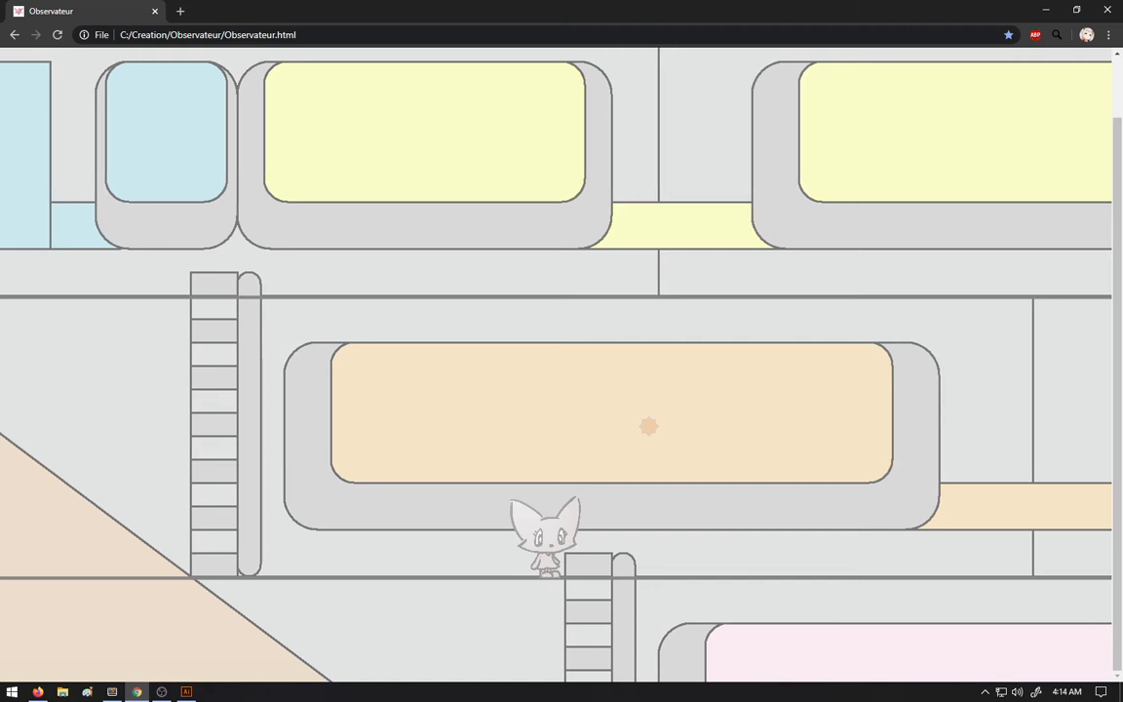
pyautogui.click(1107, 7)
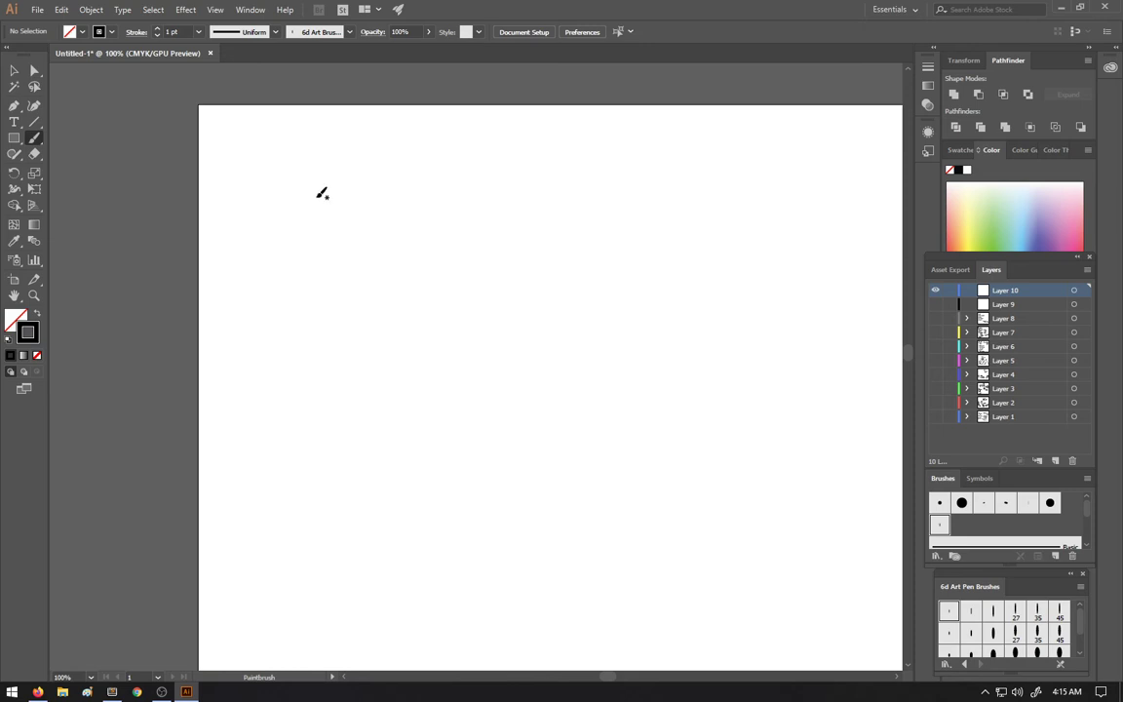
# Step: Handwrite "Steal Obs. physics" across the upper part of the artboard on Layer 10
pyautogui.moveTo(331, 183)
pyautogui.mouseDown()
pyautogui.moveTo(296, 208)
pyautogui.moveTo(343, 214)
pyautogui.mouseUp()
pyautogui.moveTo(328, 191)
pyautogui.mouseDown()
pyautogui.moveTo(352, 188)
pyautogui.moveTo(391, 210)
pyautogui.mouseUp()
pyautogui.moveTo(405, 173); pyautogui.dragTo(405, 216)
pyautogui.moveTo(464, 190)
pyautogui.mouseDown()
pyautogui.moveTo(484, 222)
pyautogui.moveTo(501, 222)
pyautogui.mouseUp()
pyautogui.click(528, 224)
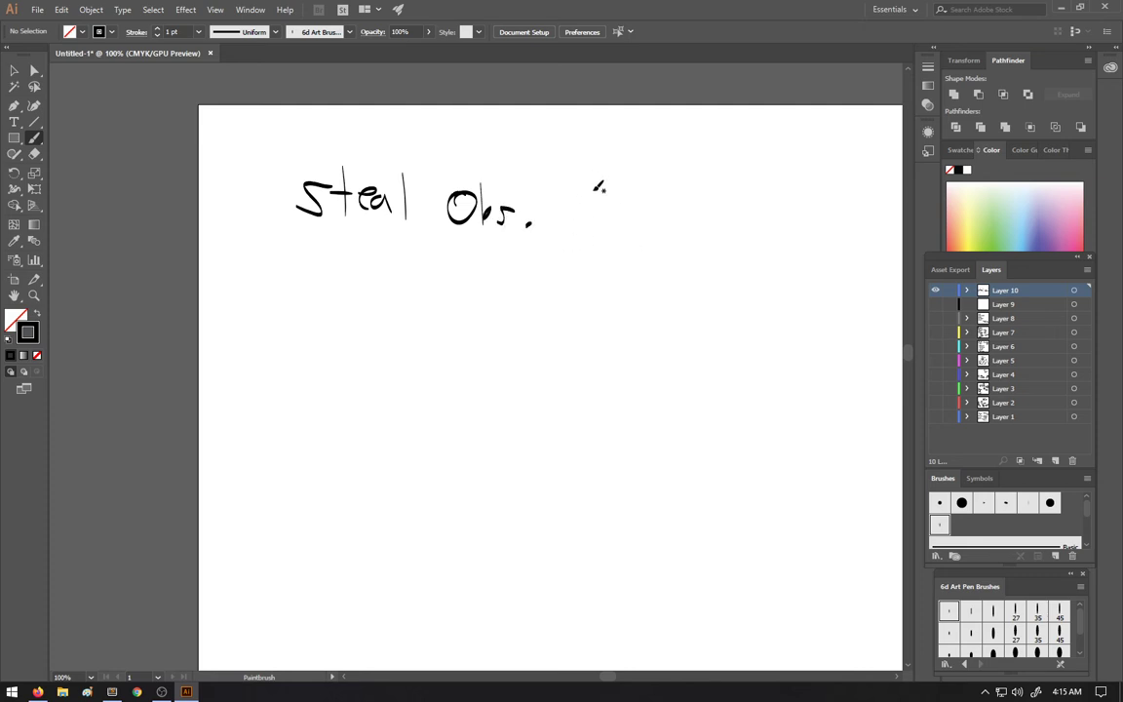
pyautogui.moveTo(562, 189)
pyautogui.mouseDown()
pyautogui.moveTo(563, 208)
pyautogui.moveTo(595, 220)
pyautogui.moveTo(616, 208)
pyautogui.moveTo(601, 239)
pyautogui.mouseUp()
pyautogui.moveTo(637, 197); pyautogui.dragTo(626, 218)
pyautogui.moveTo(640, 198); pyautogui.dragTo(641, 216)
pyautogui.moveTo(656, 195)
pyautogui.mouseDown()
pyautogui.moveTo(666, 194)
pyautogui.moveTo(659, 215)
pyautogui.mouseUp()
pyautogui.moveTo(662, 217); pyautogui.dragTo(684, 199)
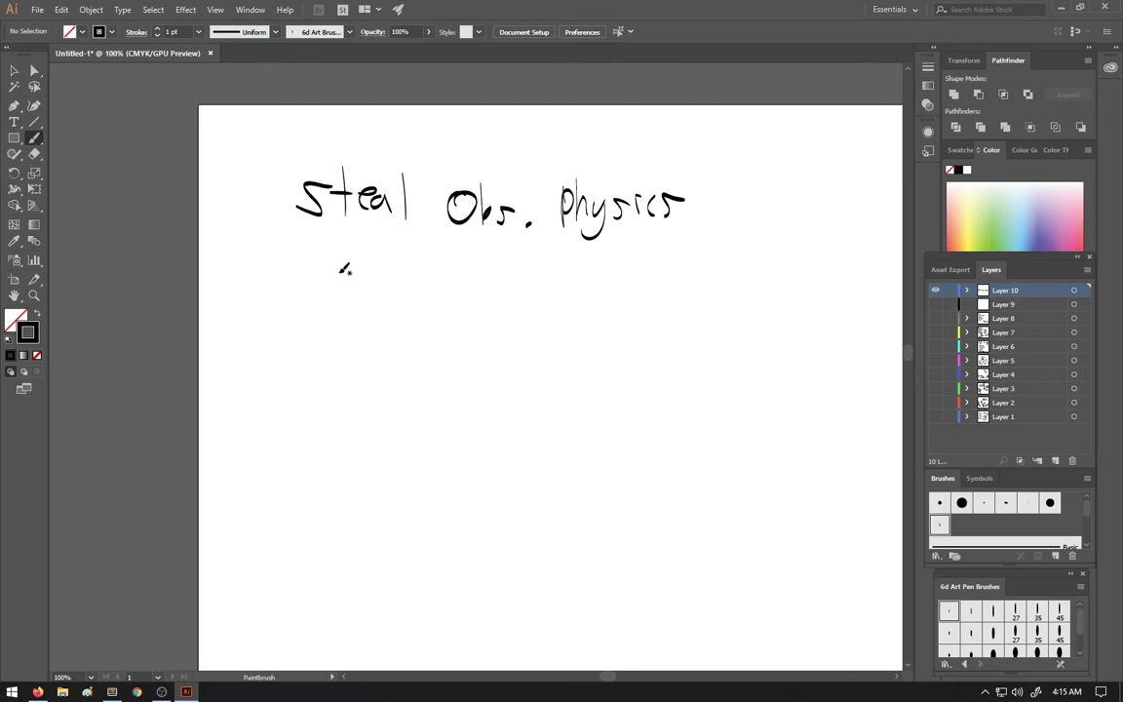
# Step: Handwrite "side collision" below the "Steal Obs. physics" line
pyautogui.moveTo(338, 251)
pyautogui.mouseDown()
pyautogui.moveTo(320, 289)
pyautogui.moveTo(348, 279)
pyautogui.mouseUp()
pyautogui.moveTo(376, 261)
pyautogui.mouseDown()
pyautogui.moveTo(370, 279)
pyautogui.moveTo(388, 282)
pyautogui.mouseUp()
pyautogui.moveTo(393, 273)
pyautogui.mouseDown()
pyautogui.moveTo(422, 261)
pyautogui.moveTo(478, 278)
pyautogui.mouseUp()
pyautogui.moveTo(499, 256)
pyautogui.mouseDown()
pyautogui.moveTo(500, 297)
pyautogui.moveTo(516, 287)
pyautogui.mouseUp()
pyautogui.moveTo(538, 268)
pyautogui.mouseDown()
pyautogui.moveTo(524, 285)
pyautogui.moveTo(548, 286)
pyautogui.mouseUp()
pyautogui.moveTo(563, 268); pyautogui.dragTo(589, 285)
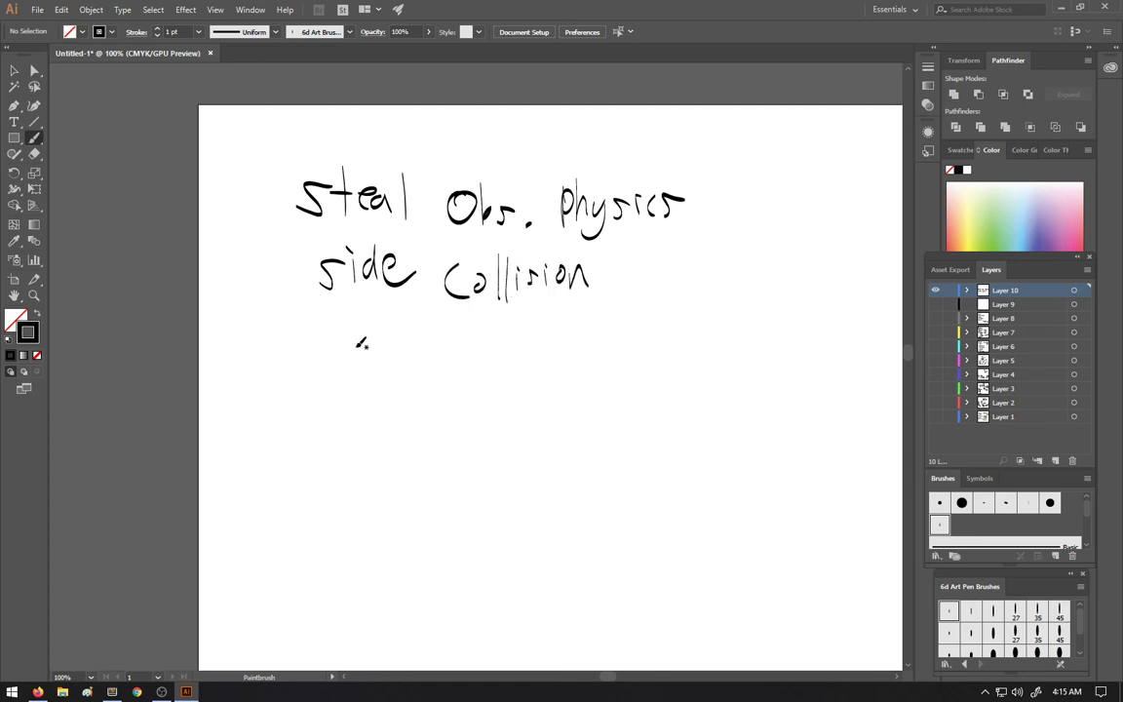
# Step: Handwrite "Hurtboxes" below the "side collision" line
pyautogui.moveTo(323, 366)
pyautogui.mouseDown()
pyautogui.moveTo(318, 341)
pyautogui.moveTo(341, 348)
pyautogui.mouseUp()
pyautogui.moveTo(341, 331)
pyautogui.mouseDown()
pyautogui.moveTo(342, 369)
pyautogui.moveTo(363, 367)
pyautogui.mouseUp()
pyautogui.moveTo(368, 365)
pyautogui.mouseDown()
pyautogui.moveTo(395, 339)
pyautogui.moveTo(388, 367)
pyautogui.mouseUp()
pyautogui.moveTo(382, 347); pyautogui.dragTo(413, 362)
pyautogui.moveTo(419, 349); pyautogui.dragTo(426, 349)
pyautogui.moveTo(433, 345); pyautogui.dragTo(433, 361)
pyautogui.moveTo(446, 353); pyautogui.dragTo(459, 362)
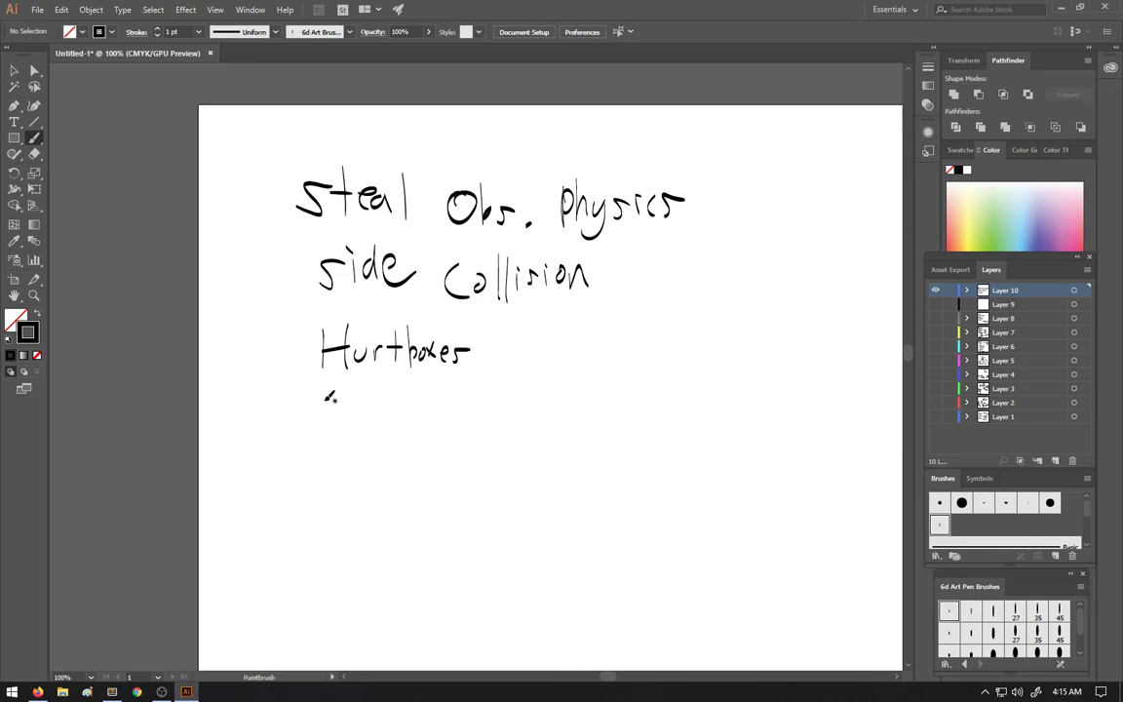
# Step: Handwrite "Hitboxes" directly below "Hurtboxes"
pyautogui.moveTo(325, 388); pyautogui.dragTo(325, 435)
pyautogui.moveTo(324, 414)
pyautogui.mouseDown()
pyautogui.moveTo(346, 407)
pyautogui.moveTo(345, 435)
pyautogui.mouseUp()
pyautogui.moveTo(356, 416)
pyautogui.mouseDown()
pyautogui.moveTo(404, 420)
pyautogui.moveTo(428, 405)
pyautogui.moveTo(477, 407)
pyautogui.moveTo(509, 408)
pyautogui.mouseUp()
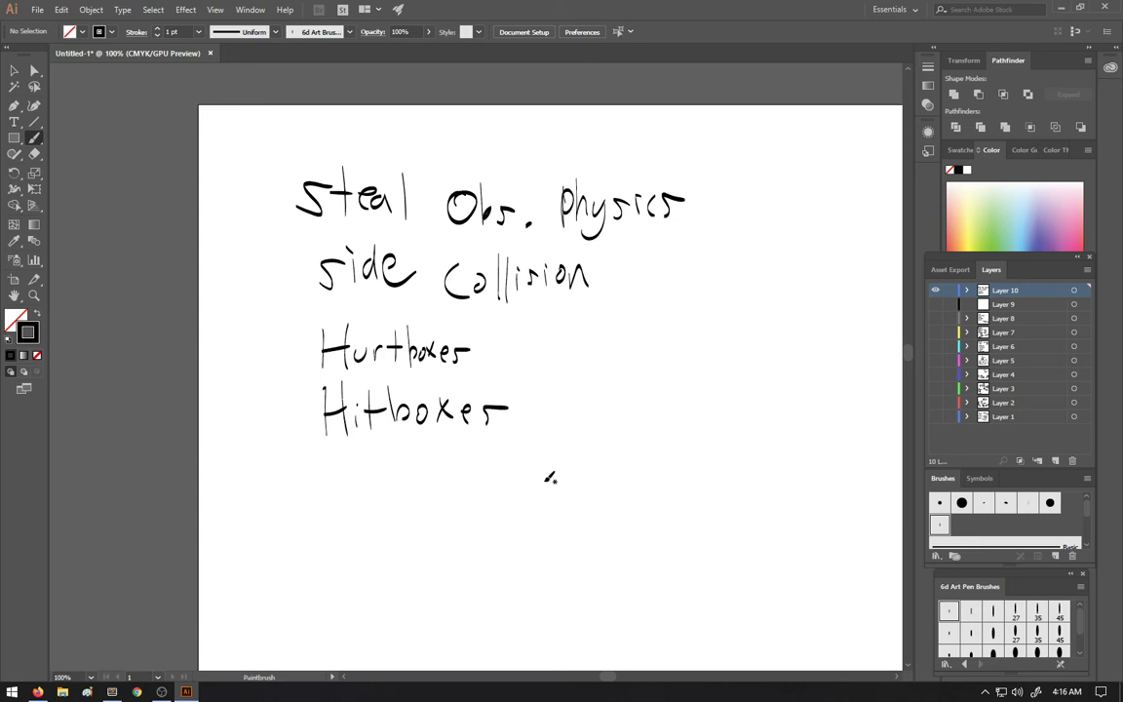
# Step: Handwrite "produce proj." below "Hitboxes" as the last line of the list
pyautogui.moveTo(319, 470); pyautogui.dragTo(323, 483)
pyautogui.moveTo(332, 485)
pyautogui.mouseDown()
pyautogui.moveTo(363, 477)
pyautogui.moveTo(368, 491)
pyautogui.mouseUp()
pyautogui.moveTo(370, 482); pyautogui.dragTo(435, 499)
pyautogui.moveTo(453, 490)
pyautogui.mouseDown()
pyautogui.moveTo(465, 474)
pyautogui.moveTo(487, 495)
pyautogui.mouseUp()
pyautogui.click(514, 490)
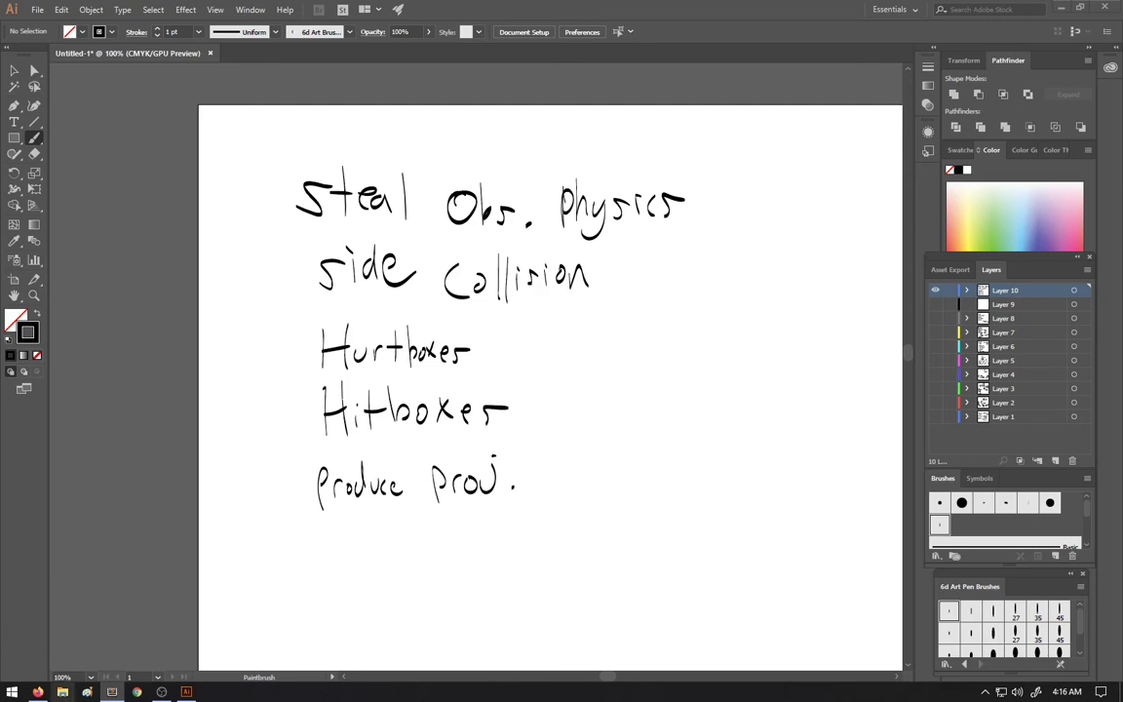
pyautogui.click(61, 690)
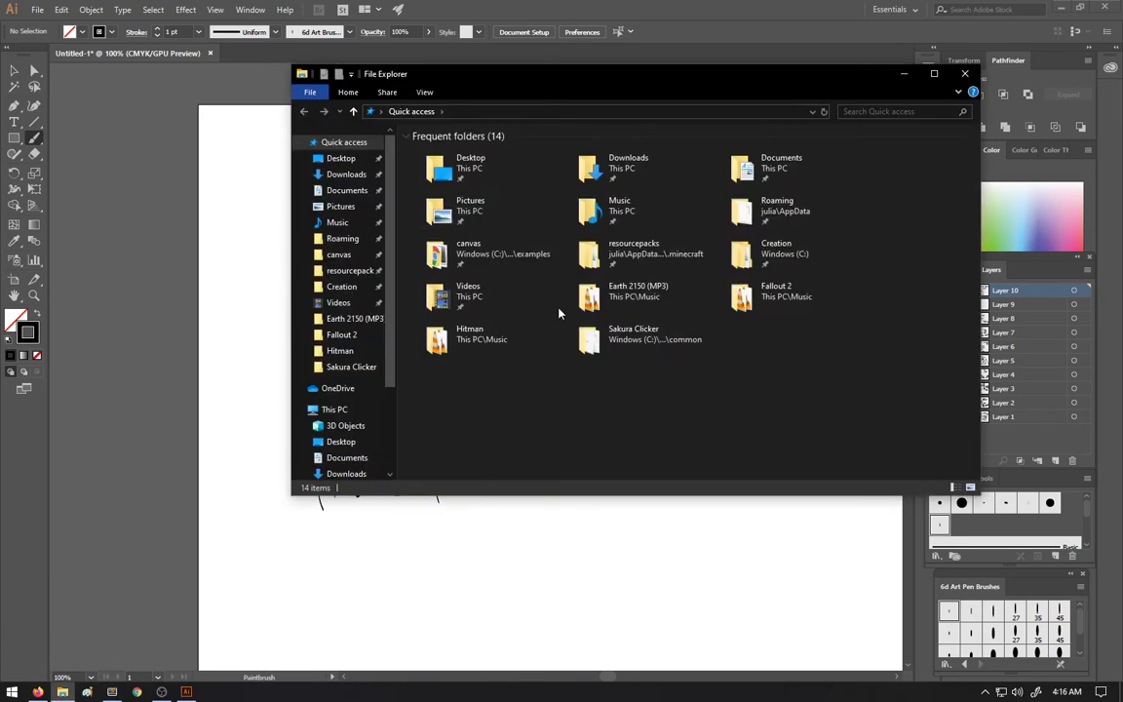
pyautogui.moveTo(803, 51); pyautogui.dragTo(945, 251)
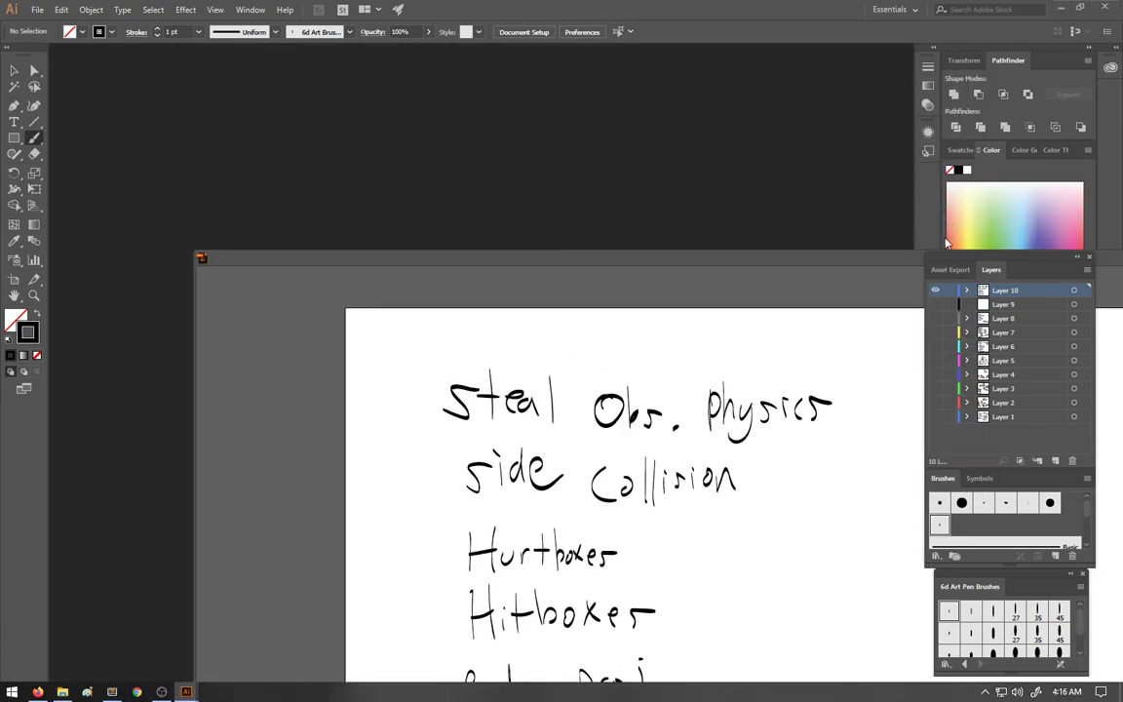
pyautogui.moveTo(795, 249); pyautogui.dragTo(589, 68)
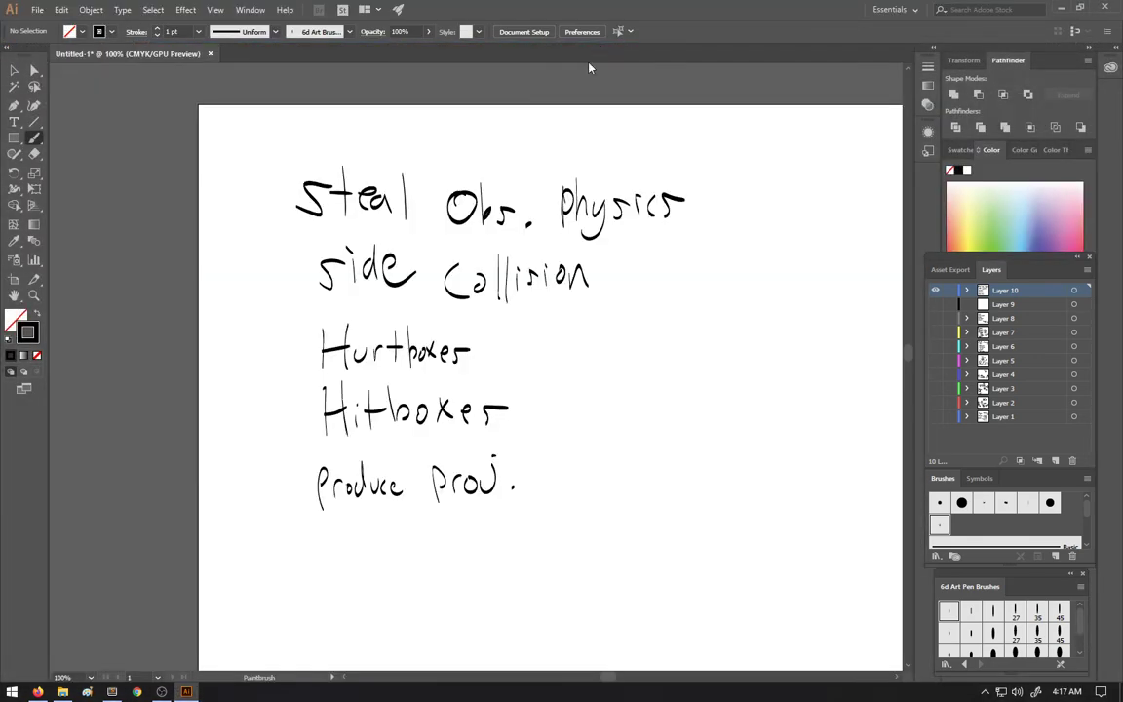
# Step: Bring up File Explorer, switch to the canvas example swifty.html in Chrome, reload it and enlarge the page to 175%
pyautogui.click(66, 690)
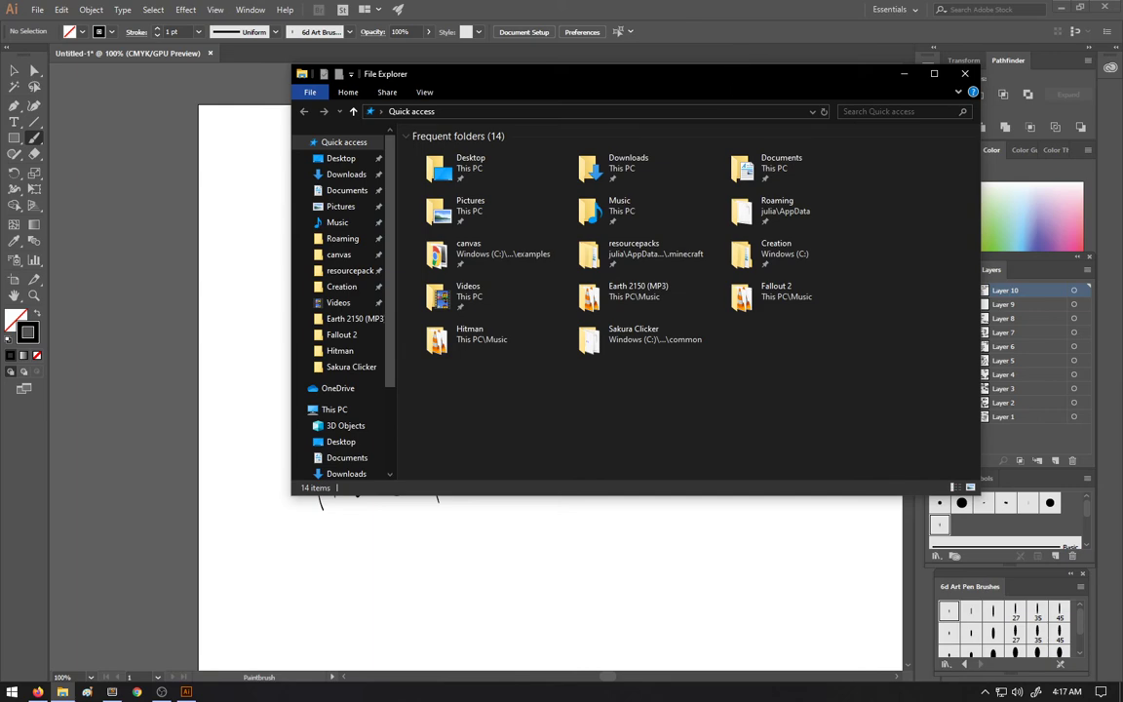
pyautogui.moveTo(728, 84); pyautogui.dragTo(1122, 351)
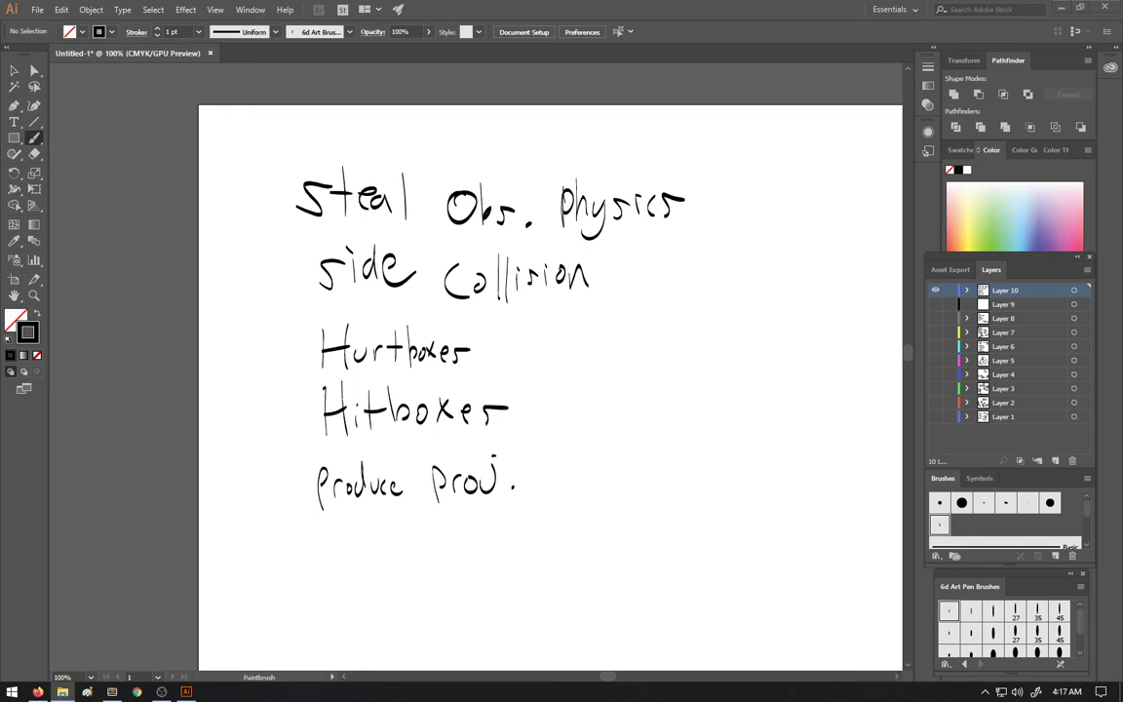
pyautogui.hotkey('alt', 'Tab')
pyautogui.press('F5')
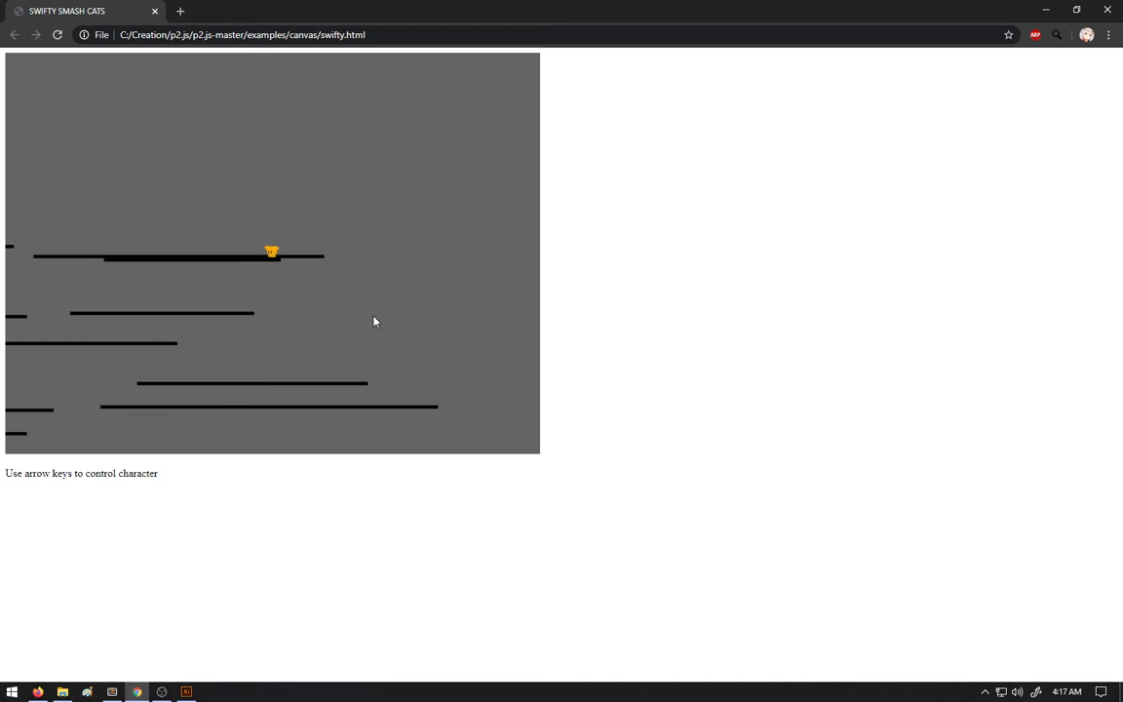
pyautogui.hotkey('ctrl', '+')
pyautogui.hotkey('ctrl', '+')
pyautogui.hotkey('ctrl', '+')
pyautogui.hotkey('ctrl', '+')
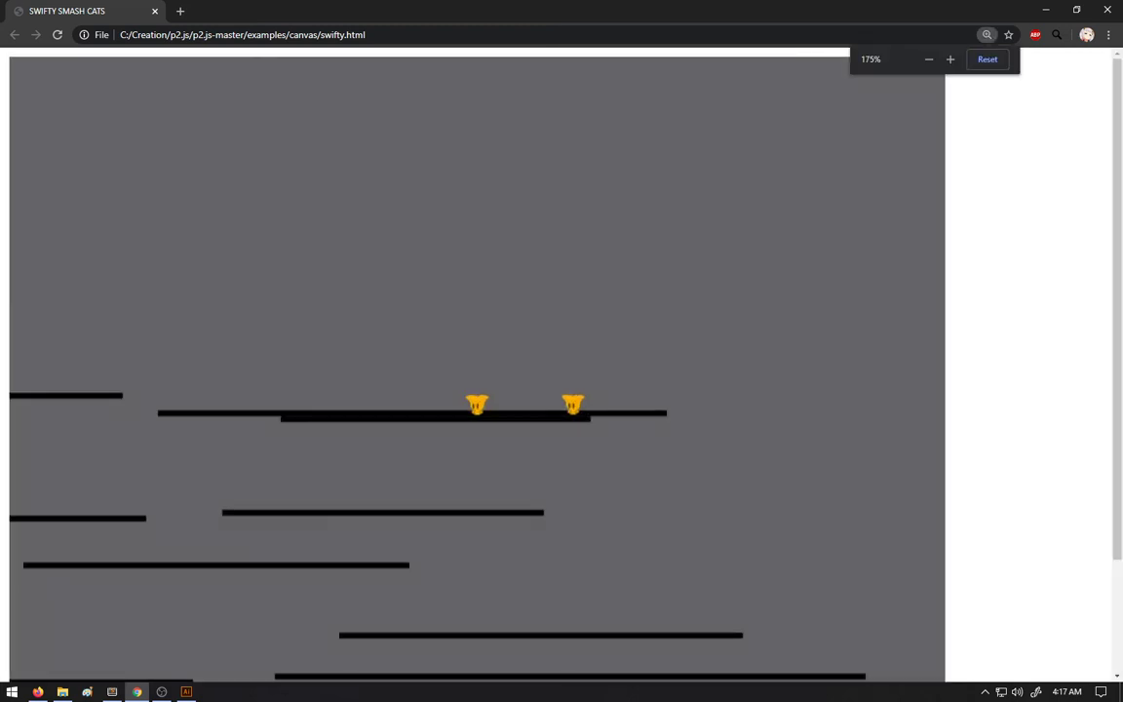
# Step: Run and jump the cat character across the platforms in the Swifty Smash Cats demo to examine its movement and collision
pyautogui.press('Left')
pyautogui.press('space')
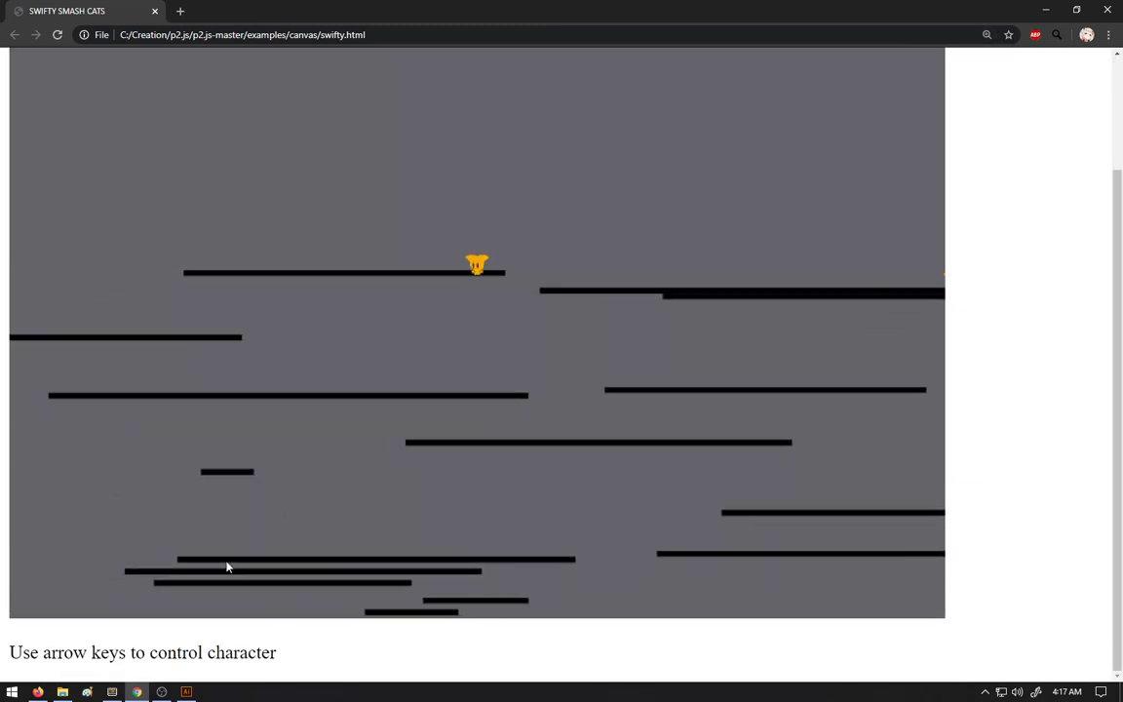
pyautogui.press('space')
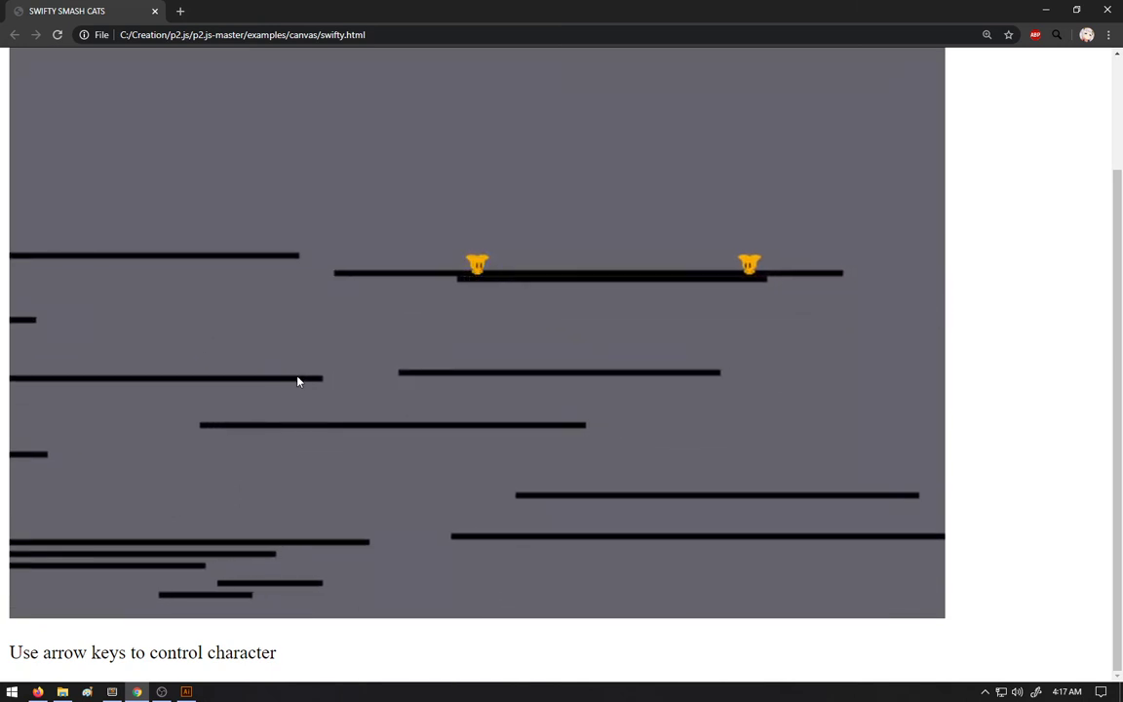
pyautogui.press('Left')
pyautogui.press('Up')
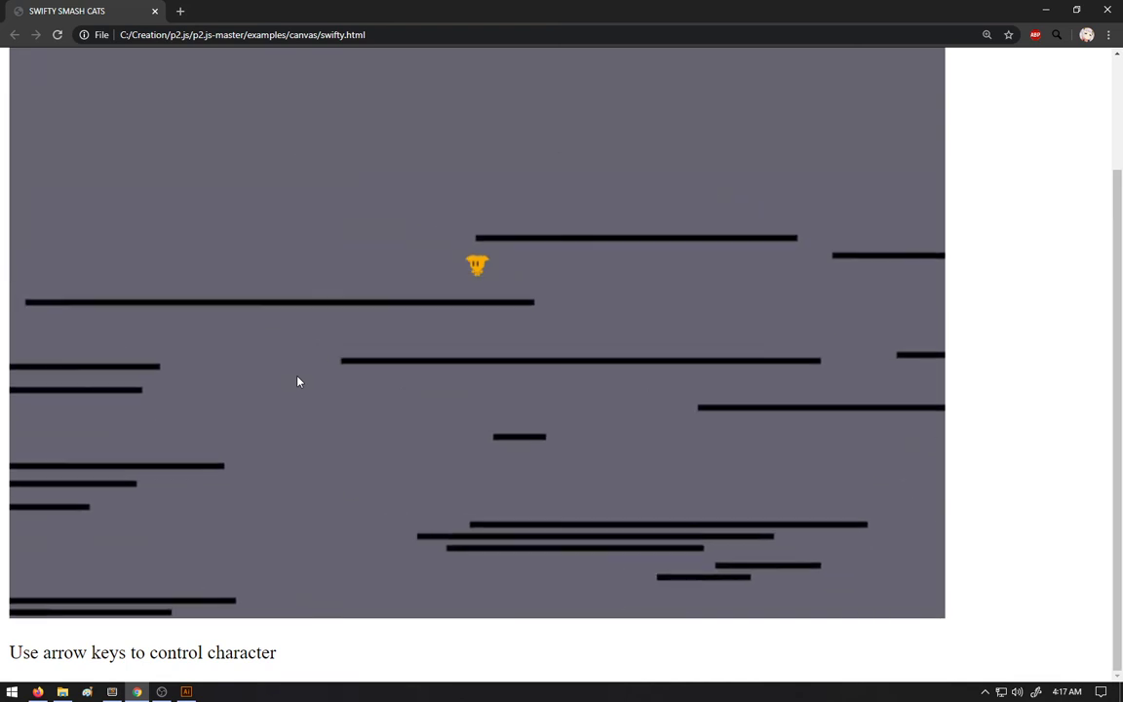
pyautogui.press('Up')
pyautogui.press('Left')
pyautogui.press('Up')
pyautogui.press('Right')
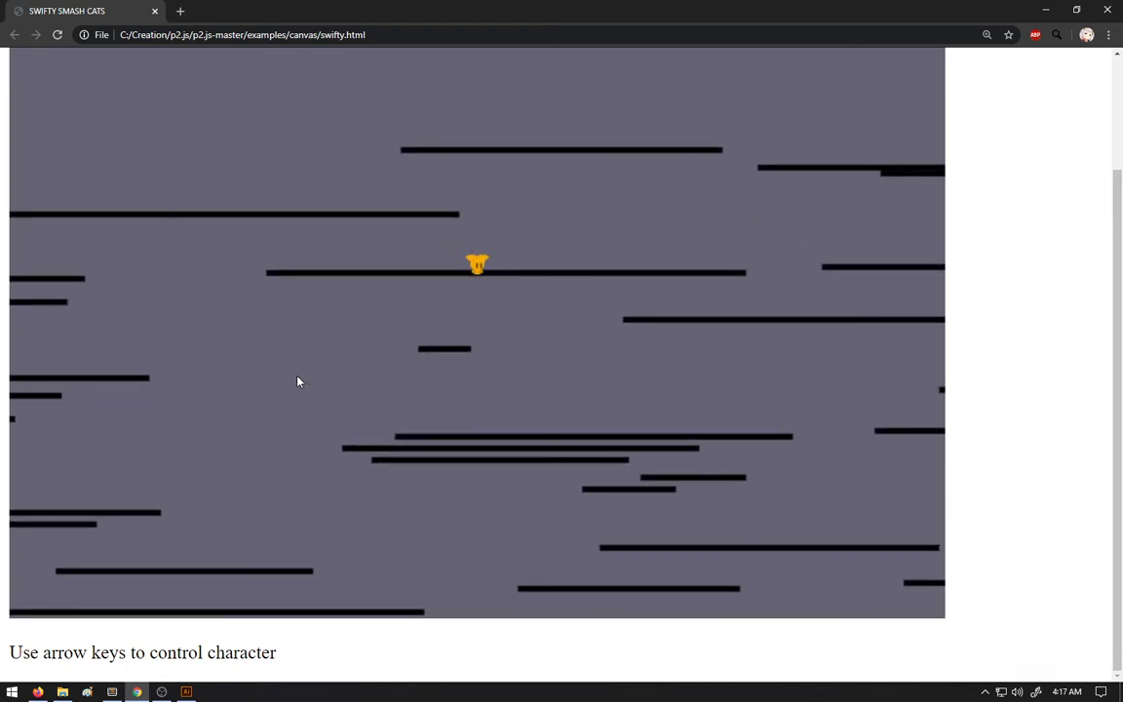
pyautogui.press('Right')
pyautogui.press('Up')
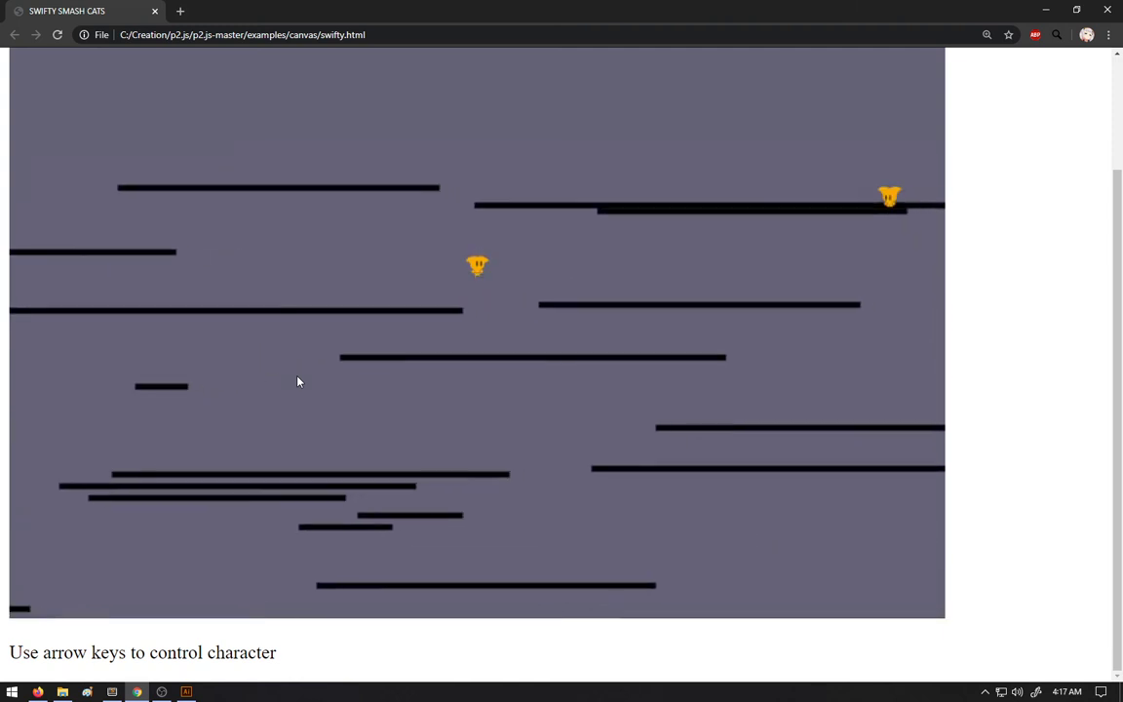
# Step: Jump the cat up to the double platform and run it into the second cat to examine character-to-character collision
pyautogui.press('Up')
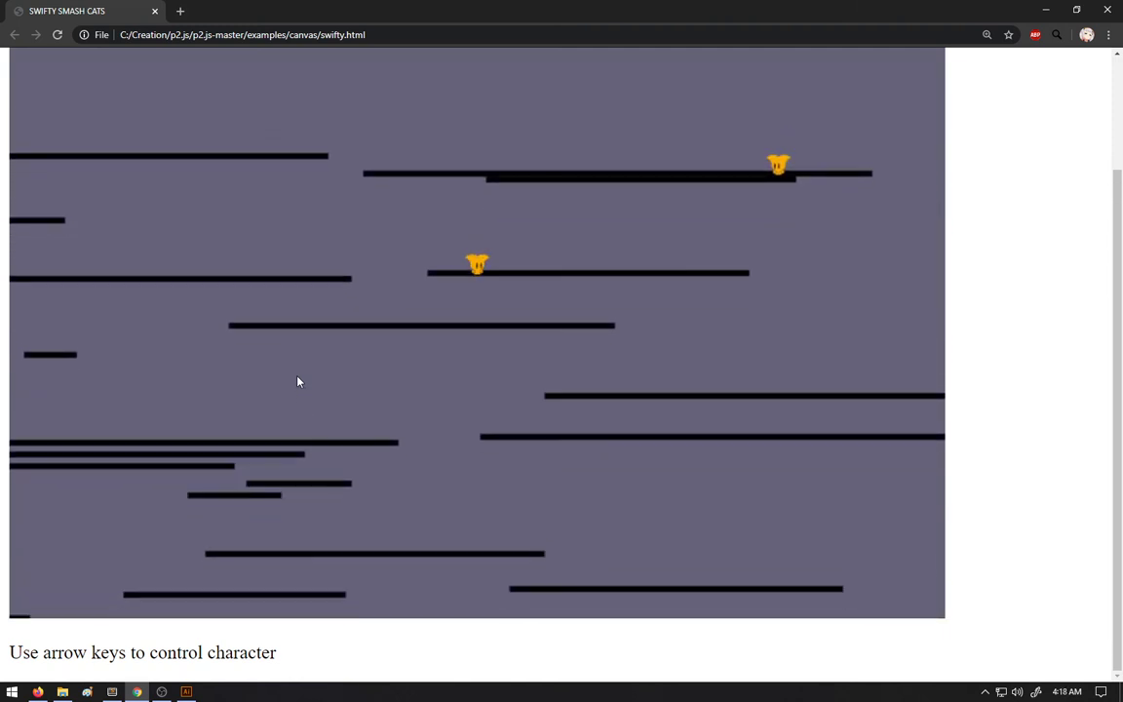
pyautogui.press('Up')
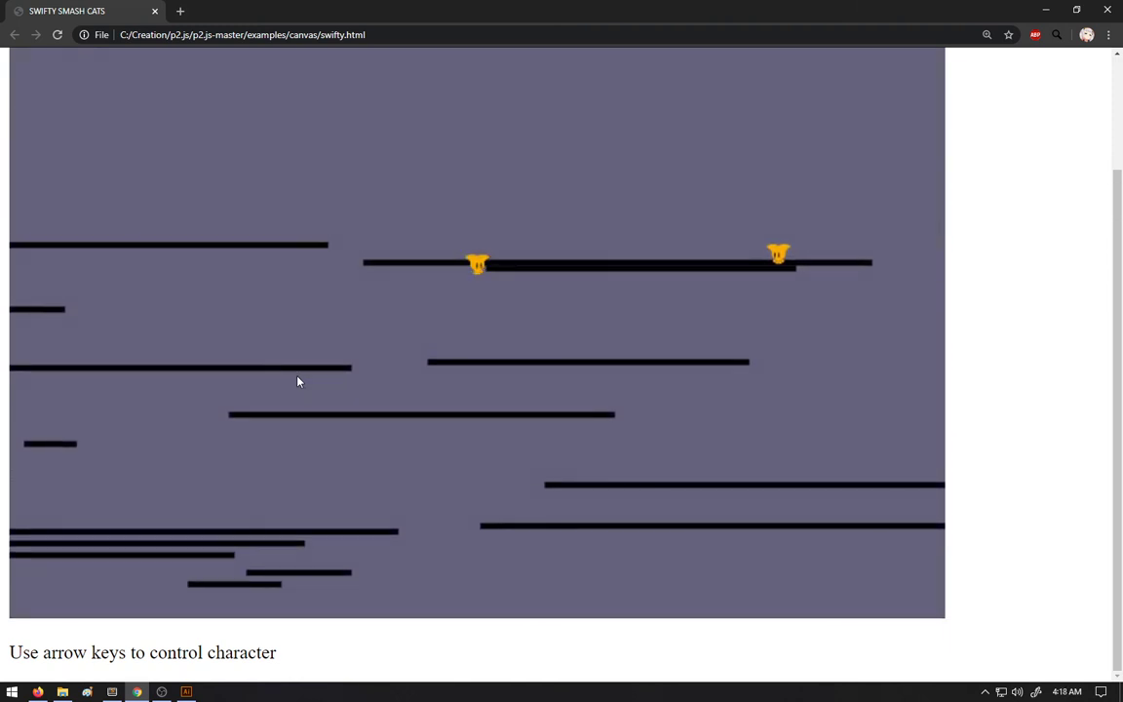
pyautogui.press('Right')
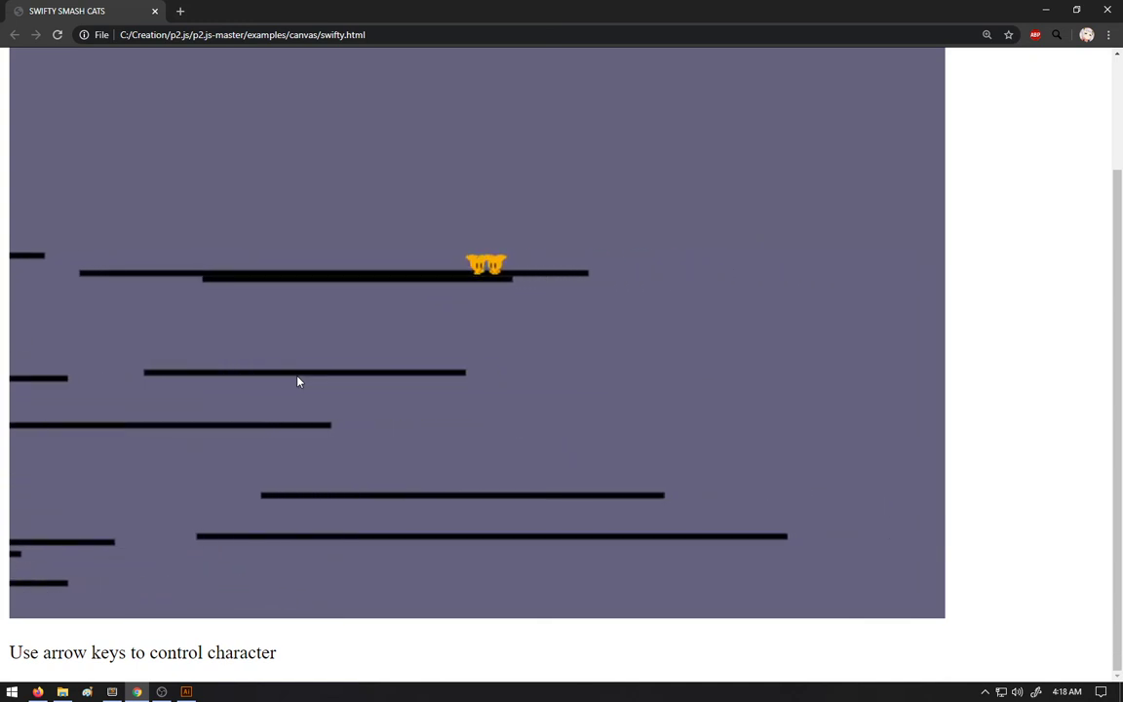
pyautogui.press('Right')
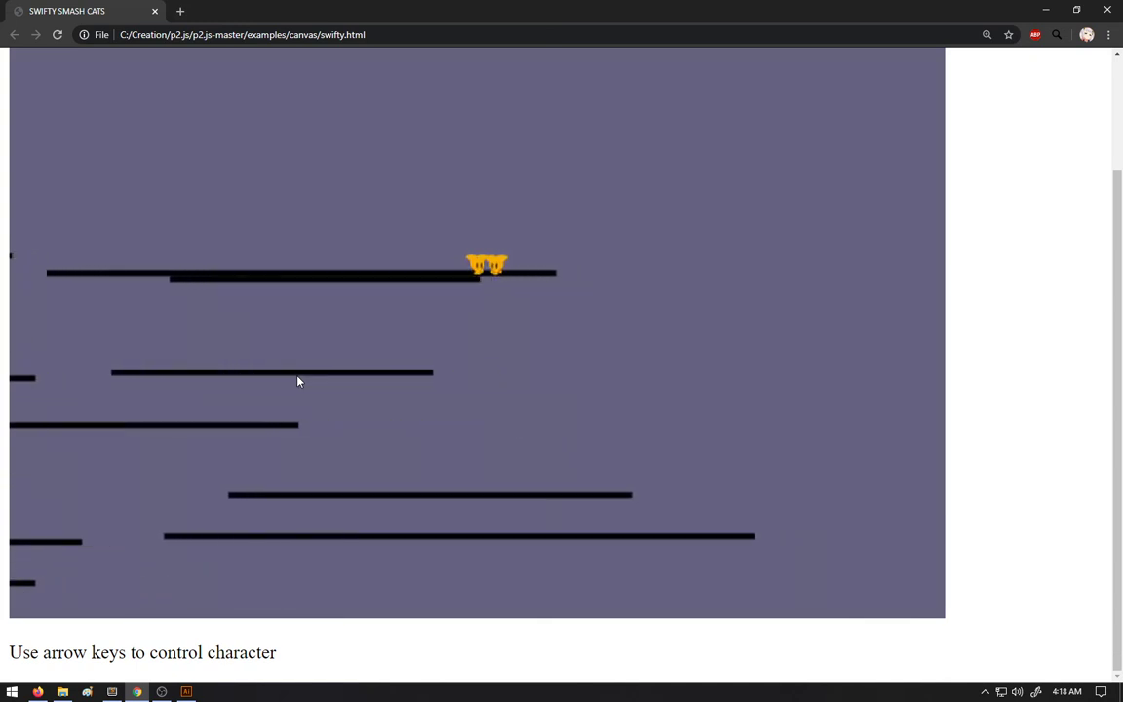
pyautogui.press('Right')
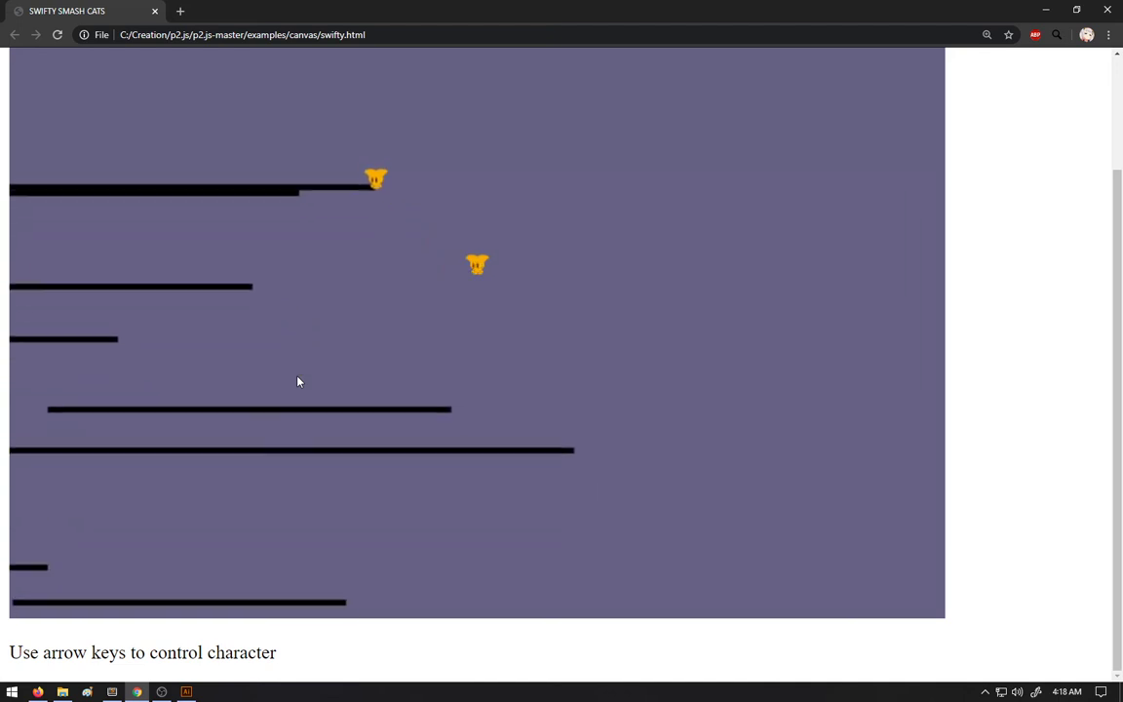
# Step: Climb the cat back up the platforms to the second cat and push it off the platform's right end
pyautogui.press('Left')
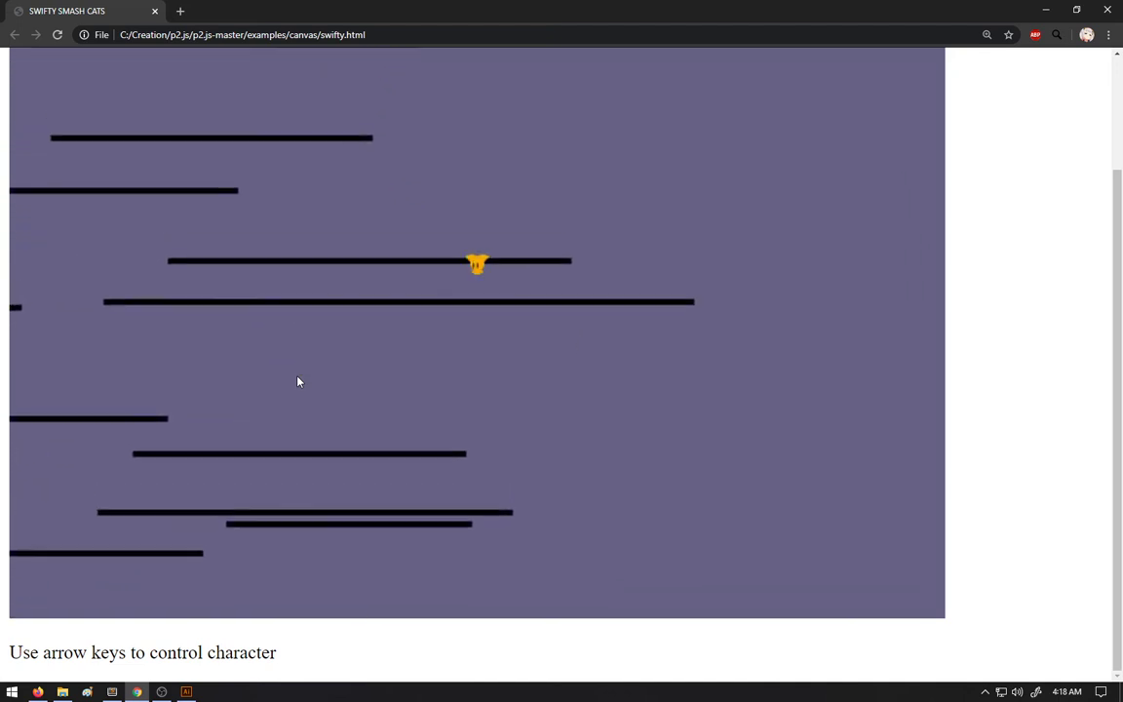
pyautogui.press('Right')
pyautogui.press('space')
pyautogui.press('Left')
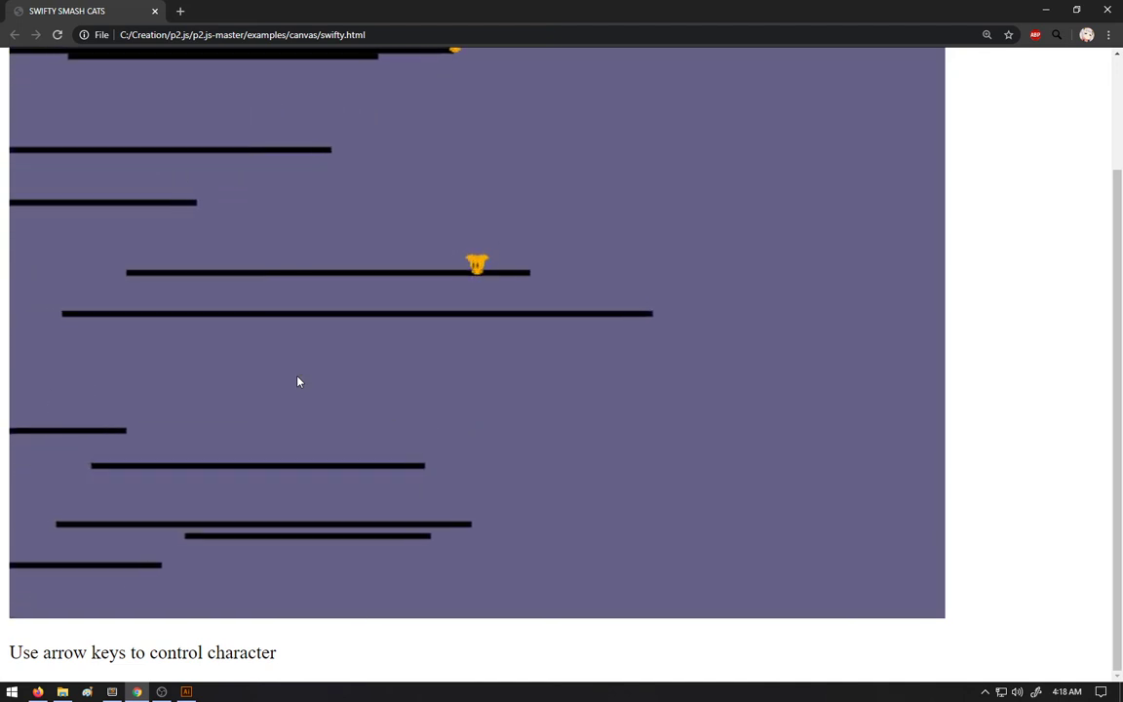
pyautogui.press('Up')
pyautogui.press('Up')
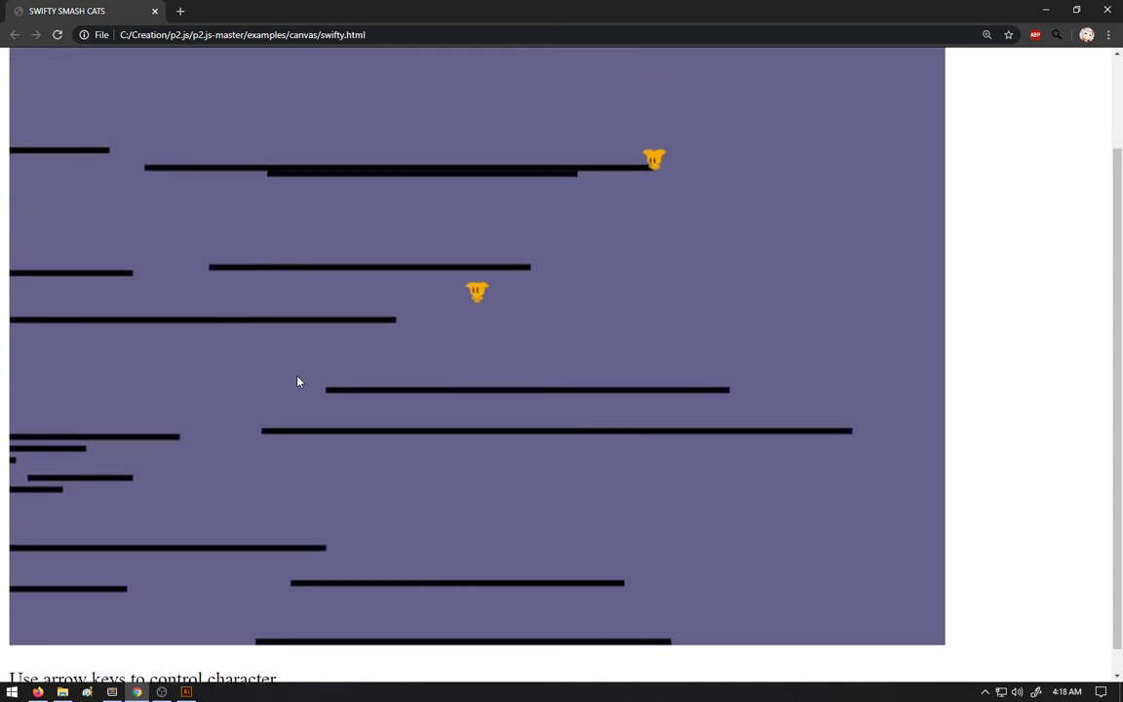
pyautogui.press('space')
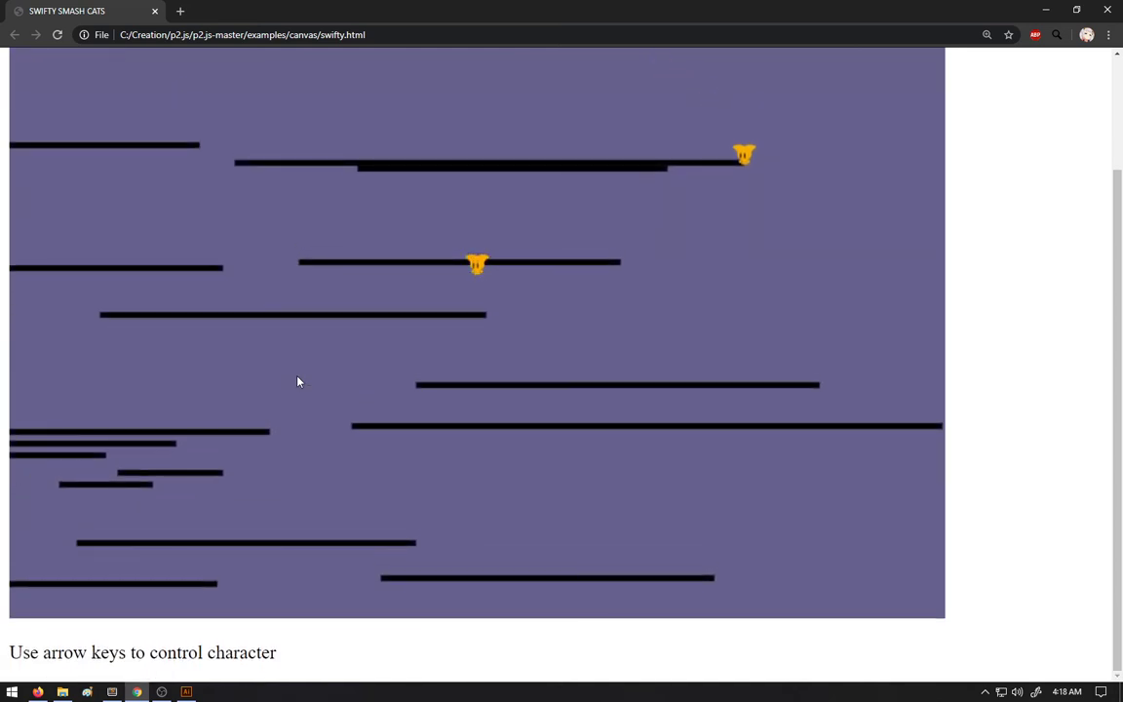
pyautogui.press('Up')
pyautogui.press('Up')
pyautogui.press('Up')
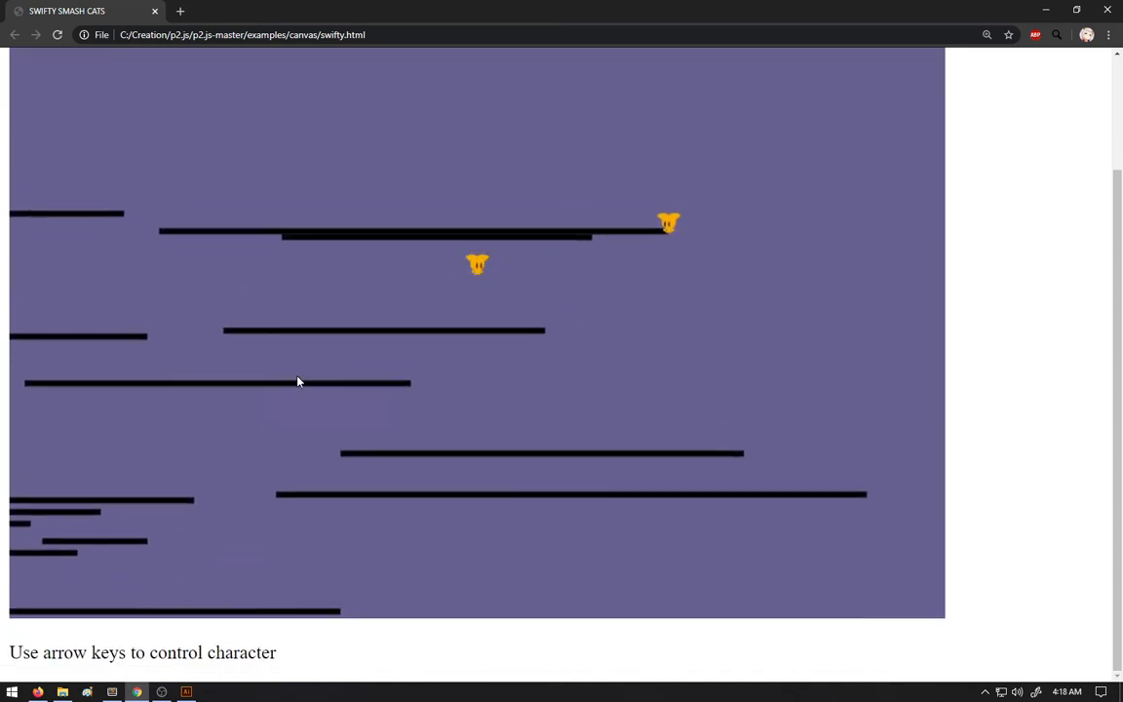
pyautogui.press('Up')
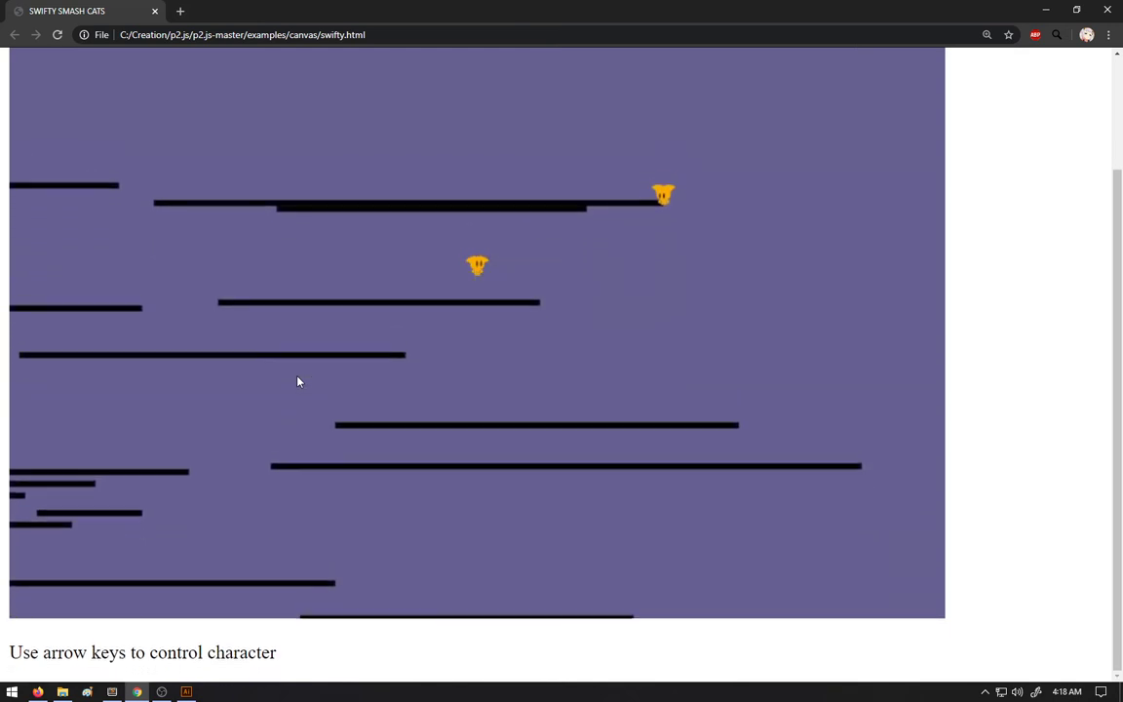
pyautogui.press('Right')
pyautogui.press('Up')
pyautogui.press('Left')
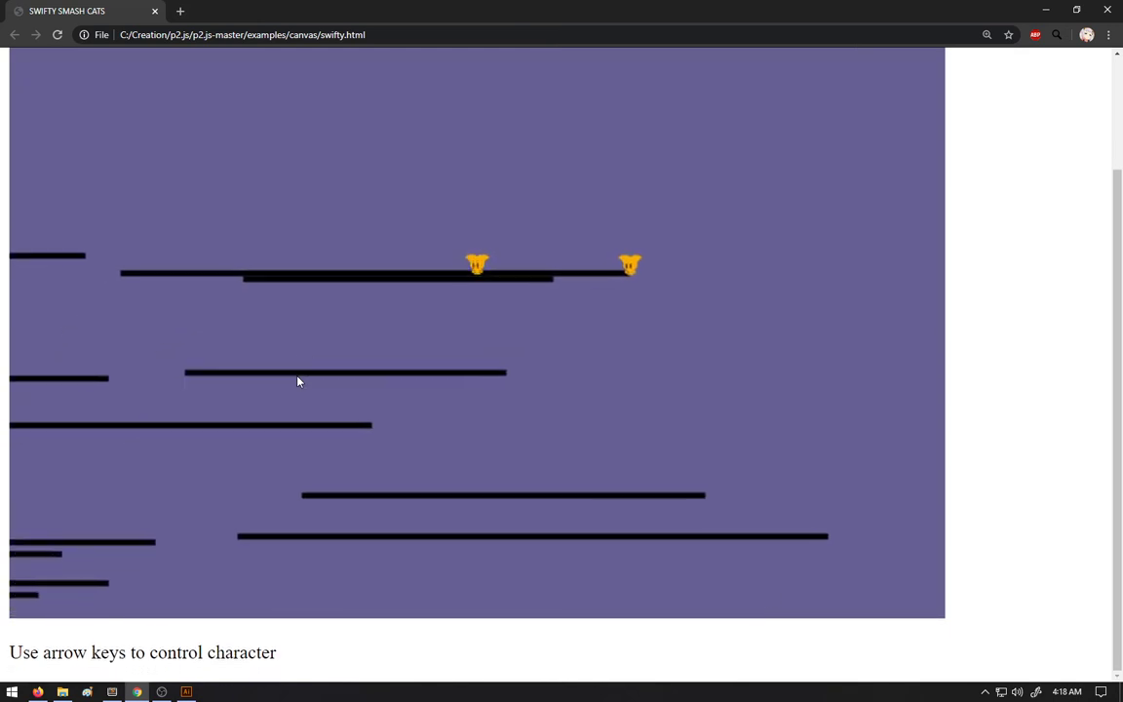
pyautogui.press('Up')
pyautogui.press('Right')
pyautogui.press('Left')
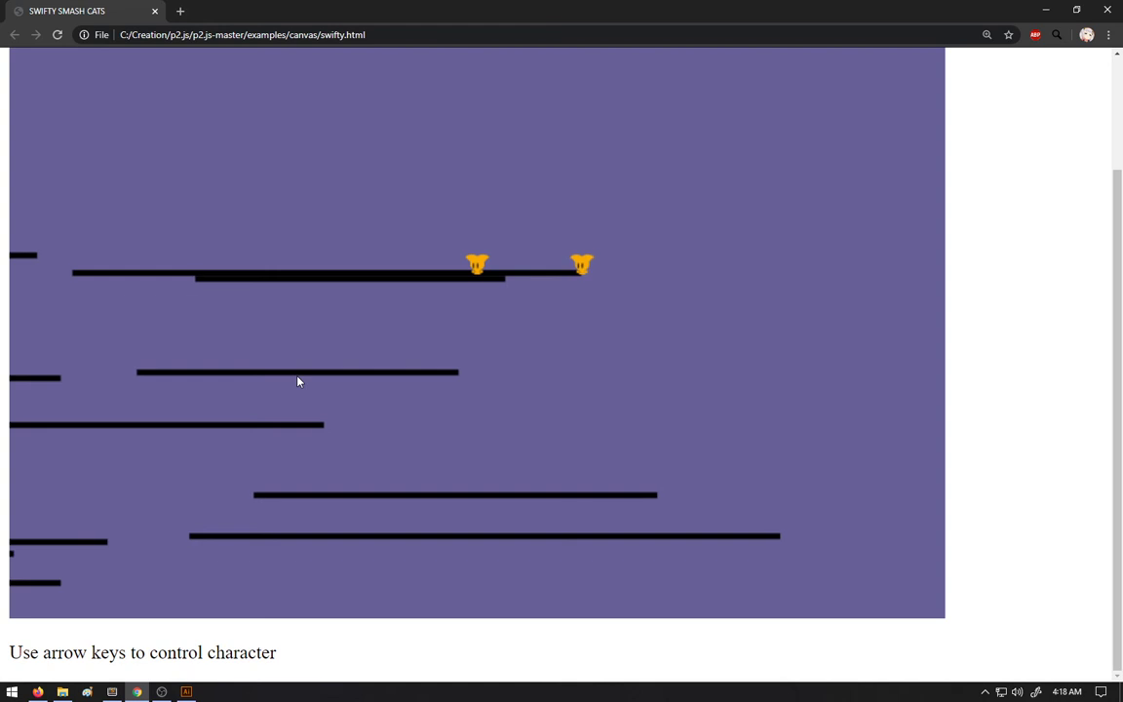
pyautogui.press('Up')
pyautogui.press('Right')
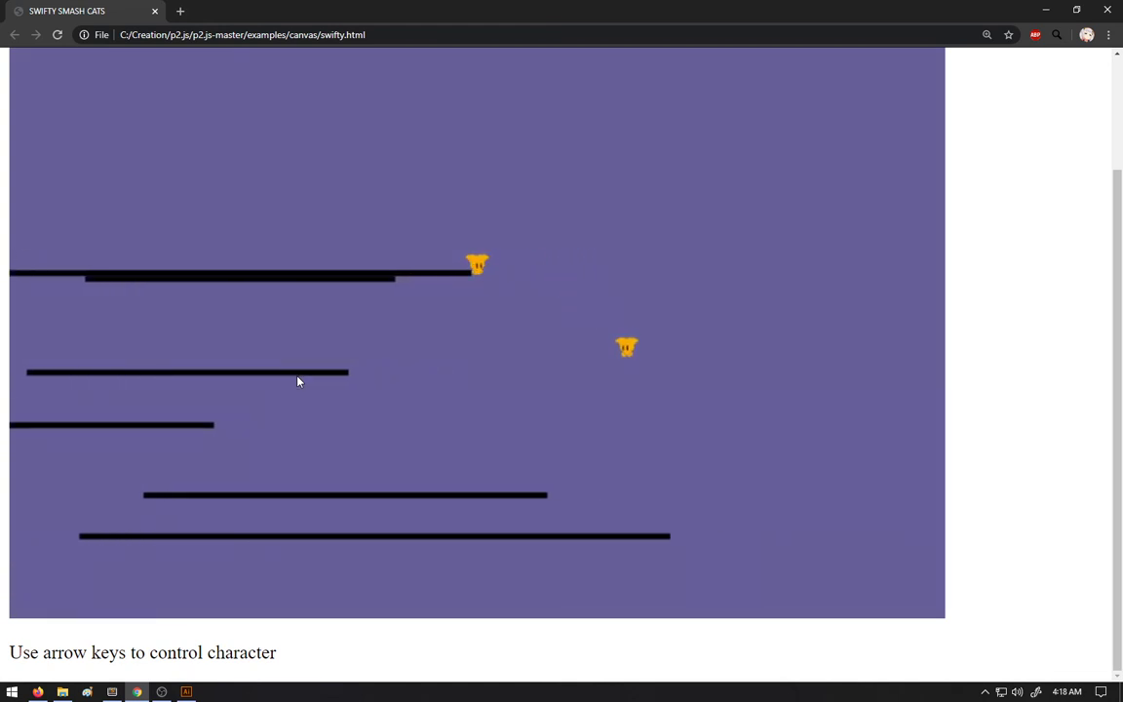
# Step: Reload the Swifty Smash Cats demo and work leftward down the platforms, running into the second cat to examine pushing between characters
pyautogui.press('Right')
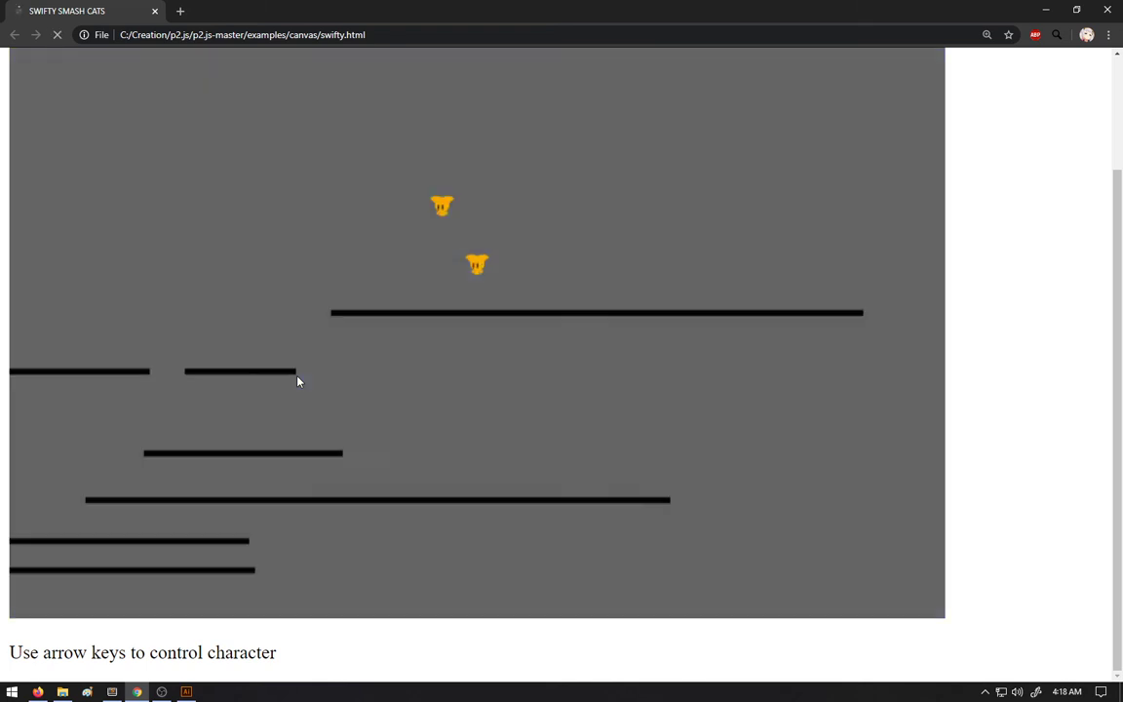
pyautogui.press('Left')
pyautogui.press('Right')
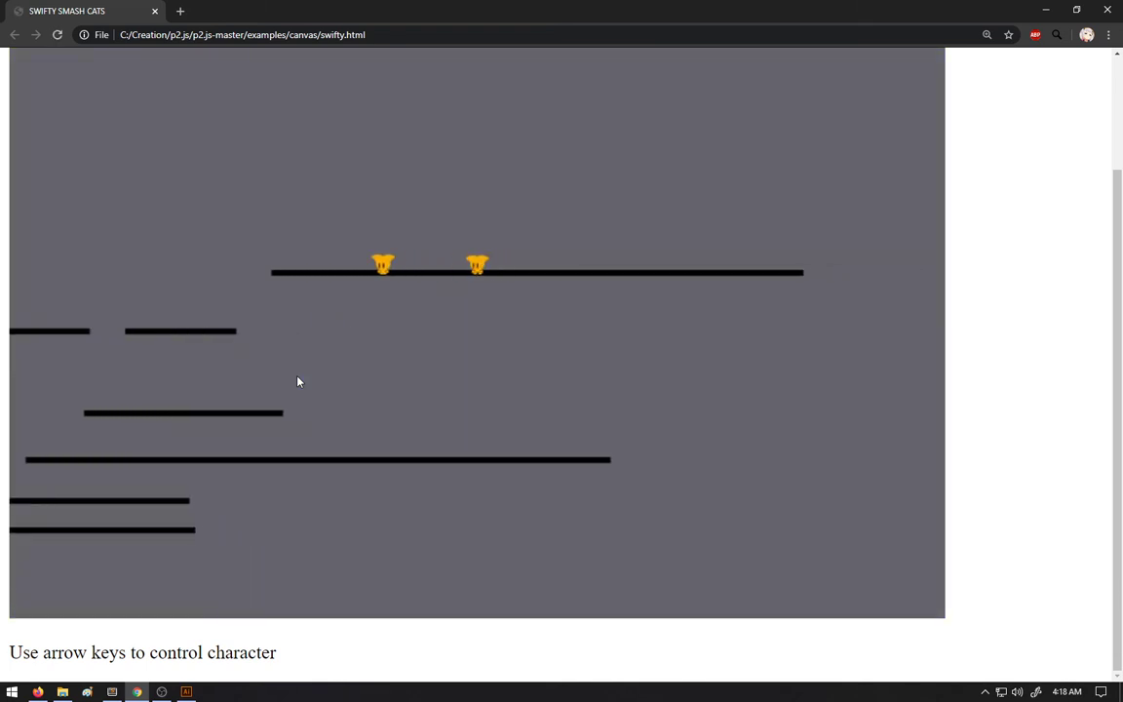
pyautogui.press('Left')
pyautogui.press('Left')
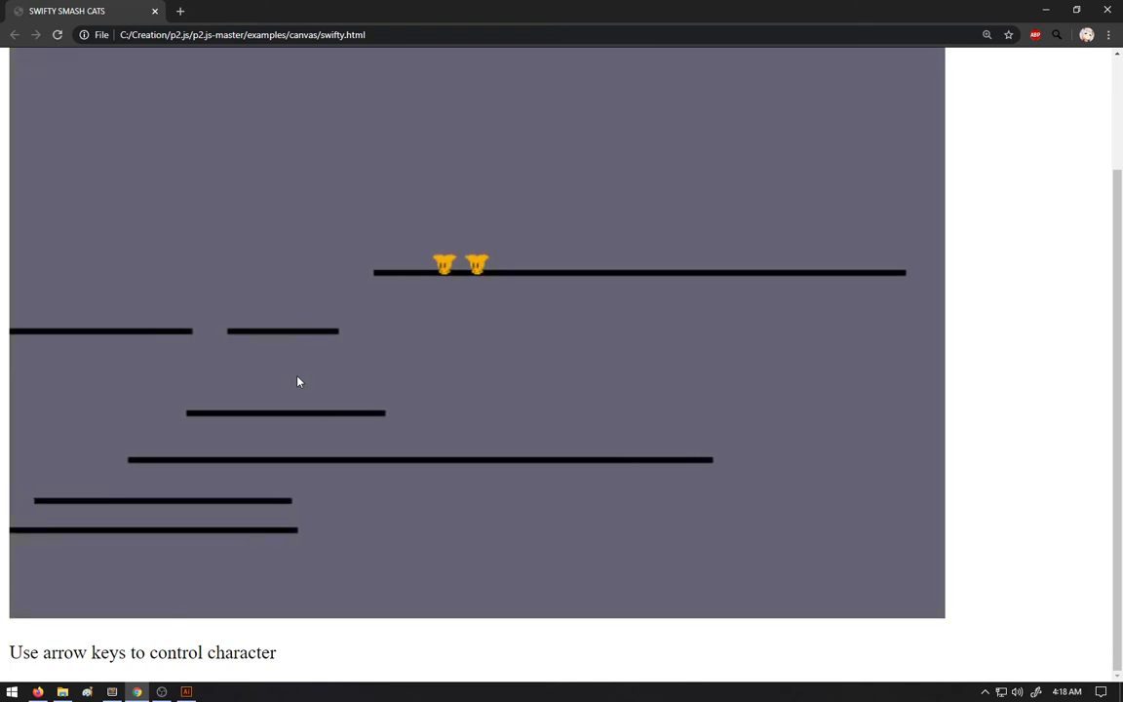
pyautogui.press('Left')
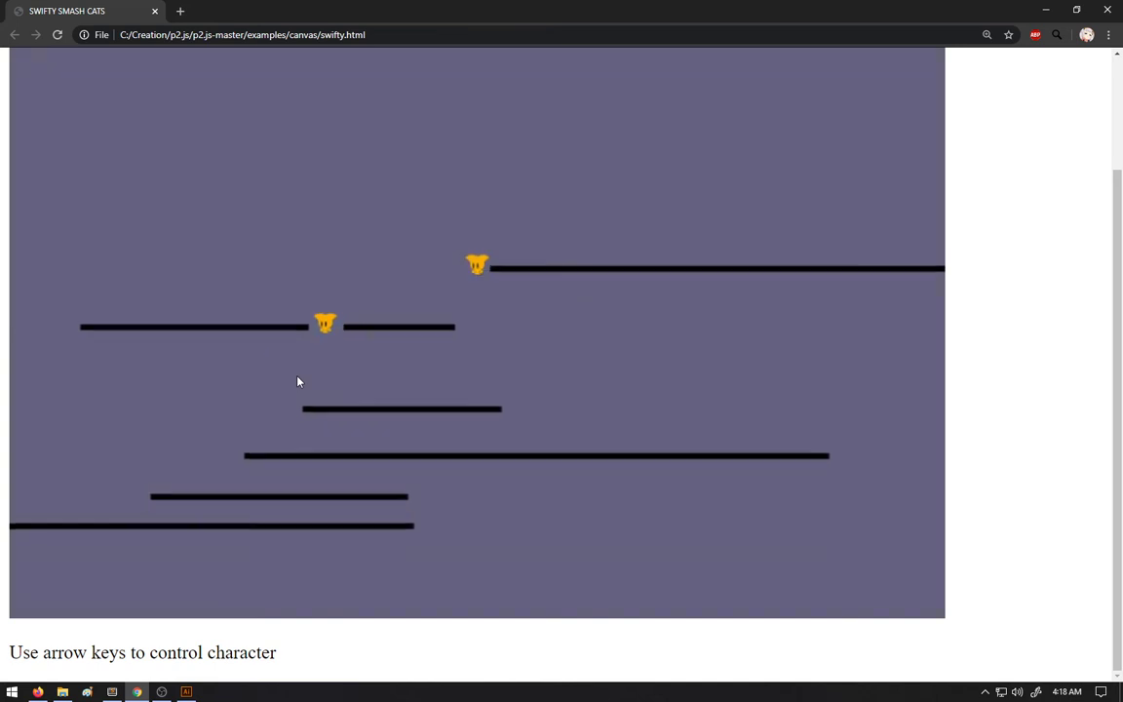
pyautogui.press('Right')
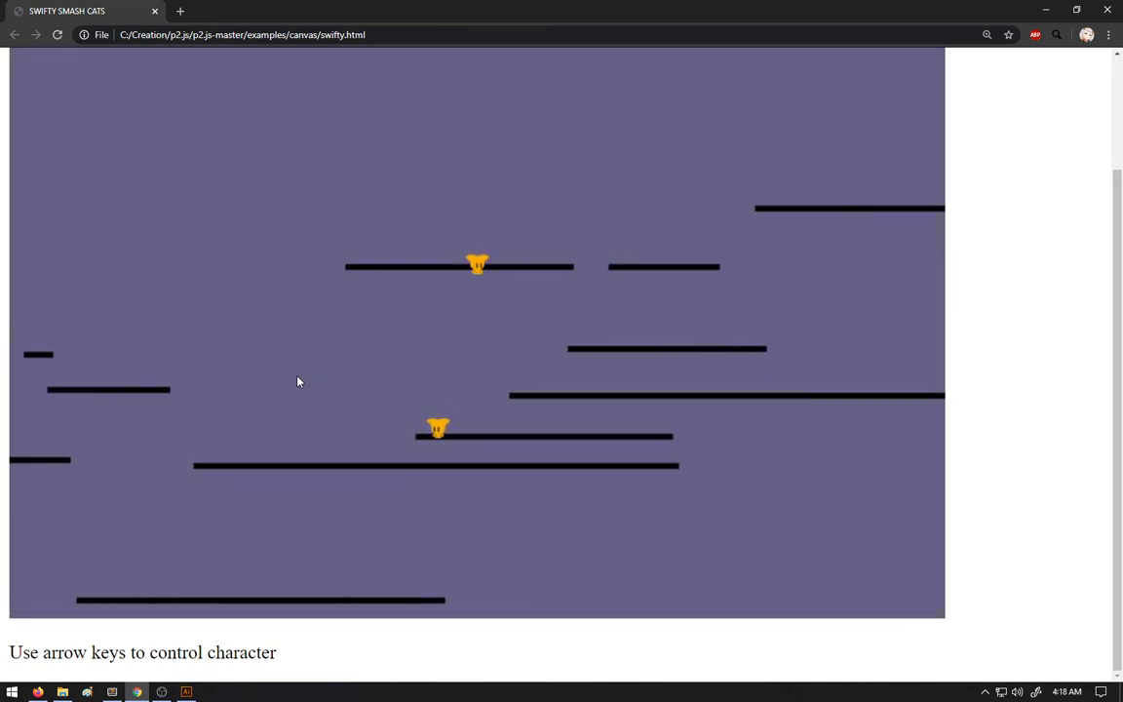
pyautogui.press('Up')
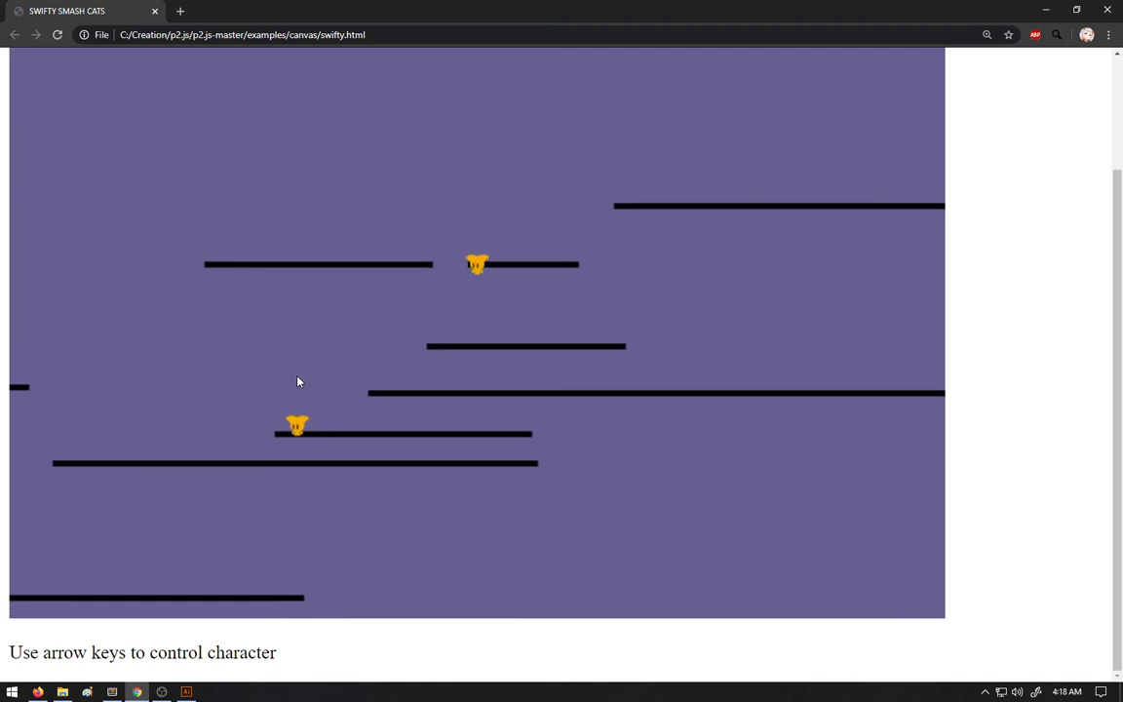
pyautogui.press('Left')
pyautogui.press('Left')
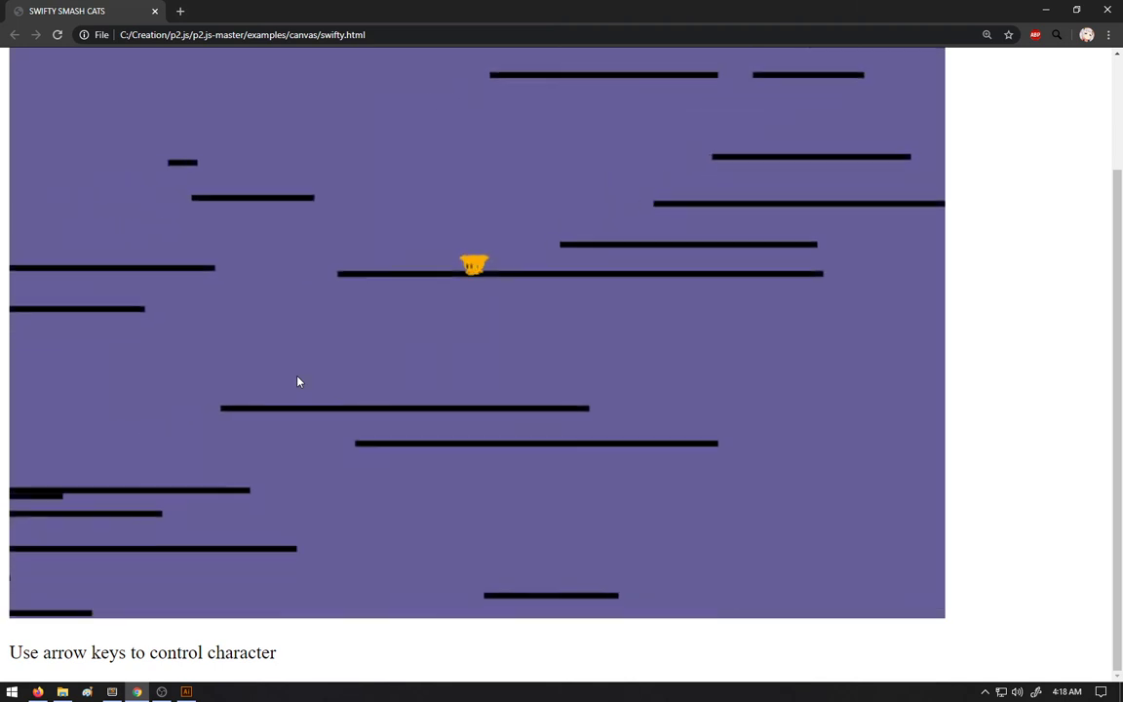
pyautogui.press('Right')
pyautogui.press('Left')
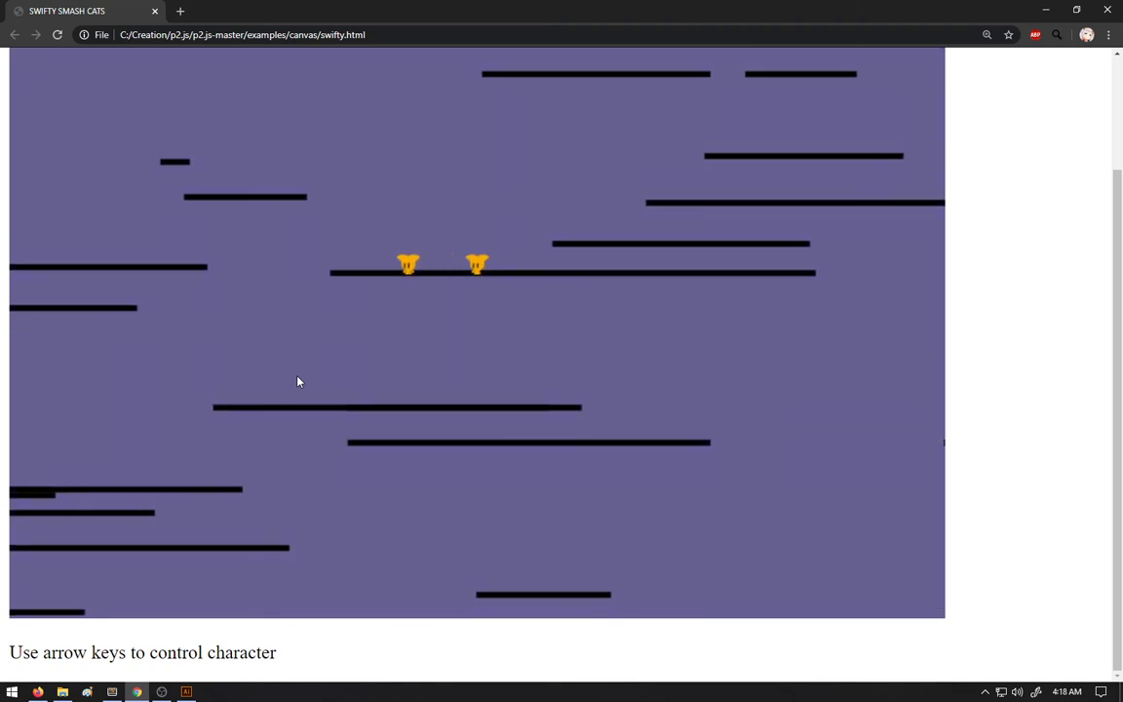
pyautogui.press('Left')
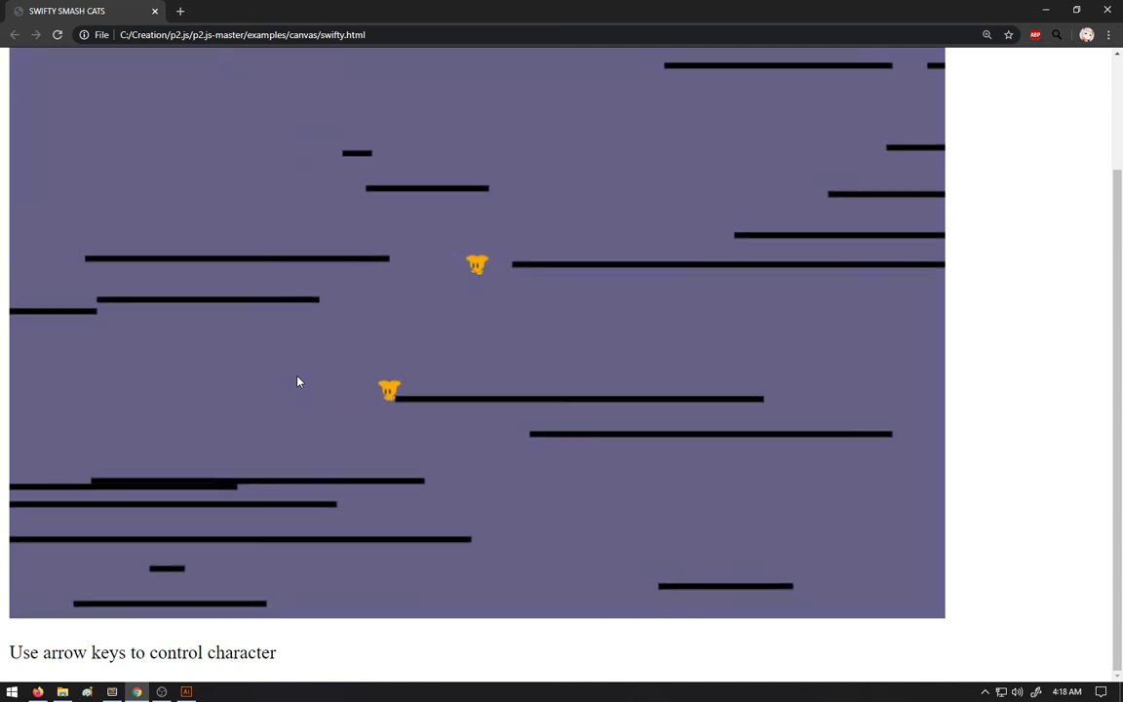
pyautogui.press('Right')
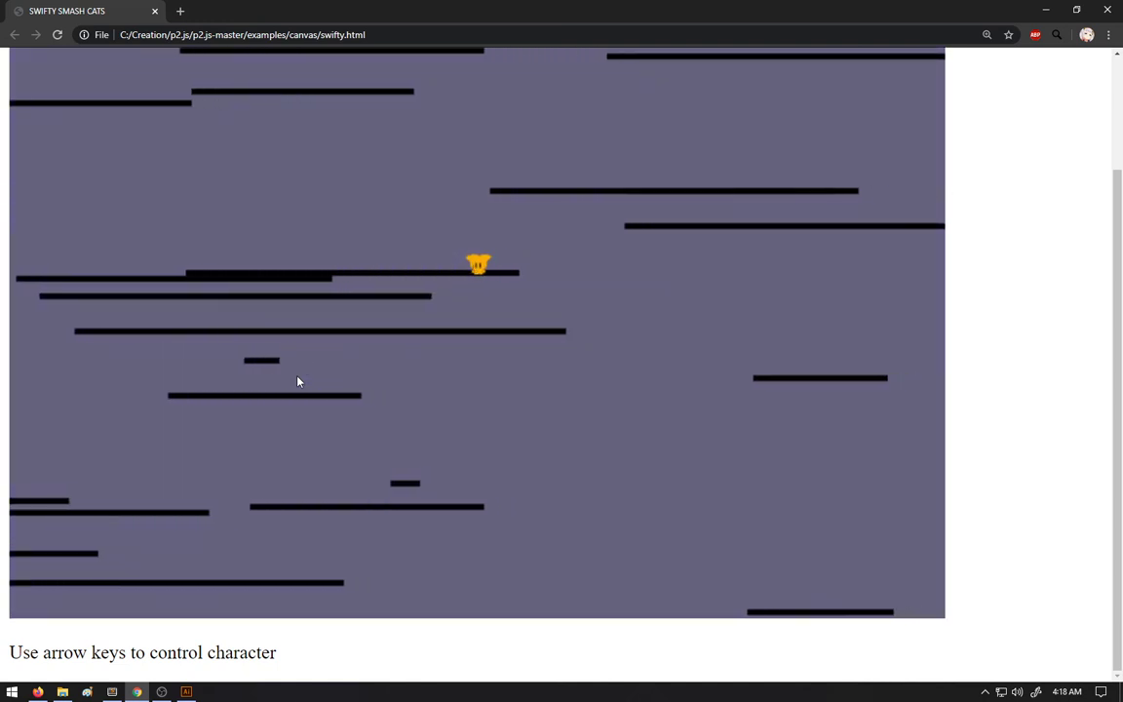
pyautogui.press('Left')
pyautogui.press('Left')
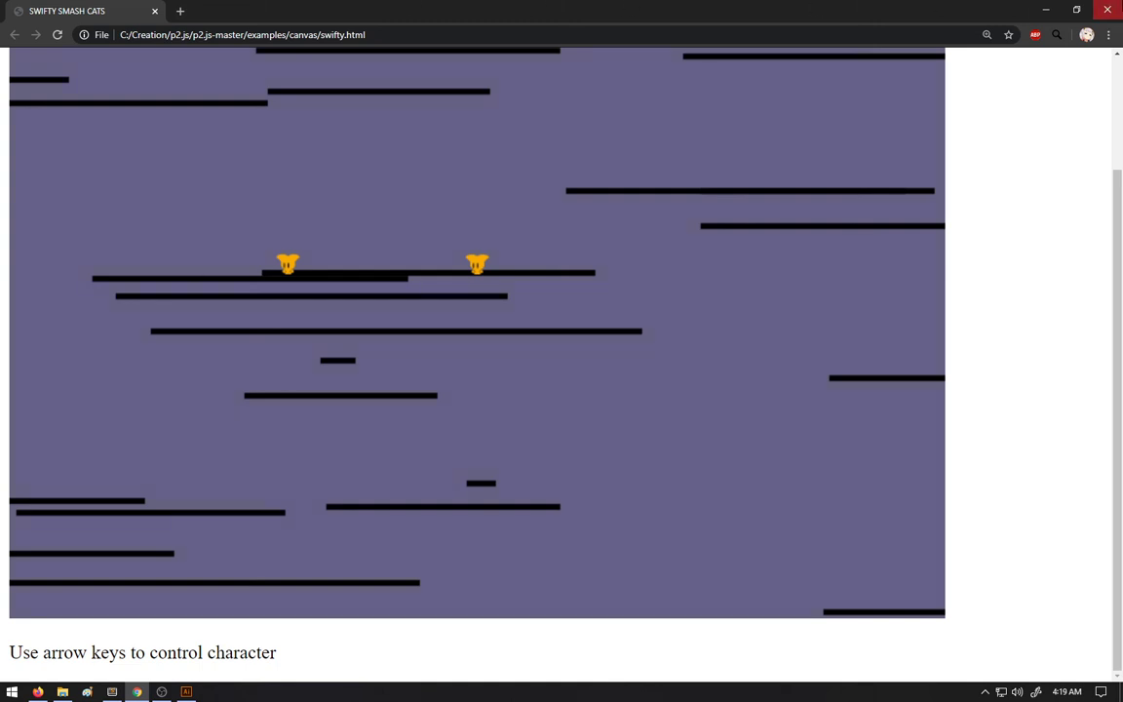
# Step: Close the browser demo to return to Illustrator, add a new layer on top and hide Layer 10
pyautogui.click(1107, 10)
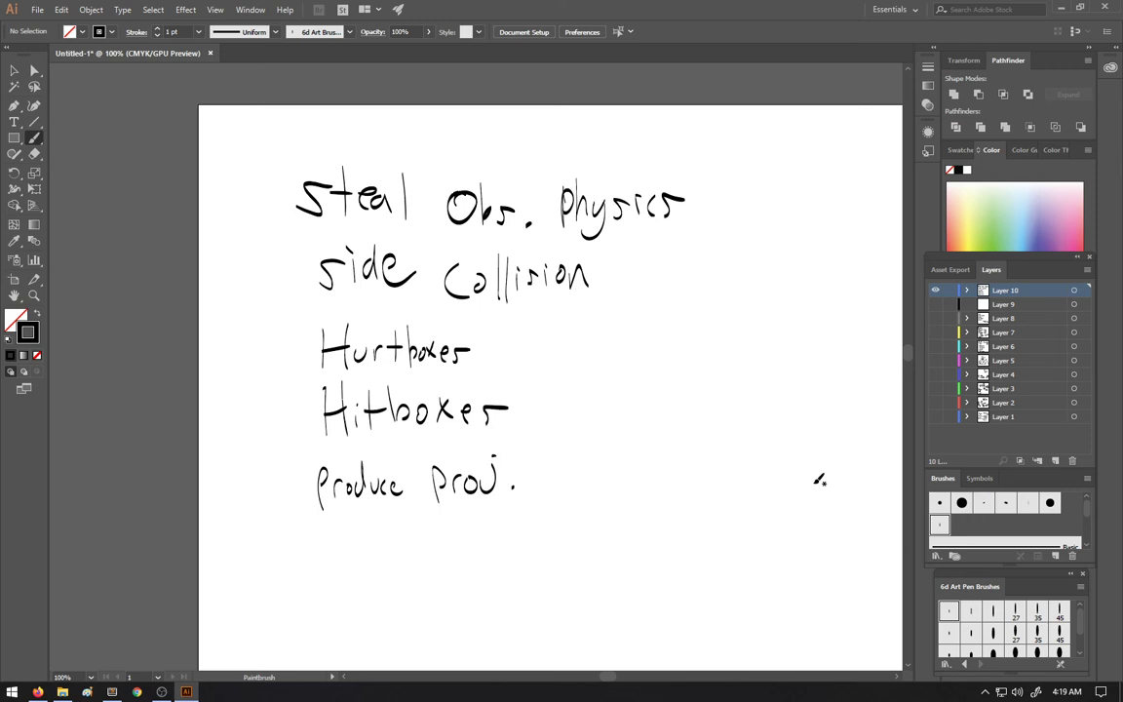
pyautogui.click(1054, 461)
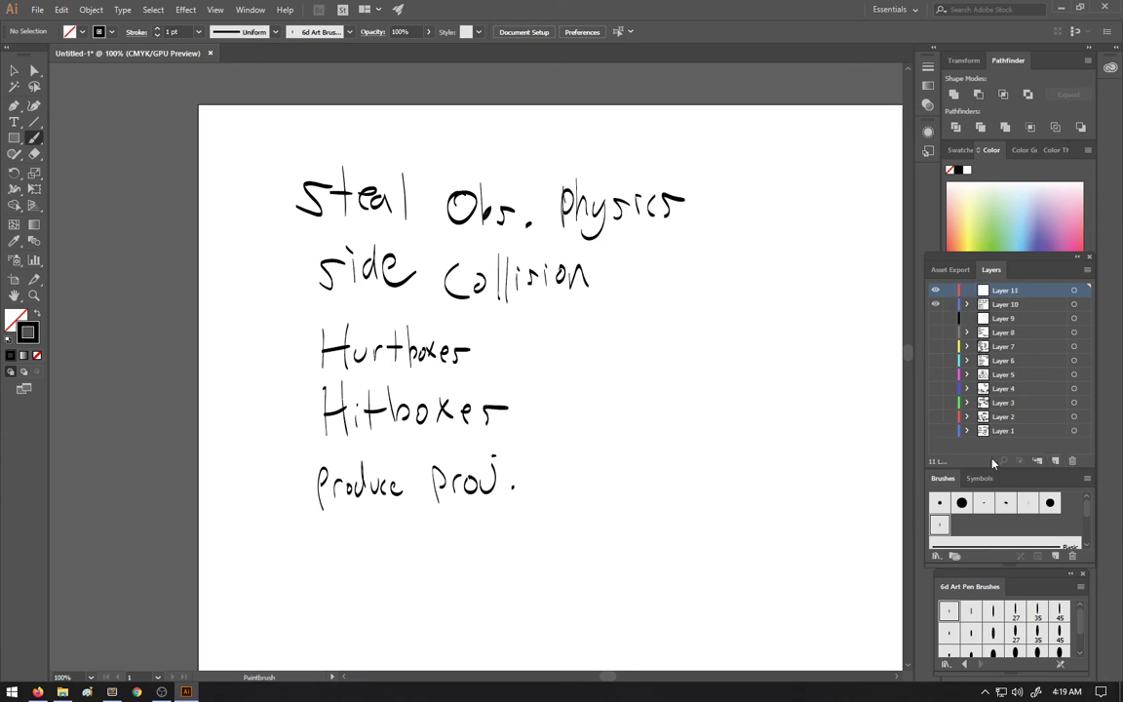
pyautogui.click(934, 304)
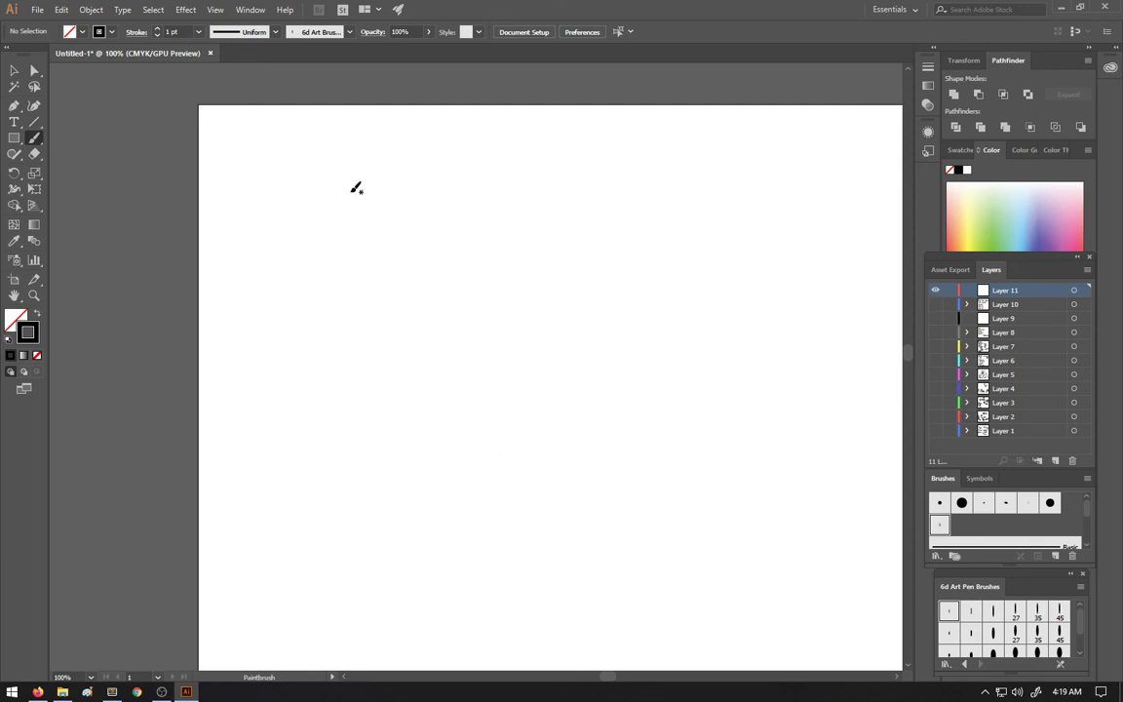
# Step: Handwrite the heading "Characters" near the artboard's top and branch it to "player or Com" just below
pyautogui.moveTo(358, 185)
pyautogui.mouseDown()
pyautogui.moveTo(364, 232)
pyautogui.moveTo(414, 232)
pyautogui.mouseUp()
pyautogui.moveTo(418, 232)
pyautogui.mouseDown()
pyautogui.moveTo(426, 209)
pyautogui.moveTo(439, 230)
pyautogui.moveTo(455, 229)
pyautogui.mouseUp()
pyautogui.moveTo(465, 201)
pyautogui.mouseDown()
pyautogui.moveTo(466, 232)
pyautogui.moveTo(473, 214)
pyautogui.mouseUp()
pyautogui.moveTo(481, 223)
pyautogui.mouseDown()
pyautogui.moveTo(490, 232)
pyautogui.moveTo(513, 213)
pyautogui.mouseUp()
pyautogui.moveTo(526, 212)
pyautogui.mouseDown()
pyautogui.moveTo(517, 234)
pyautogui.moveTo(554, 216)
pyautogui.mouseUp()
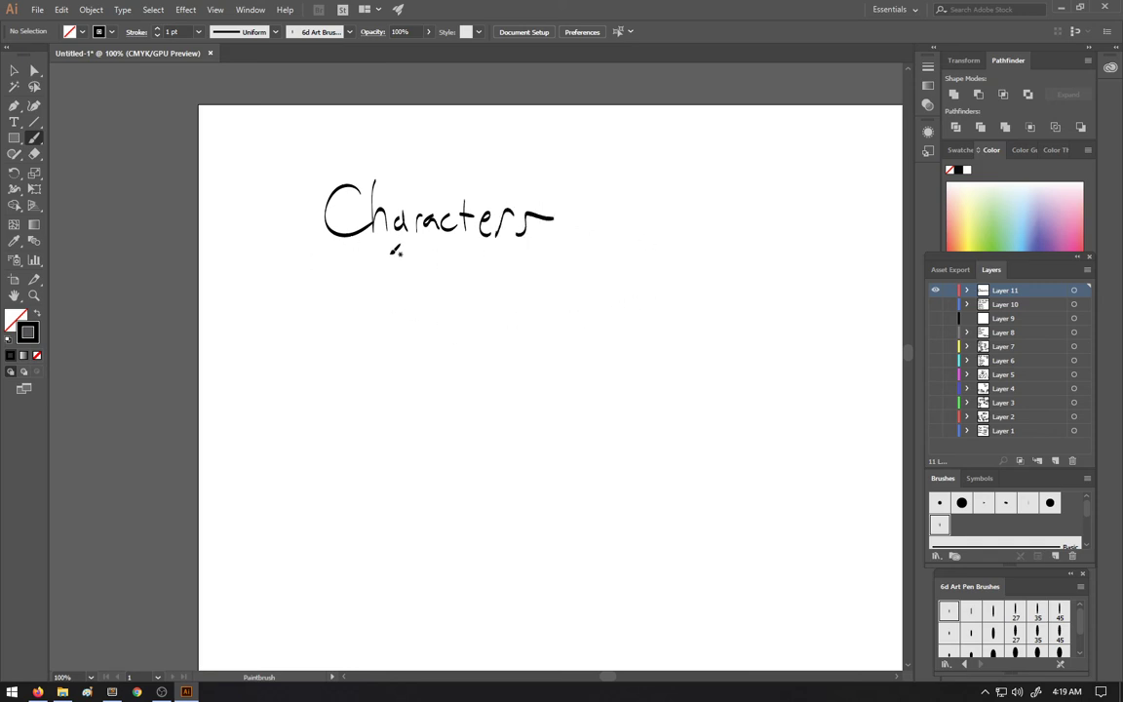
pyautogui.moveTo(398, 250); pyautogui.dragTo(413, 266)
pyautogui.moveTo(429, 267)
pyautogui.mouseDown()
pyautogui.moveTo(454, 291)
pyautogui.moveTo(455, 276)
pyautogui.moveTo(503, 291)
pyautogui.moveTo(549, 280)
pyautogui.moveTo(561, 291)
pyautogui.moveTo(591, 275)
pyautogui.moveTo(677, 286)
pyautogui.mouseUp()
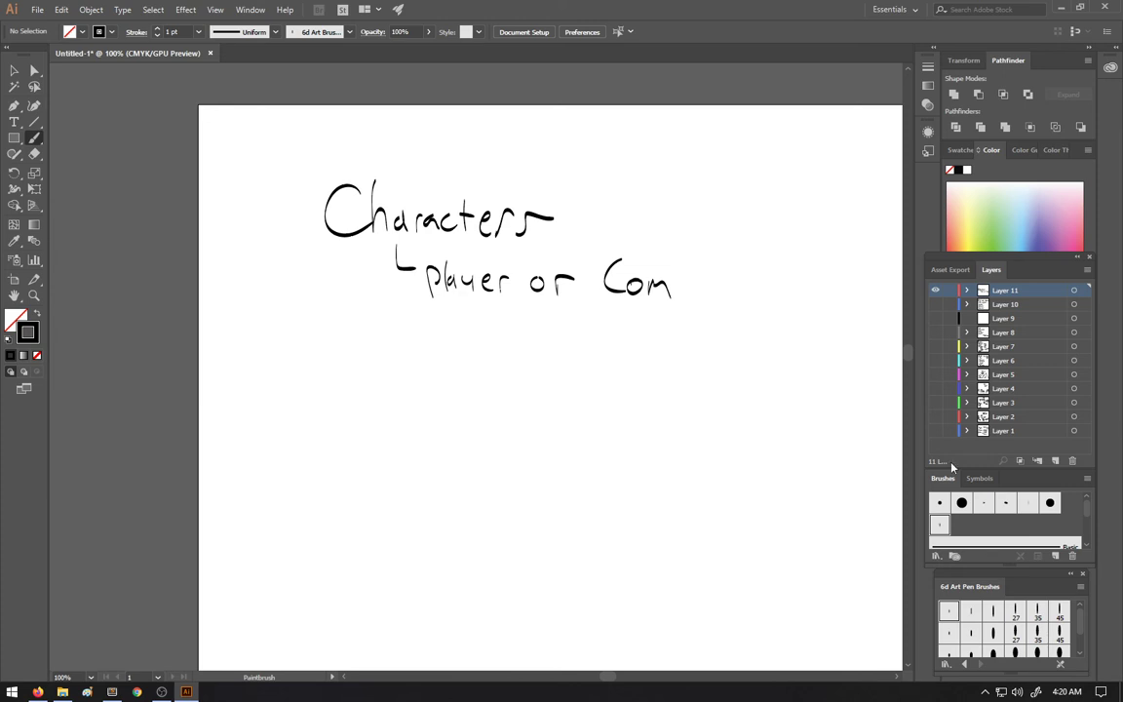
# Step: Create a new RGB document of 100 x 100 points, starting from the recent 140 x 140 pt custom preset
pyautogui.click(37, 10)
pyautogui.click(56, 26)
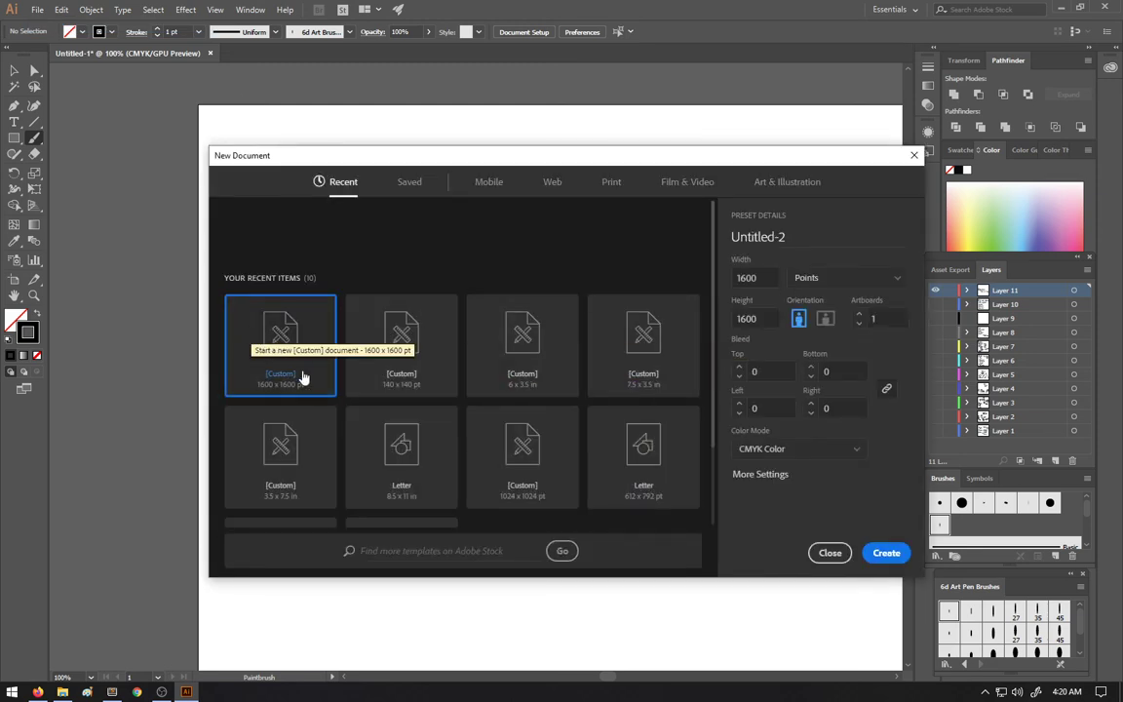
pyautogui.click(382, 343)
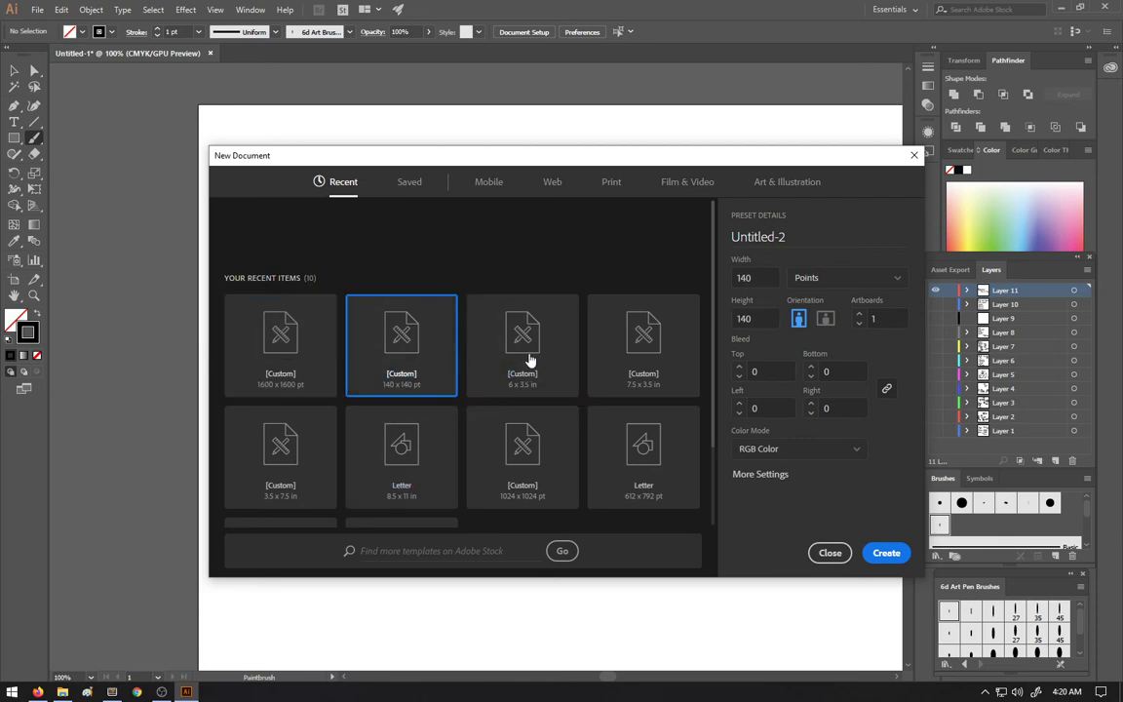
pyautogui.doubleClick(765, 280)
pyautogui.write('100')
pyautogui.press('Tab')
pyautogui.write('100')
pyautogui.click(886, 553)
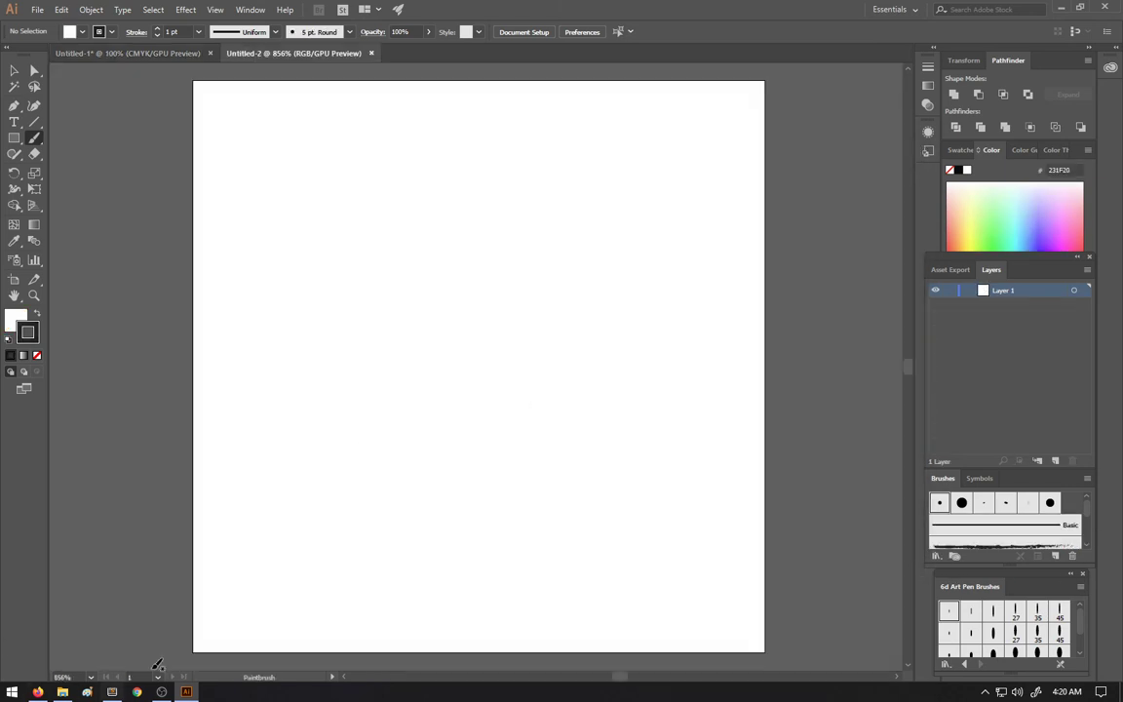
# Step: Switch to Chrome and open the bookmarked Observateur.html game page
pyautogui.click(136, 691)
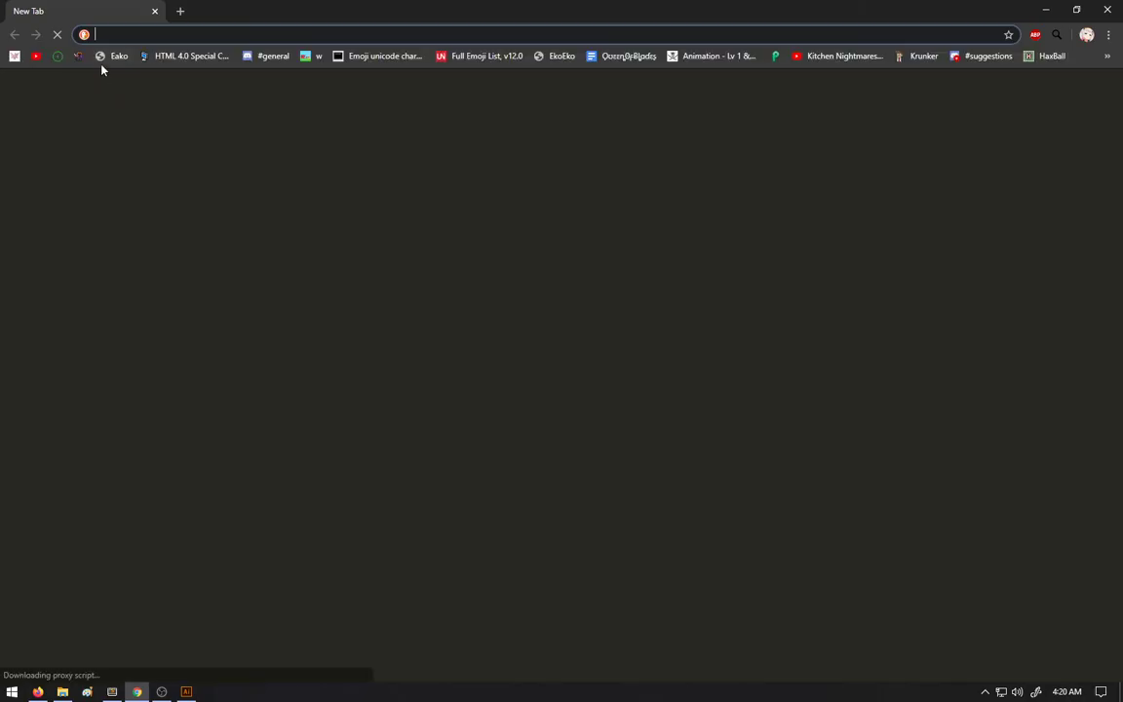
pyautogui.click(15, 55)
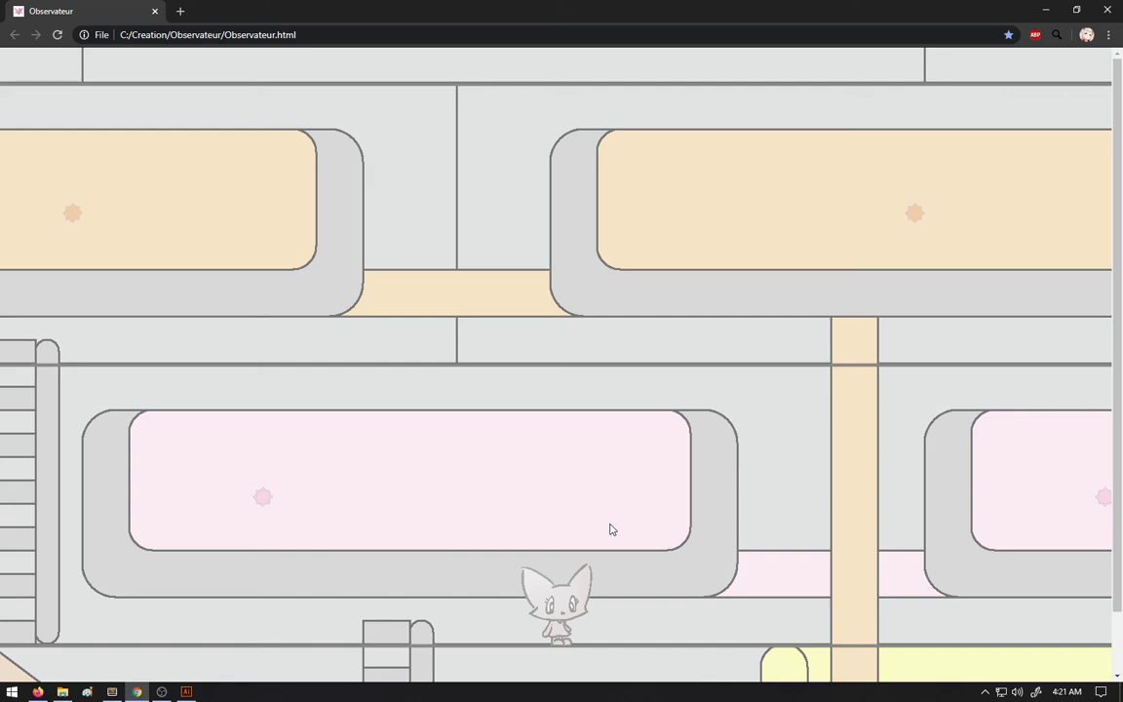
# Step: Close the browser game to return to Illustrator and inspect the new document's artboard with the Artboard tool, ending on the Paintbrush
pyautogui.click(1108, 9)
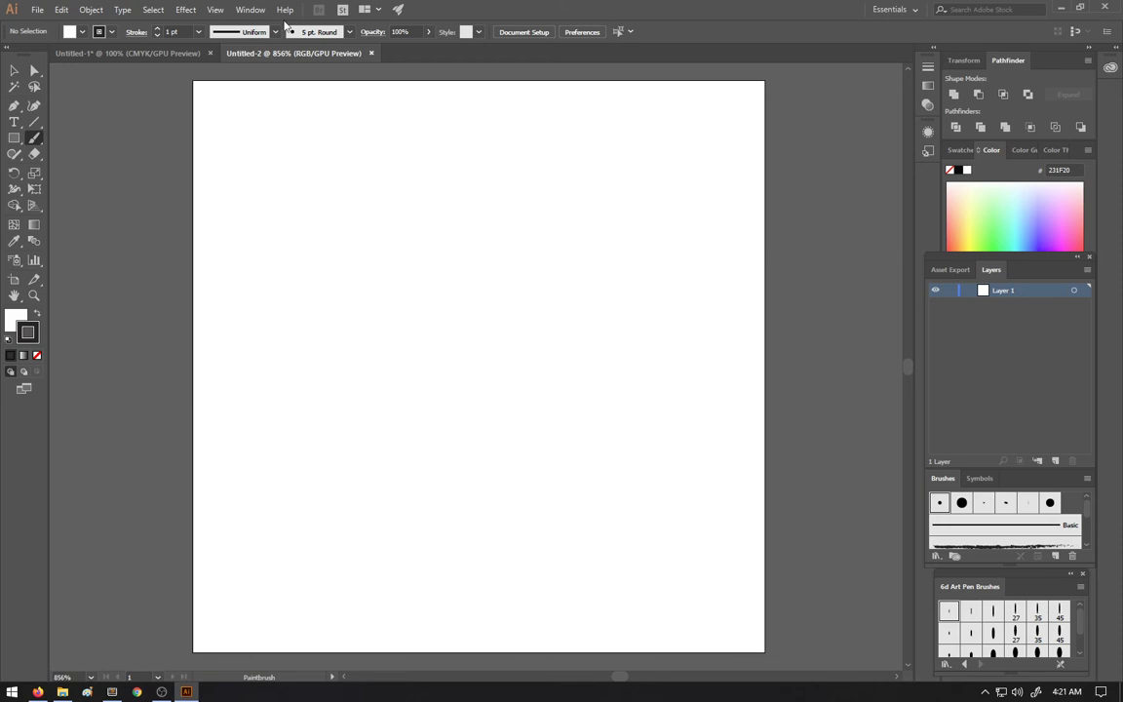
pyautogui.click(13, 280)
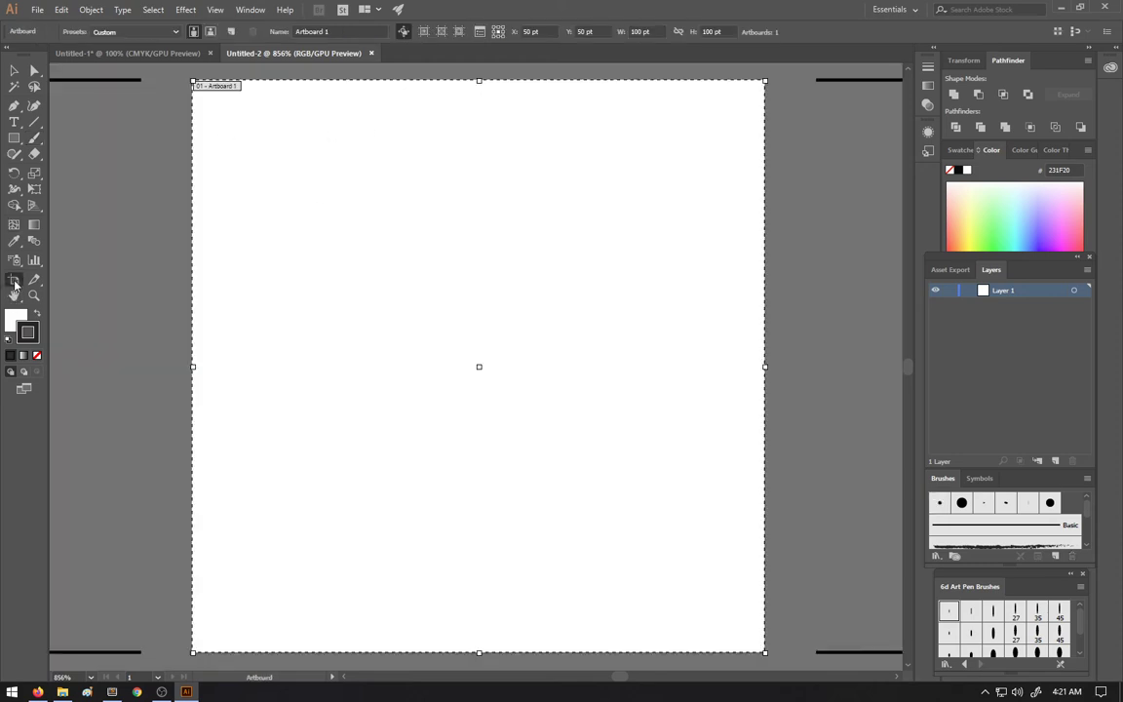
pyautogui.scroll(-2, 283, 283)
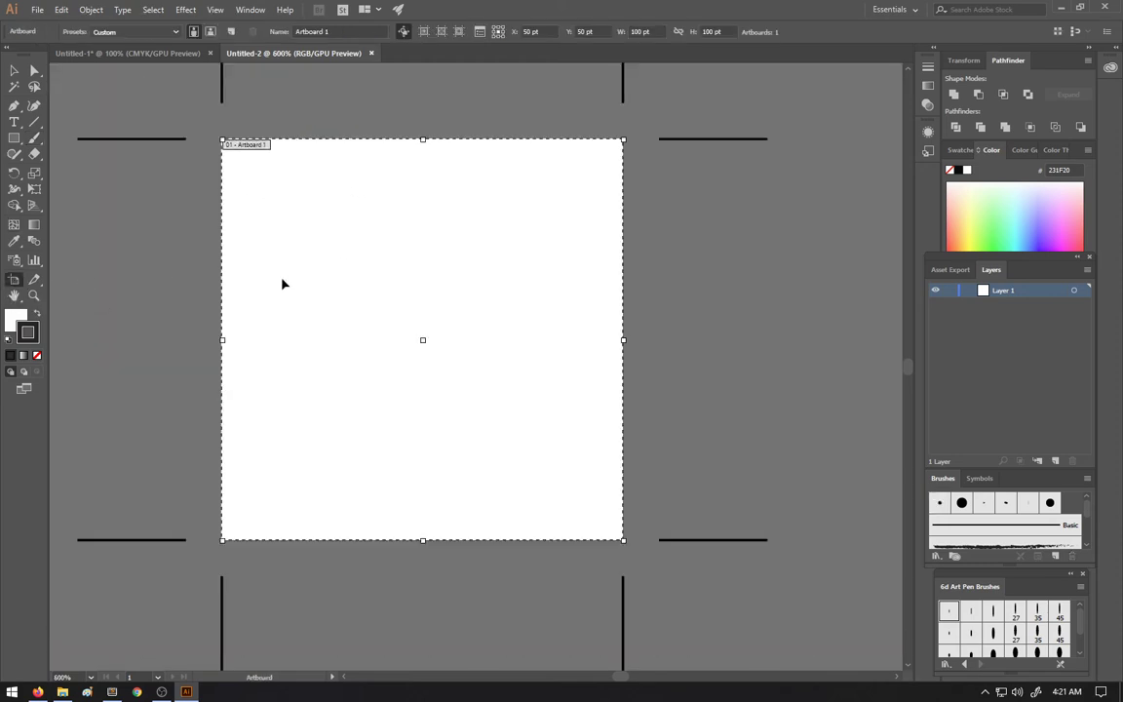
pyautogui.hscroll(-2, 282, 284)
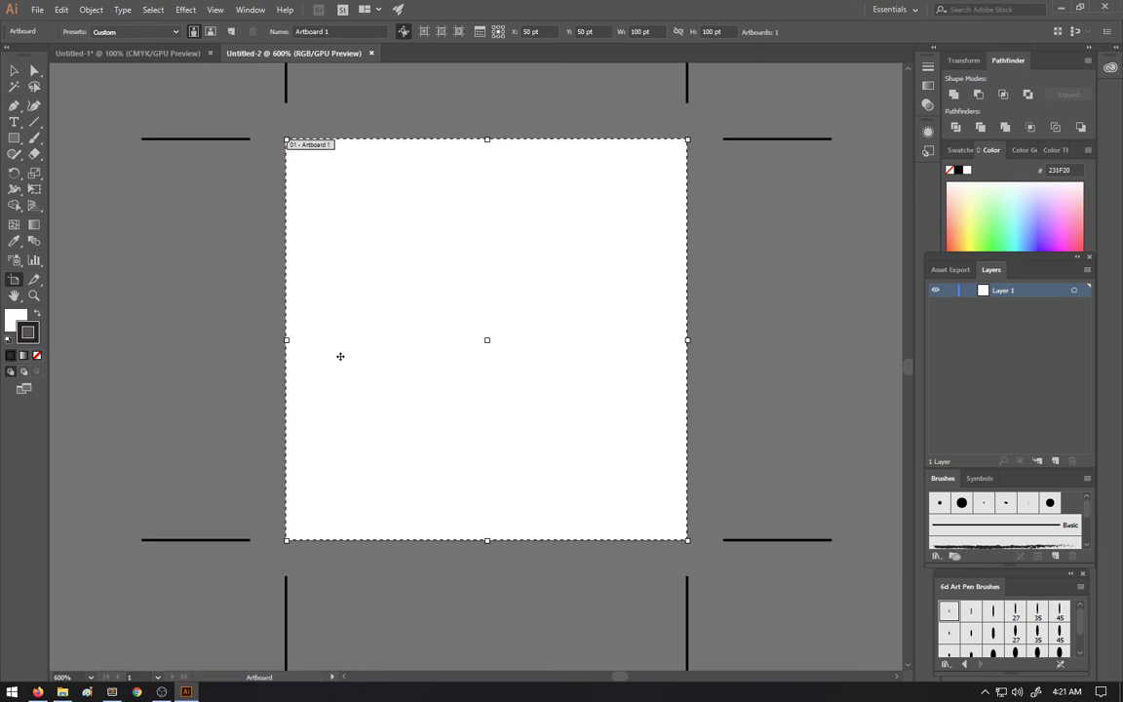
pyautogui.press('b')
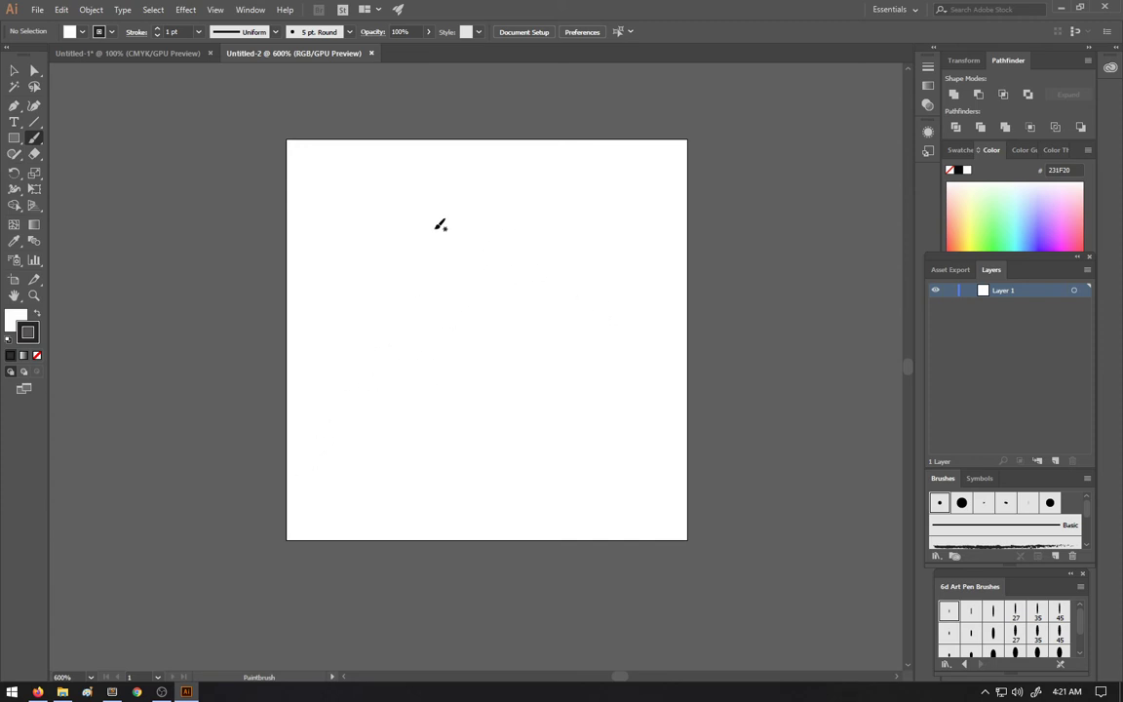
# Step: Choose the first 6d Art Pen brush for the Paintbrush, trying freehand strokes on the artboard and undoing each one
pyautogui.moveTo(441, 225); pyautogui.dragTo(341, 288)
pyautogui.hotkey('ctrl', 'z')
pyautogui.click(937, 557)
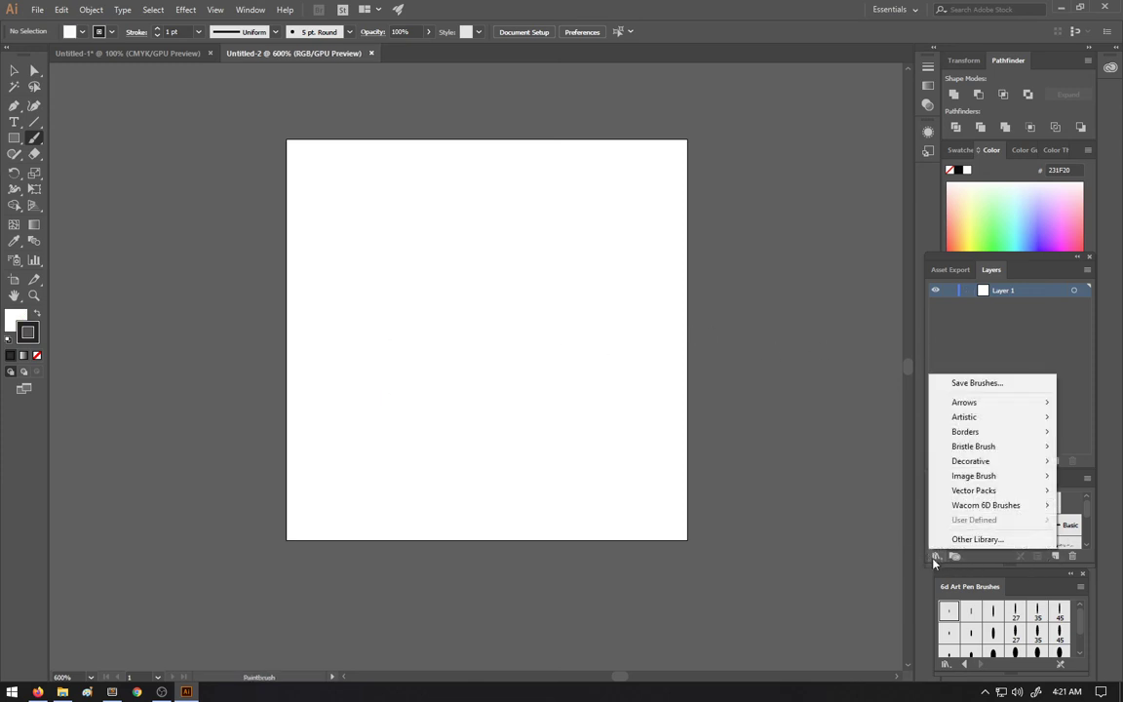
pyautogui.click(948, 612)
pyautogui.click(948, 612)
pyautogui.moveTo(409, 235)
pyautogui.mouseDown()
pyautogui.moveTo(343, 376)
pyautogui.moveTo(451, 393)
pyautogui.mouseUp()
pyautogui.hotkey('ctrl', 'z')
pyautogui.moveTo(444, 233); pyautogui.dragTo(585, 246)
pyautogui.hotkey('ctrl', 'z')
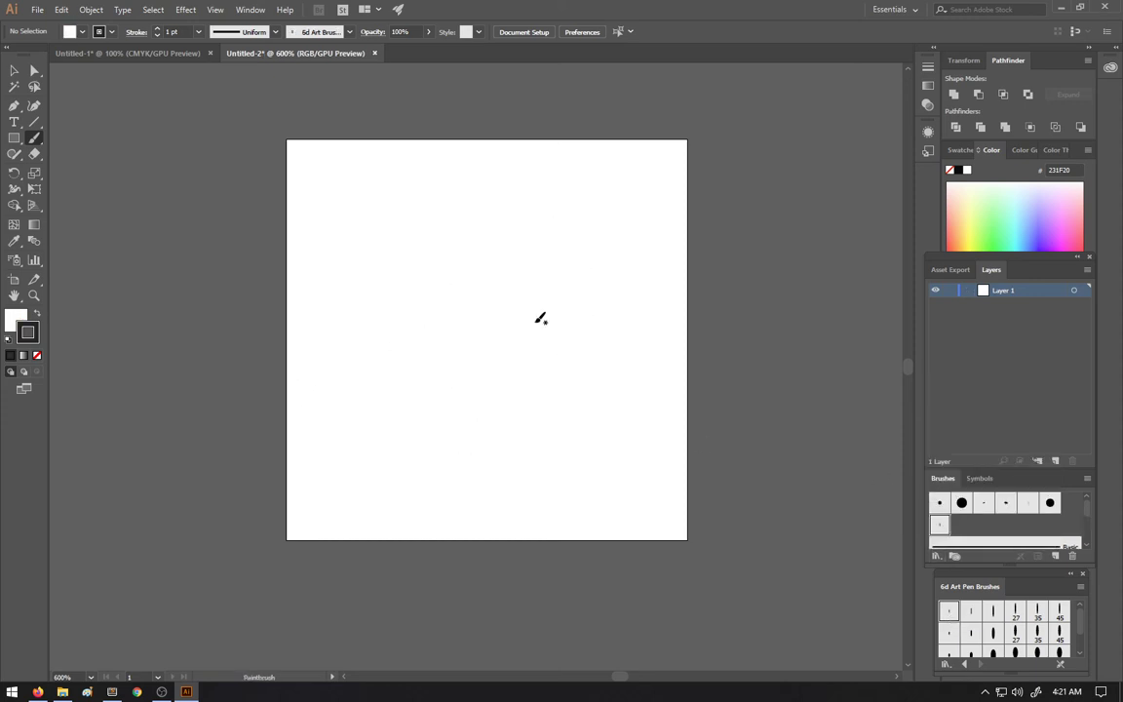
# Step: Sketch a wide oval head near the artboard's middle and a small triangular body below it, undoing and redrawing unsatisfactory strokes
pyautogui.scroll(-2, 436, 238)
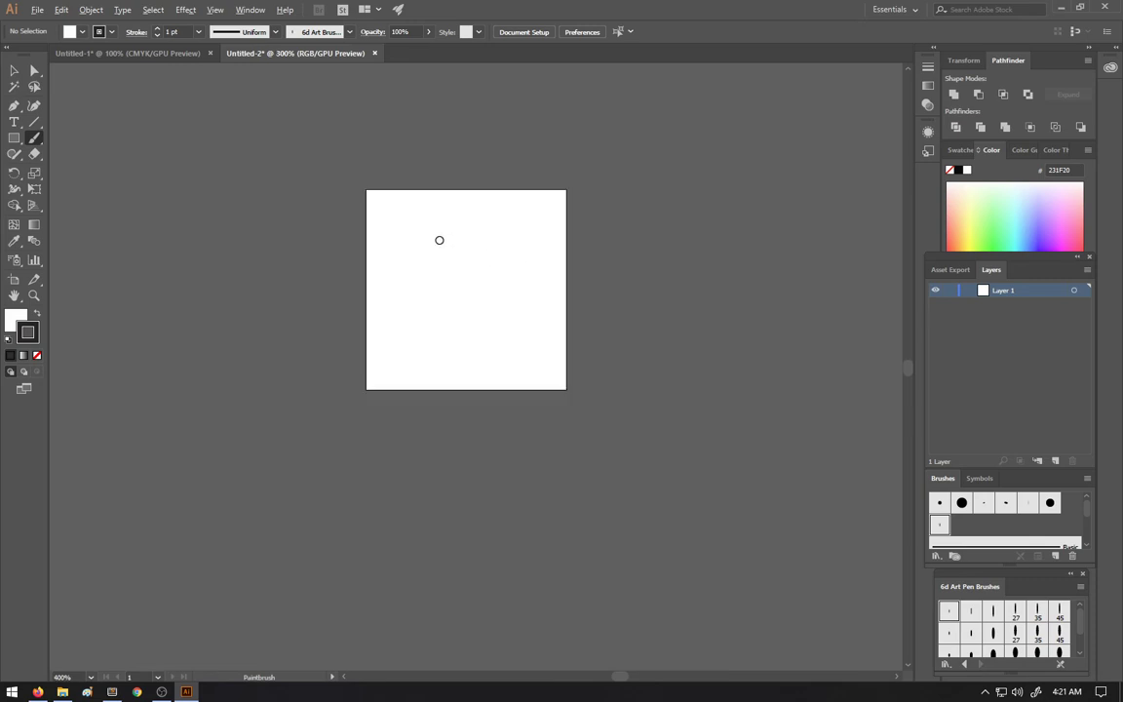
pyautogui.scroll(2, 443, 234)
pyautogui.hscroll(-2, 448, 251)
pyautogui.scroll(1, 453, 270)
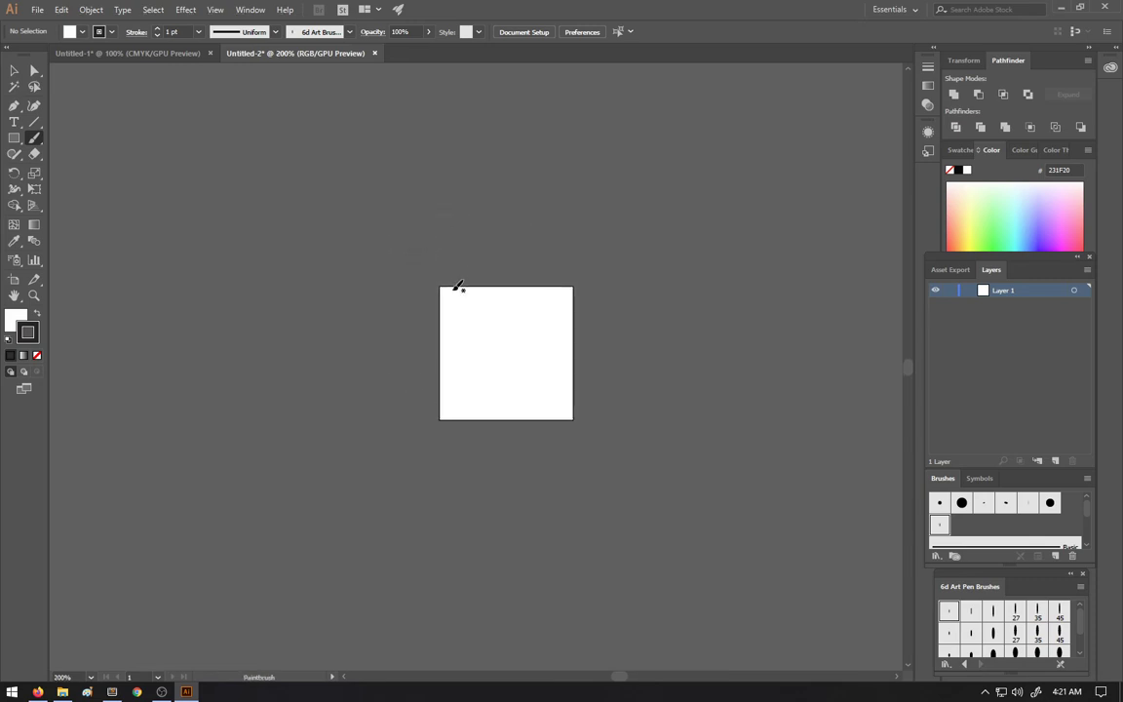
pyautogui.moveTo(481, 335)
pyautogui.mouseDown()
pyautogui.moveTo(495, 386)
pyautogui.moveTo(514, 386)
pyautogui.mouseUp()
pyautogui.moveTo(460, 353)
pyautogui.mouseDown()
pyautogui.moveTo(534, 330)
pyautogui.moveTo(471, 363)
pyautogui.moveTo(500, 328)
pyautogui.moveTo(487, 365)
pyautogui.moveTo(517, 331)
pyautogui.moveTo(536, 368)
pyautogui.mouseUp()
pyautogui.hotkey('ctrl', 'z')
pyautogui.hotkey('ctrl', 'z')
pyautogui.hotkey('ctrl', 'z')
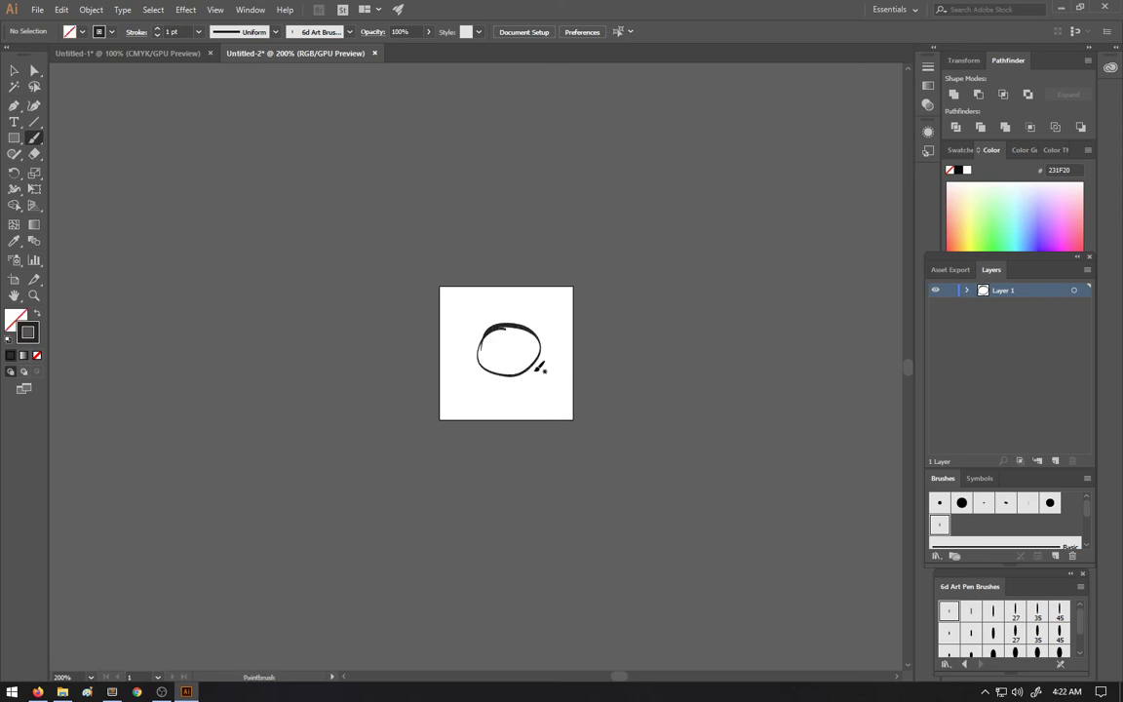
pyautogui.hotkey('ctrl', 'z')
pyautogui.moveTo(505, 324)
pyautogui.mouseDown()
pyautogui.moveTo(479, 362)
pyautogui.moveTo(531, 370)
pyautogui.moveTo(534, 335)
pyautogui.moveTo(480, 353)
pyautogui.moveTo(504, 378)
pyautogui.moveTo(501, 403)
pyautogui.moveTo(523, 387)
pyautogui.moveTo(511, 372)
pyautogui.moveTo(494, 392)
pyautogui.moveTo(529, 374)
pyautogui.mouseUp()
pyautogui.hotkey('ctrl', 'z')
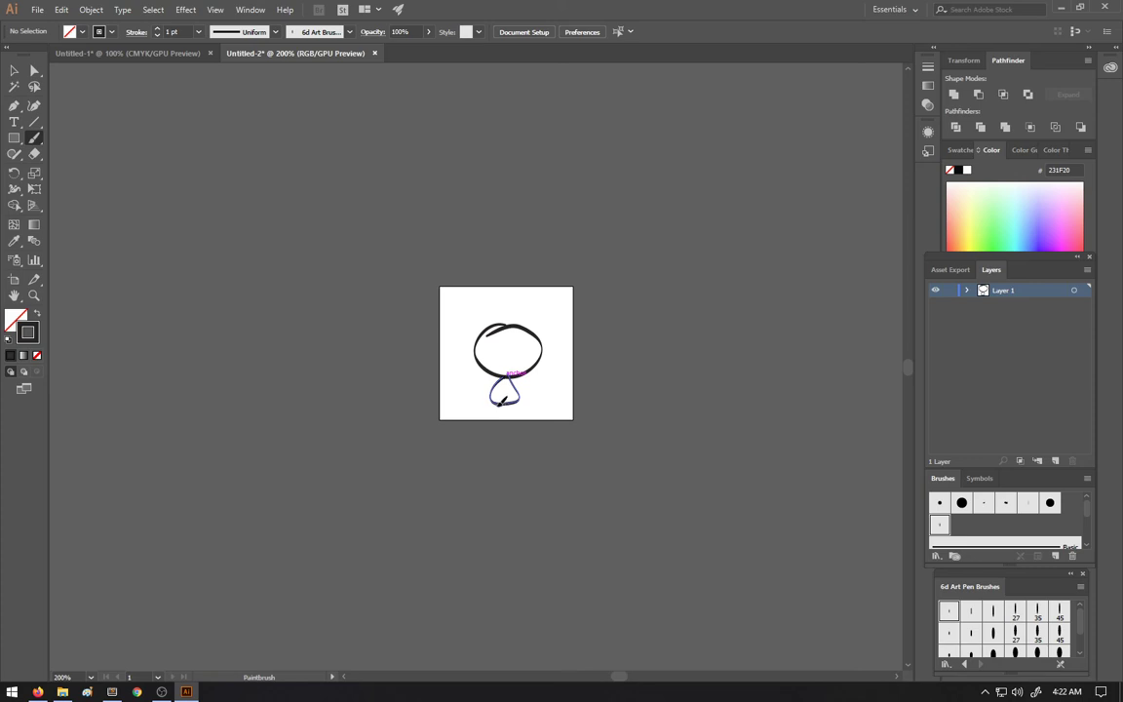
# Step: Brush in the character's feet, small arms, curved tail and two large pointed ears, undoing stray strokes
pyautogui.moveTo(478, 417); pyautogui.dragTo(509, 409)
pyautogui.hotkey('ctrl', 'z')
pyautogui.hotkey('ctrl', 'z')
pyautogui.press('z')
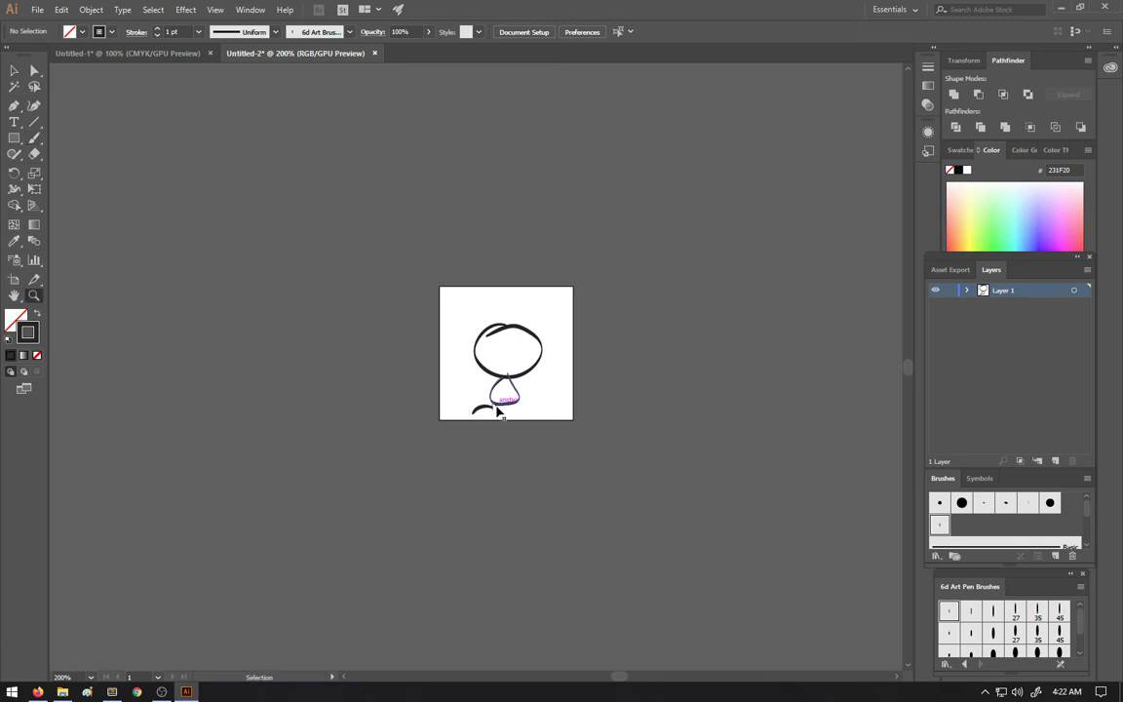
pyautogui.hotkey('ctrl', 'z')
pyautogui.press('b')
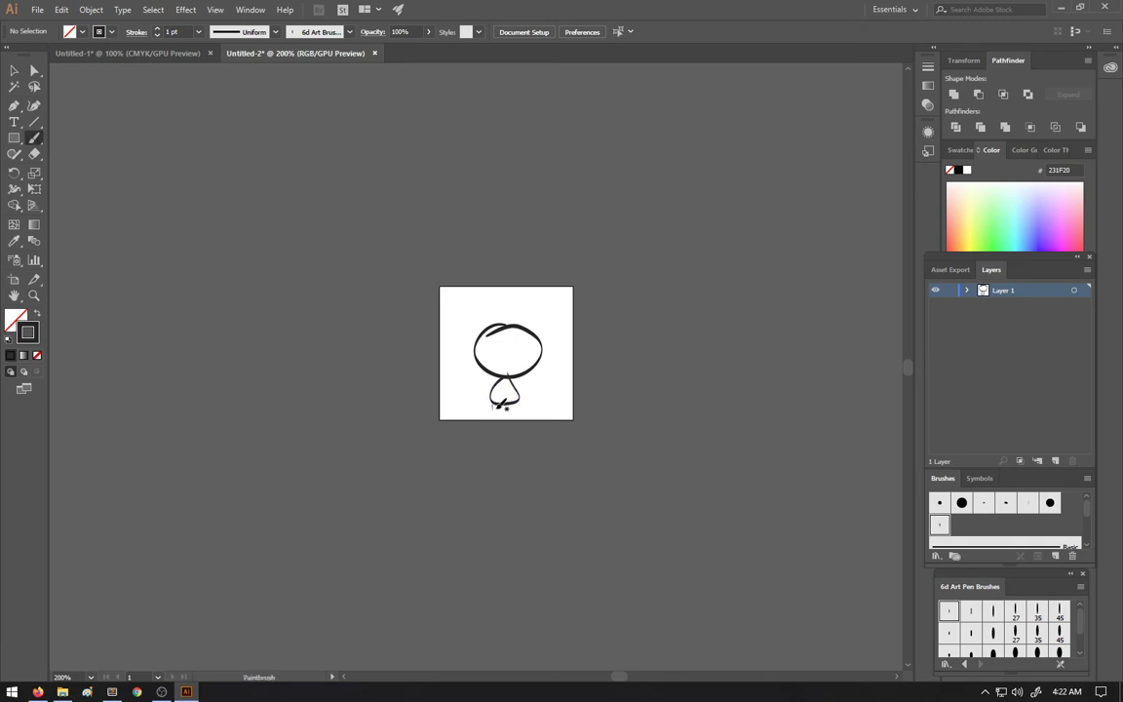
pyautogui.moveTo(493, 419)
pyautogui.mouseDown()
pyautogui.moveTo(554, 407)
pyautogui.moveTo(536, 401)
pyautogui.moveTo(551, 426)
pyautogui.moveTo(514, 385)
pyautogui.moveTo(484, 405)
pyautogui.moveTo(530, 397)
pyautogui.moveTo(481, 381)
pyautogui.moveTo(482, 397)
pyautogui.moveTo(464, 343)
pyautogui.moveTo(464, 372)
pyautogui.moveTo(499, 390)
pyautogui.moveTo(451, 342)
pyautogui.moveTo(465, 383)
pyautogui.moveTo(488, 392)
pyautogui.moveTo(460, 302)
pyautogui.moveTo(541, 305)
pyautogui.moveTo(548, 357)
pyautogui.mouseUp()
pyautogui.hotkey('ctrl', 'z')
pyautogui.hotkey('ctrl', 'z')
pyautogui.hotkey('ctrl', 'z')
pyautogui.hotkey('ctrl', 'z')
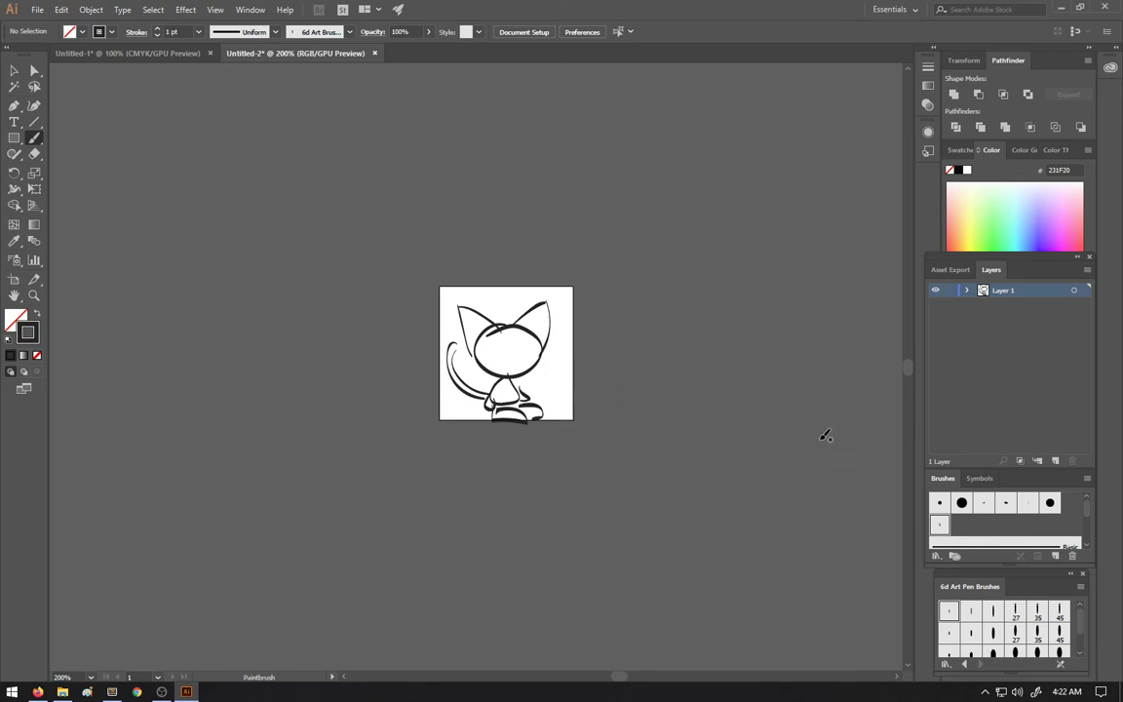
# Step: Add a new layer above the cat sketch and make Layer 1 active again with the Selection tool
pyautogui.click(1056, 461)
pyautogui.click(1008, 306)
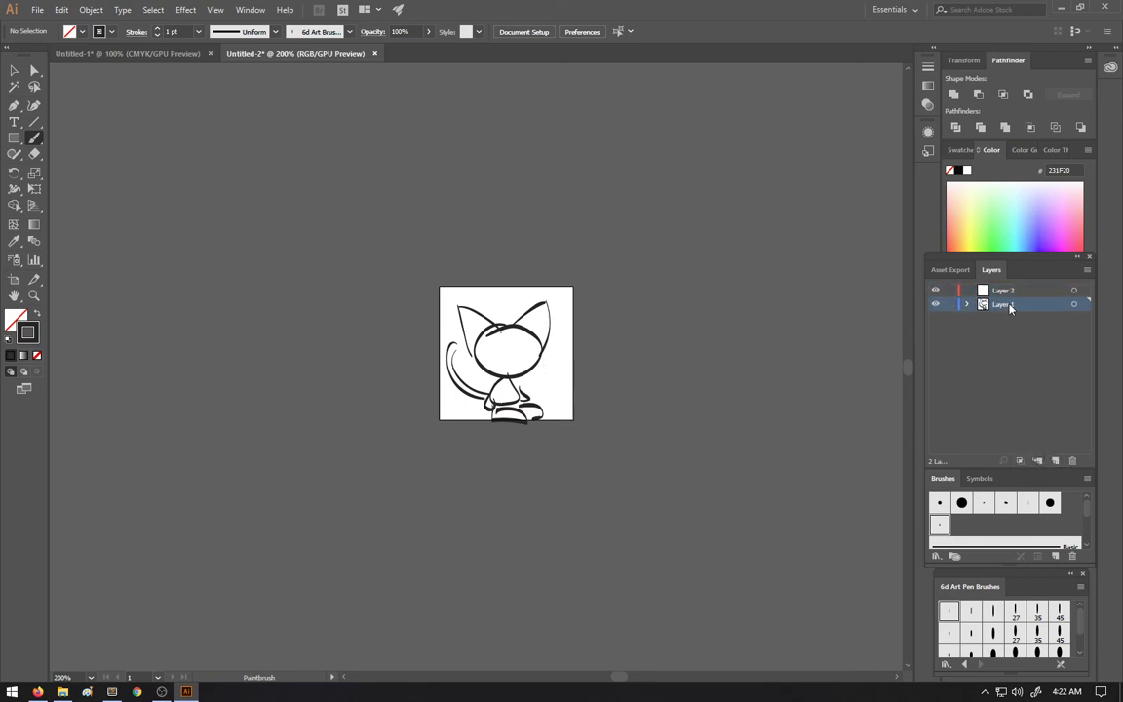
pyautogui.press('v')
# Step: Recolour all strokes of the cat sketch pink, F9B2C6, and deselect them
pyautogui.scroll(-2, 695, 261)
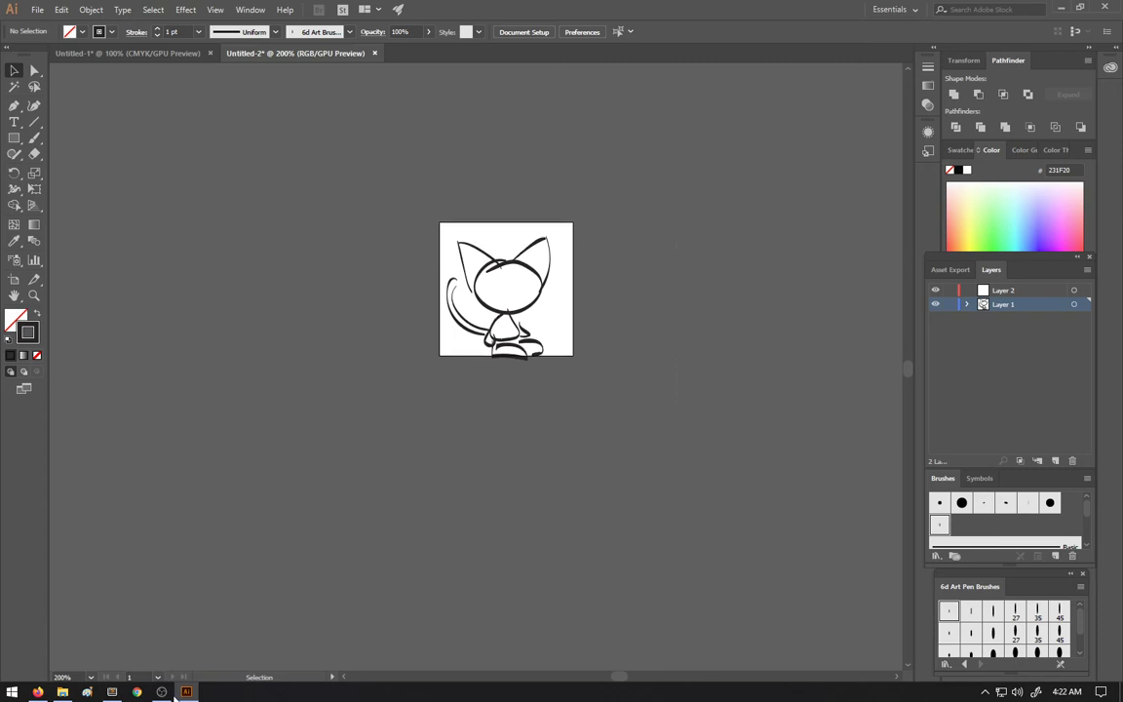
pyautogui.hotkey('ctrl', 'a')
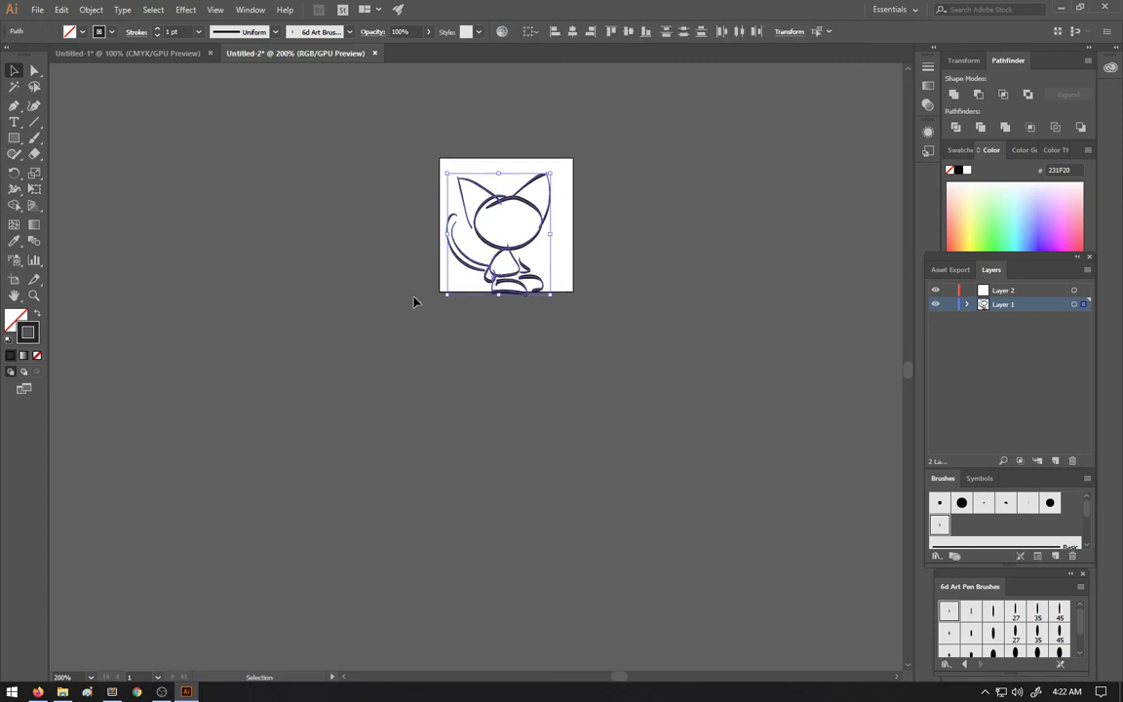
pyautogui.doubleClick(26, 334)
pyautogui.moveTo(19, 98)
pyautogui.mouseDown()
pyautogui.moveTo(93, 75)
pyautogui.moveTo(63, 50)
pyautogui.mouseUp()
pyautogui.click(332, 52)
pyautogui.click(332, 187)
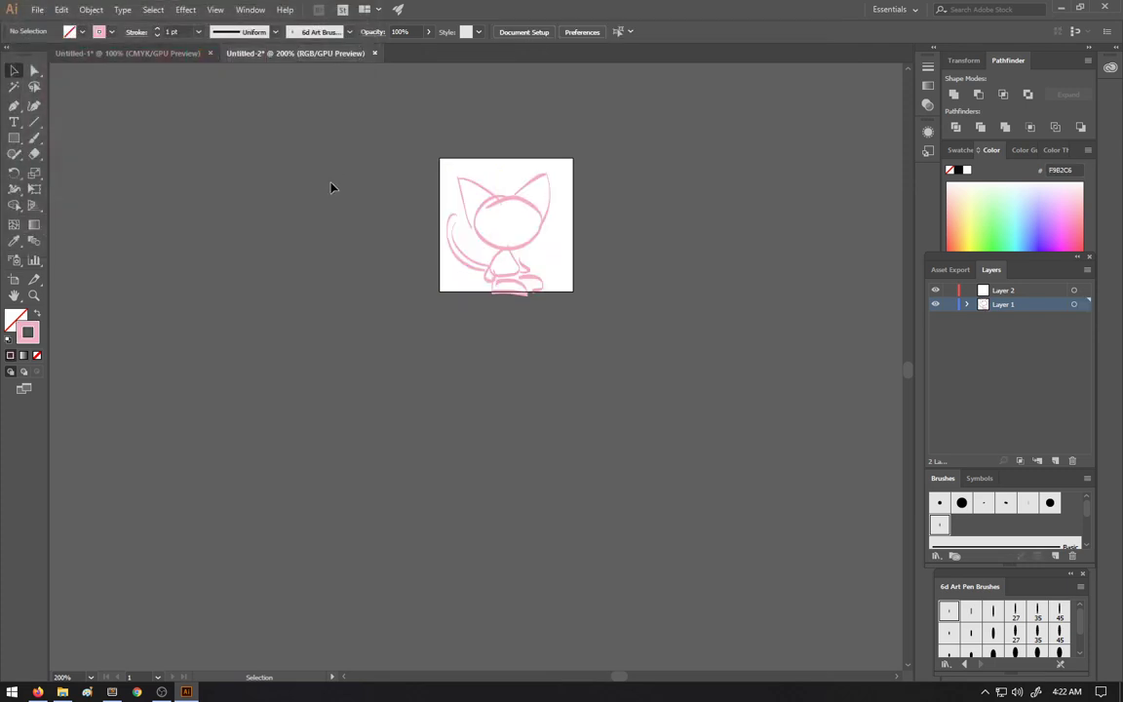
# Step: Lighten the whole cat sketch to the pale pink stroke colour F4D3DD and deselect it
pyautogui.scroll(3, 332, 187)
pyautogui.hotkey('ctrl', 'a')
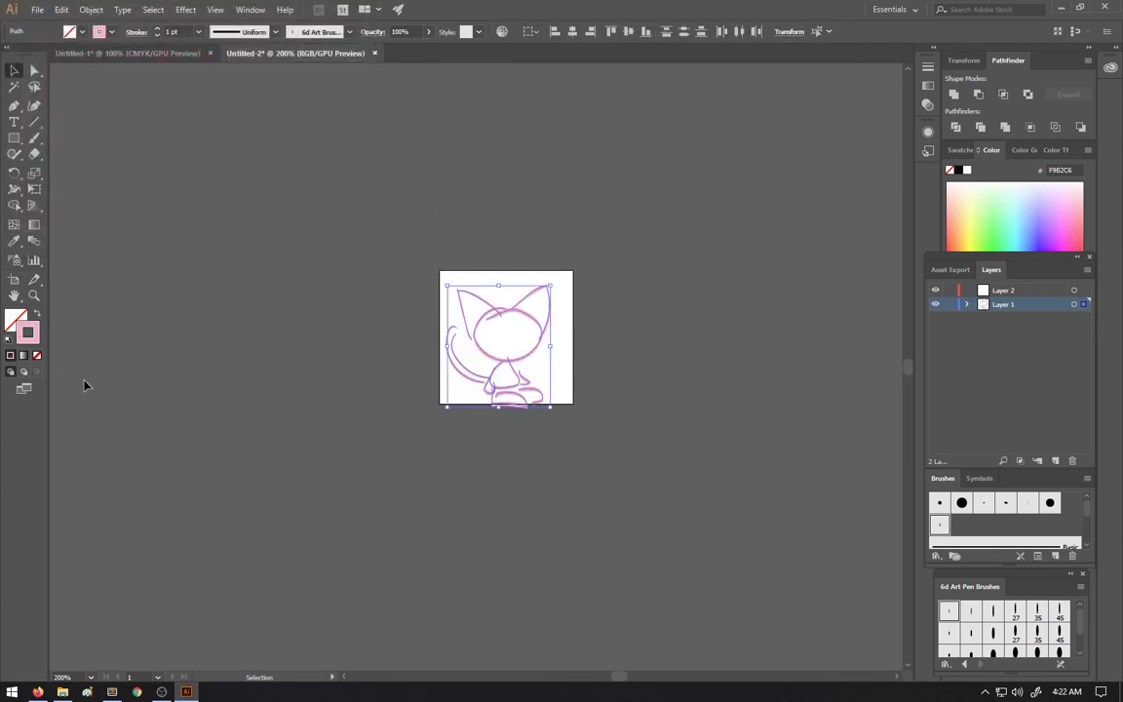
pyautogui.doubleClick(26, 331)
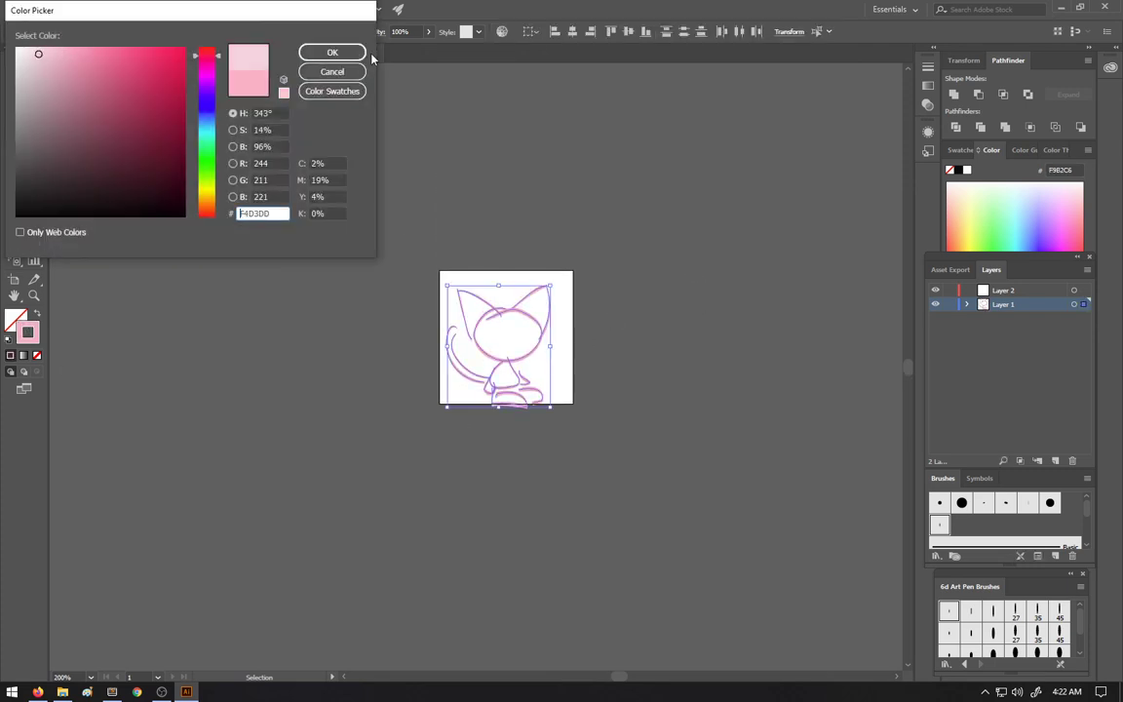
pyautogui.click(333, 53)
pyautogui.click(376, 235)
pyautogui.scroll(1, 421, 281)
pyautogui.hscroll(-2, 428, 286)
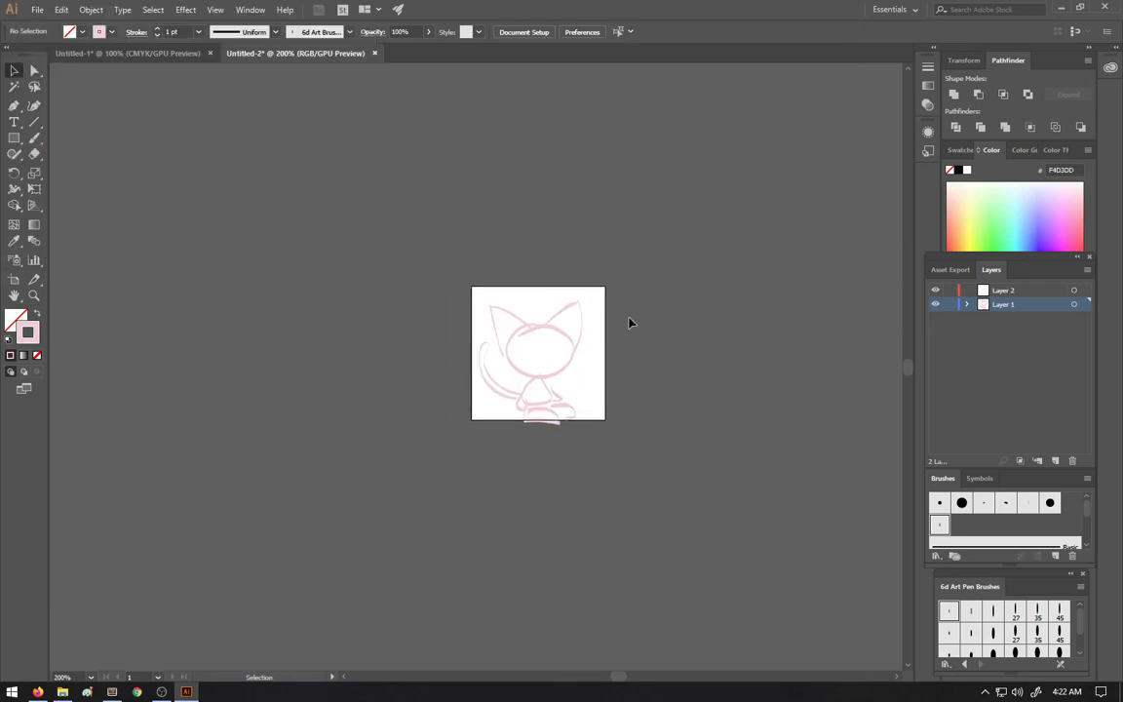
# Step: Make Layer 2 active with the Paintbrush and set the stroke colour to grey, 727272
pyautogui.press('b')
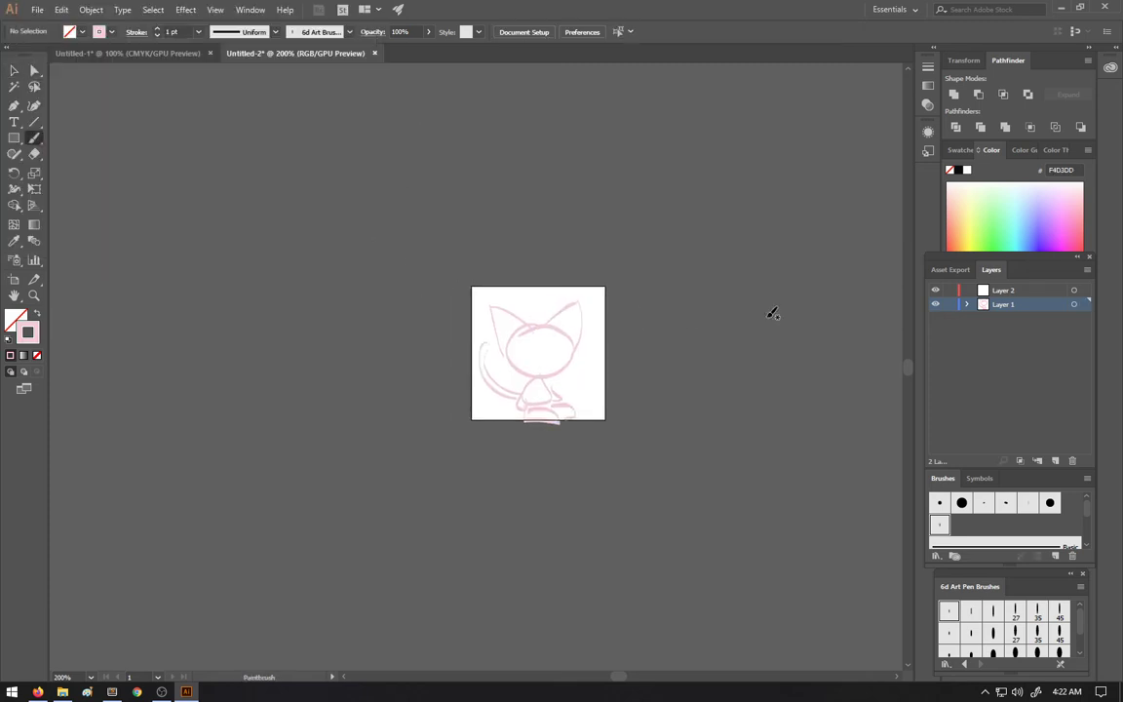
pyautogui.click(971, 291)
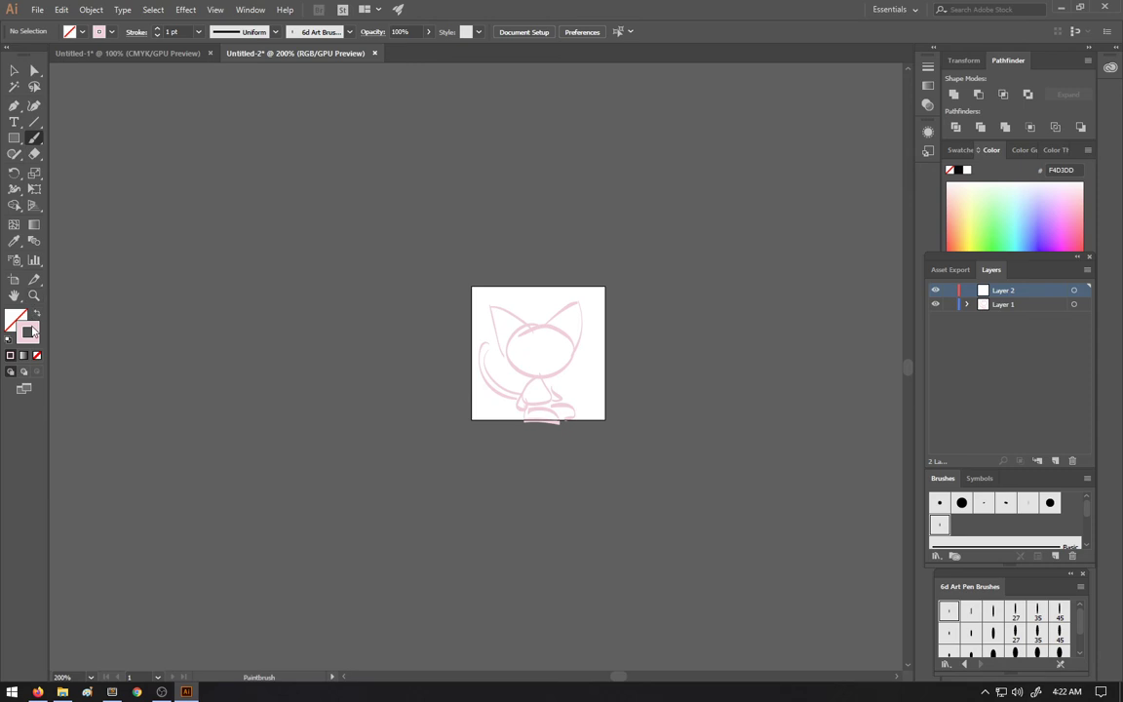
pyautogui.doubleClick(28, 333)
pyautogui.click(22, 110)
pyautogui.moveTo(21, 110); pyautogui.dragTo(4, 140)
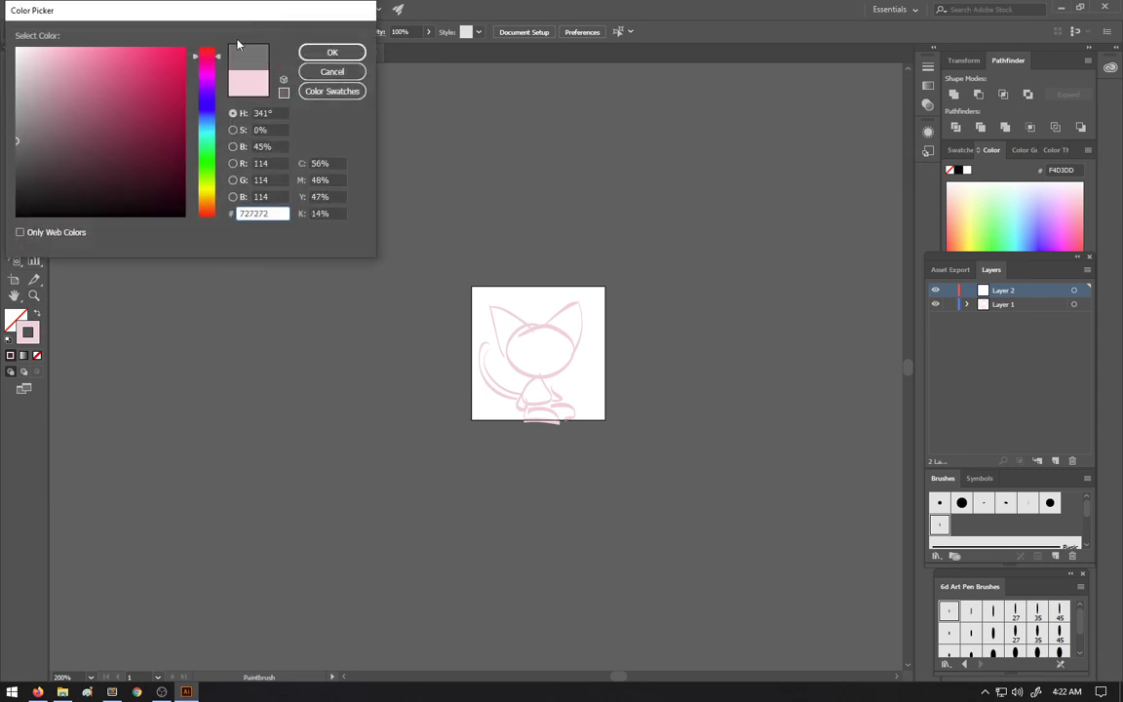
pyautogui.click(331, 52)
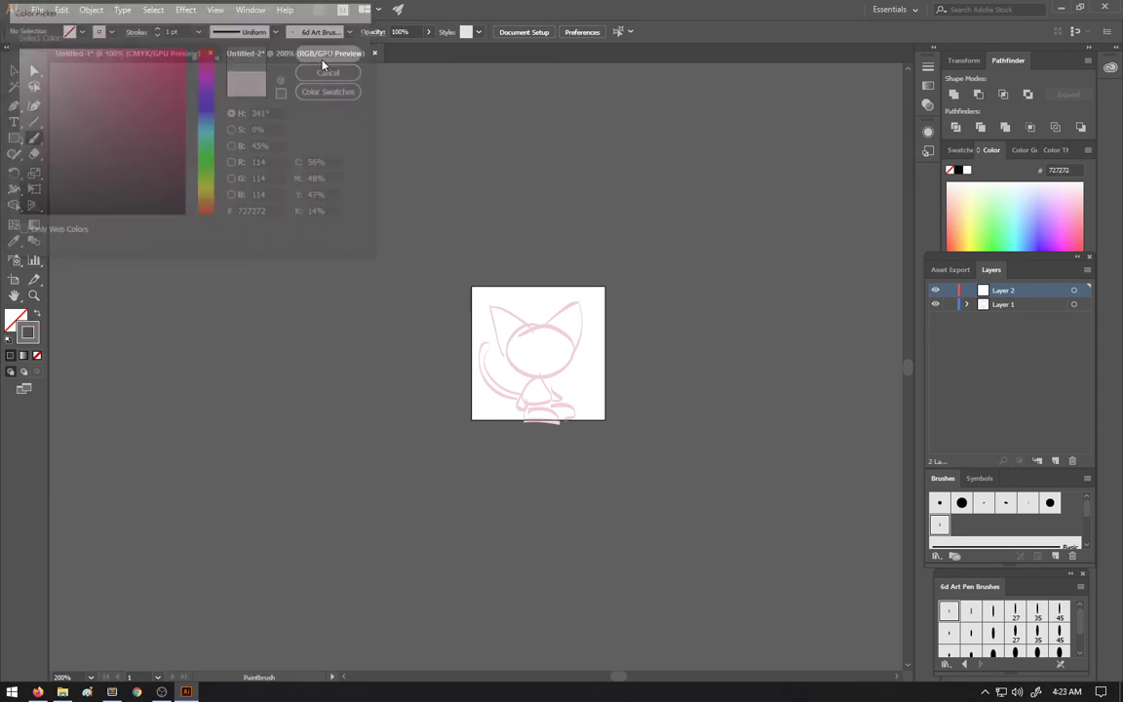
# Step: Switch to the Pencil tool and try a freehand curve beside the artboard's right edge, removing the test stroke
pyautogui.scroll(1, 437, 229)
pyautogui.press('n')
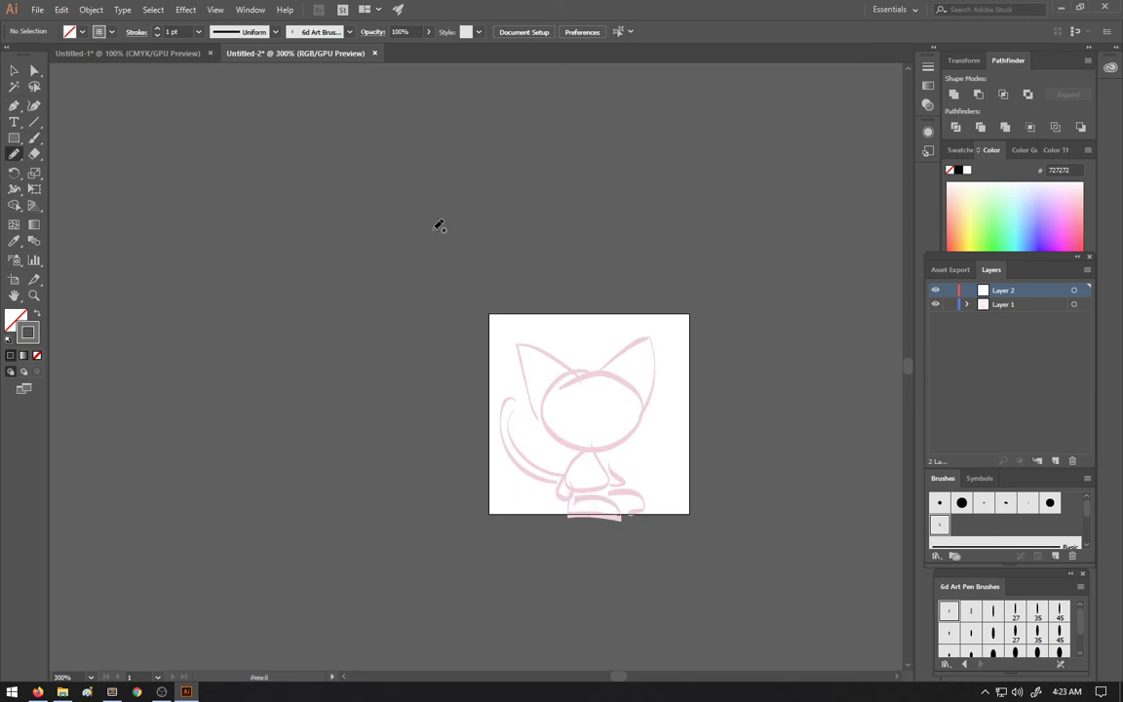
pyautogui.scroll(-1, 497, 224)
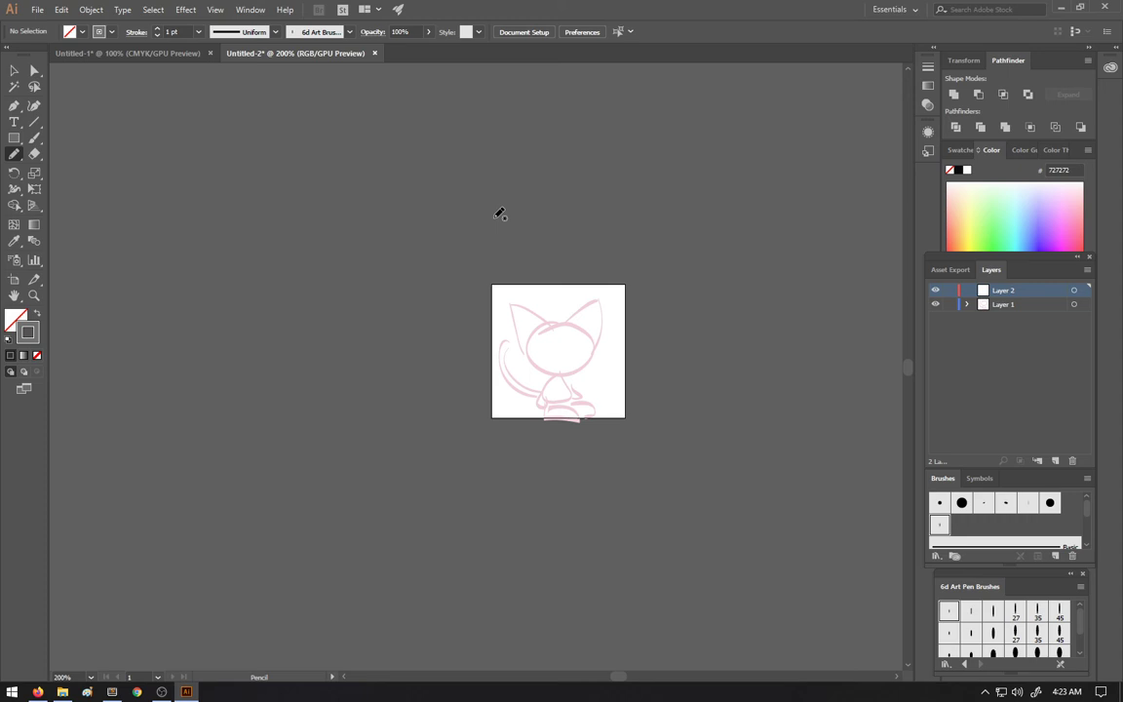
pyautogui.moveTo(629, 368); pyautogui.dragTo(633, 363)
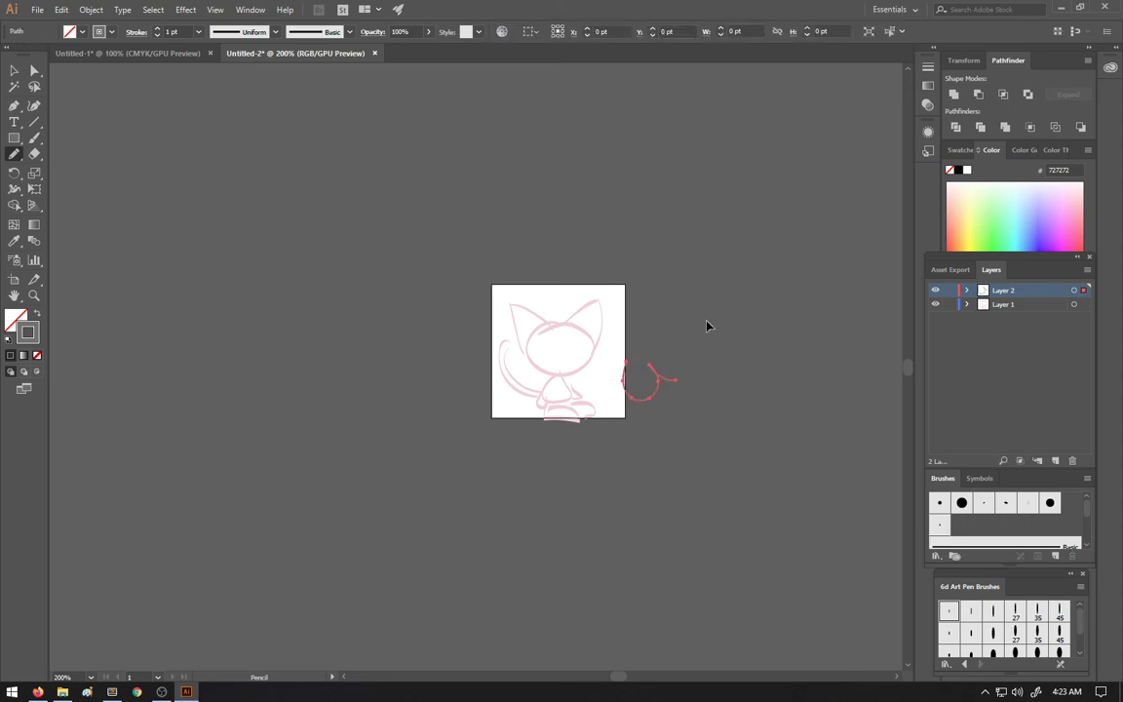
pyautogui.keyDown('ctrl'); pyautogui.click(692, 331); pyautogui.keyUp('ctrl')
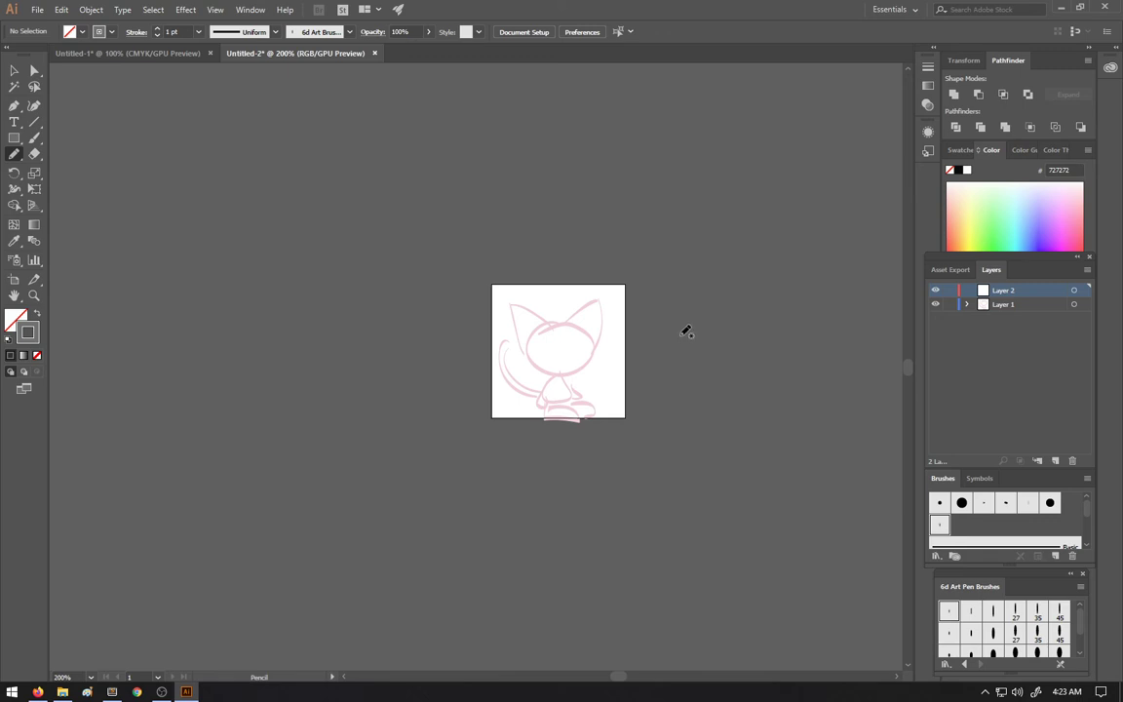
pyautogui.press('b')
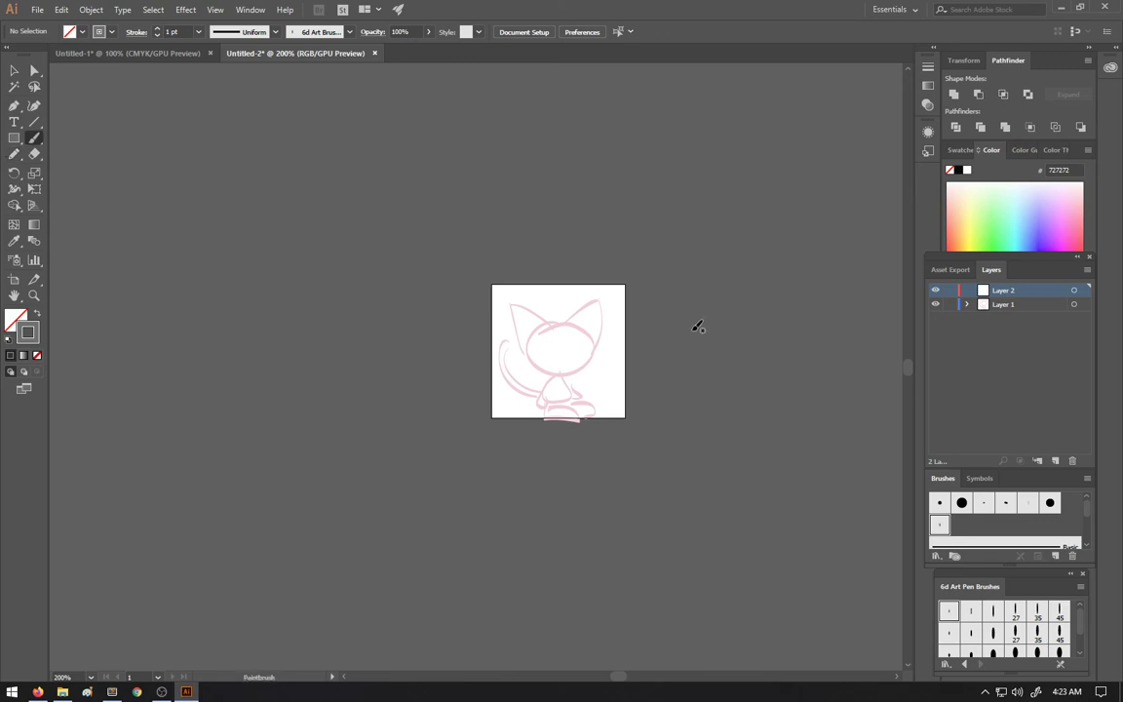
pyautogui.hscroll(3, 599, 278)
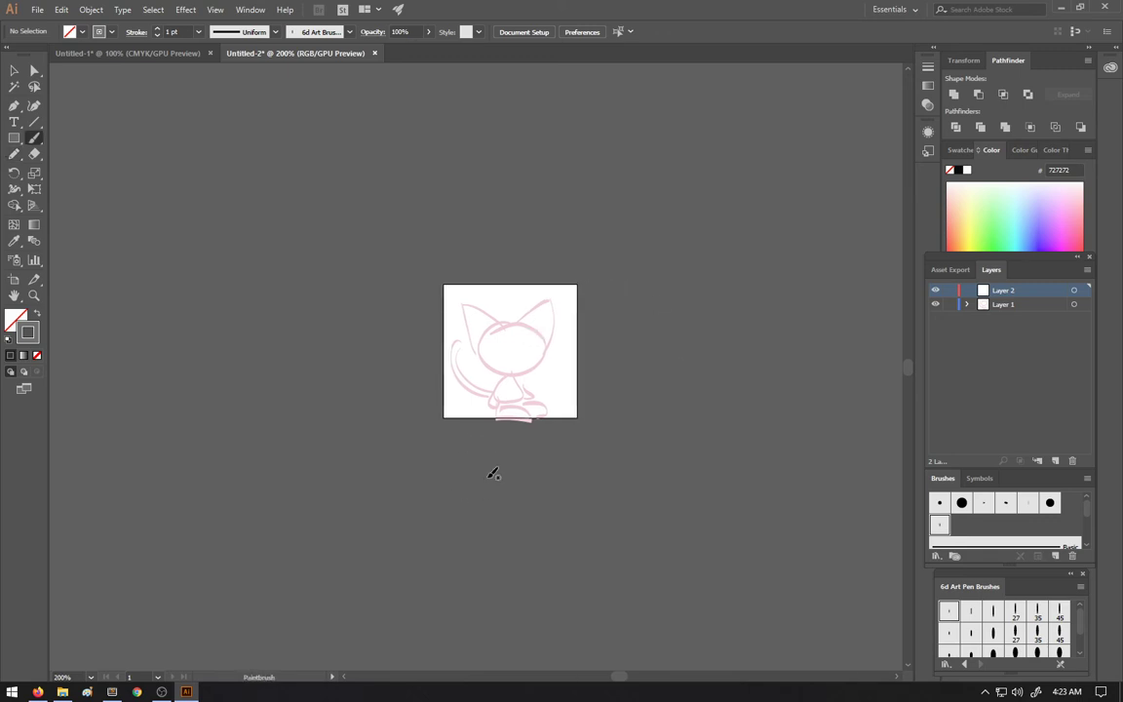
pyautogui.moveTo(487, 361)
pyautogui.mouseDown()
pyautogui.moveTo(478, 373)
pyautogui.moveTo(526, 382)
pyautogui.moveTo(540, 378)
pyautogui.moveTo(477, 367)
pyautogui.moveTo(560, 369)
pyautogui.mouseUp()
pyautogui.hotkey('ctrl', 'z')
pyautogui.hotkey('ctrl', 'z')
pyautogui.hotkey('ctrl', 'z')
pyautogui.scroll(1, 634, 314)
pyautogui.scroll(1, 638, 336)
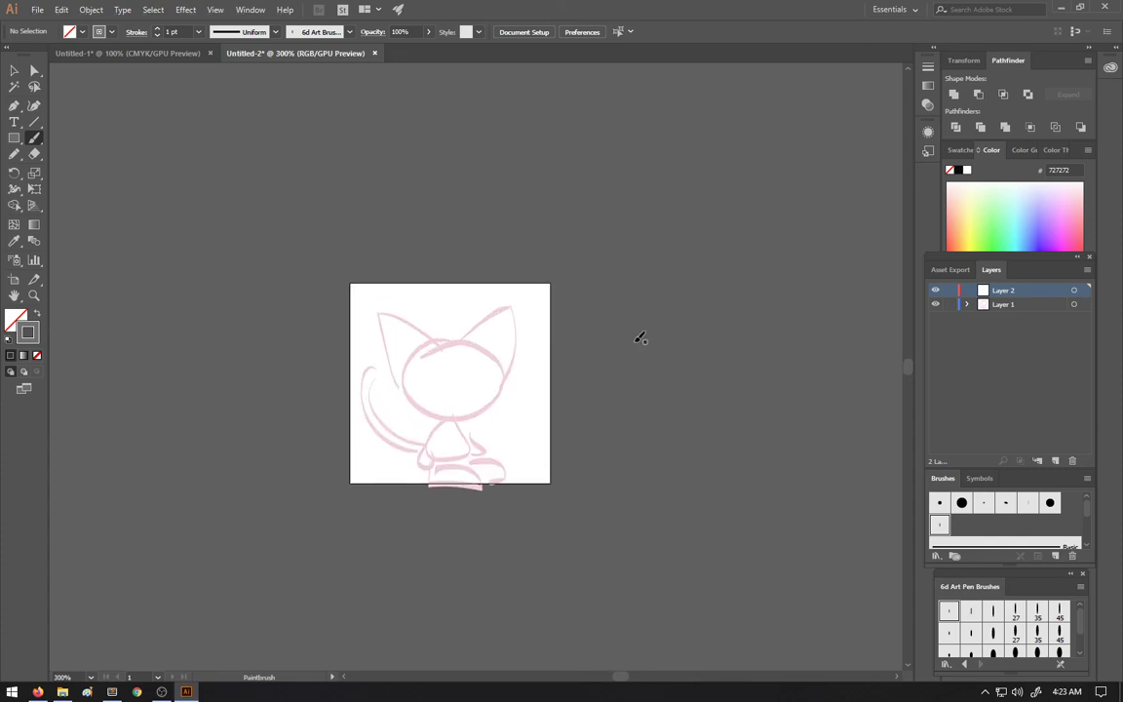
pyautogui.hscroll(-3, 634, 346)
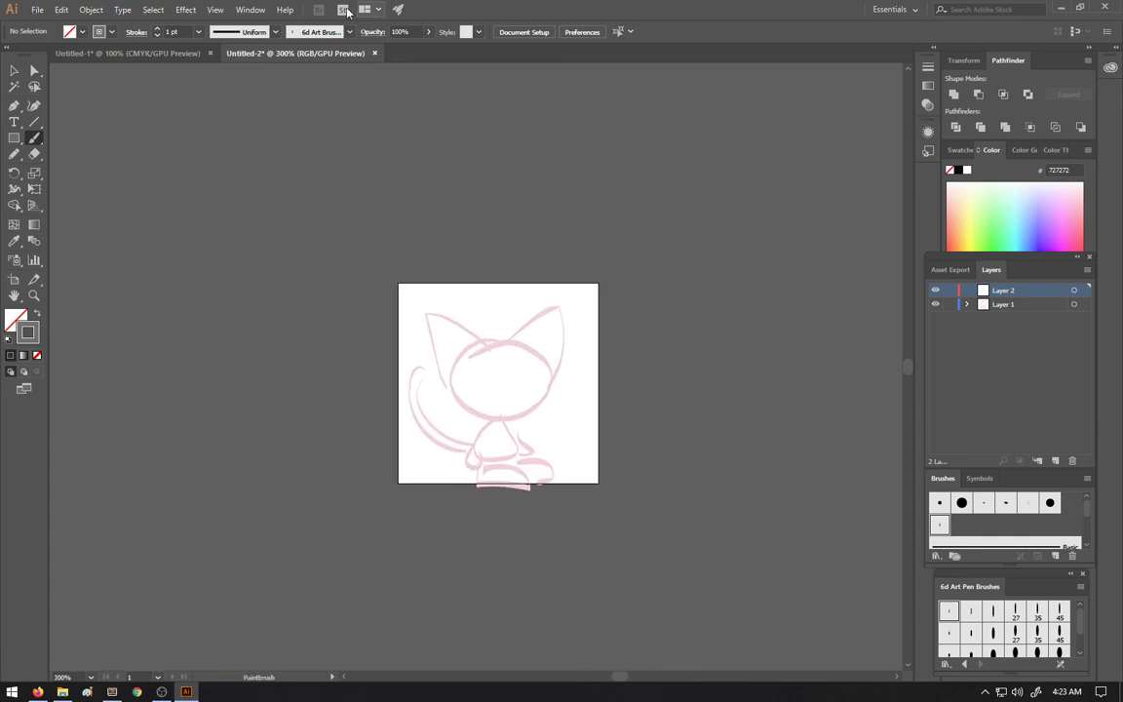
pyautogui.click(212, 10)
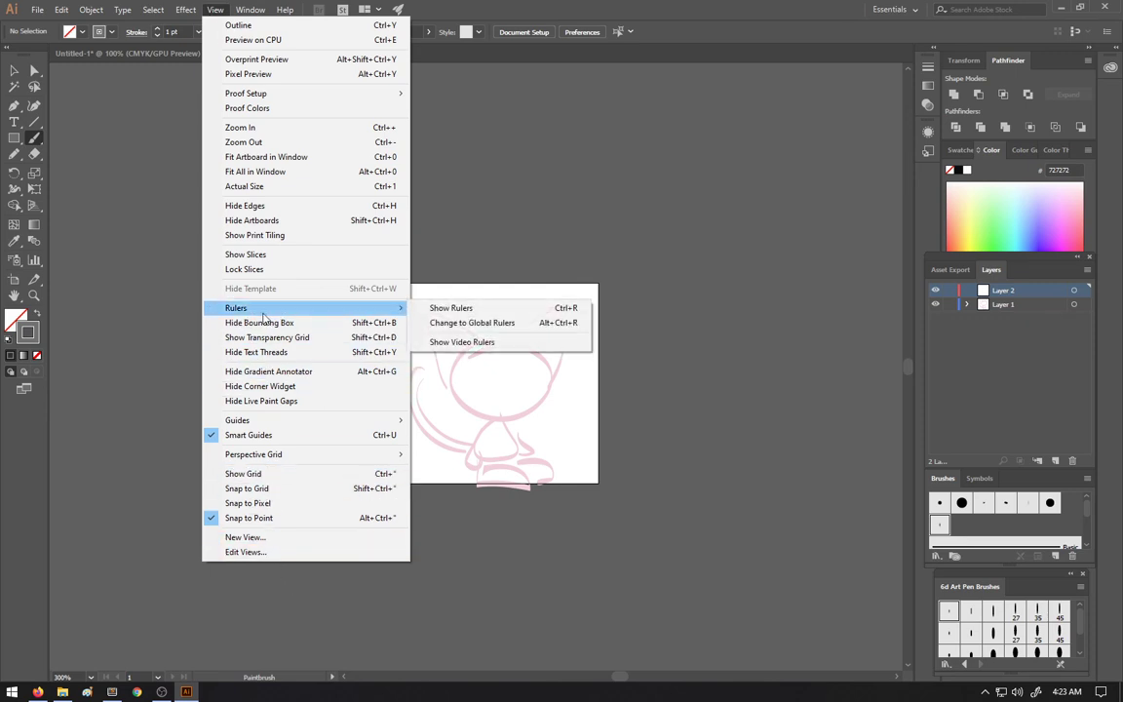
pyautogui.click(491, 169)
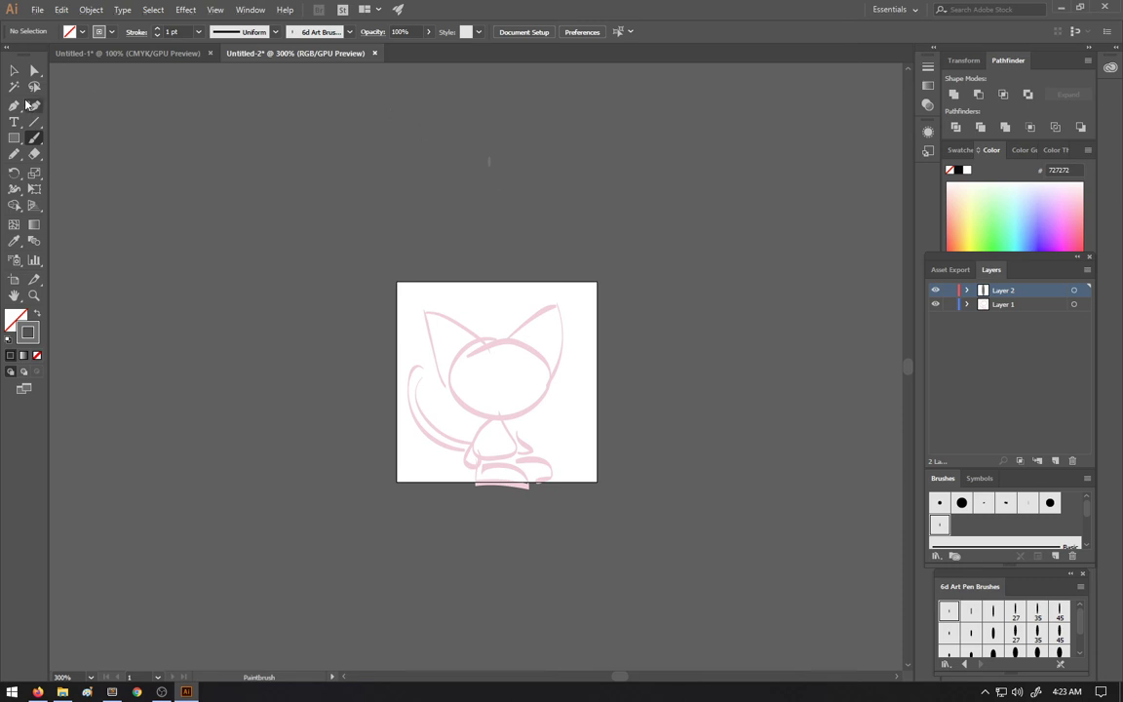
pyautogui.click(34, 295)
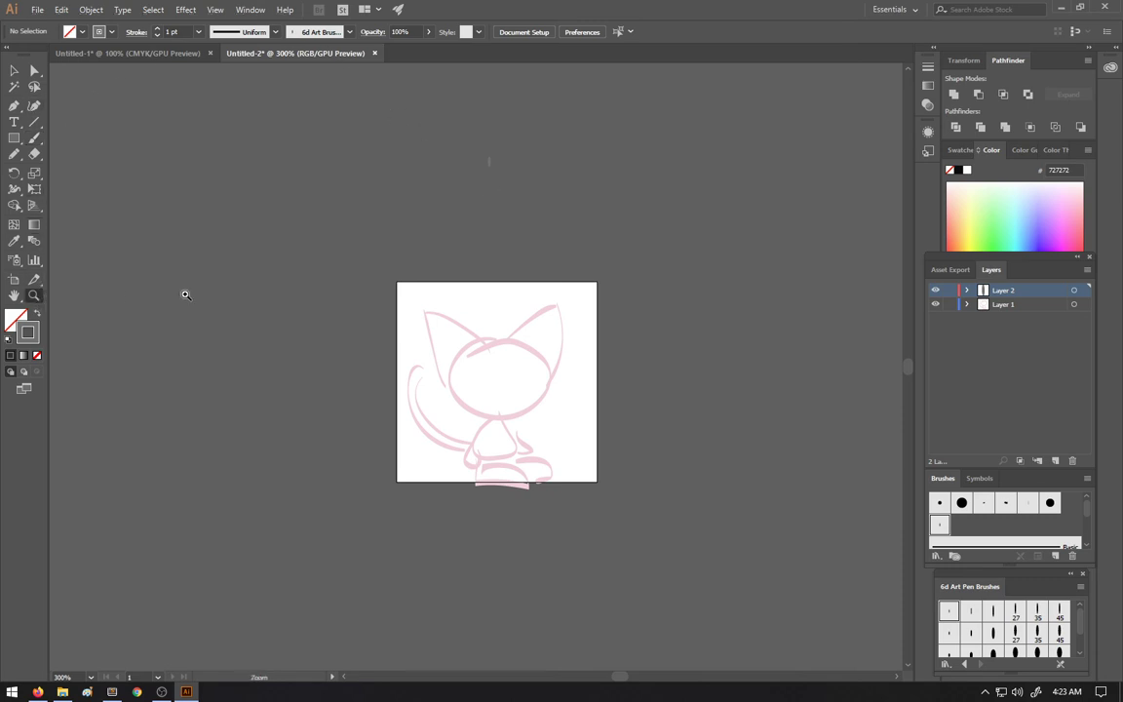
pyautogui.rightClick(185, 294)
pyautogui.click(227, 351)
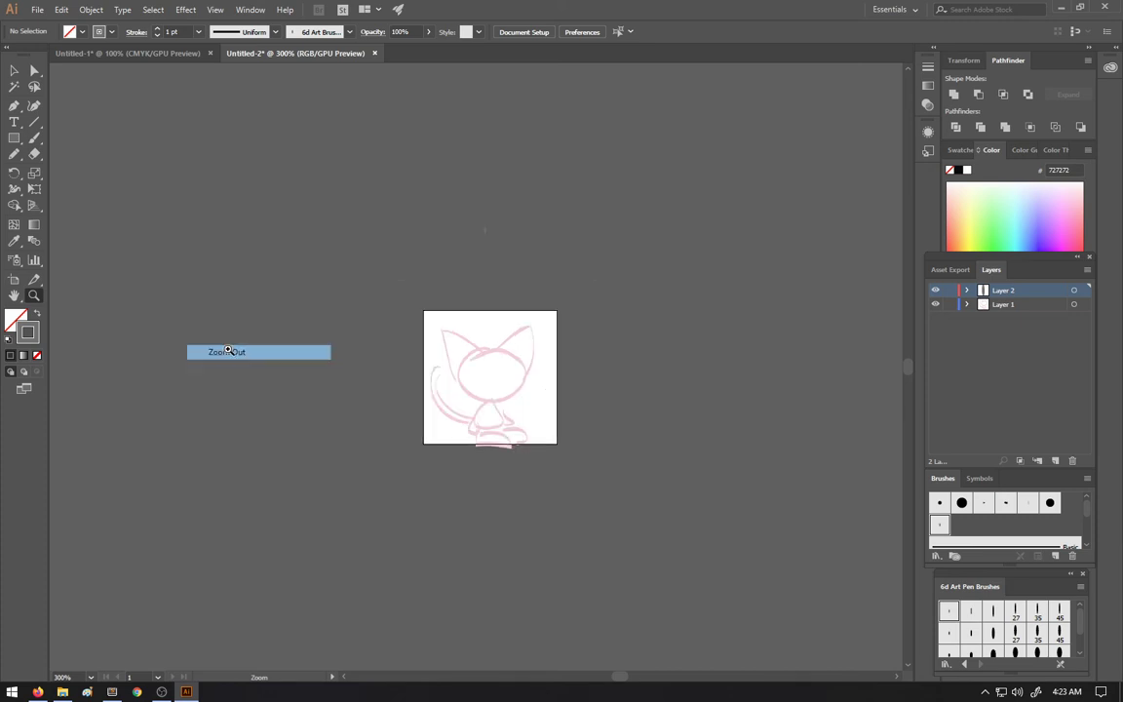
# Step: Ink the cat's head outline over the sketch on Layer 2 with the Paintbrush, including the cheeks, chin curve and both pointed ears
pyautogui.press('b')
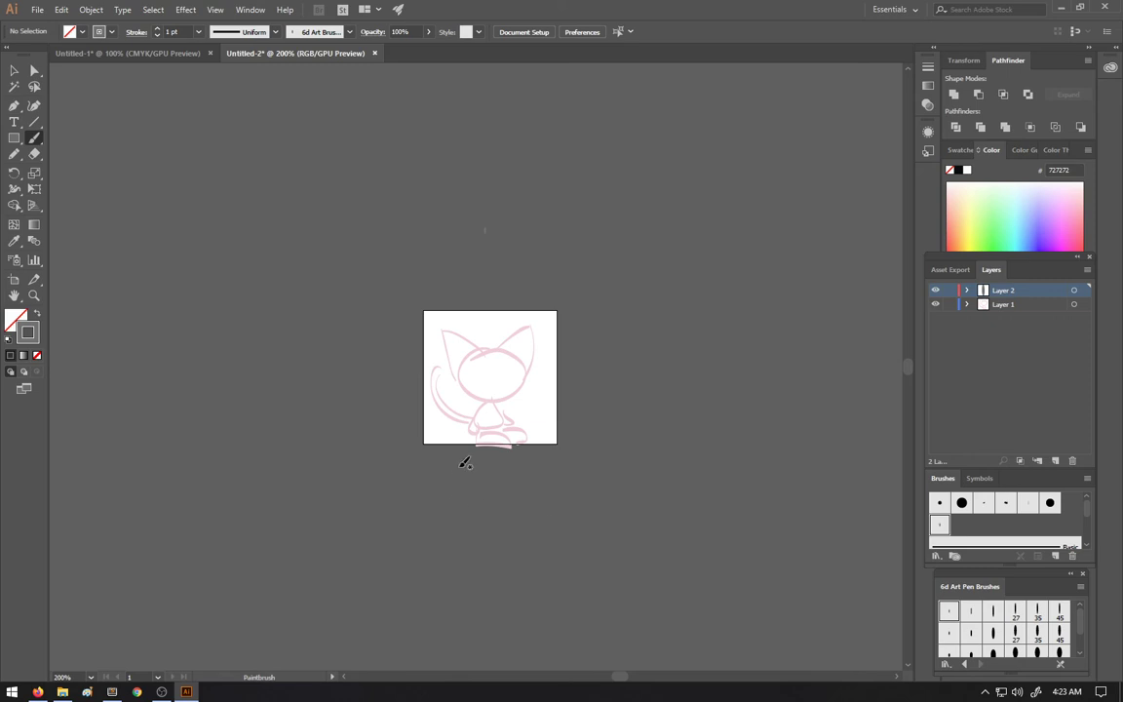
pyautogui.hscroll(-3, 521, 508)
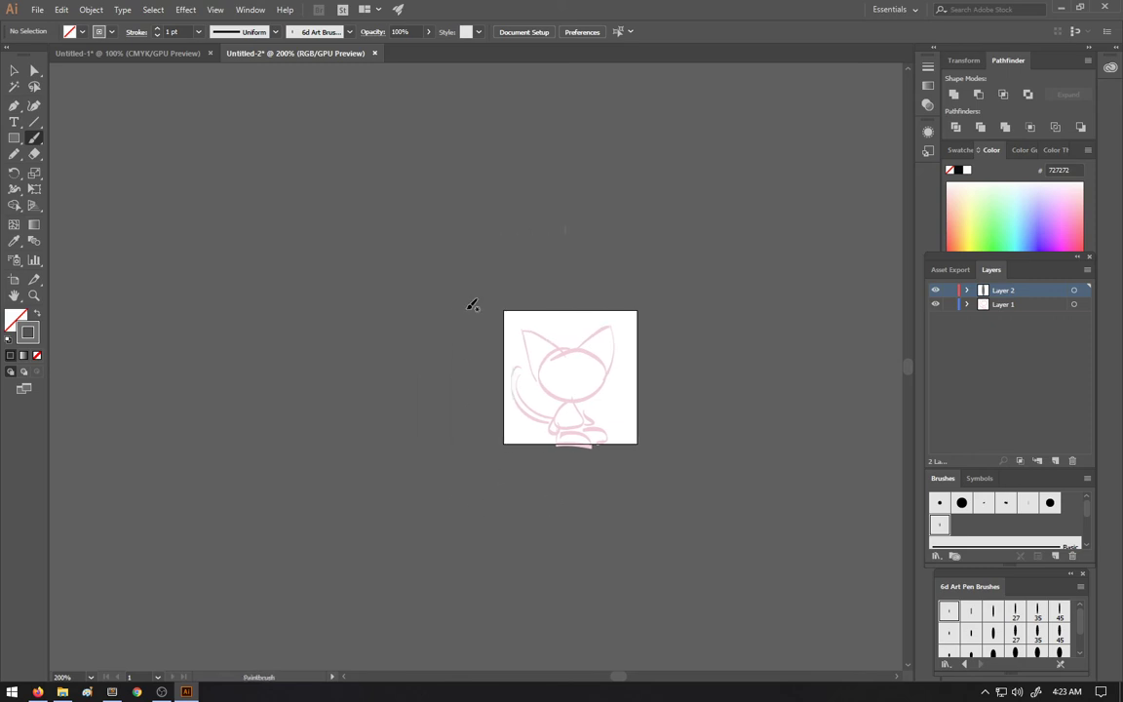
pyautogui.moveTo(531, 390)
pyautogui.mouseDown()
pyautogui.moveTo(543, 380)
pyautogui.moveTo(538, 388)
pyautogui.moveTo(609, 389)
pyautogui.moveTo(543, 391)
pyautogui.moveTo(612, 388)
pyautogui.mouseUp()
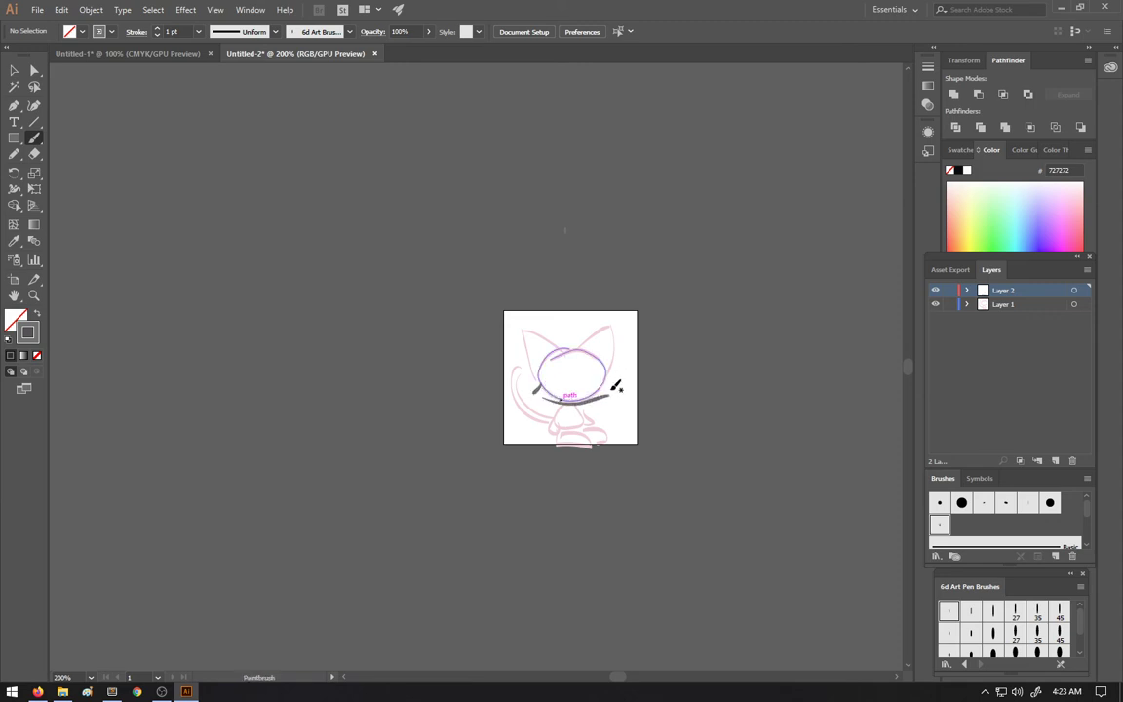
pyautogui.hotkey('ctrl', 'z')
pyautogui.moveTo(538, 389)
pyautogui.mouseDown()
pyautogui.moveTo(571, 394)
pyautogui.moveTo(624, 376)
pyautogui.mouseUp()
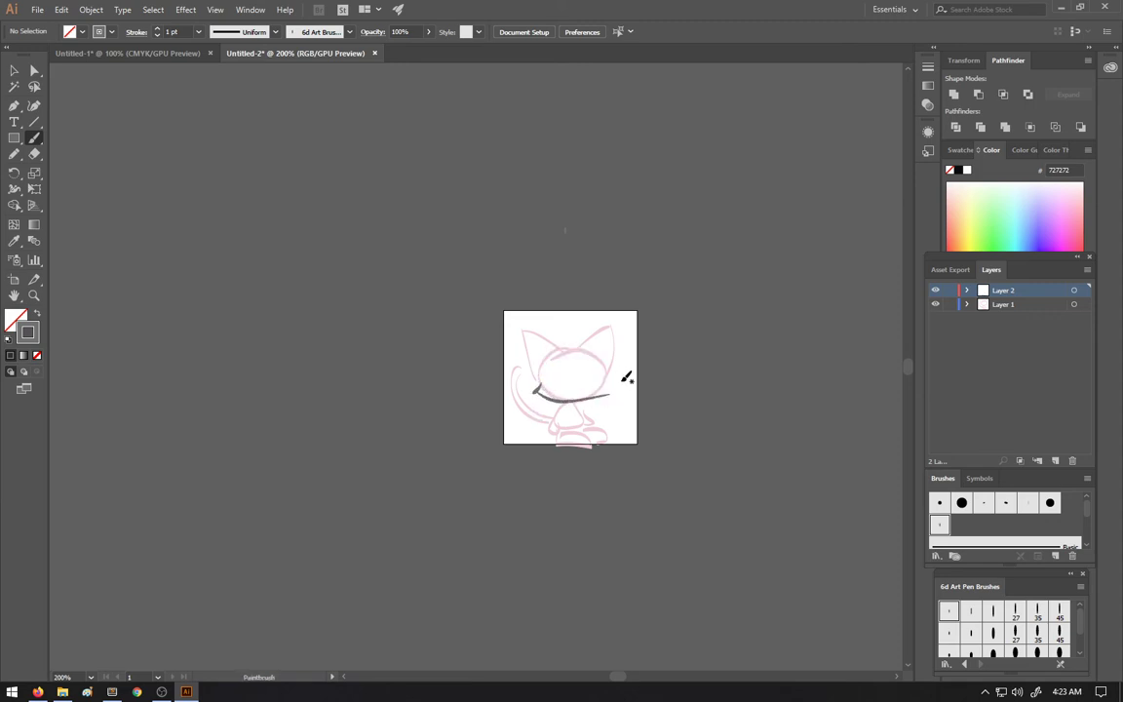
pyautogui.hotkey('ctrl', 'z')
pyautogui.moveTo(534, 393); pyautogui.dragTo(605, 391)
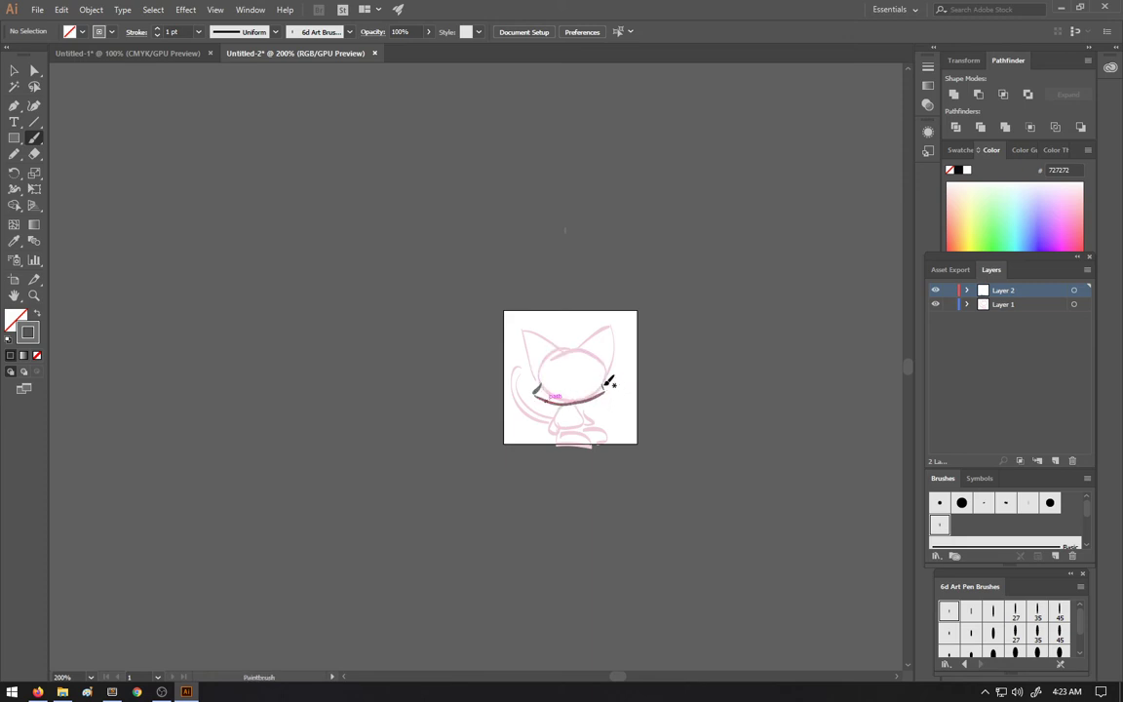
pyautogui.moveTo(603, 386)
pyautogui.mouseDown()
pyautogui.moveTo(612, 324)
pyautogui.moveTo(570, 353)
pyautogui.mouseUp()
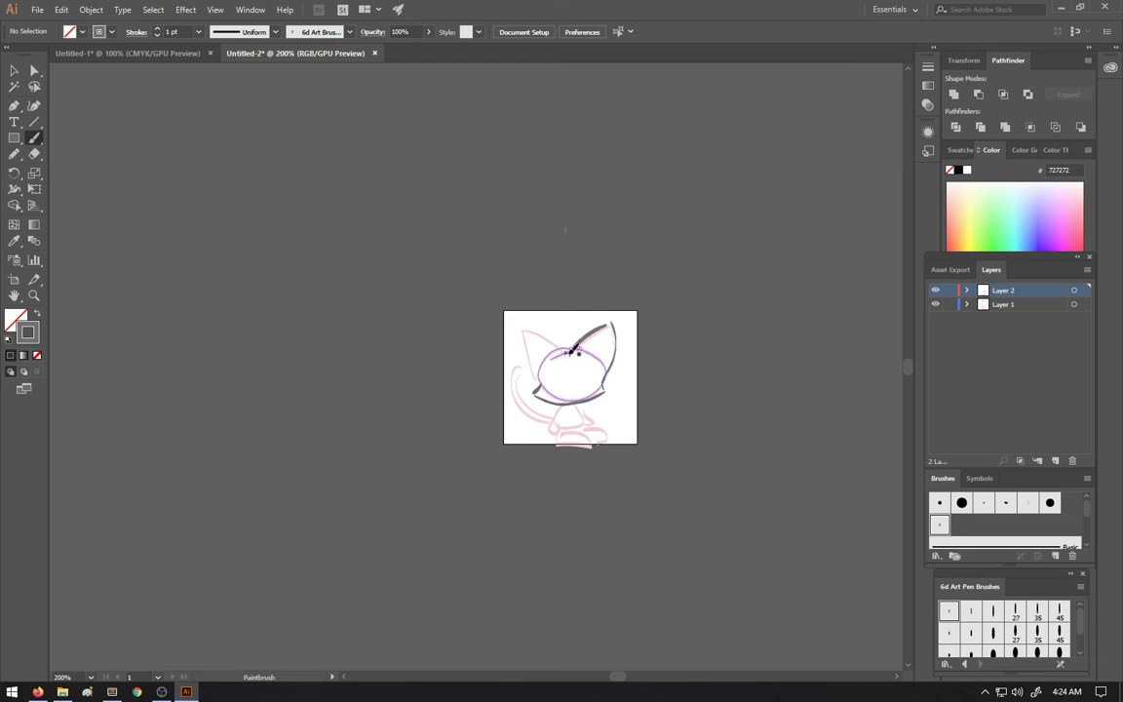
pyautogui.moveTo(565, 349)
pyautogui.mouseDown()
pyautogui.moveTo(519, 328)
pyautogui.moveTo(533, 380)
pyautogui.mouseUp()
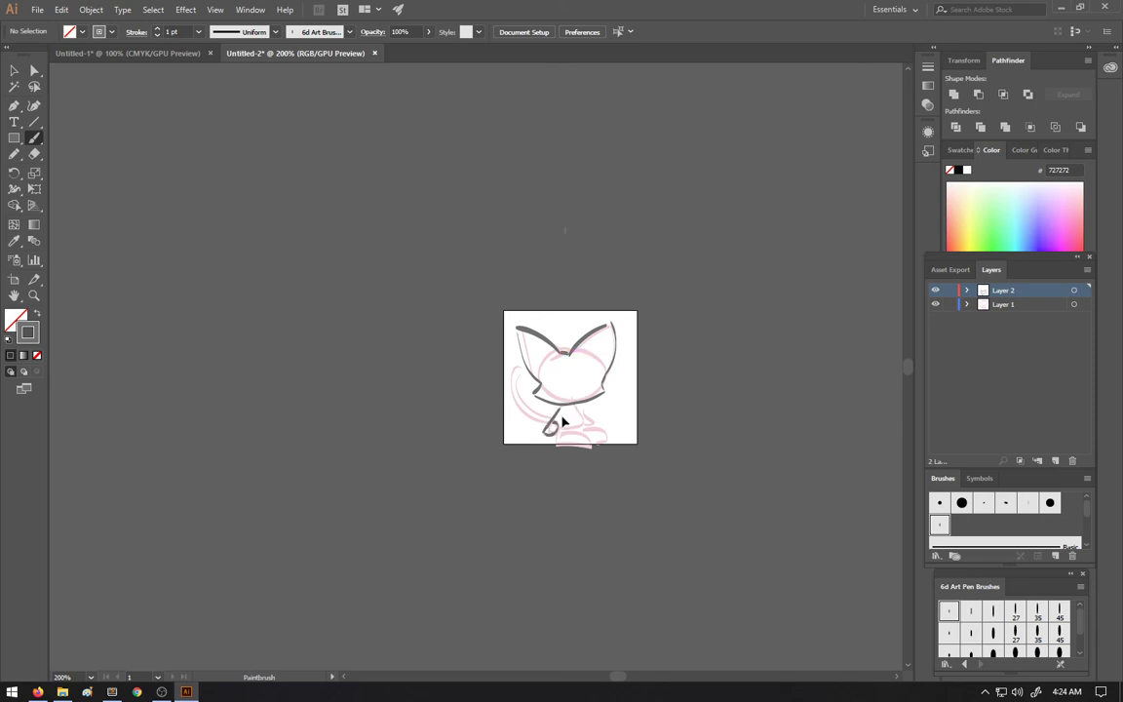
# Step: Ink the cat's body, arms, feet and curled tail over the sketch with the Paintbrush
pyautogui.moveTo(552, 420)
pyautogui.mouseDown()
pyautogui.moveTo(554, 430)
pyautogui.moveTo(563, 412)
pyautogui.mouseUp()
pyautogui.moveTo(591, 416)
pyautogui.mouseDown()
pyautogui.moveTo(558, 425)
pyautogui.moveTo(585, 424)
pyautogui.moveTo(584, 408)
pyautogui.moveTo(558, 446)
pyautogui.moveTo(584, 431)
pyautogui.moveTo(591, 440)
pyautogui.moveTo(554, 440)
pyautogui.moveTo(607, 438)
pyautogui.mouseUp()
pyautogui.moveTo(539, 415); pyautogui.dragTo(523, 365)
pyautogui.hotkey('ctrl', 'z')
pyautogui.moveTo(540, 420)
pyautogui.mouseDown()
pyautogui.moveTo(508, 378)
pyautogui.moveTo(515, 370)
pyautogui.mouseUp()
pyautogui.moveTo(519, 373)
pyautogui.mouseDown()
pyautogui.moveTo(537, 417)
pyautogui.moveTo(558, 419)
pyautogui.mouseUp()
pyautogui.hscroll(-1, 640, 378)
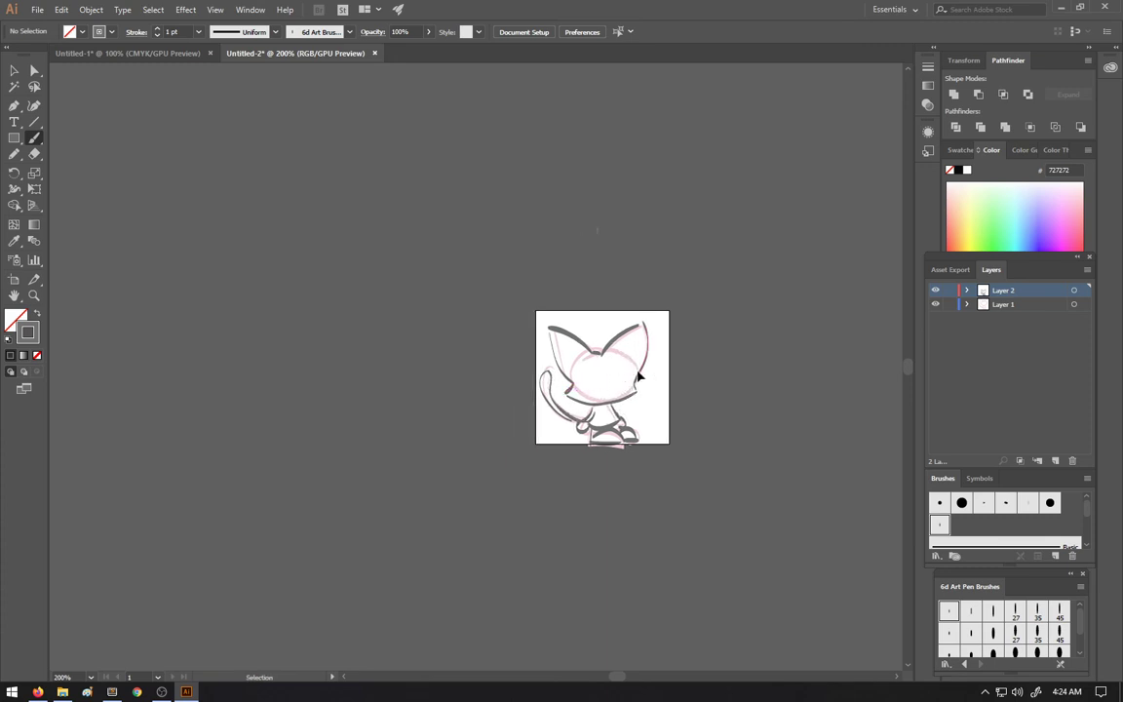
pyautogui.click(934, 304)
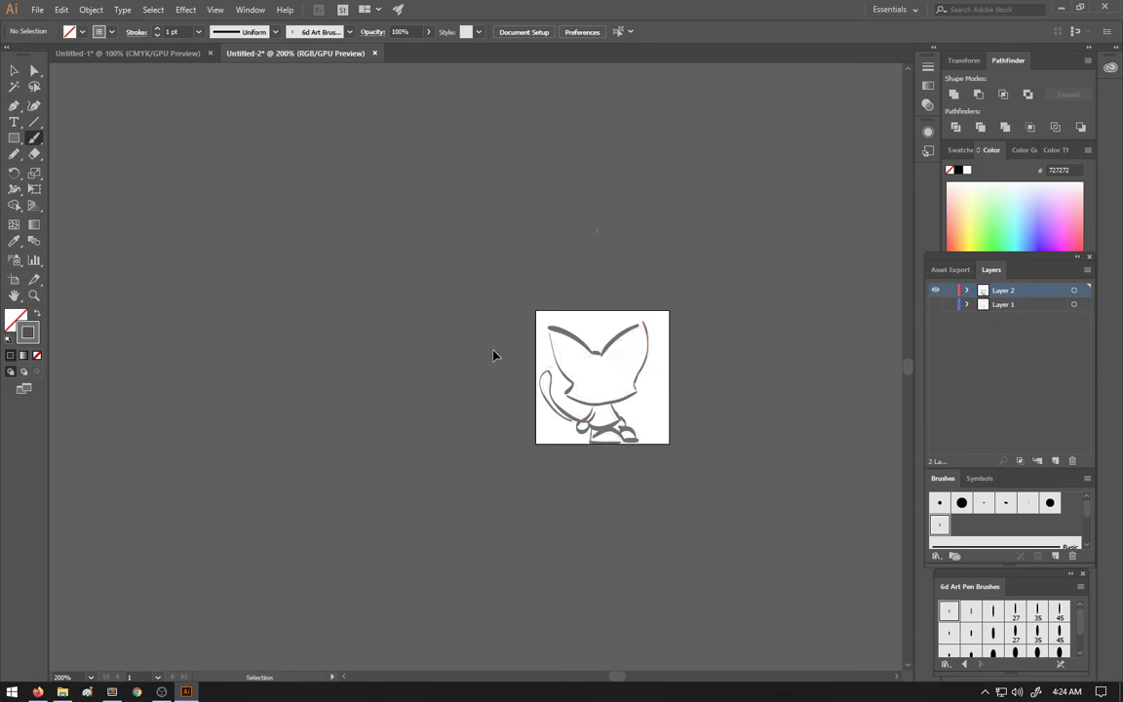
pyautogui.hscroll(4, 507, 370)
pyautogui.scroll(1, 510, 373)
pyautogui.scroll(1, 510, 373)
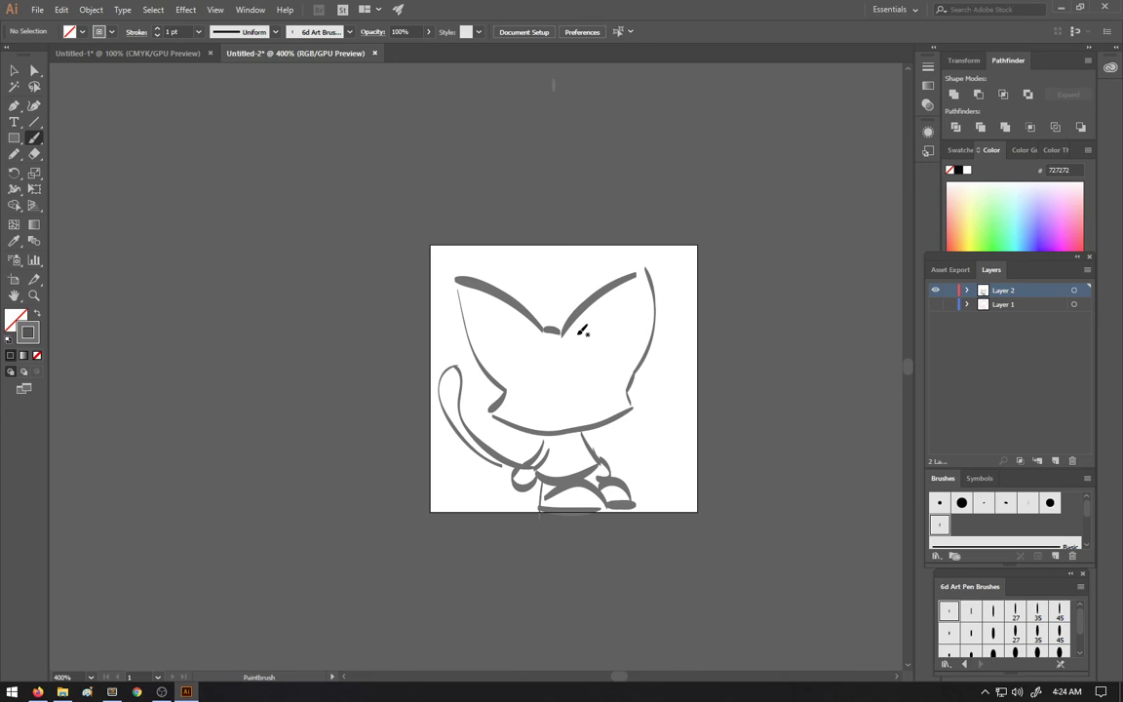
pyautogui.press('v')
pyautogui.click(566, 330)
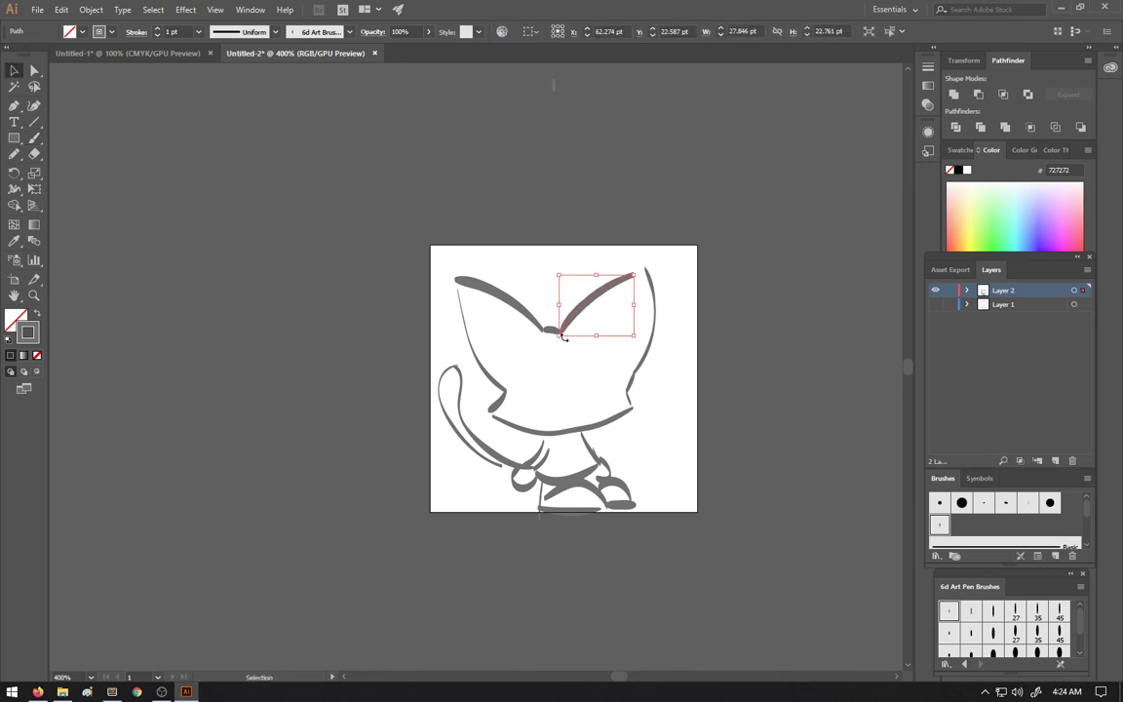
pyautogui.press('a')
pyautogui.click(561, 296)
pyautogui.hotkey('ctrl', 'z')
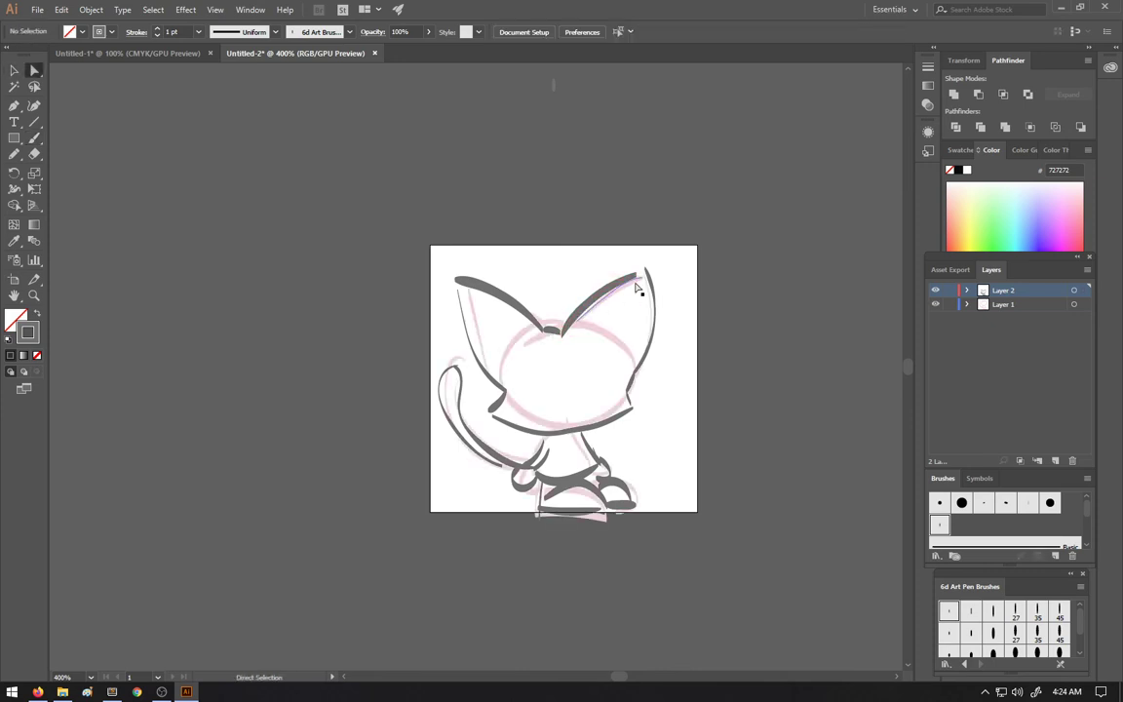
# Step: Hide Layer 1 and move the right ear's upper stroke so it meets the tip of the ear's outer stroke
pyautogui.click(934, 305)
pyautogui.press('v')
pyautogui.moveTo(580, 310); pyautogui.dragTo(593, 299)
pyautogui.click(690, 320)
# Step: Extend the end of the short stroke between the ears to meet the base of the right ear's stroke
pyautogui.click(550, 330)
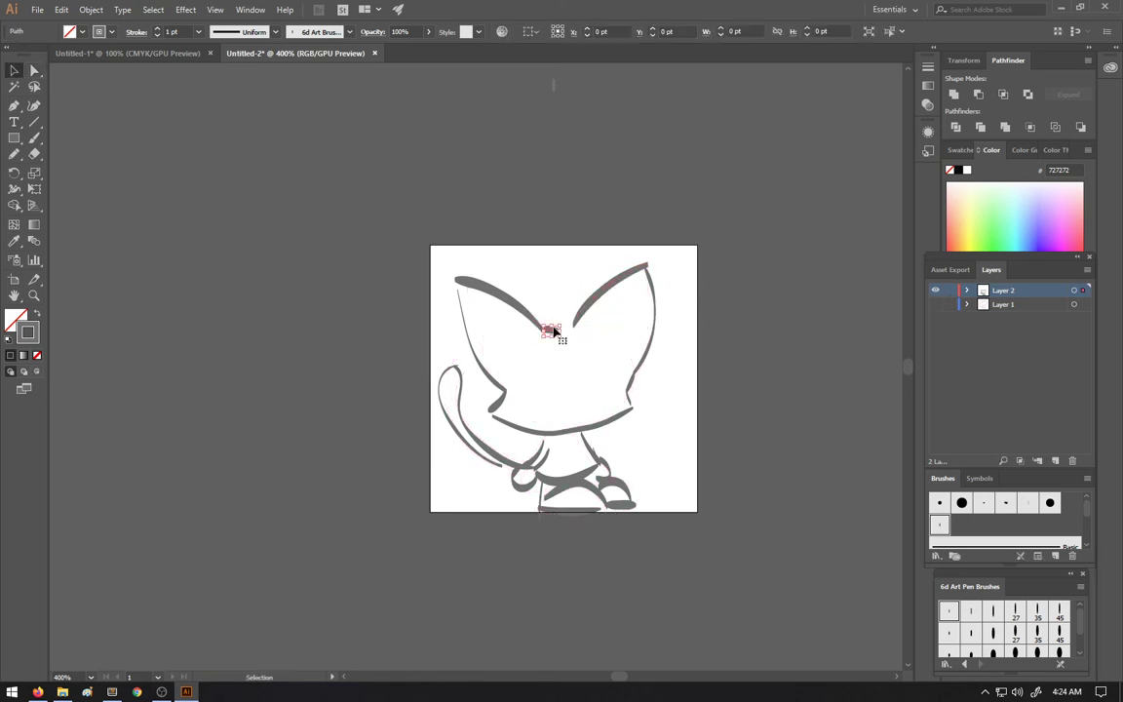
pyautogui.press('a')
pyautogui.moveTo(564, 335); pyautogui.dragTo(575, 323)
pyautogui.click(769, 363)
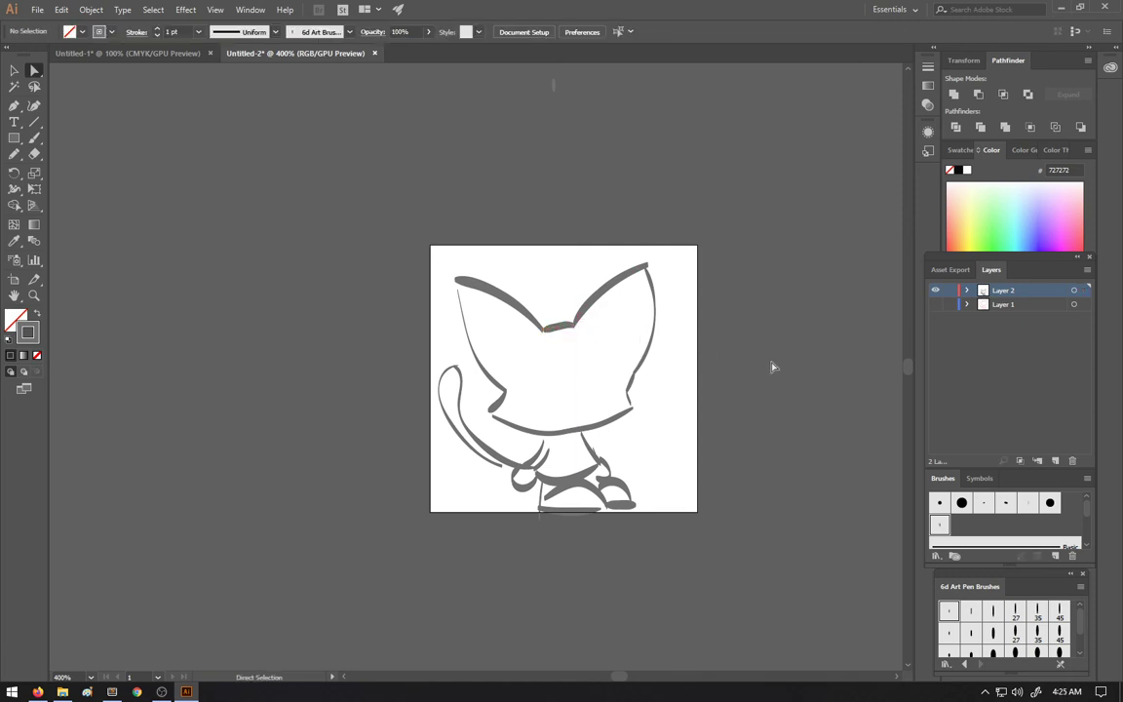
# Step: Duplicate the brush 6d Art Brush: light 5pt and change the copy's size
pyautogui.press('b')
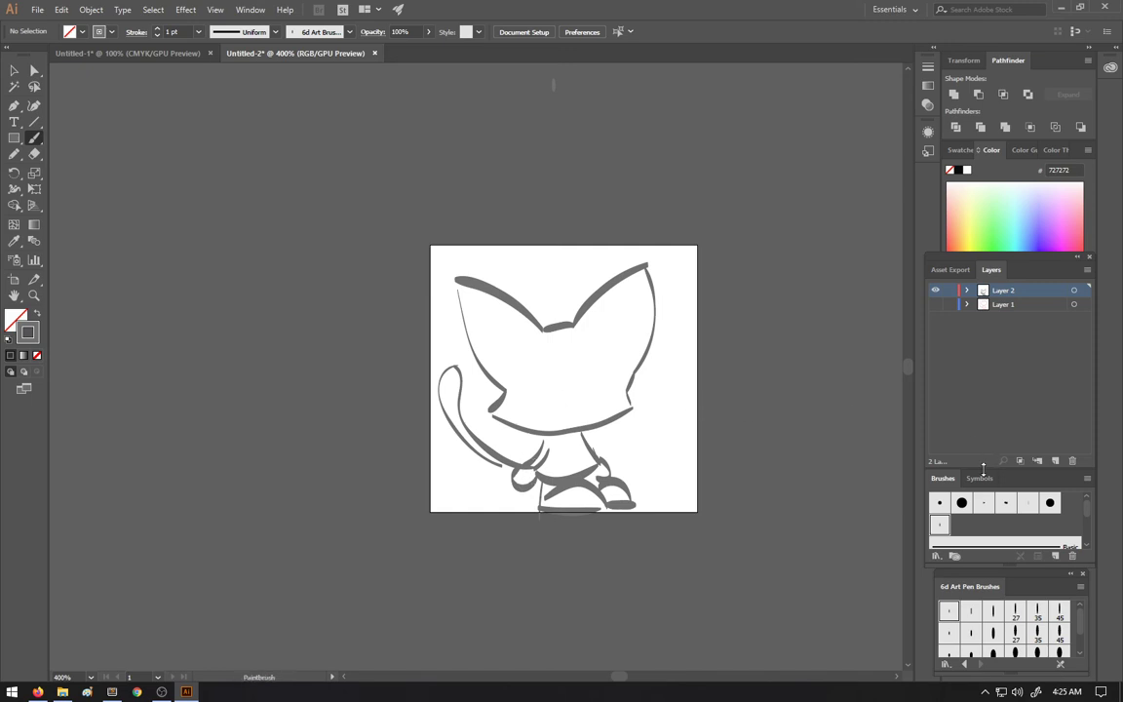
pyautogui.moveTo(946, 526); pyautogui.dragTo(1055, 557)
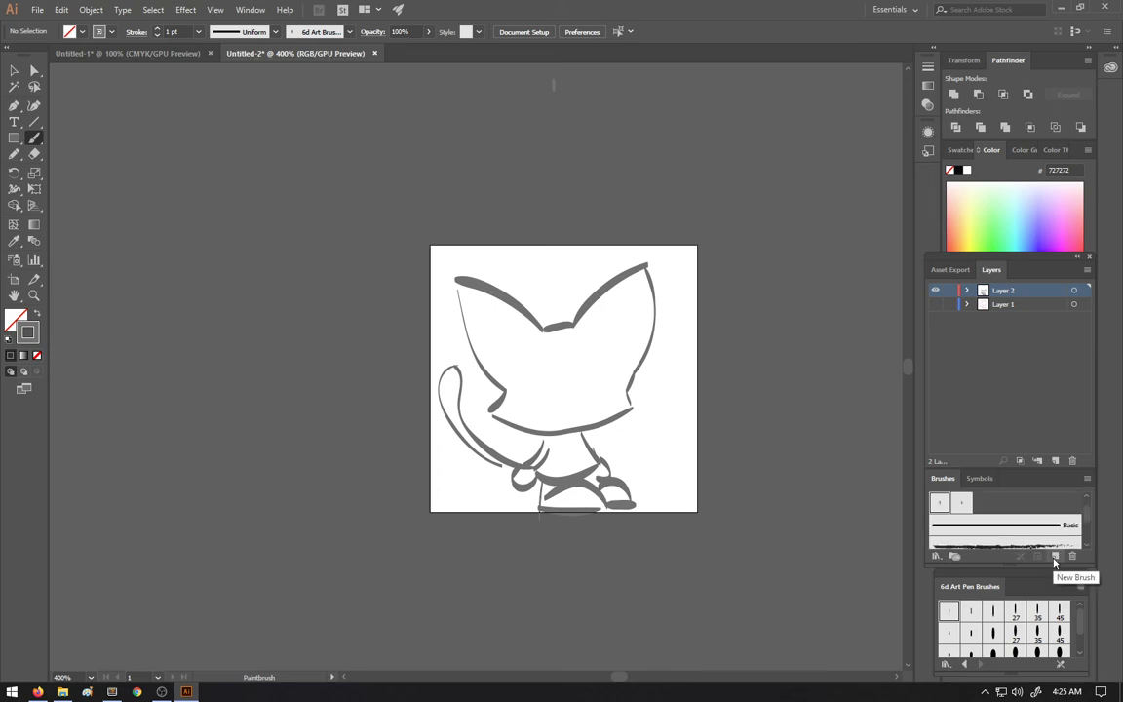
pyautogui.doubleClick(969, 505)
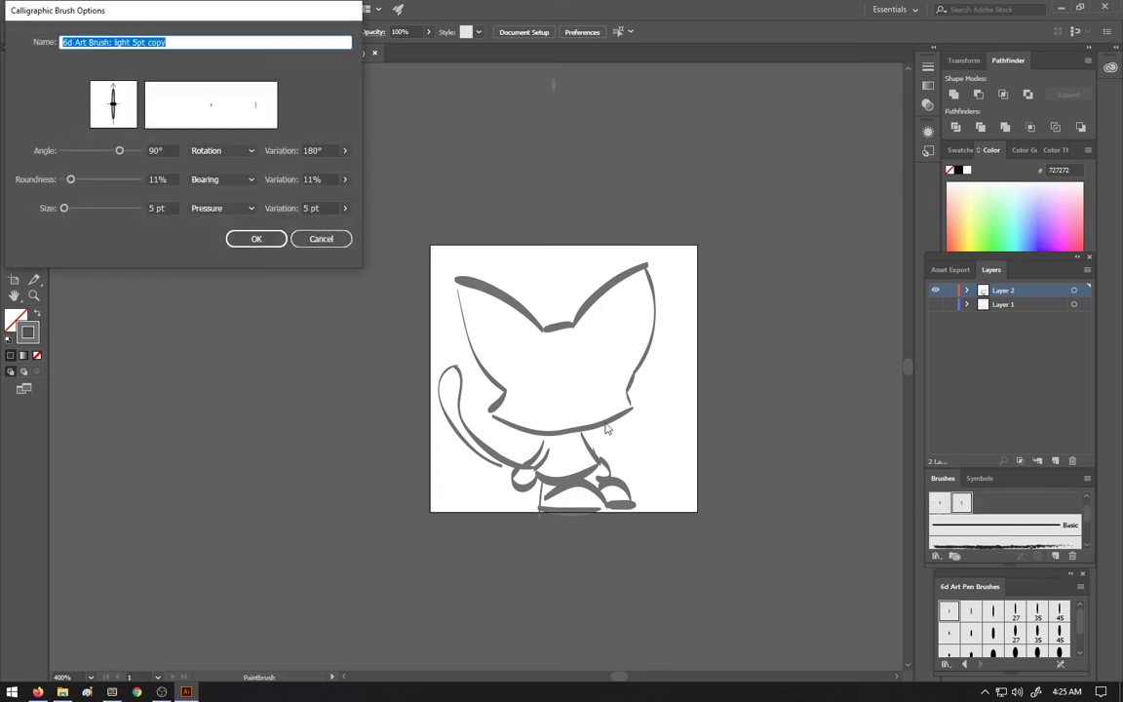
pyautogui.click(156, 208)
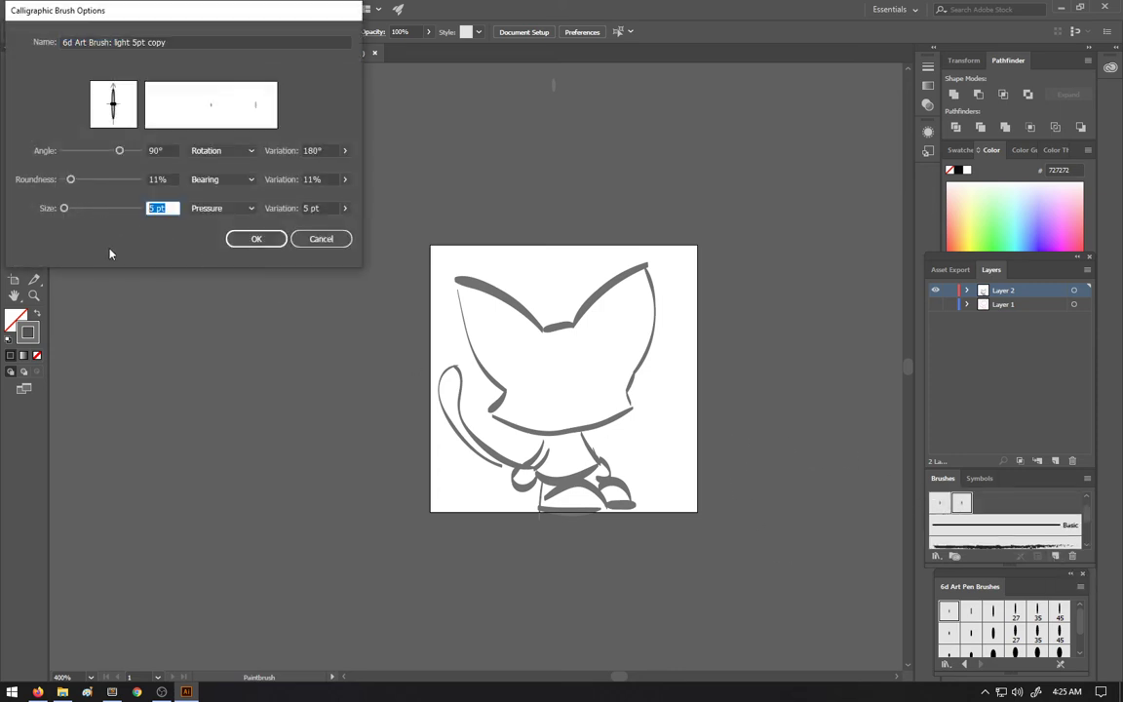
pyautogui.press('Return')
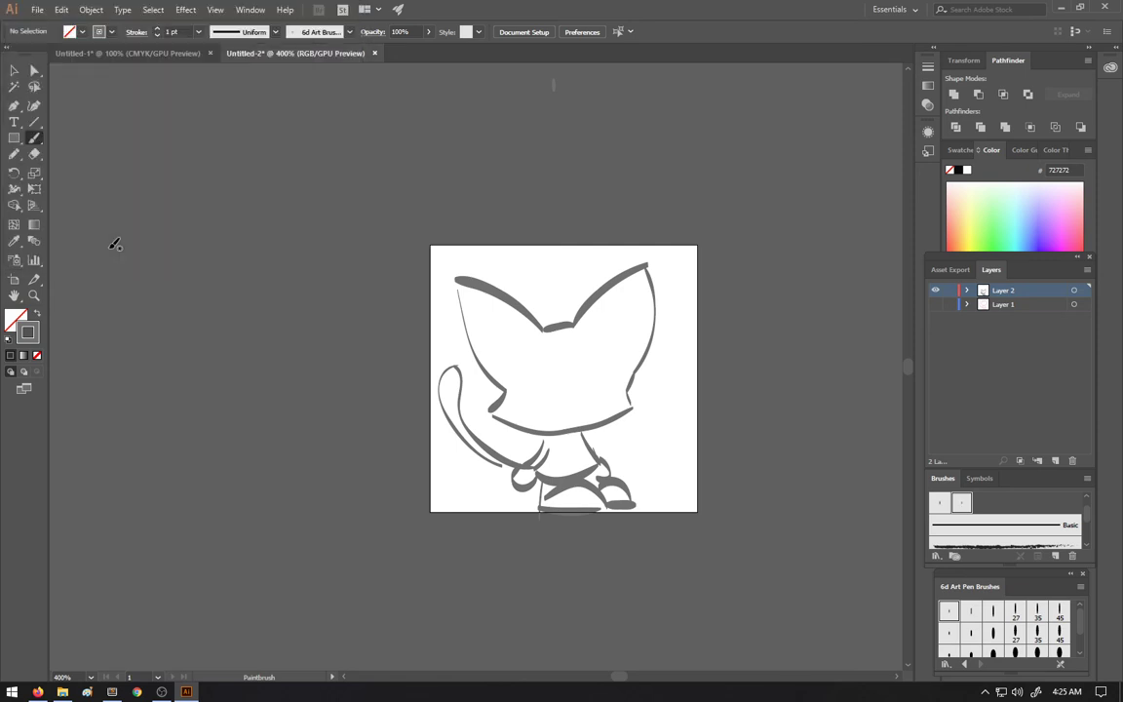
# Step: Paint both tall oval eyes with inner oval pupils on the cat's face, using the duplicated brush
pyautogui.moveTo(528, 404)
pyautogui.mouseDown()
pyautogui.moveTo(543, 406)
pyautogui.moveTo(529, 392)
pyautogui.moveTo(529, 407)
pyautogui.moveTo(532, 362)
pyautogui.moveTo(540, 403)
pyautogui.mouseUp()
pyautogui.hotkey('ctrl', 'z')
pyautogui.hotkey('ctrl', 'z')
pyautogui.moveTo(591, 400)
pyautogui.mouseDown()
pyautogui.moveTo(601, 368)
pyautogui.moveTo(602, 401)
pyautogui.moveTo(605, 375)
pyautogui.mouseUp()
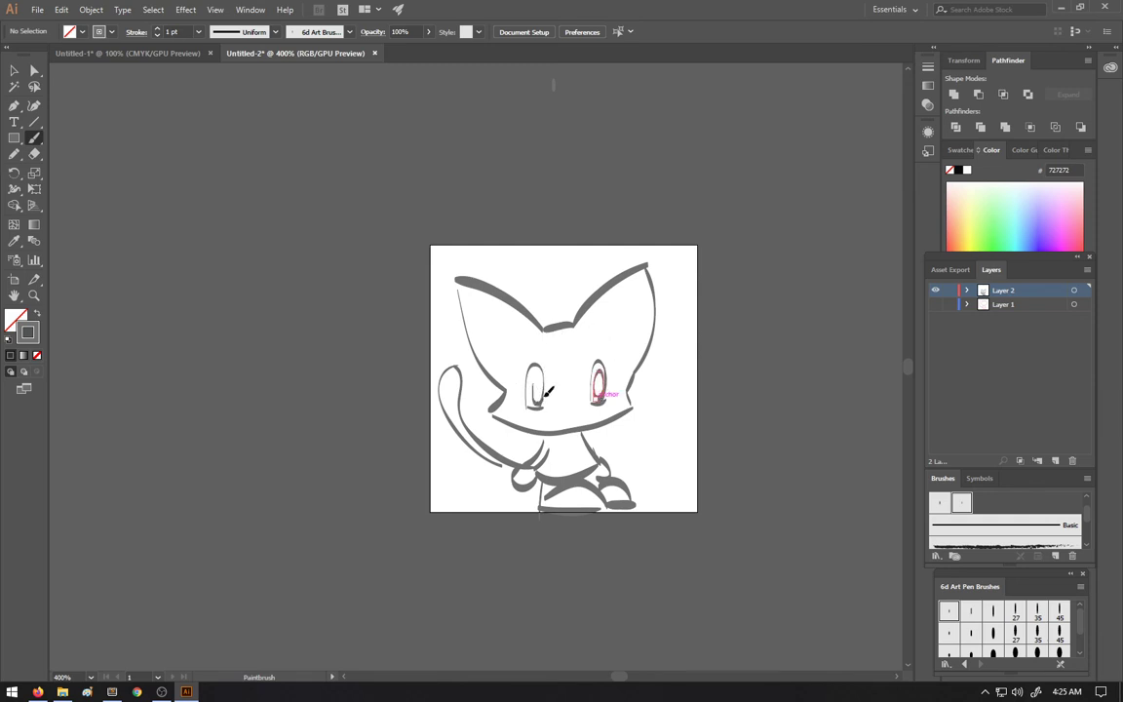
pyautogui.moveTo(546, 392); pyautogui.dragTo(537, 383)
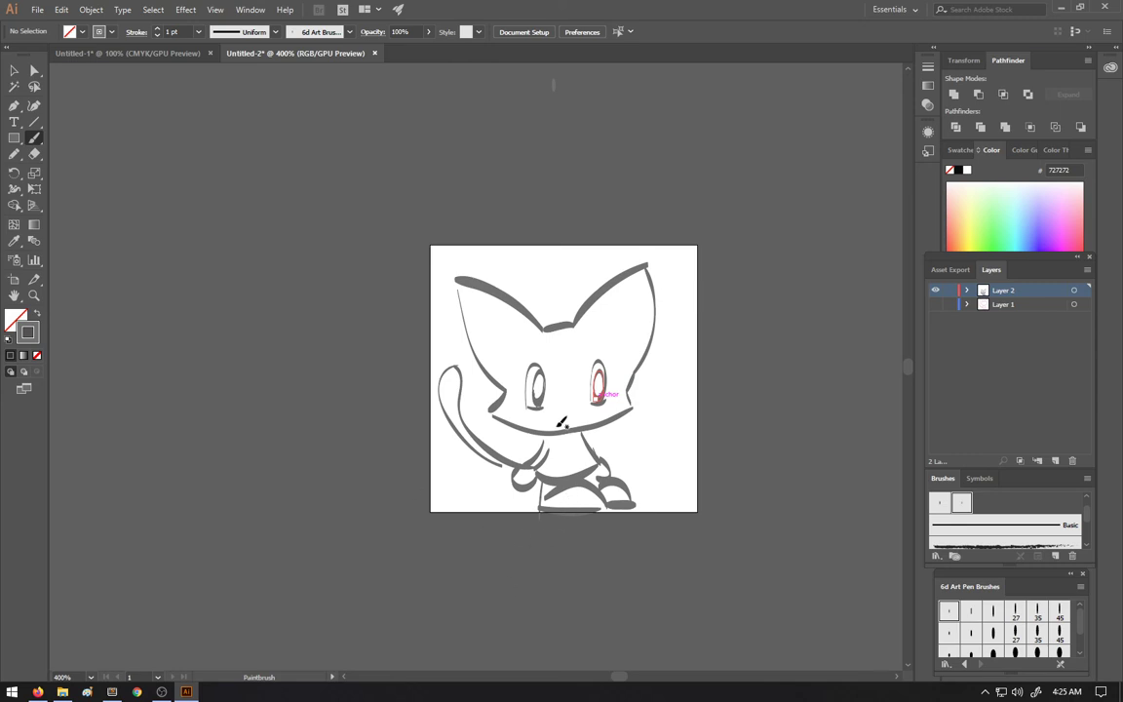
# Step: Paint a small triangular nose between and below the eyes, just above the chin line
pyautogui.moveTo(566, 413); pyautogui.dragTo(569, 403)
pyautogui.hotkey('ctrl', 'z')
pyautogui.moveTo(570, 410); pyautogui.dragTo(566, 418)
# Step: Try a 2 pt stroke weight on the right eye's inner oval and undo it
pyautogui.press('v')
pyautogui.scroll(2, 494, 144)
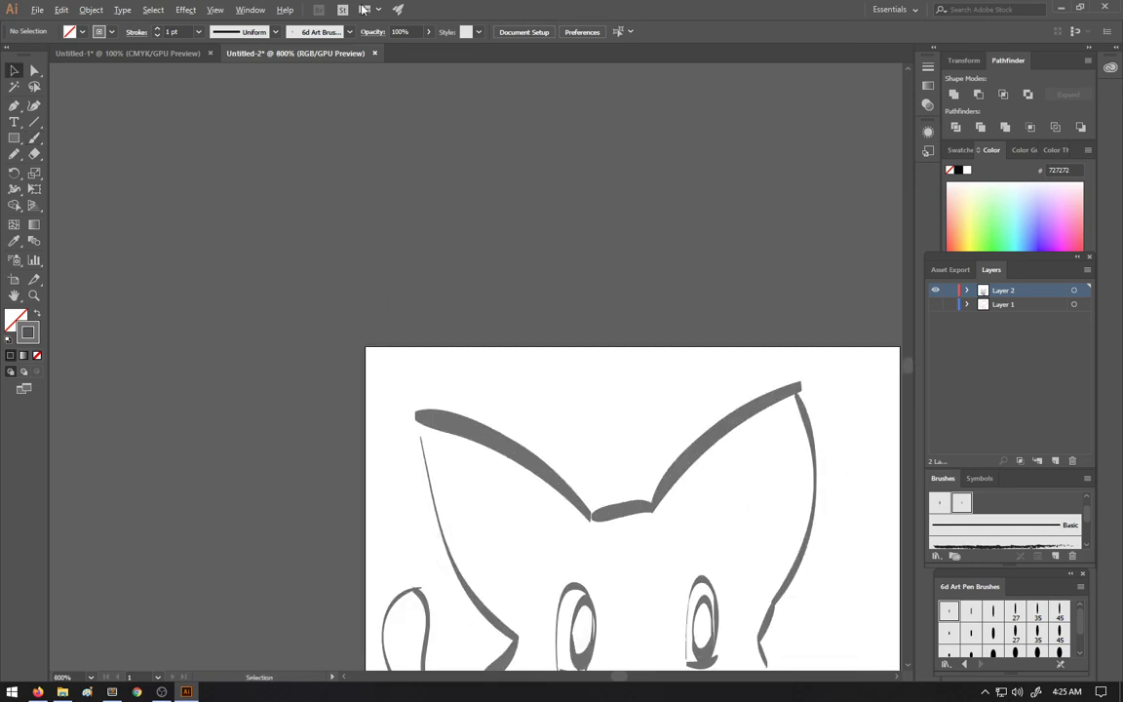
pyautogui.scroll(-3, 721, 334)
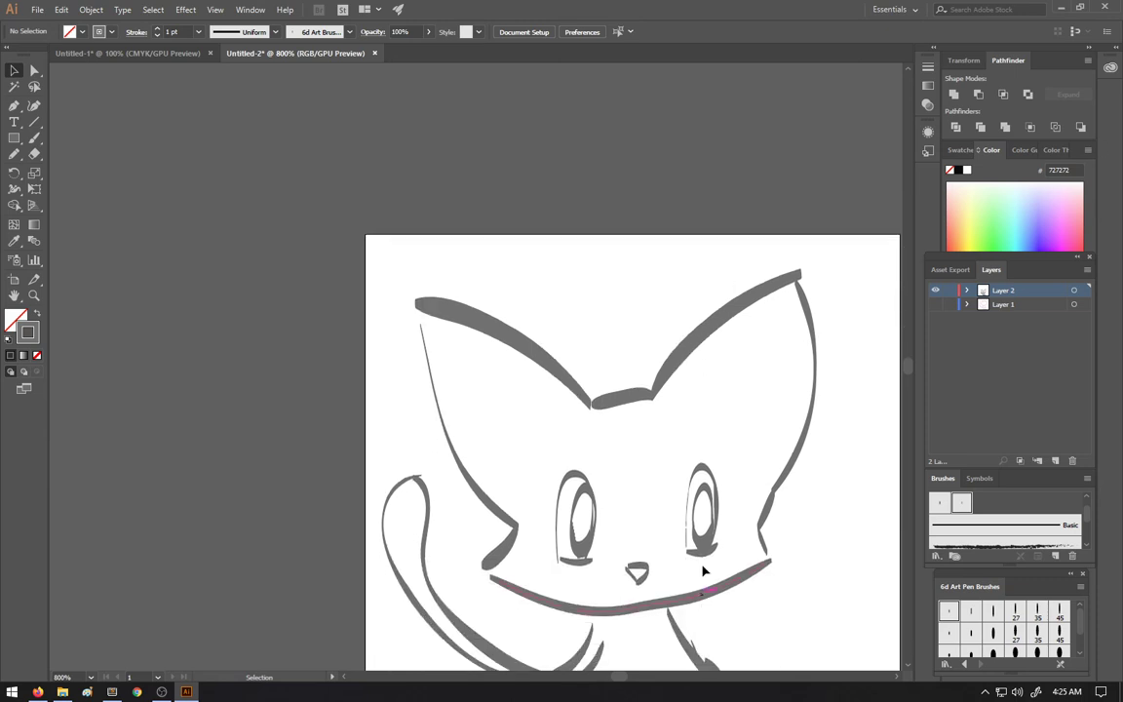
pyautogui.click(708, 542)
pyautogui.press('a')
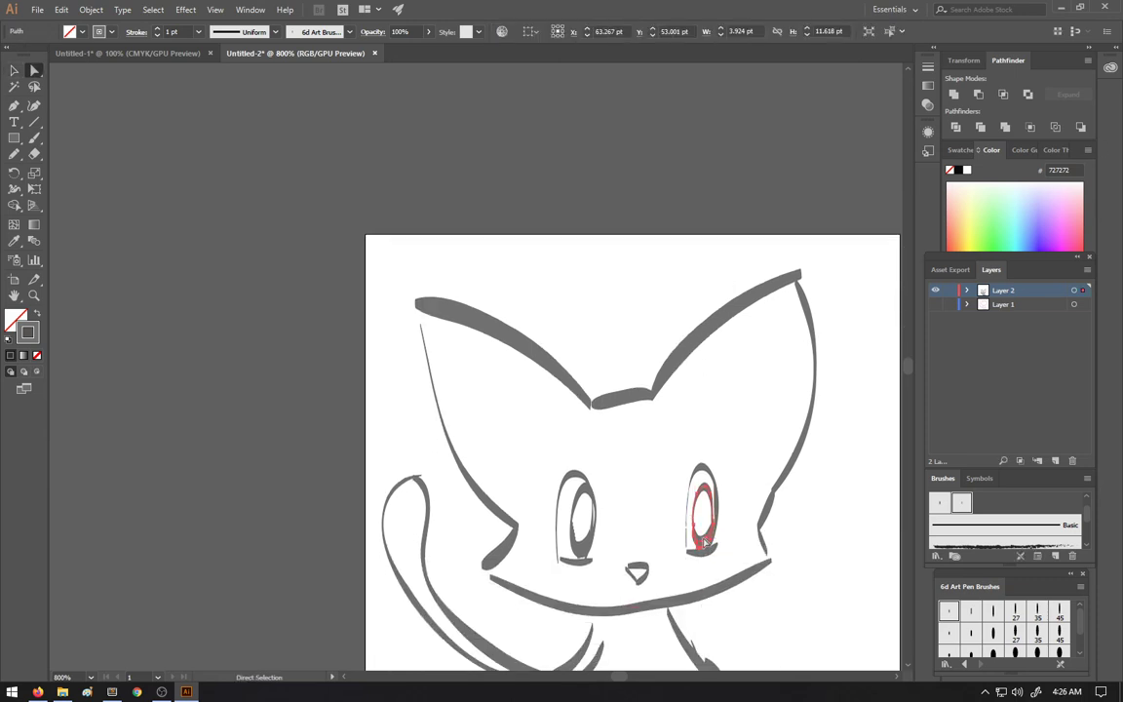
pyautogui.click(157, 32)
pyautogui.click(348, 369)
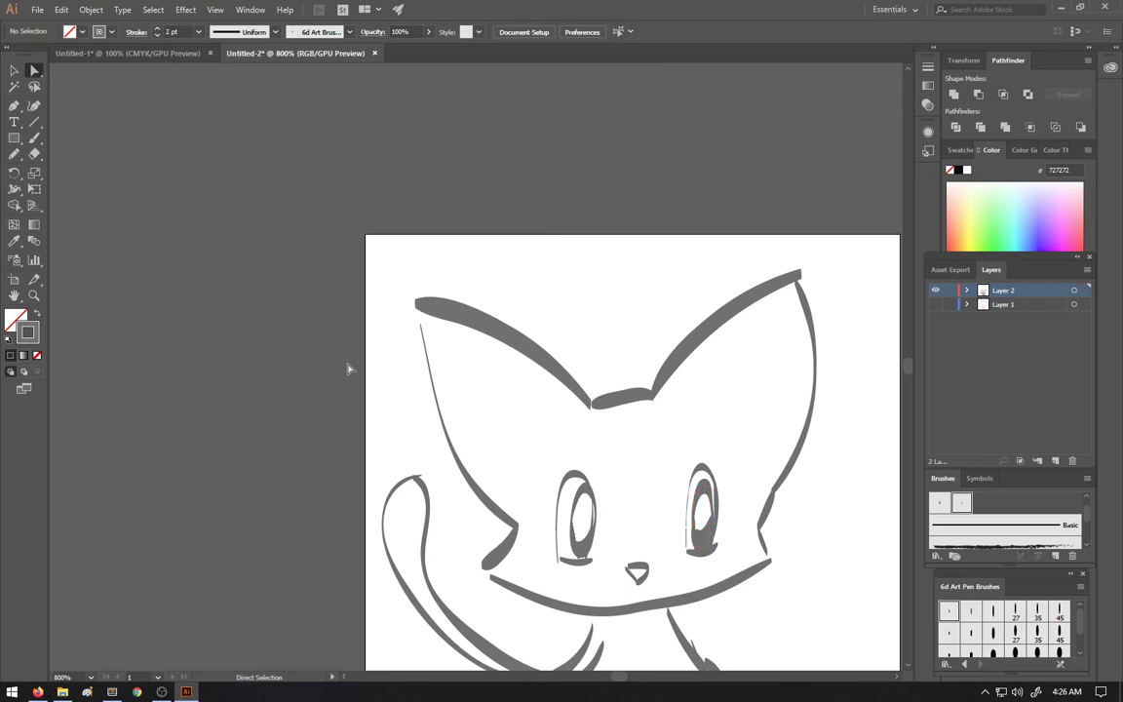
pyautogui.click(579, 552)
pyautogui.hotkey('ctrl', 'z')
# Step: Nudge the right eye's inner oval 1 pt to the right
pyautogui.click(263, 239)
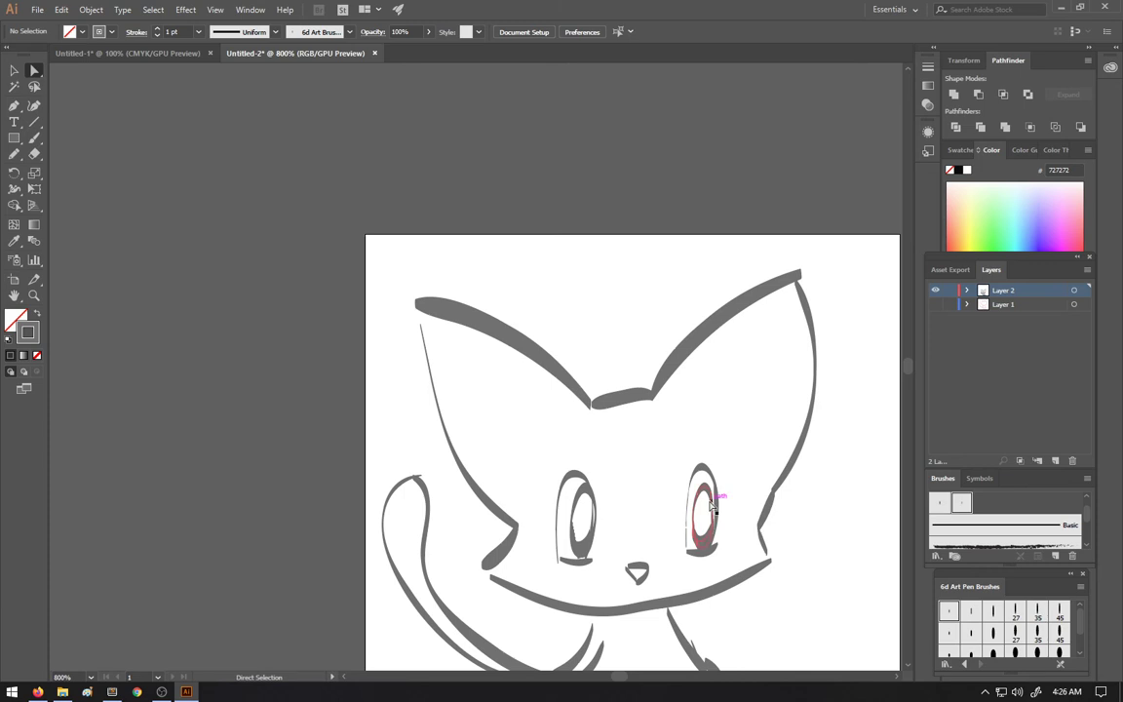
pyautogui.click(711, 502)
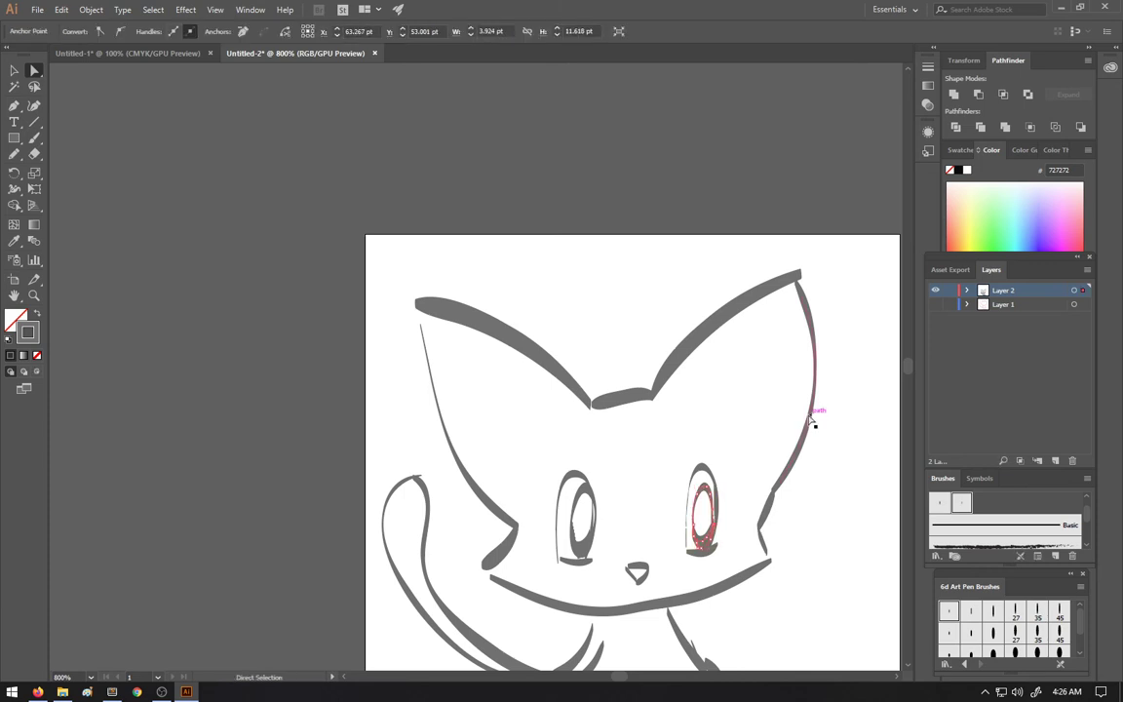
pyautogui.press('v')
pyautogui.click(759, 408)
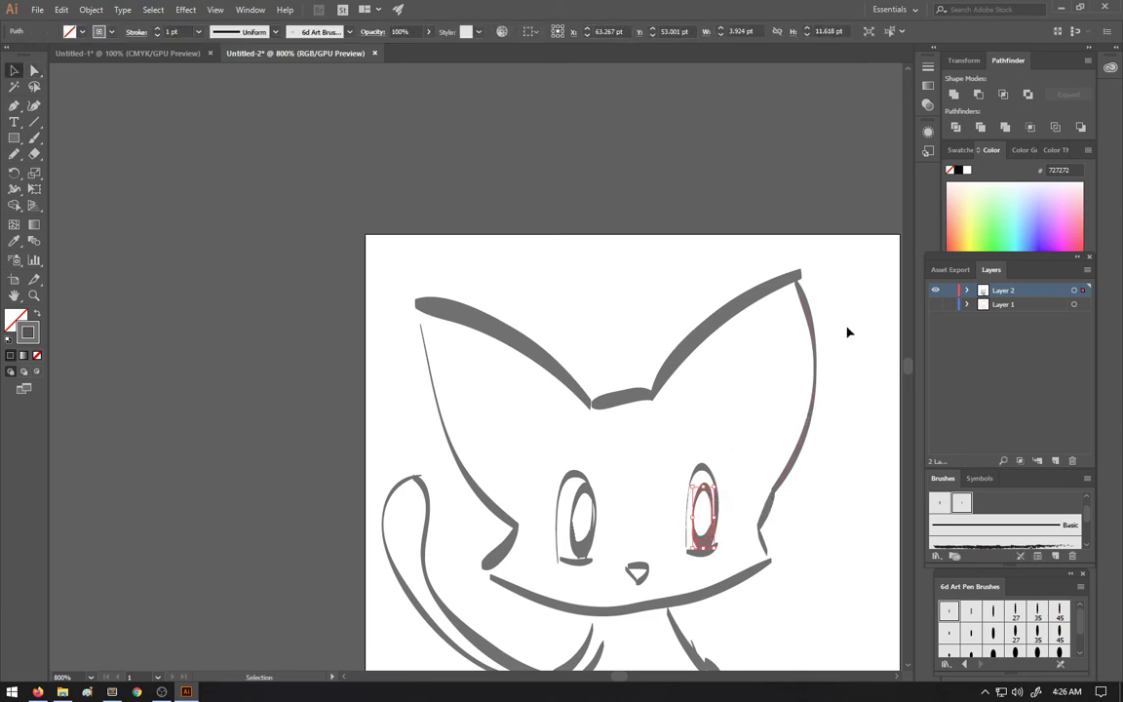
pyautogui.press('-')
pyautogui.press('Right')
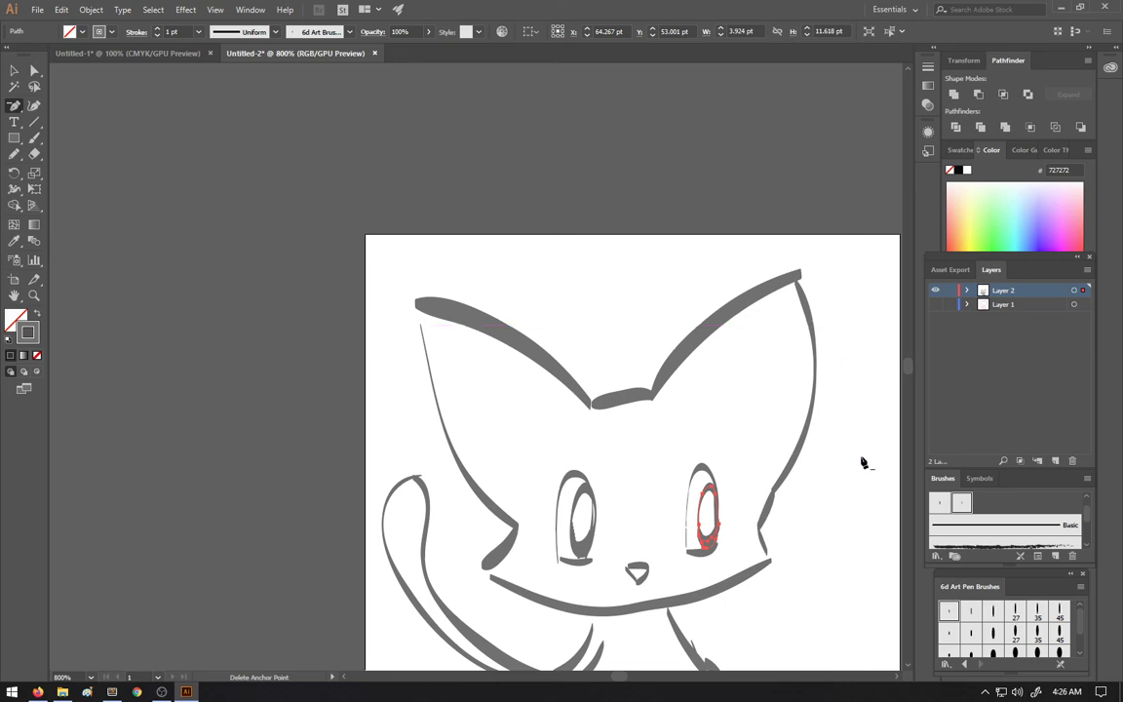
pyautogui.press('a')
pyautogui.click(839, 560)
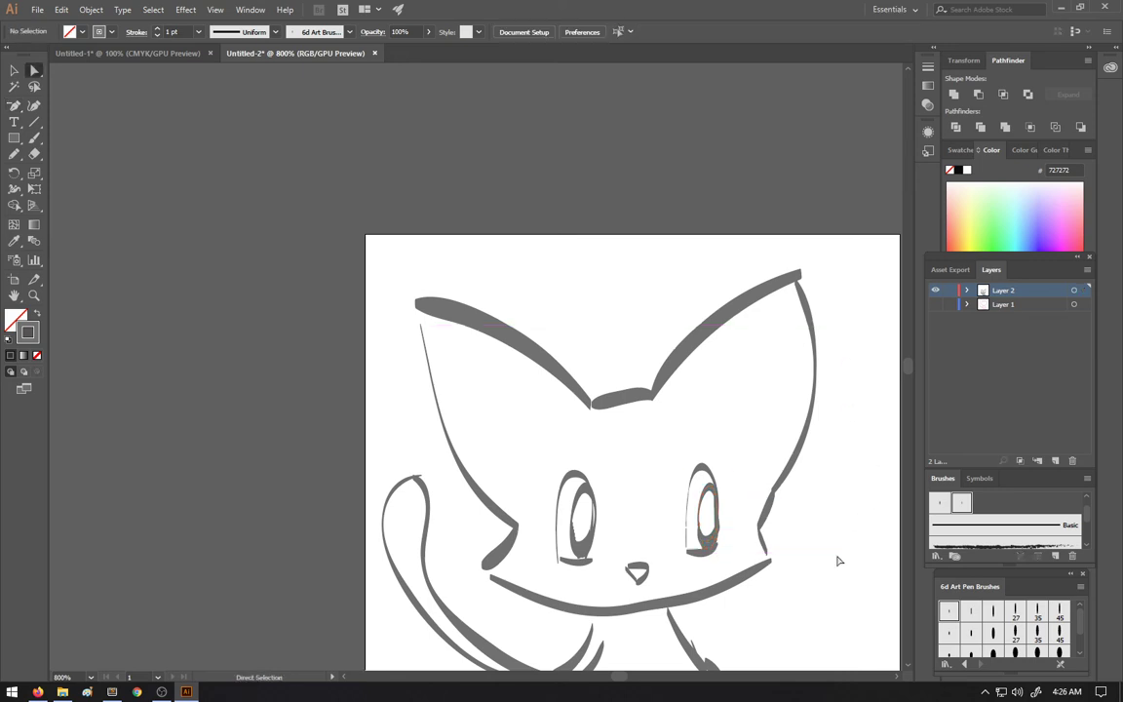
# Step: Copy all the ink strokes in place onto a new layer above Layer 2 and hide Layer 2
pyautogui.scroll(-1, 838, 561)
pyautogui.hscroll(3, 838, 562)
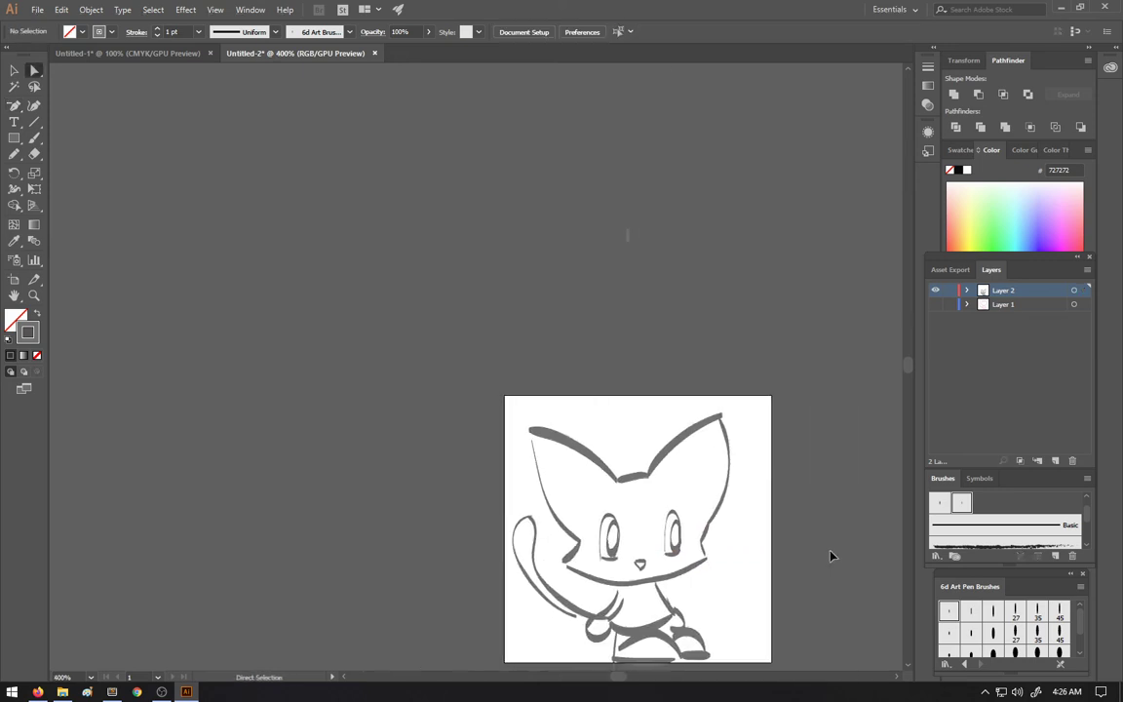
pyautogui.hscroll(2, 829, 555)
pyautogui.scroll(-2, 814, 536)
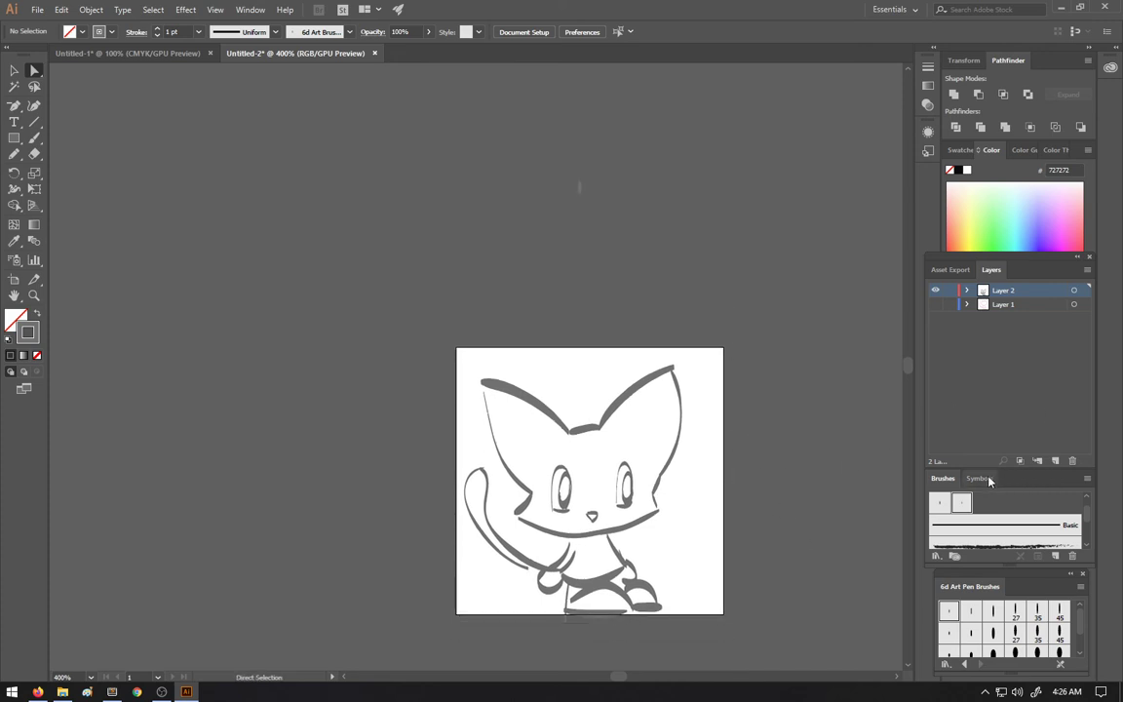
pyautogui.hscroll(2, 789, 487)
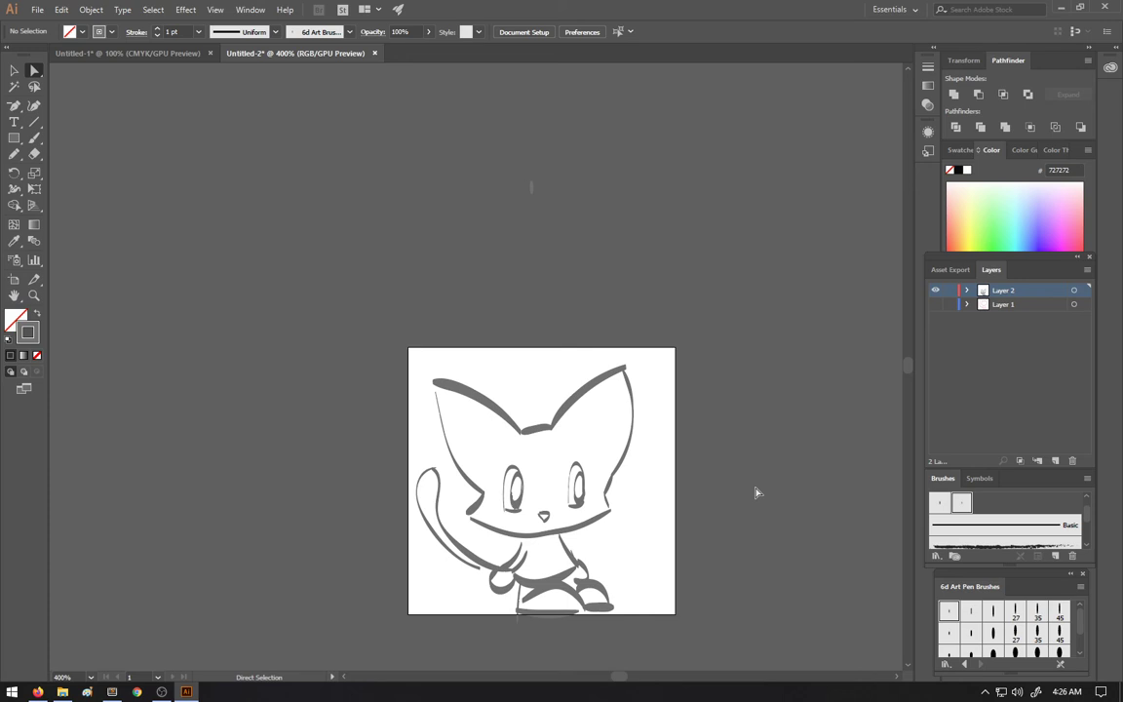
pyautogui.press('v')
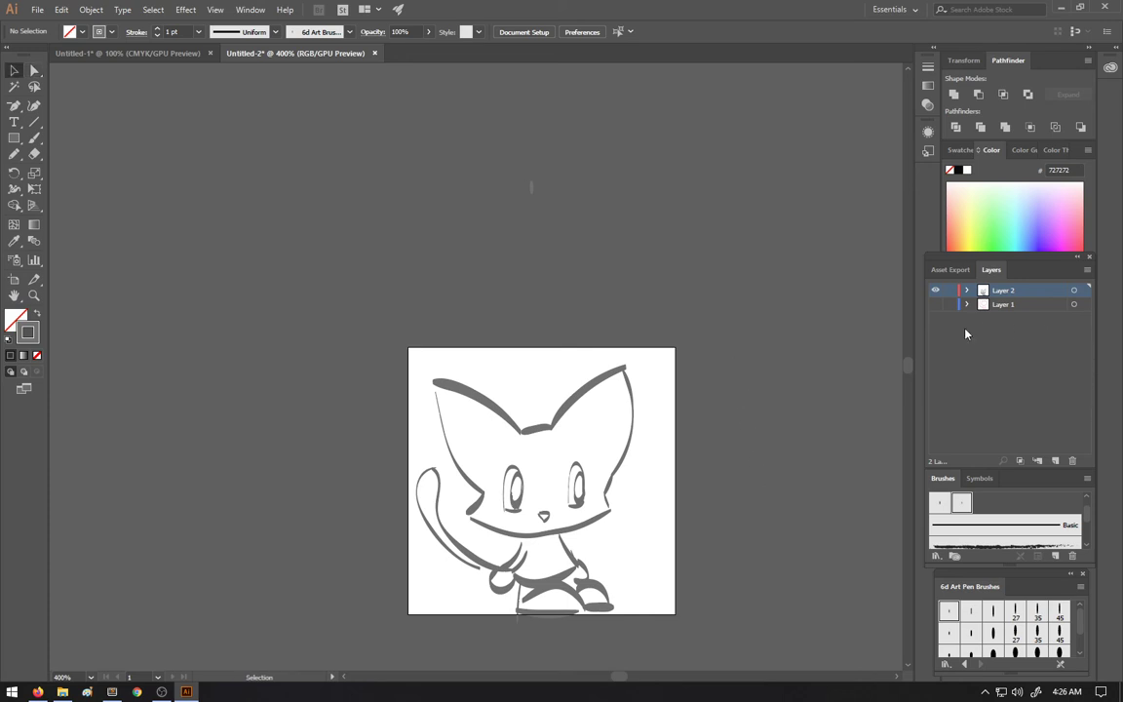
pyautogui.scroll(-3, 775, 324)
pyautogui.hotkey('ctrl', 'a')
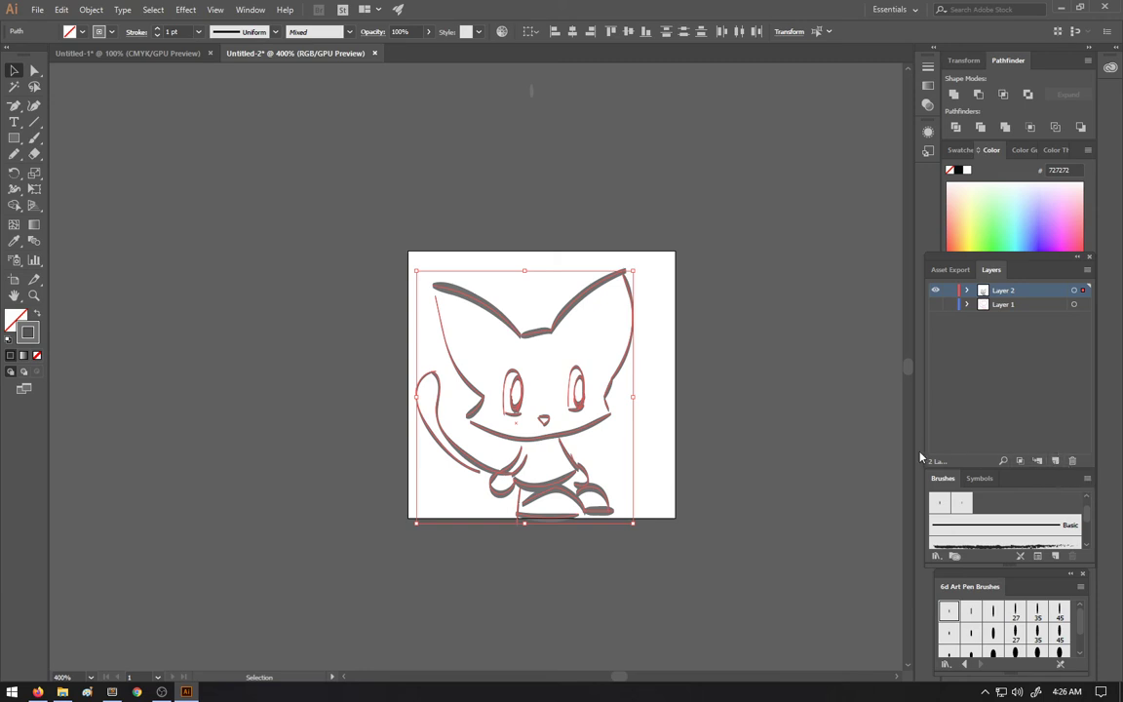
pyautogui.click(1056, 460)
pyautogui.hotkey('ctrl', 'shift', 'v')
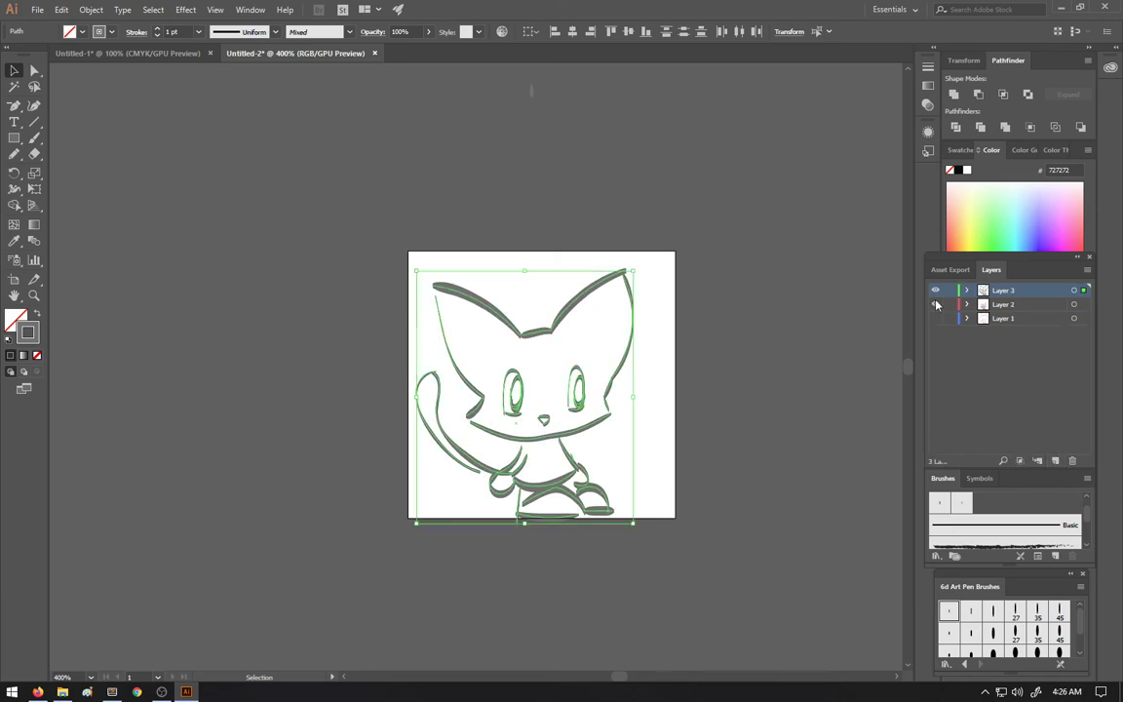
pyautogui.click(709, 368)
# Step: Join the strokes of both ears and the short stroke on top of the head into one continuous path
pyautogui.scroll(2, 601, 339)
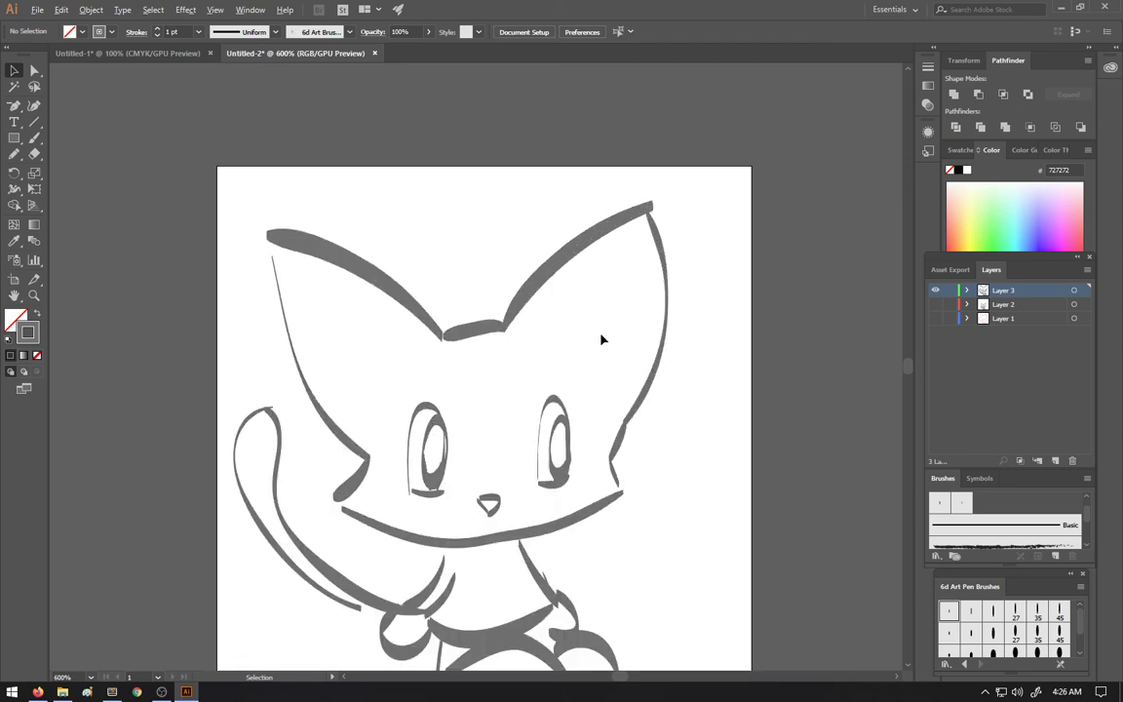
pyautogui.moveTo(584, 186); pyautogui.dragTo(691, 267)
pyautogui.hotkey('ctrl', 'j')
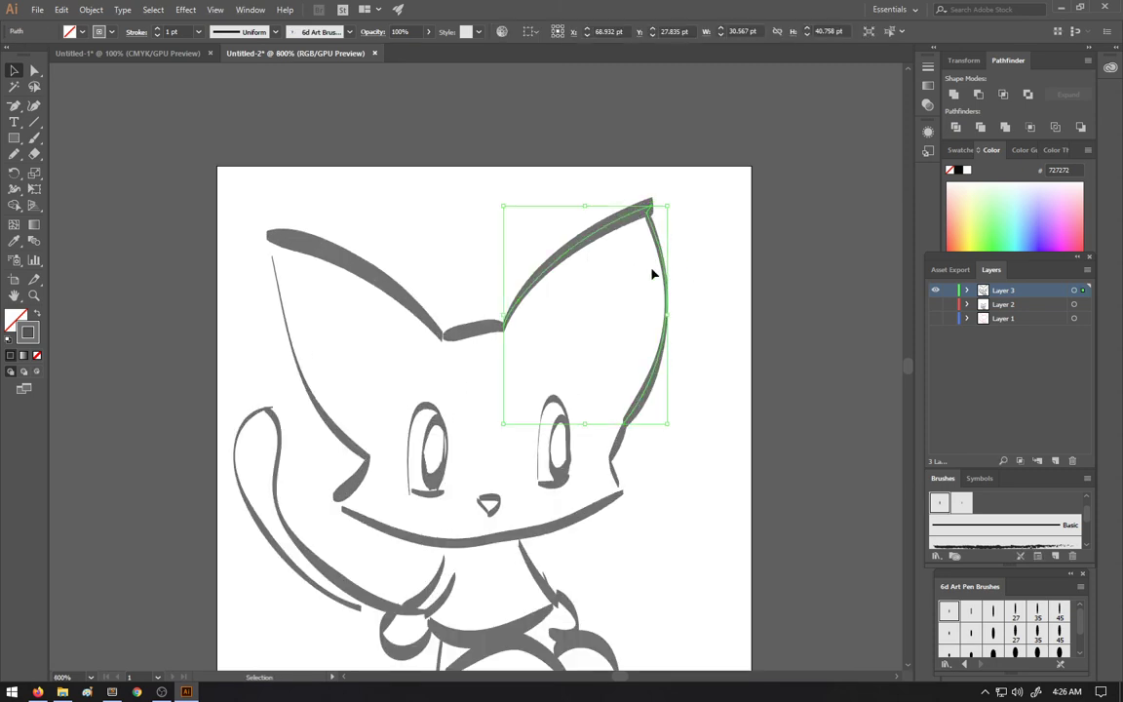
pyautogui.click(503, 264)
pyautogui.moveTo(517, 347); pyautogui.dragTo(517, 348)
pyautogui.hotkey('ctrl', 'j')
pyautogui.moveTo(484, 293); pyautogui.dragTo(400, 369)
pyautogui.hotkey('ctrl', 'j')
pyautogui.moveTo(352, 177); pyautogui.dragTo(248, 283)
pyautogui.hotkey('ctrl', 'j')
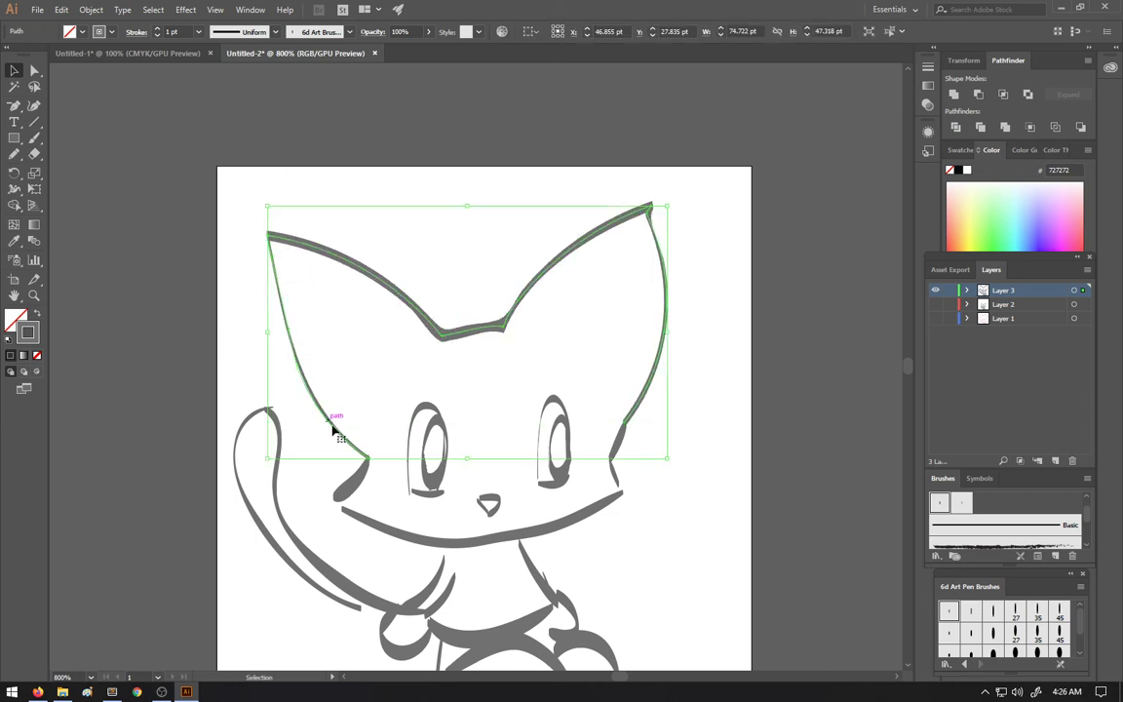
# Step: Join the left cheek, chin line and right cheek strokes to the ear path to close the head outline
pyautogui.moveTo(391, 444)
pyautogui.mouseDown()
pyautogui.moveTo(361, 468)
pyautogui.moveTo(357, 517)
pyautogui.mouseUp()
pyautogui.hotkey('ctrl', 'j')
pyautogui.hotkey('ctrl', 'j')
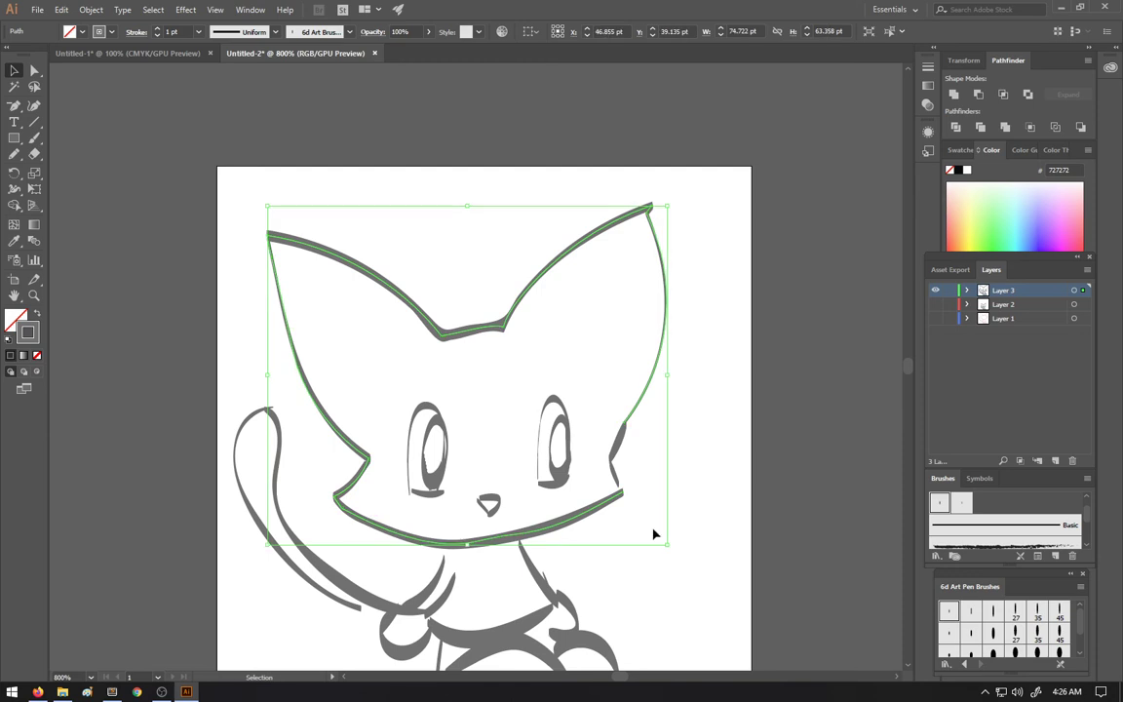
pyautogui.moveTo(657, 511)
pyautogui.mouseDown()
pyautogui.moveTo(593, 449)
pyautogui.moveTo(612, 468)
pyautogui.moveTo(601, 472)
pyautogui.mouseUp()
pyautogui.press('v')
pyautogui.hotkey('ctrl', 'j')
pyautogui.click(667, 442)
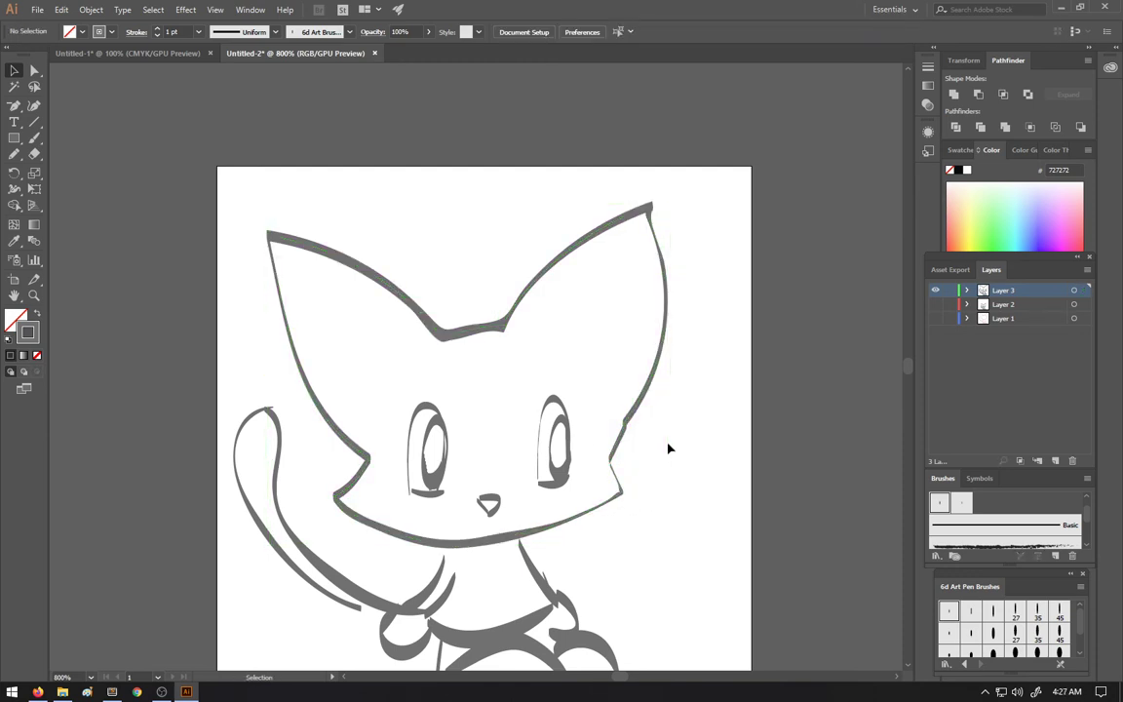
pyautogui.moveTo(625, 408); pyautogui.dragTo(665, 426)
pyautogui.click(728, 426)
# Step: Swap the head outline's stroke for a solid fill and set the fill colour to B2B2B2
pyautogui.click(511, 320)
pyautogui.click(35, 315)
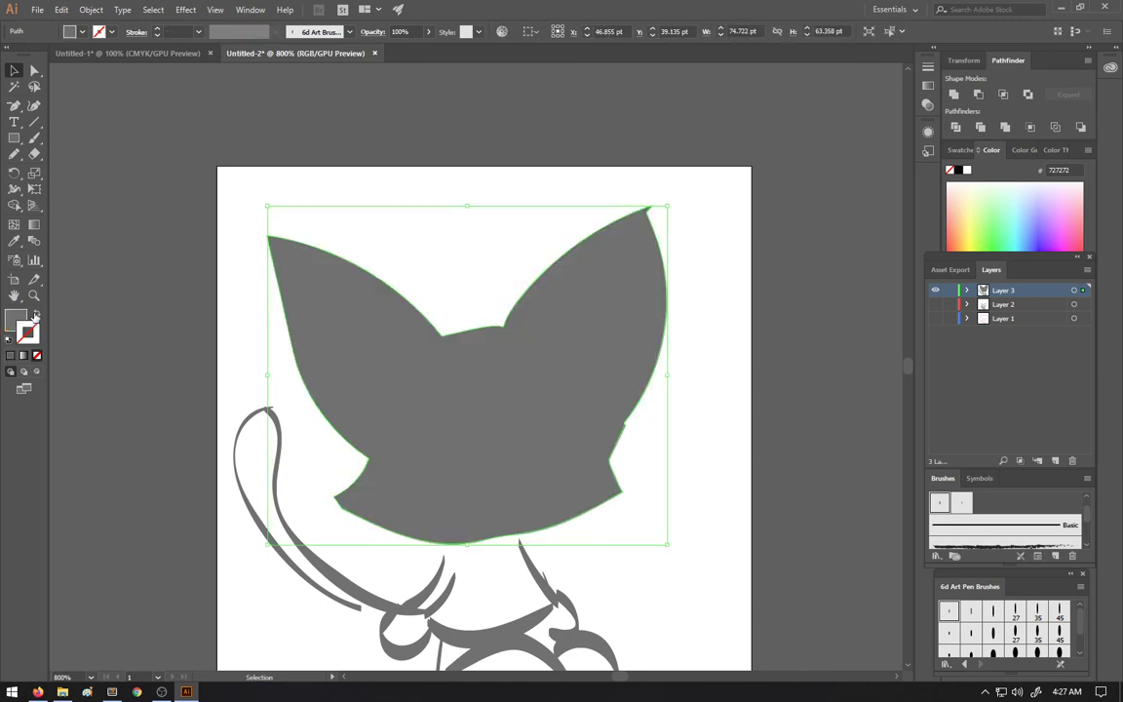
pyautogui.doubleClick(17, 319)
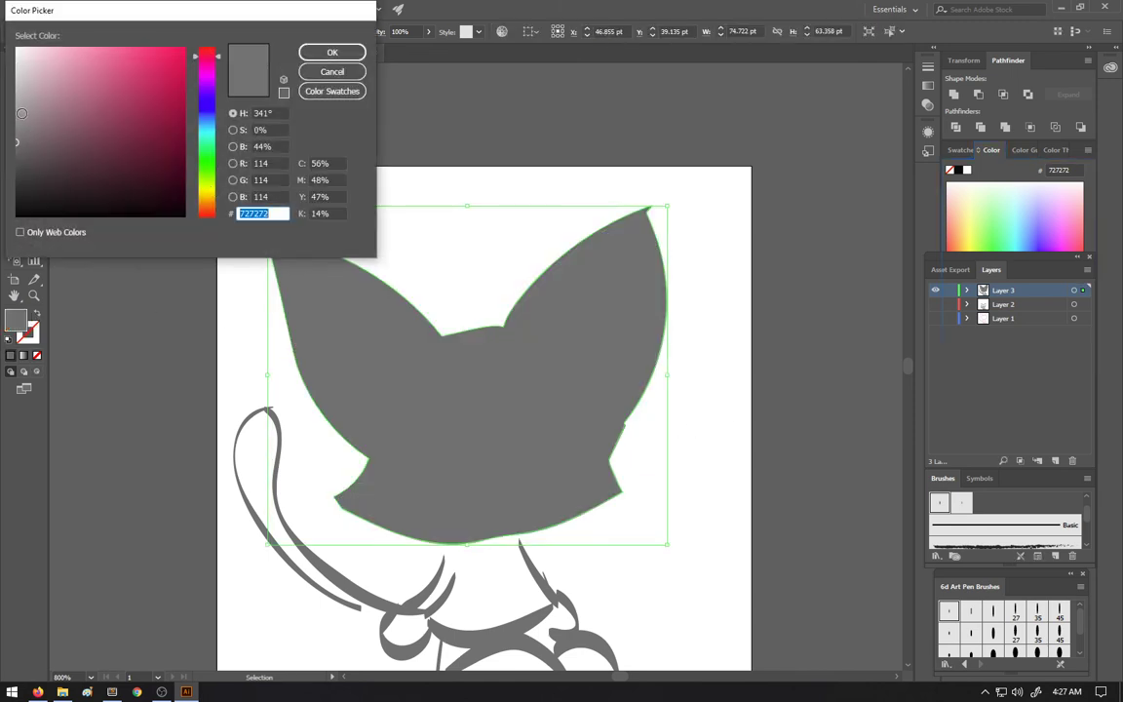
pyautogui.moveTo(18, 102); pyautogui.dragTo(15, 96)
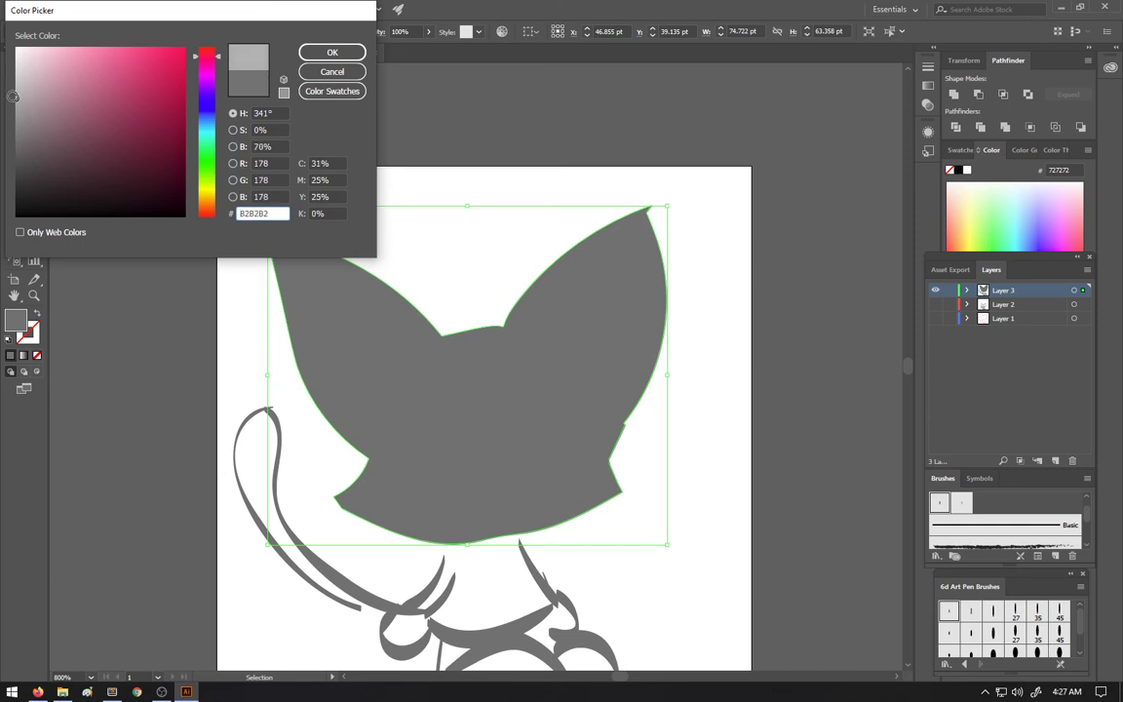
pyautogui.click(331, 52)
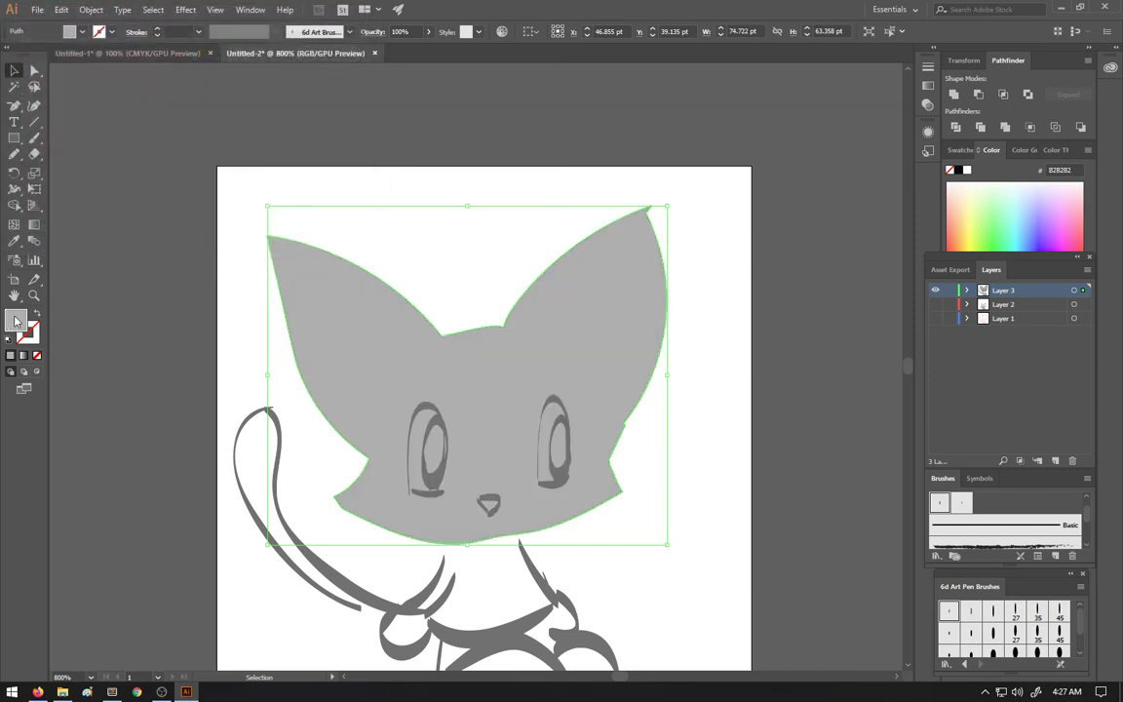
# Step: Lighten the head's fill colour to C6C6C6
pyautogui.doubleClick(17, 319)
pyautogui.write('C6C6C6')
pyautogui.click(322, 51)
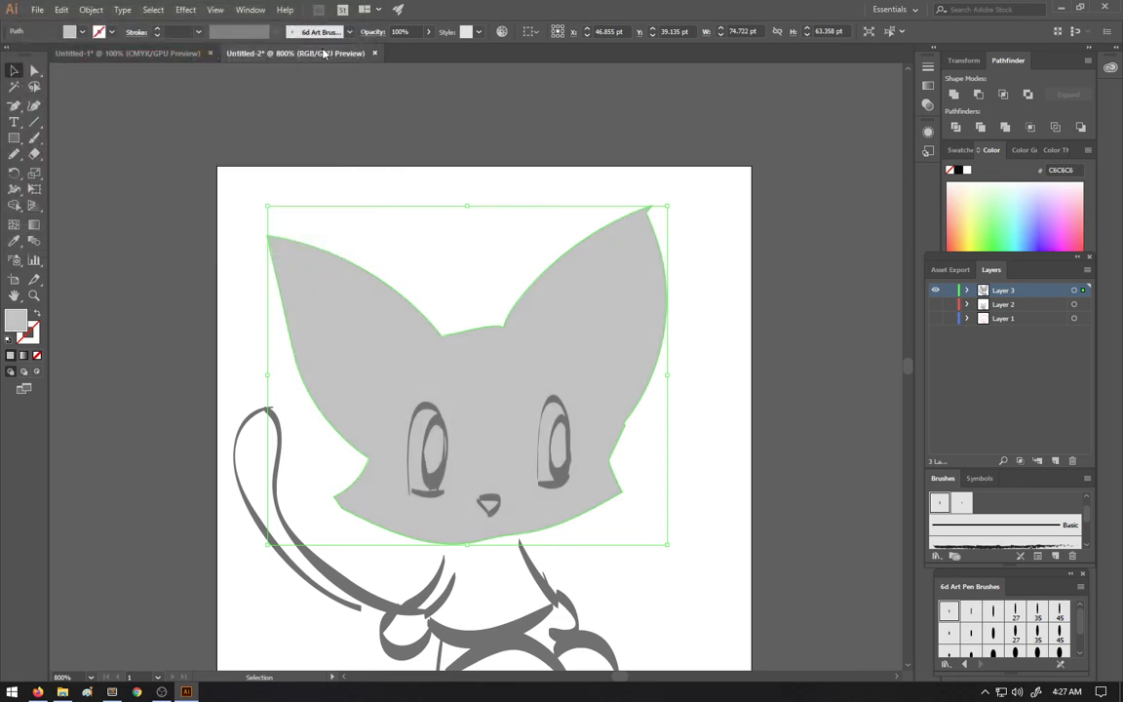
pyautogui.click(460, 177)
# Step: Join the two long tail strokes at the tip of the tail
pyautogui.scroll(-3, 464, 210)
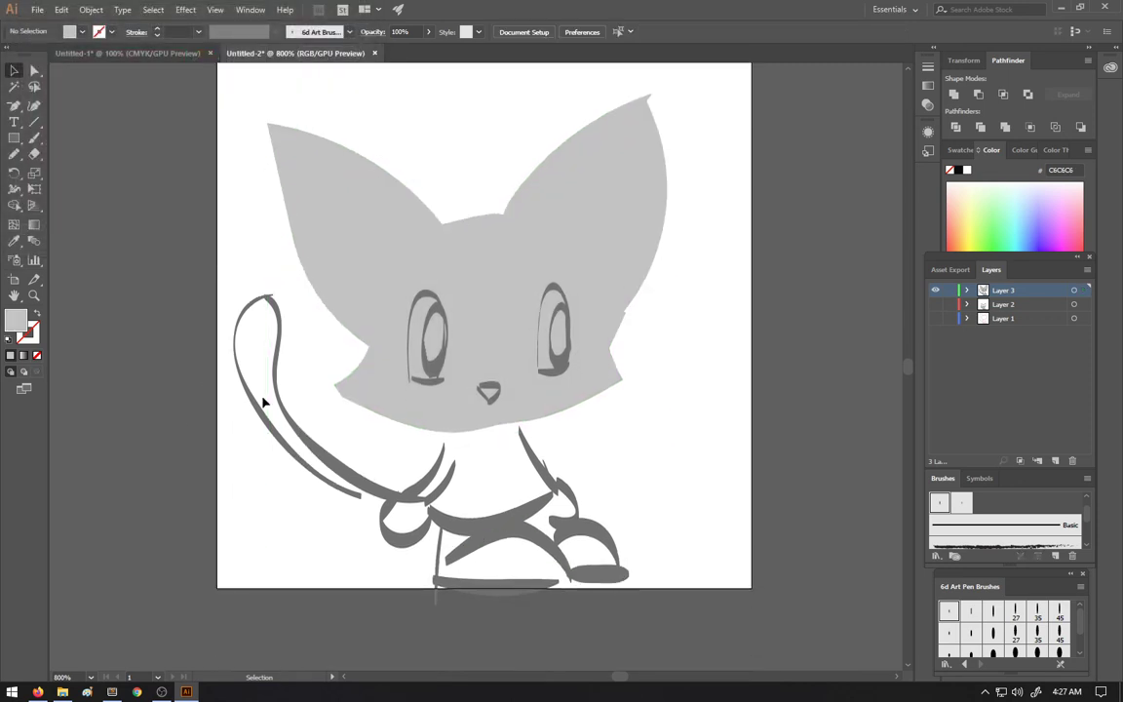
pyautogui.click(256, 401)
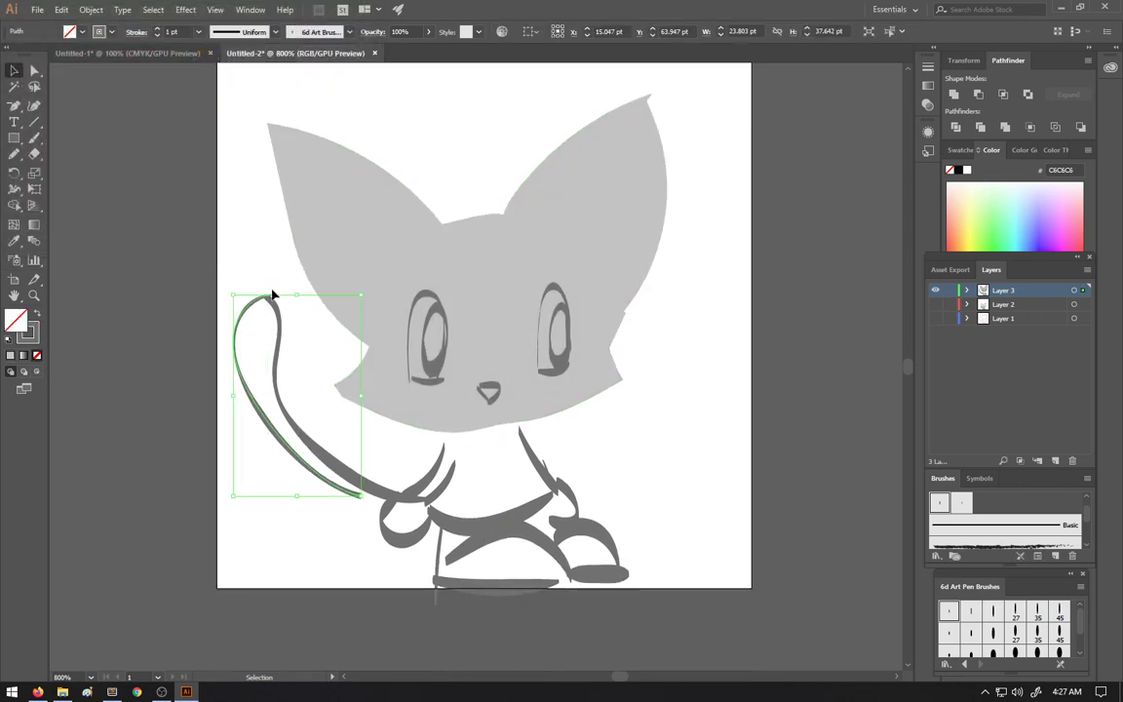
pyautogui.moveTo(258, 266); pyautogui.dragTo(290, 317)
pyautogui.hotkey('ctrl', 'j')
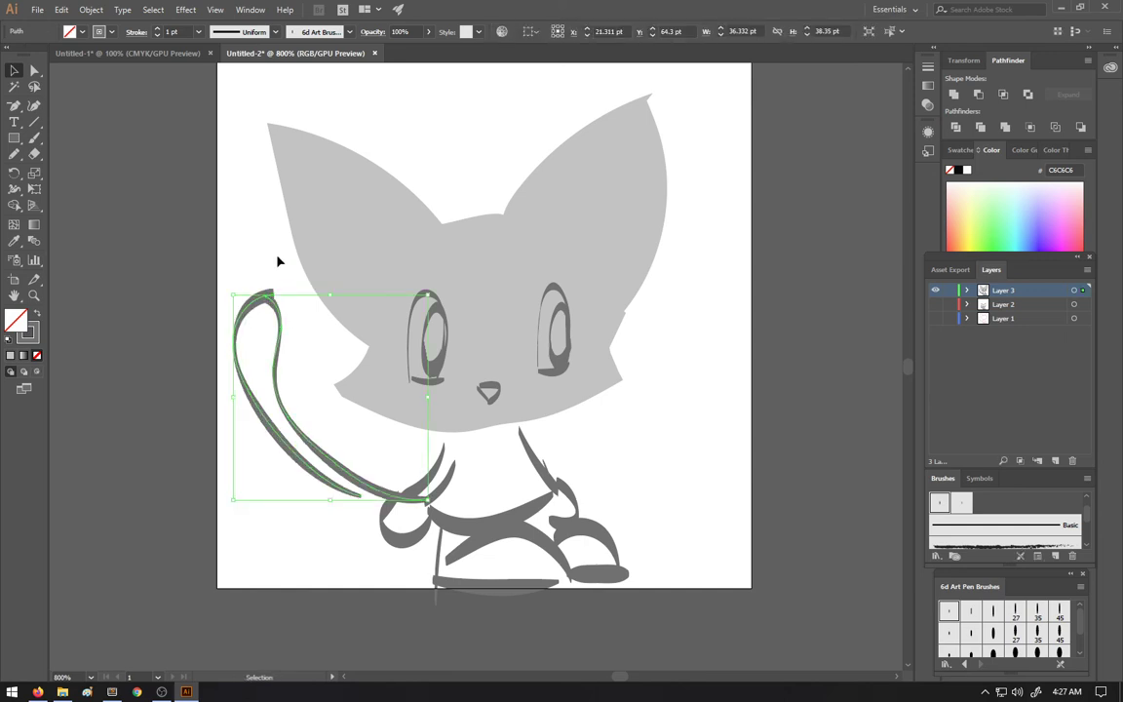
# Step: Extend the tail's lower line with the Pen tool to the base of the tail, beside the body
pyautogui.click(277, 258)
pyautogui.click(360, 502)
pyautogui.press('p')
pyautogui.click(360, 495)
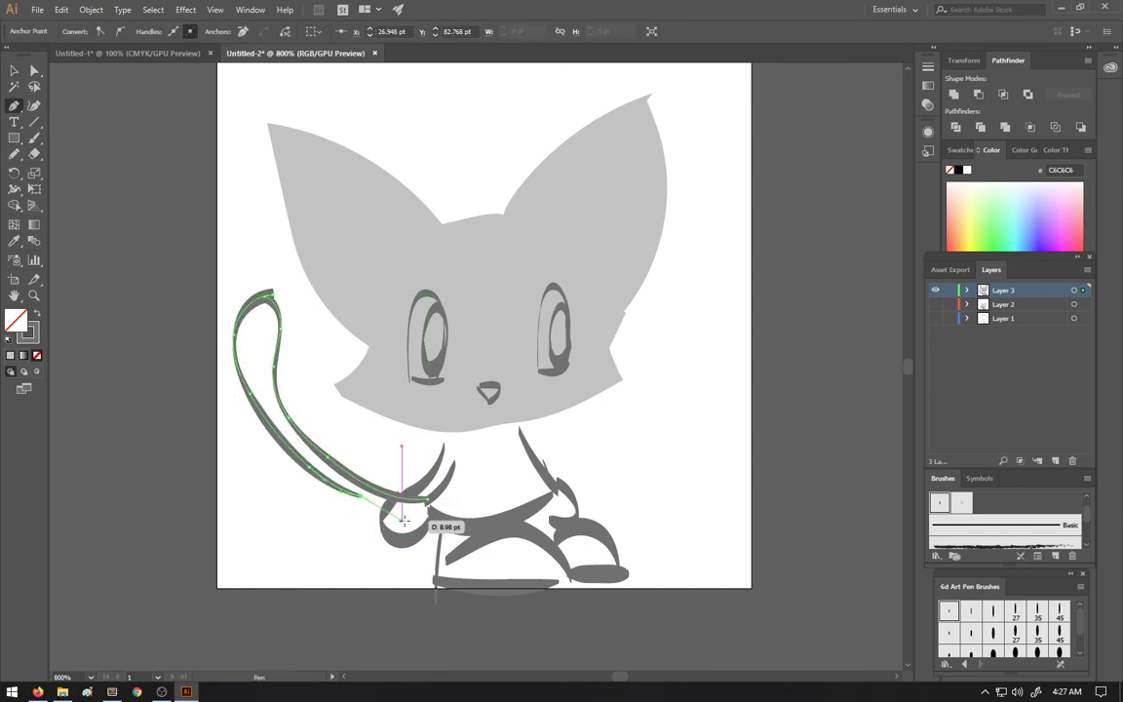
pyautogui.click(421, 516)
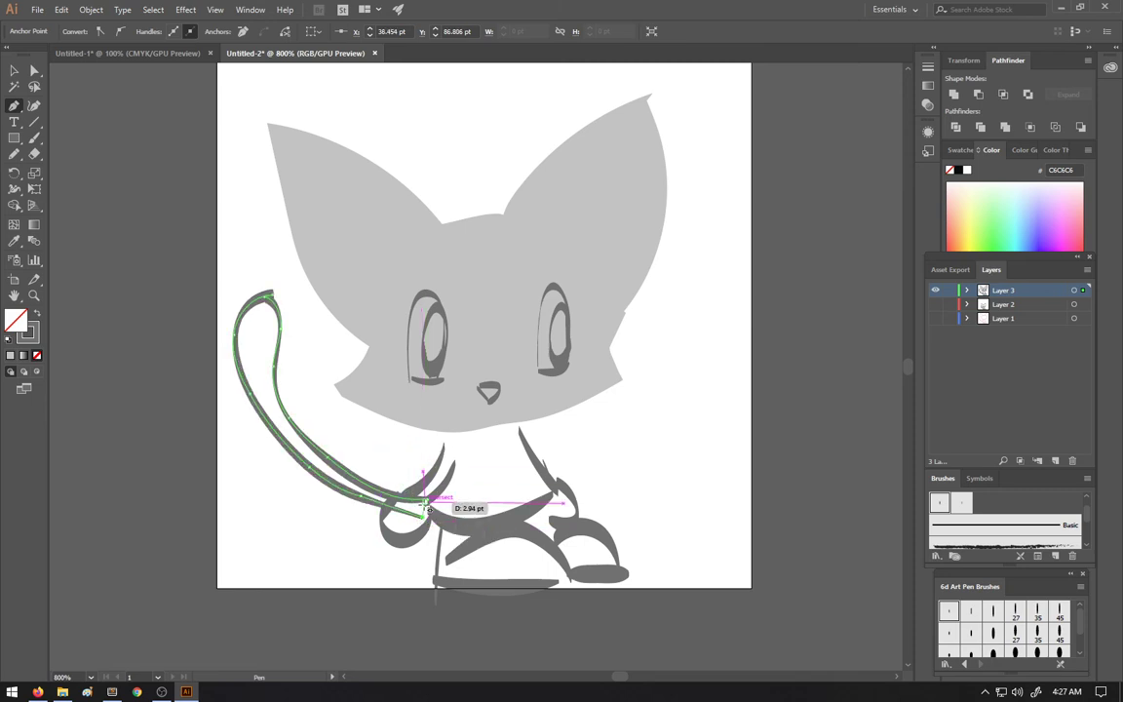
# Step: Undo the tail's join to the short arm stroke and move that stroke right, clear of the tail's base
pyautogui.press('v')
pyautogui.click(349, 417)
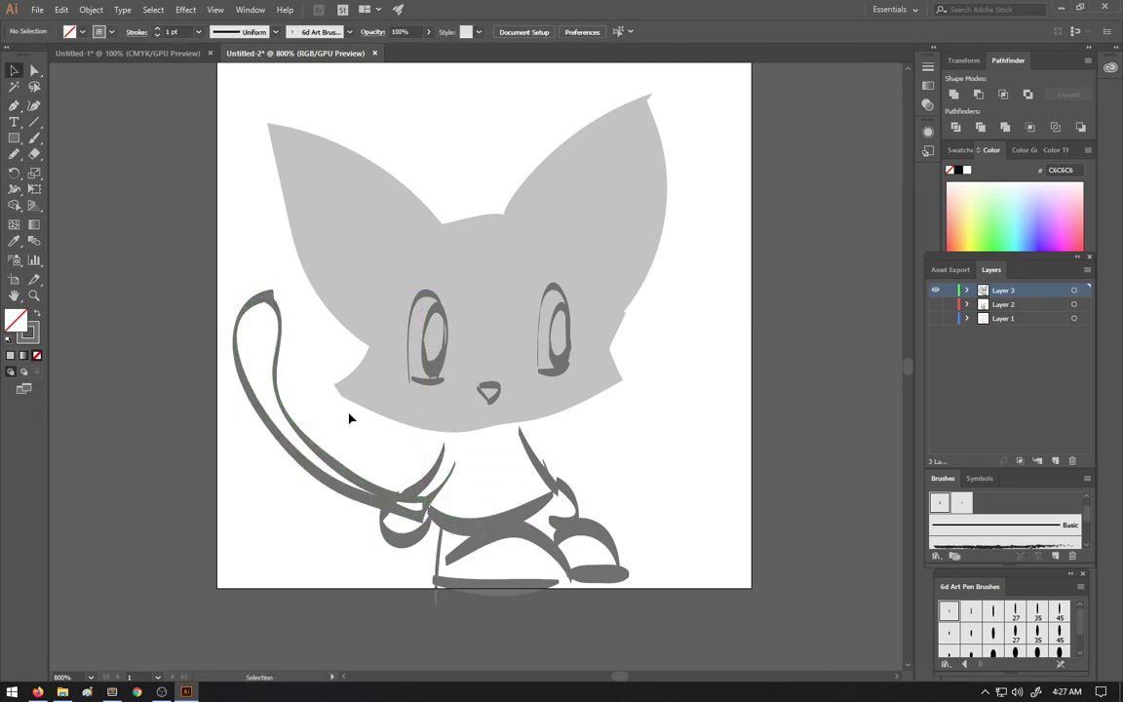
pyautogui.click(440, 494)
pyautogui.scroll(4, 450, 514)
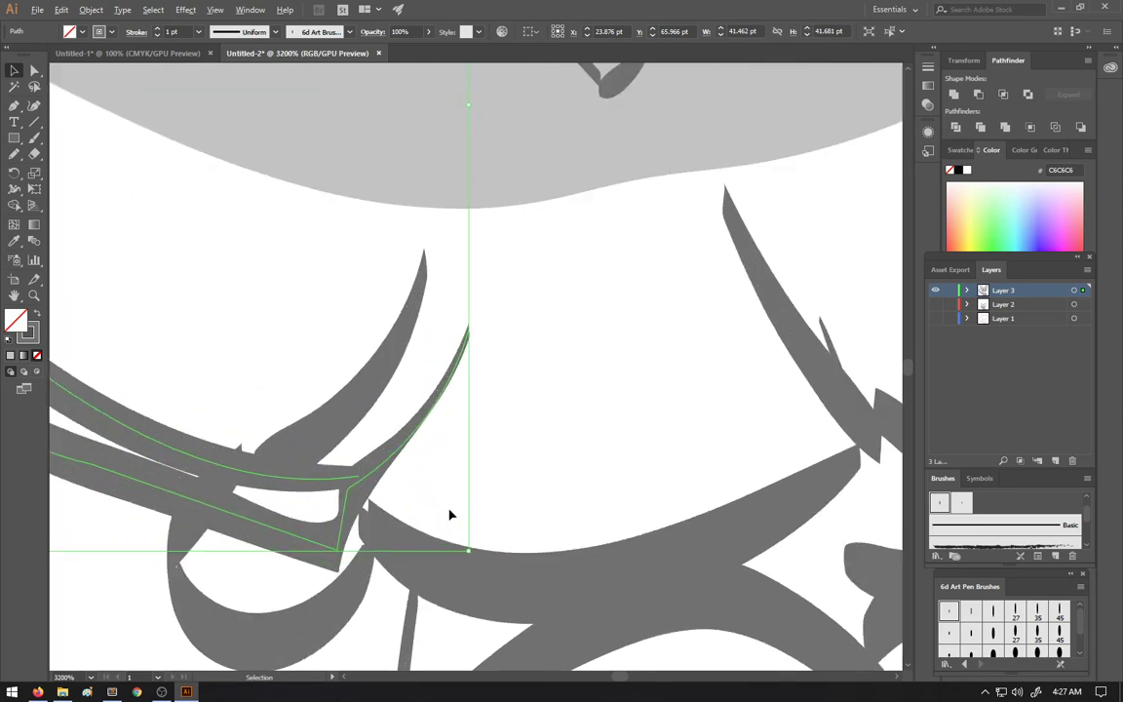
pyautogui.click(439, 494)
pyautogui.click(371, 483)
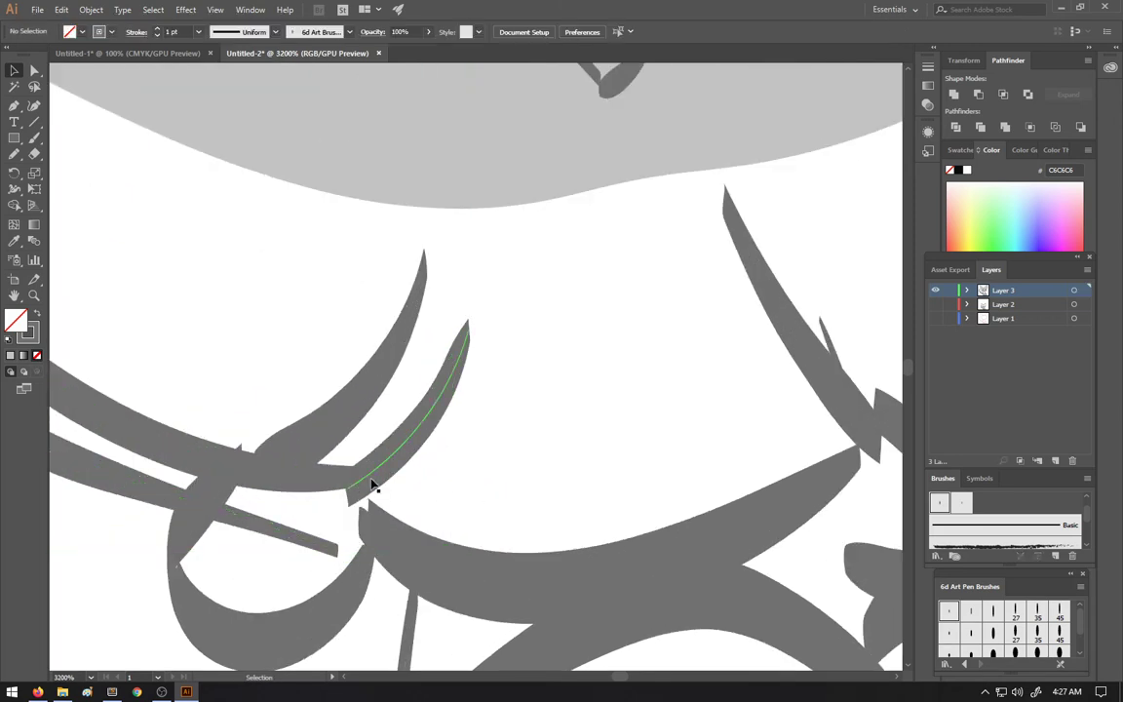
pyautogui.moveTo(388, 474); pyautogui.dragTo(517, 463)
# Step: Close the tail path with the Pen tool by connecting its two open ends at the base
pyautogui.click(346, 480)
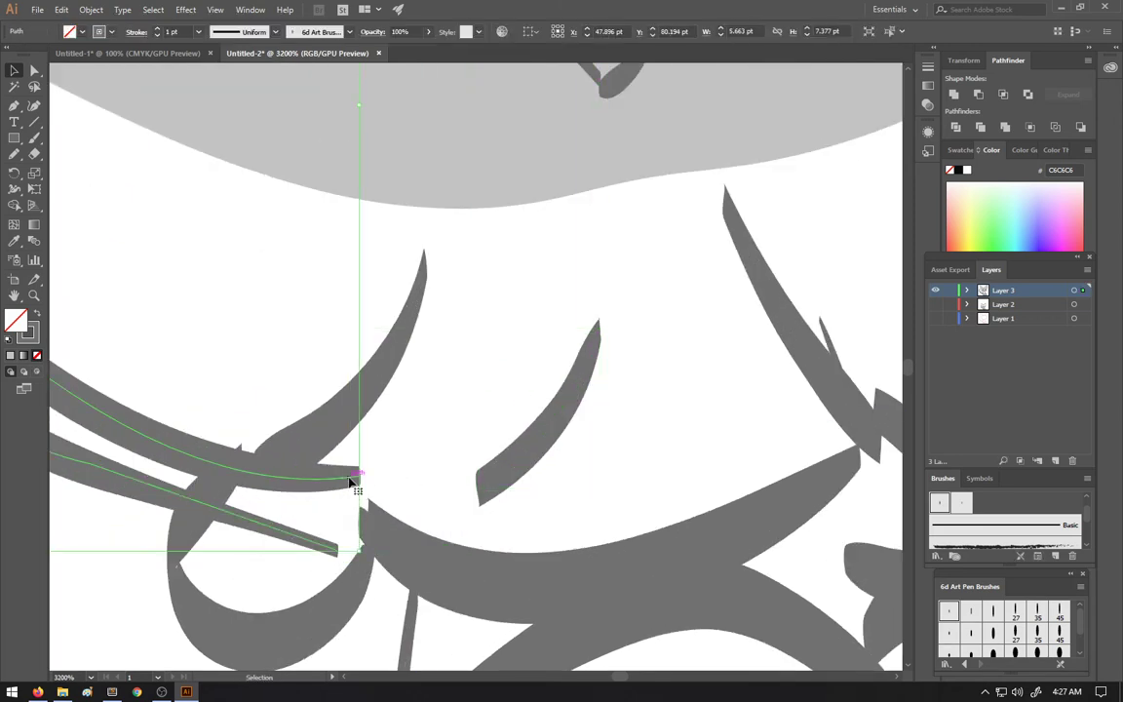
pyautogui.press('p')
pyautogui.click(359, 475)
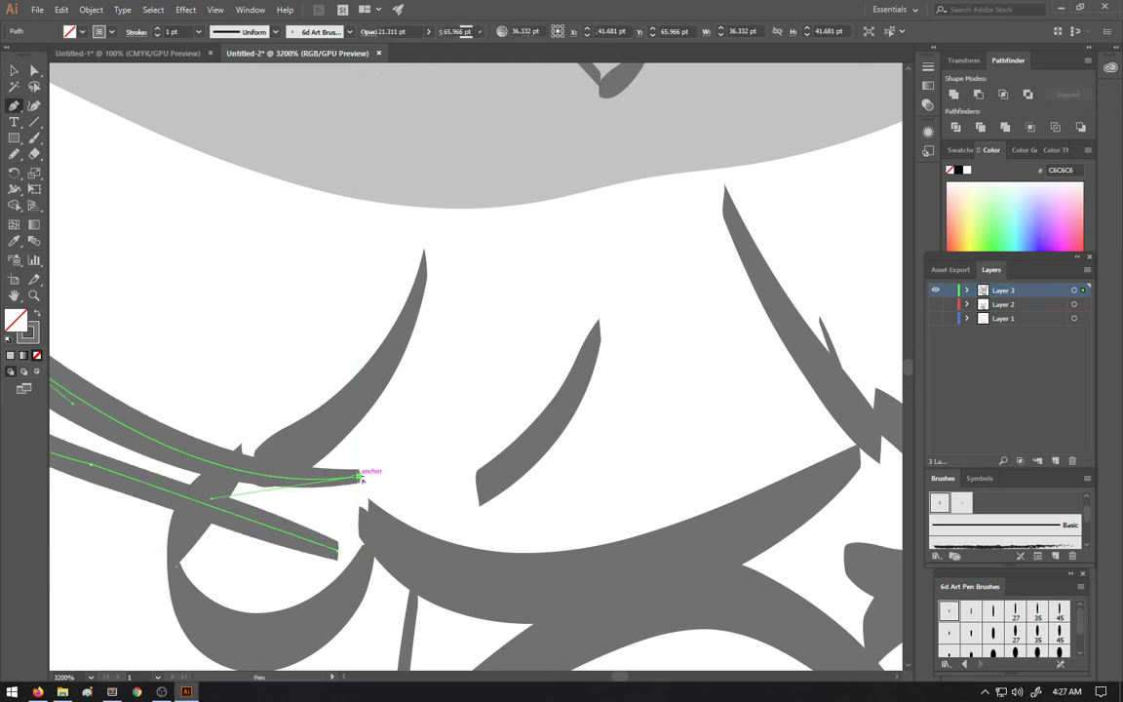
pyautogui.click(337, 550)
pyautogui.hotkey('ctrl', '0')
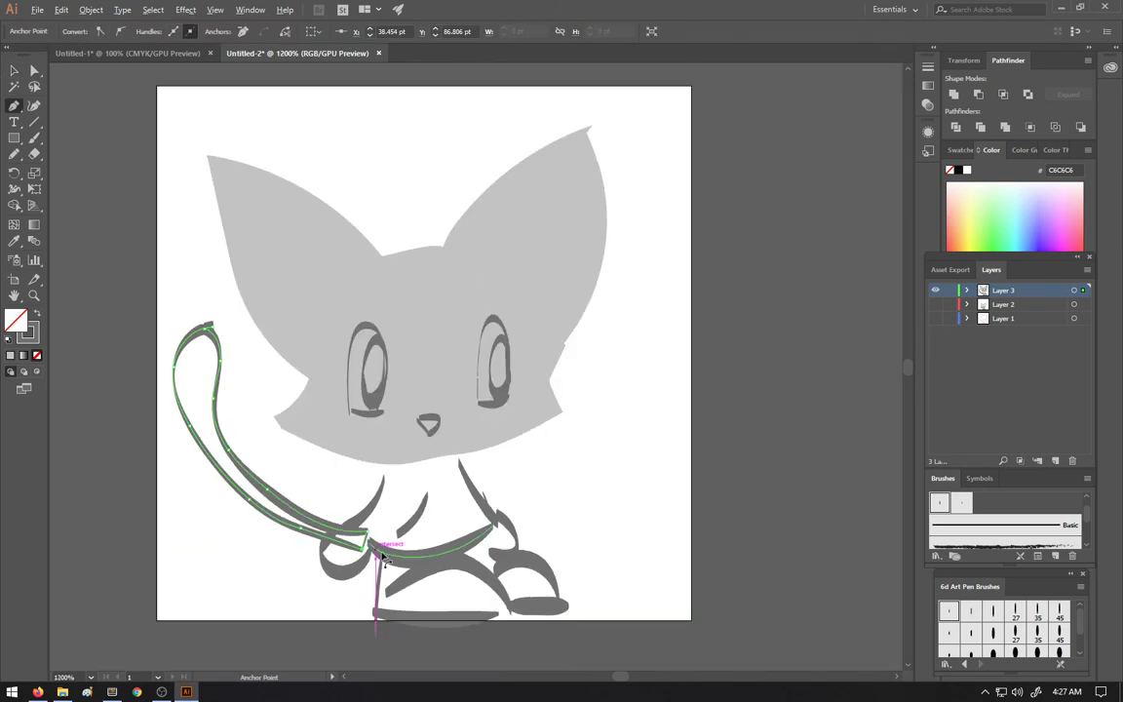
# Step: Apply the head's light grey fill to the tail with the Eyedropper
pyautogui.press('v')
pyautogui.press('i')
pyautogui.click(342, 292)
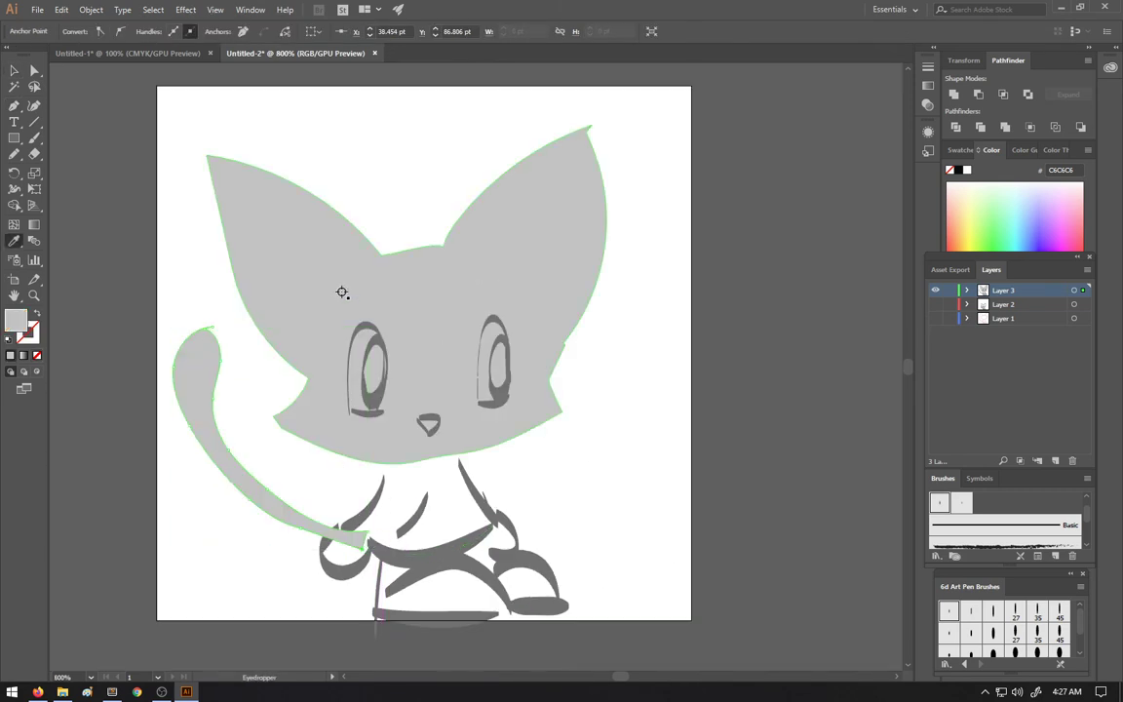
pyautogui.press('v')
pyautogui.click(620, 394)
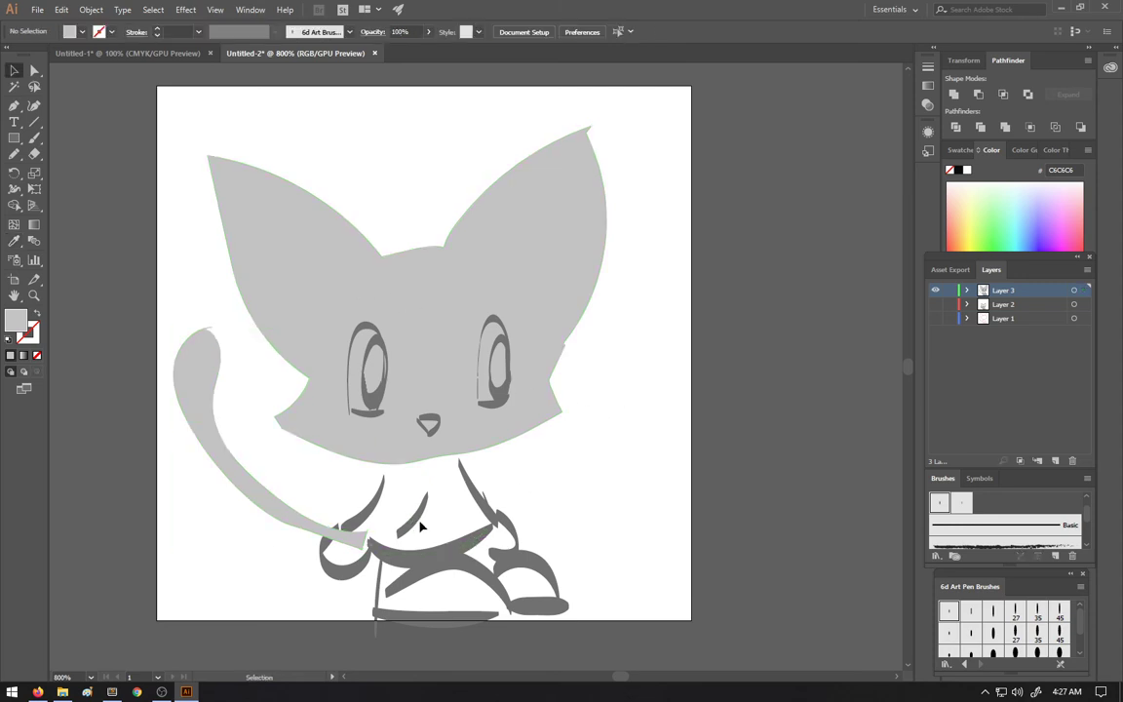
# Step: Delete the short inner arm stroke and connect the tops of the two torso side lines under the head with the Pen tool
pyautogui.moveTo(421, 526); pyautogui.dragTo(391, 525)
pyautogui.press('Delete')
pyautogui.click(376, 496)
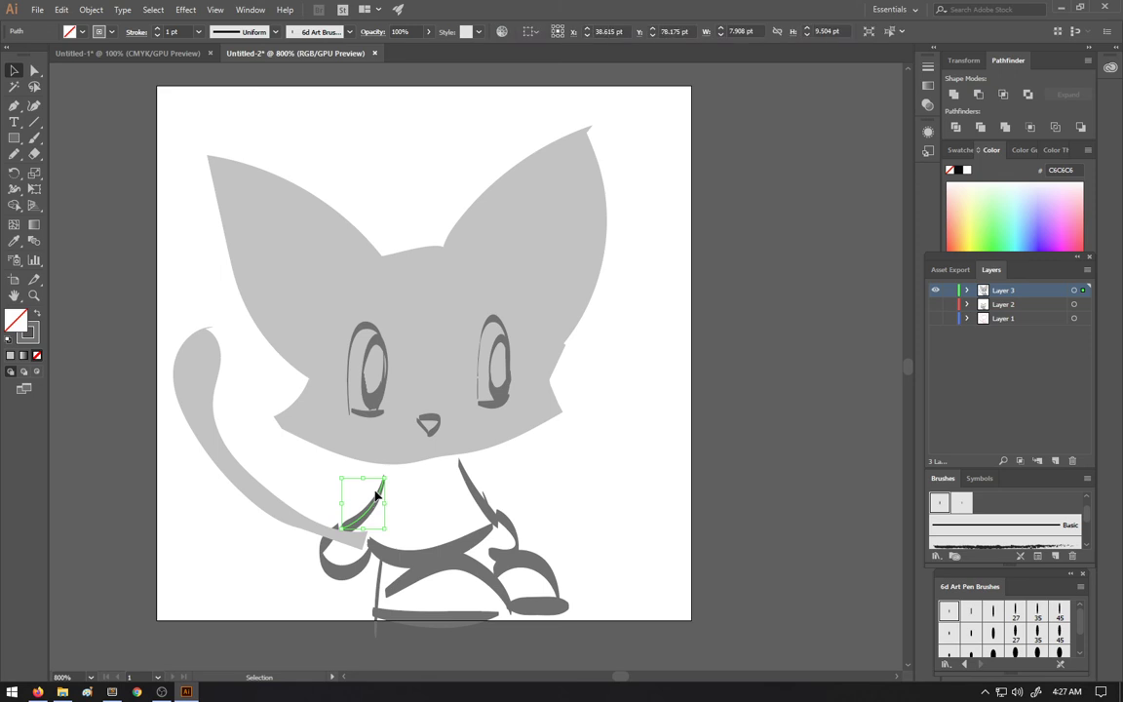
pyautogui.press('p')
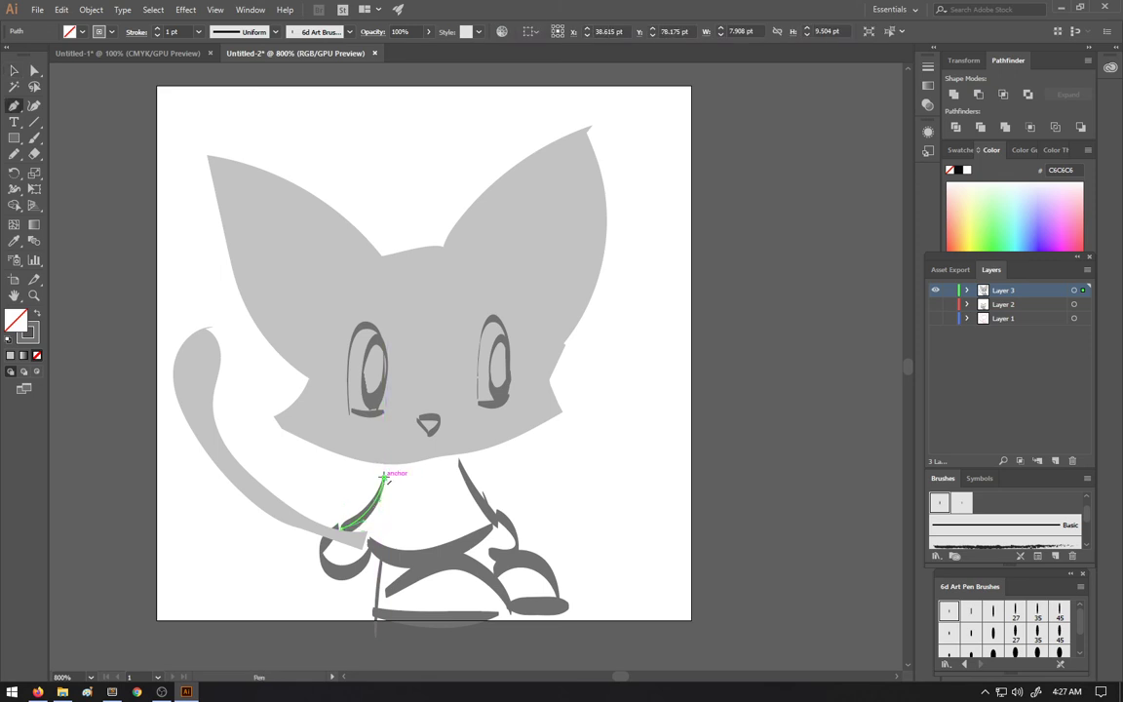
pyautogui.click(383, 476)
pyautogui.click(458, 448)
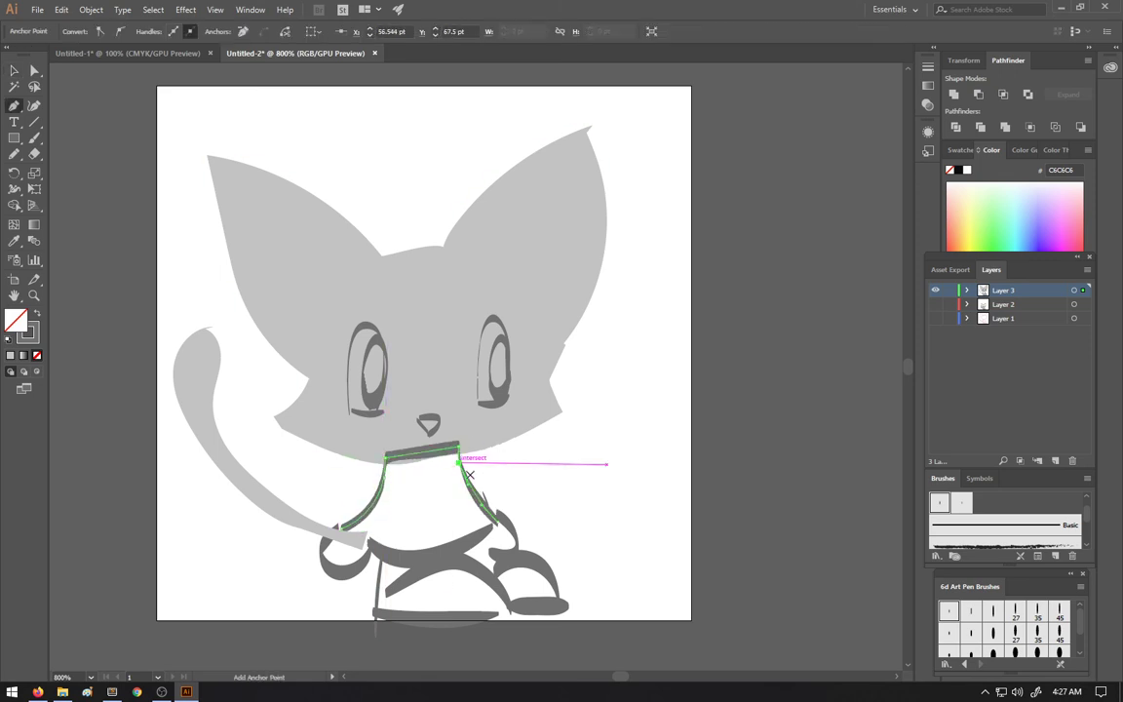
# Step: Join the lower end of the torso's right side line to the right end of the torso's bottom curve
pyautogui.scroll(1, 514, 498)
pyautogui.press('a')
pyautogui.click(501, 507)
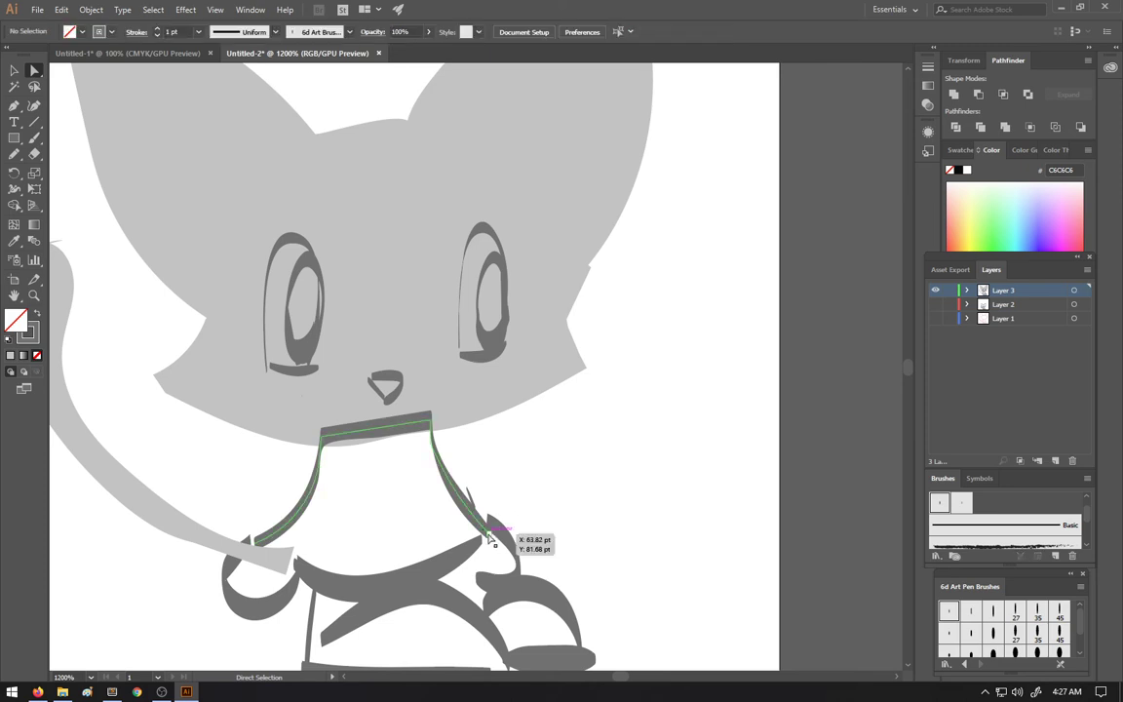
pyautogui.click(490, 539)
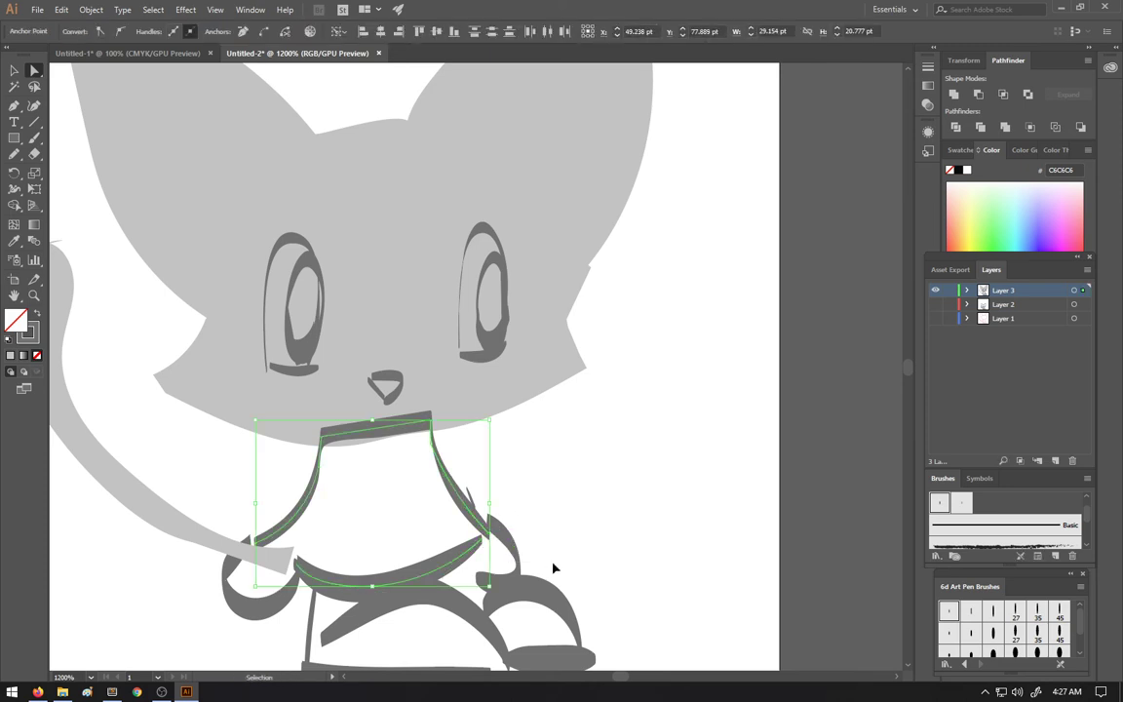
pyautogui.click(561, 516)
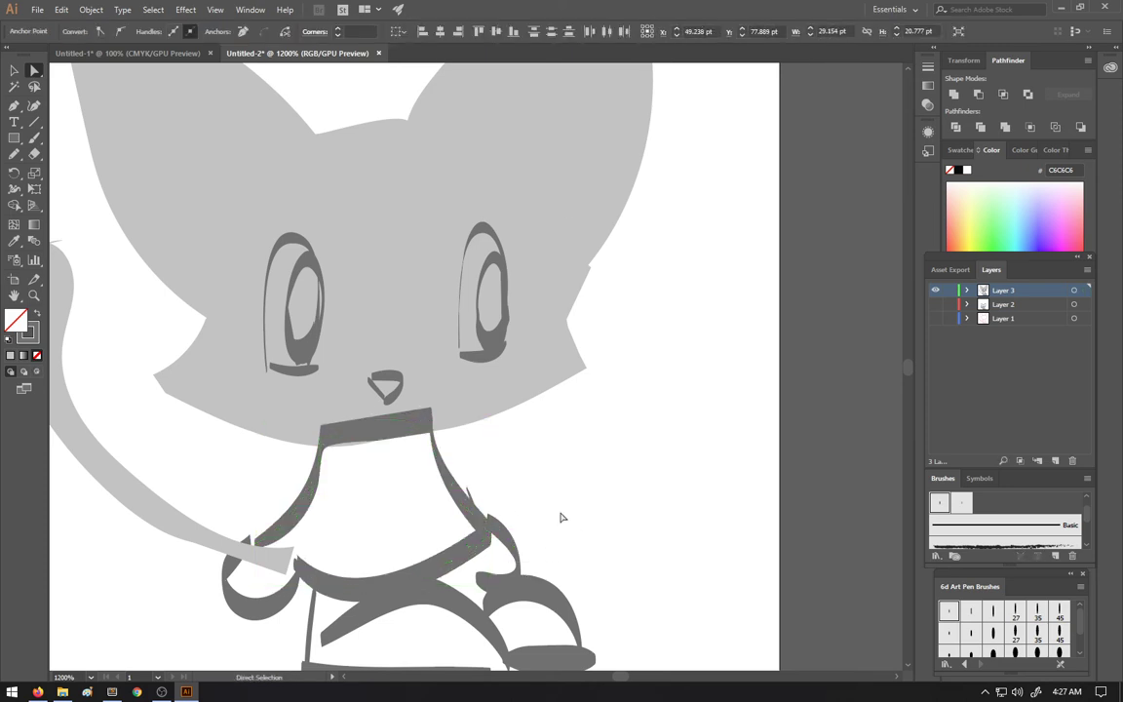
# Step: Join the left end of the torso's bottom curve to the adjacent end of the left hand's loop
pyautogui.click(299, 573)
pyautogui.scroll(2, 292, 567)
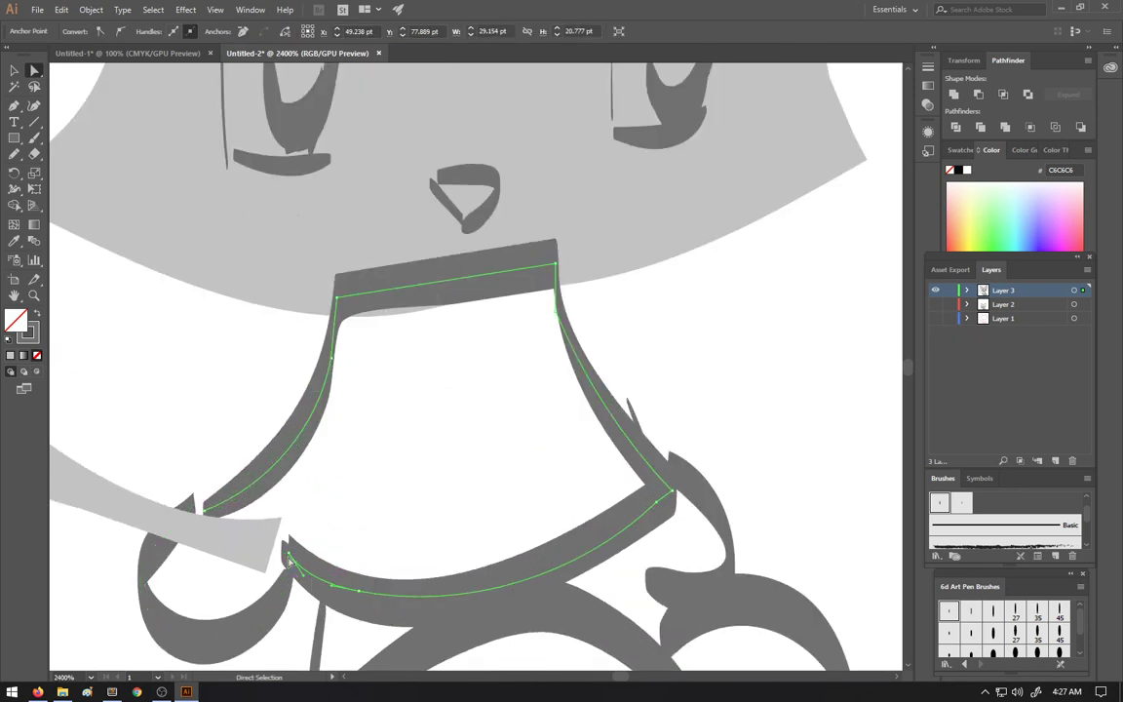
pyautogui.click(310, 540)
pyautogui.moveTo(282, 545); pyautogui.dragTo(296, 567)
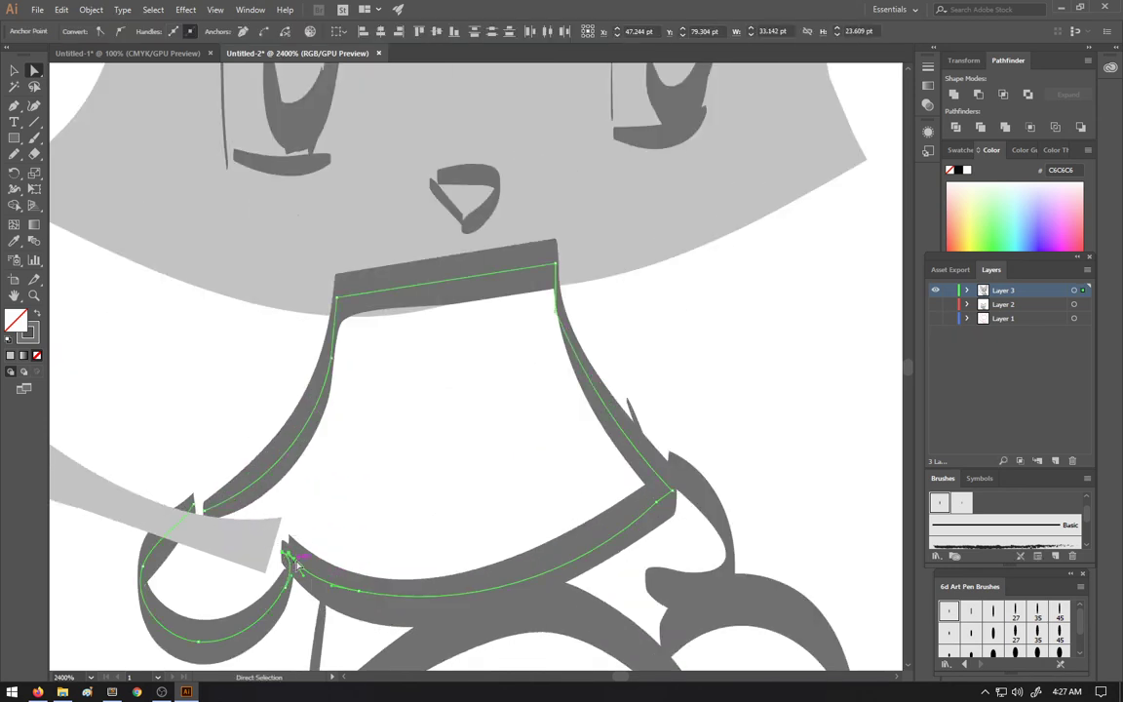
pyautogui.hotkey('ctrl', 'j')
pyautogui.click(348, 509)
# Step: Close the torso path by joining the left side line's lower end to the upper end of the left hand's loop
pyautogui.click(219, 506)
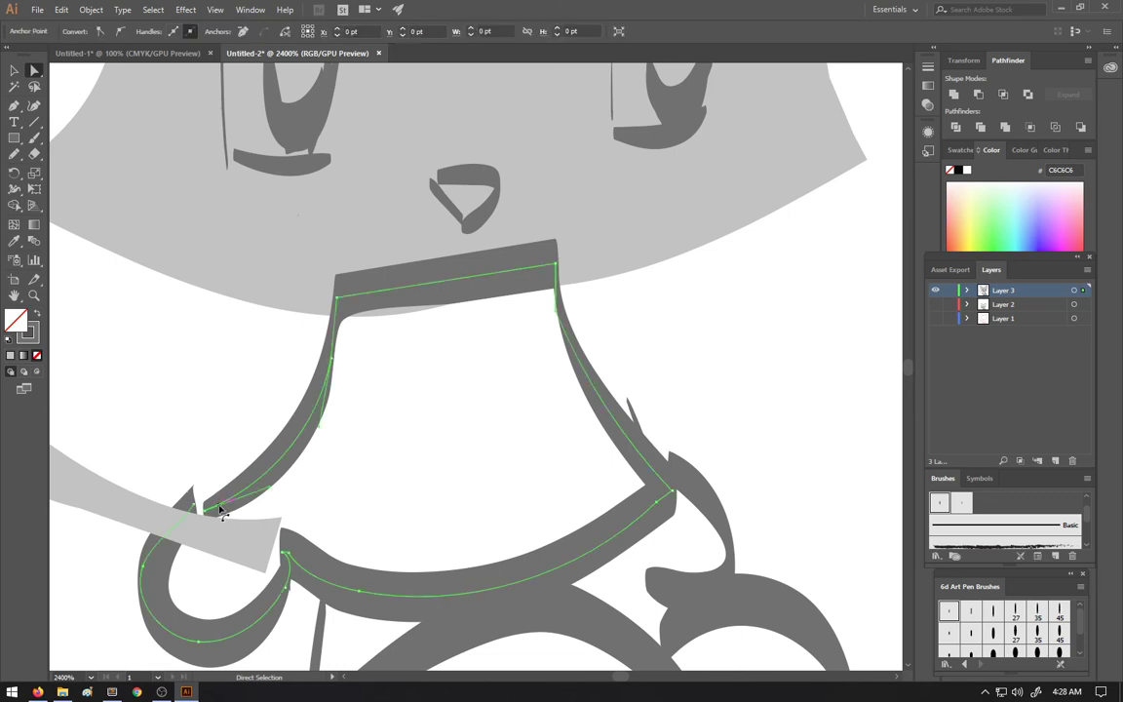
pyautogui.click(196, 513)
pyautogui.click(209, 508)
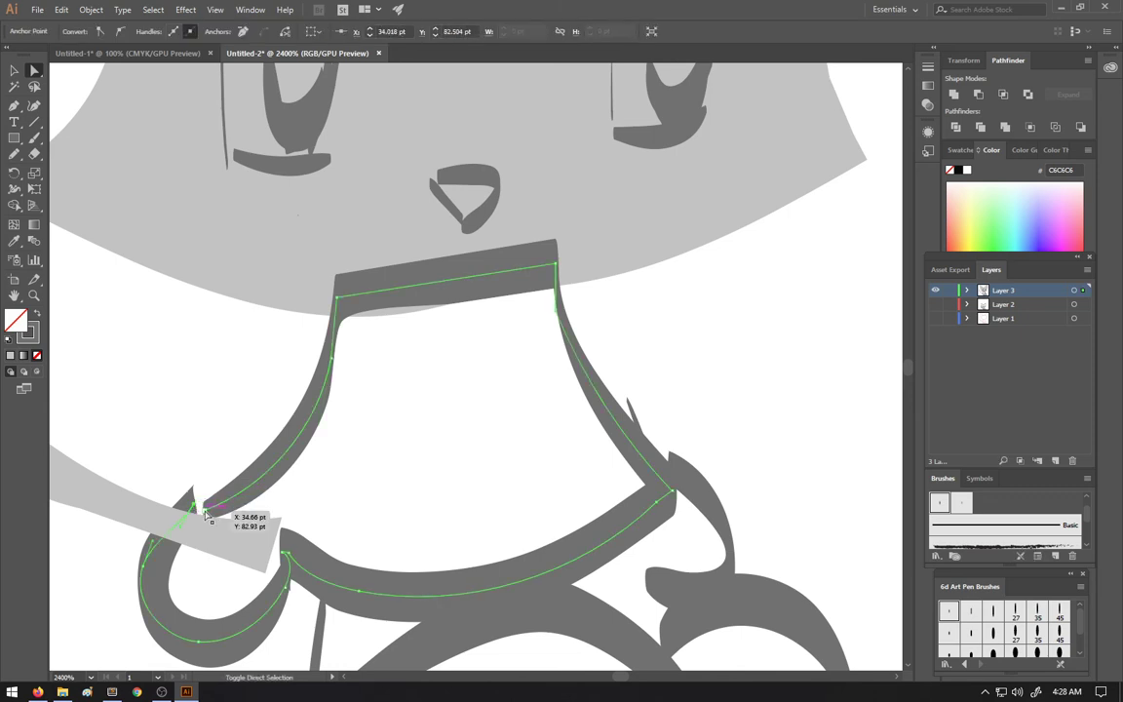
pyautogui.hotkey('ctrl', 'j')
pyautogui.click(682, 370)
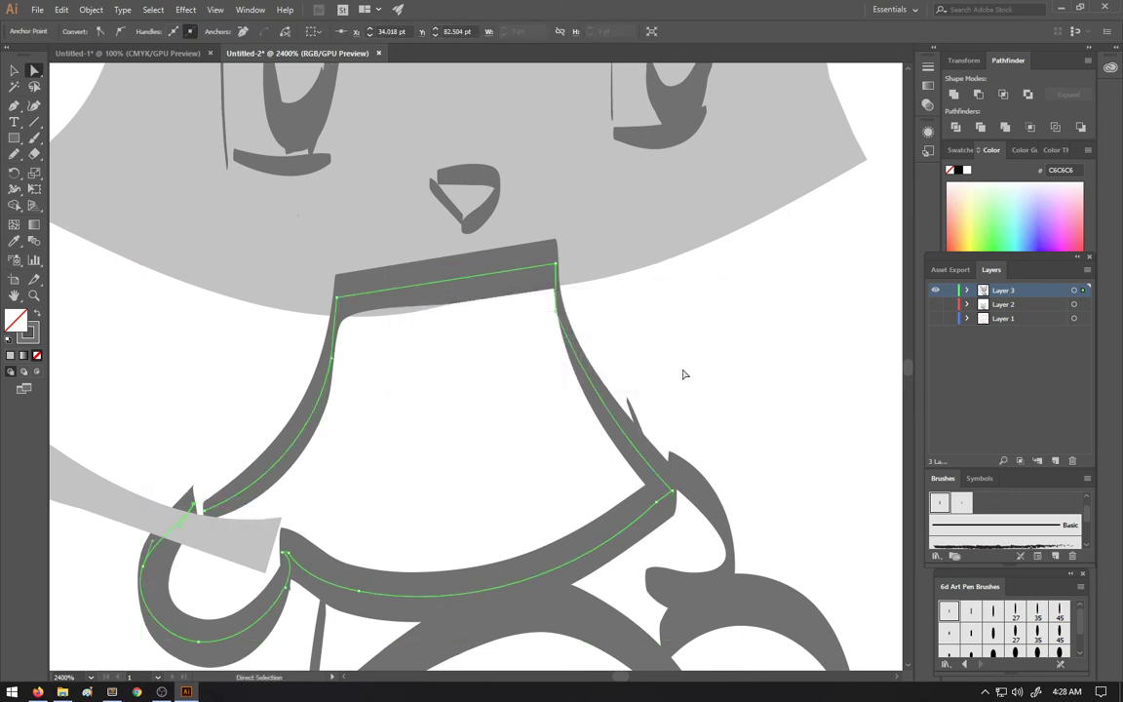
pyautogui.click(201, 401)
pyautogui.click(198, 509)
pyautogui.hotkey('ctrl', 'j')
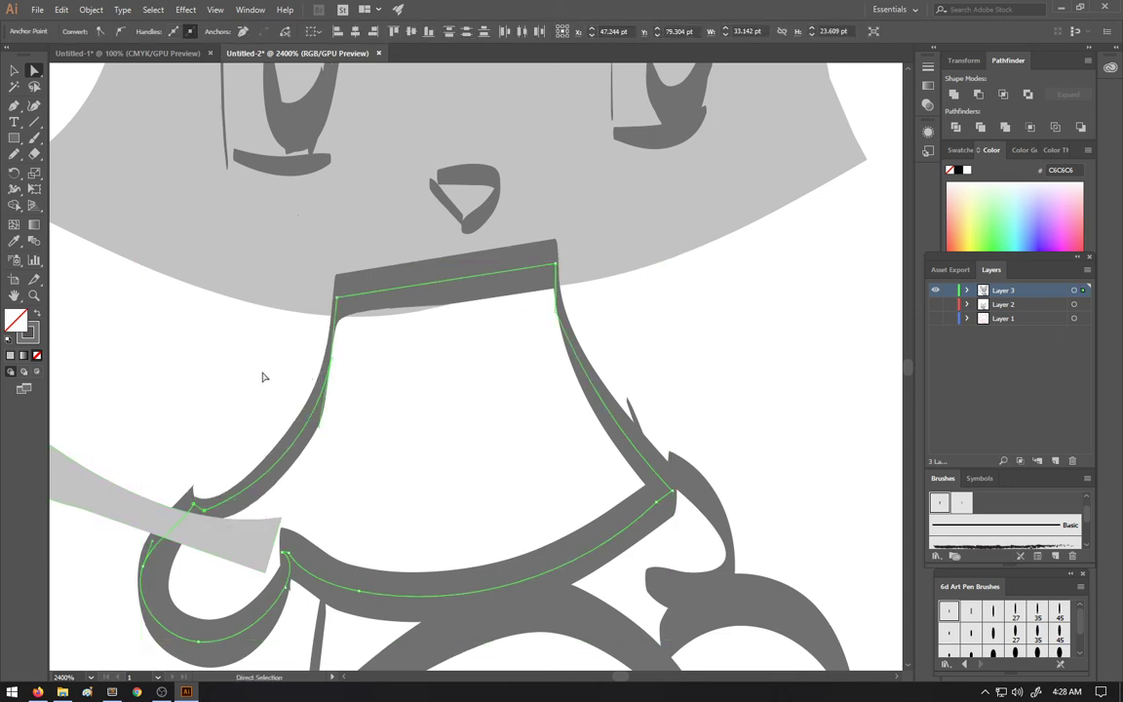
pyautogui.click(264, 376)
# Step: Apply the head's light grey fill to the closed torso and left arm shape with the Eyedropper
pyautogui.press('v')
pyautogui.moveTo(299, 397); pyautogui.dragTo(347, 429)
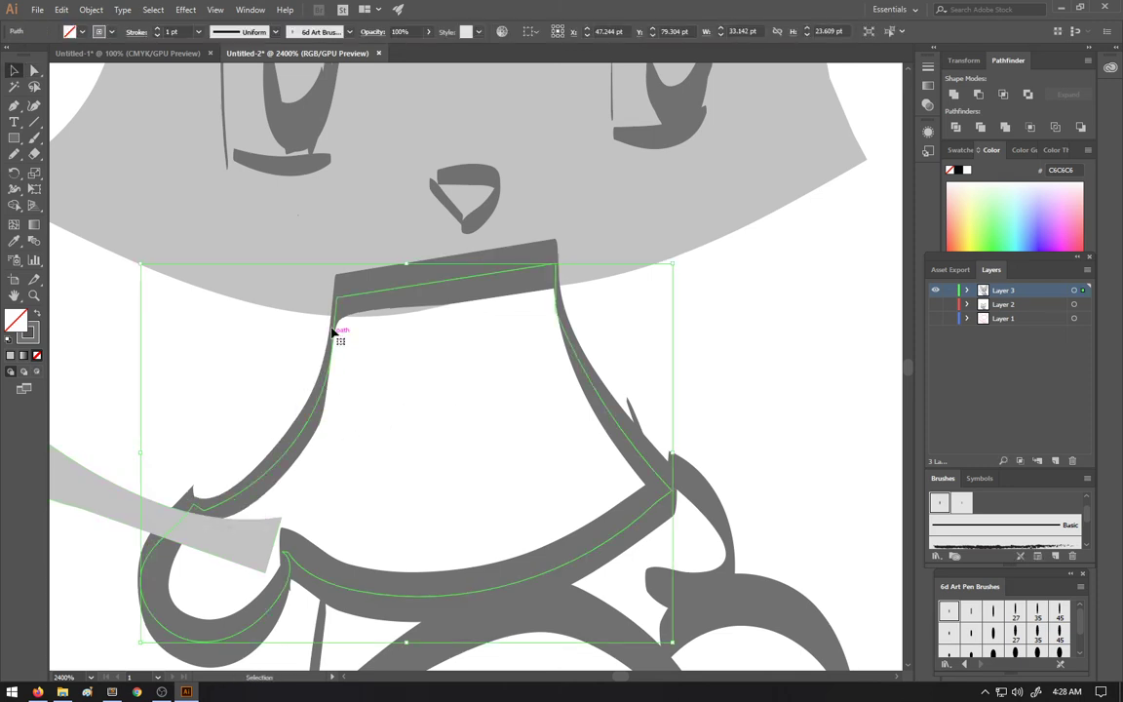
pyautogui.press('i')
pyautogui.click(317, 223)
pyautogui.press('v')
pyautogui.click(706, 364)
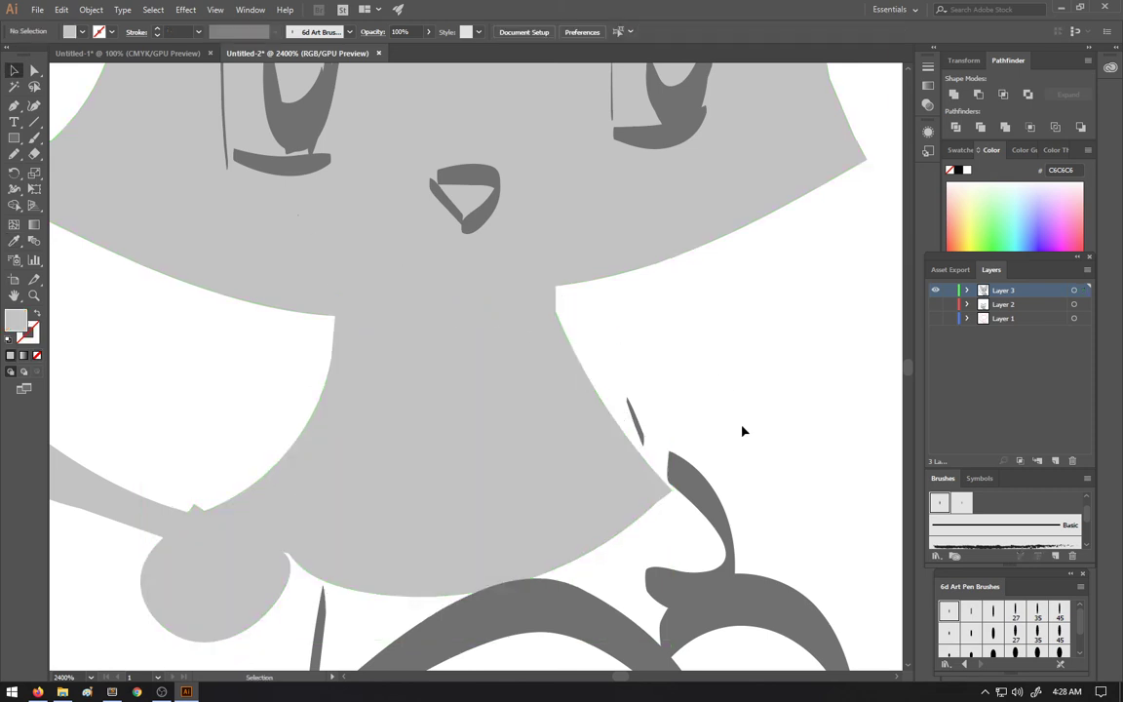
# Step: Pull both ends of the right arm stroke inside the torso and delete the stray short stroke beside the shoulder
pyautogui.scroll(-3, 740, 431)
pyautogui.click(647, 439)
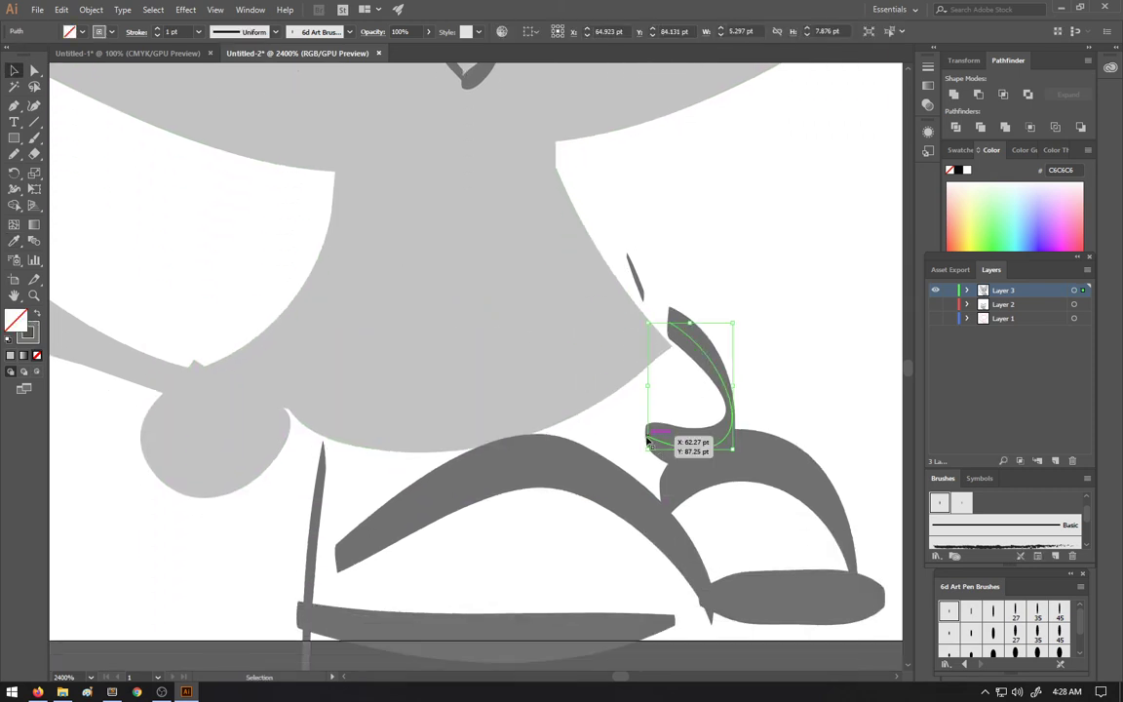
pyautogui.press('a')
pyautogui.moveTo(643, 439); pyautogui.dragTo(631, 428)
pyautogui.moveTo(653, 440); pyautogui.dragTo(589, 408)
pyautogui.click(635, 277)
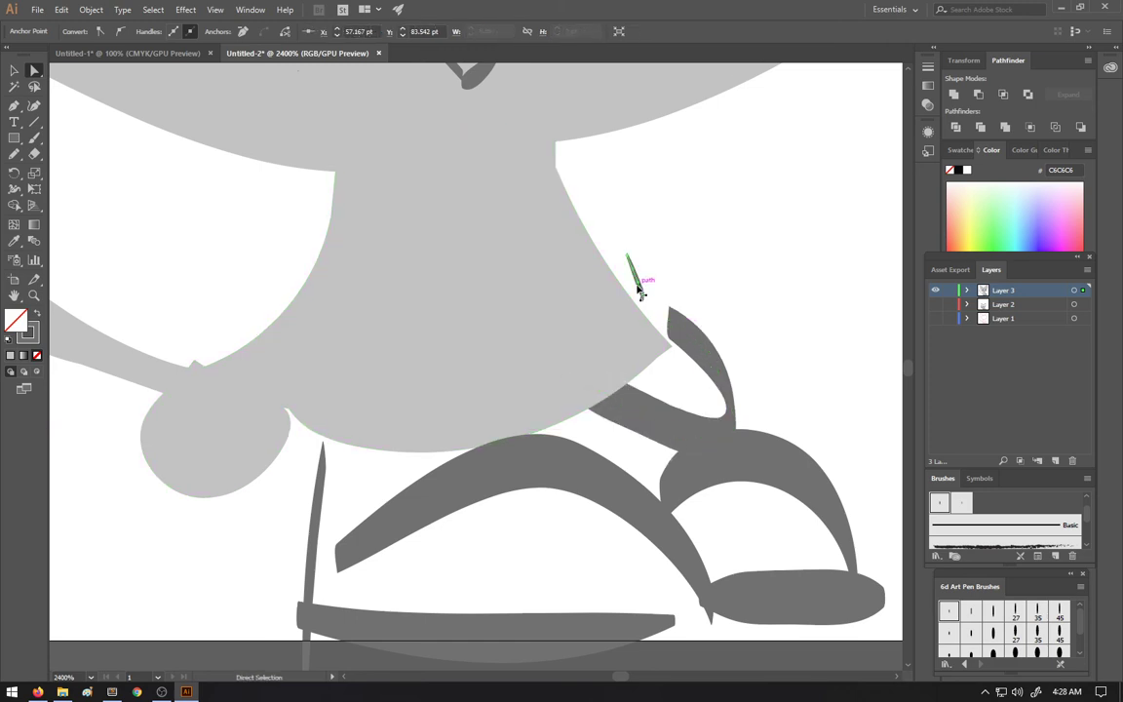
pyautogui.press('Delete')
pyautogui.moveTo(680, 336); pyautogui.dragTo(616, 293)
# Step: Apply the torso's light grey fill to the right arm with the Eyedropper
pyautogui.press('v')
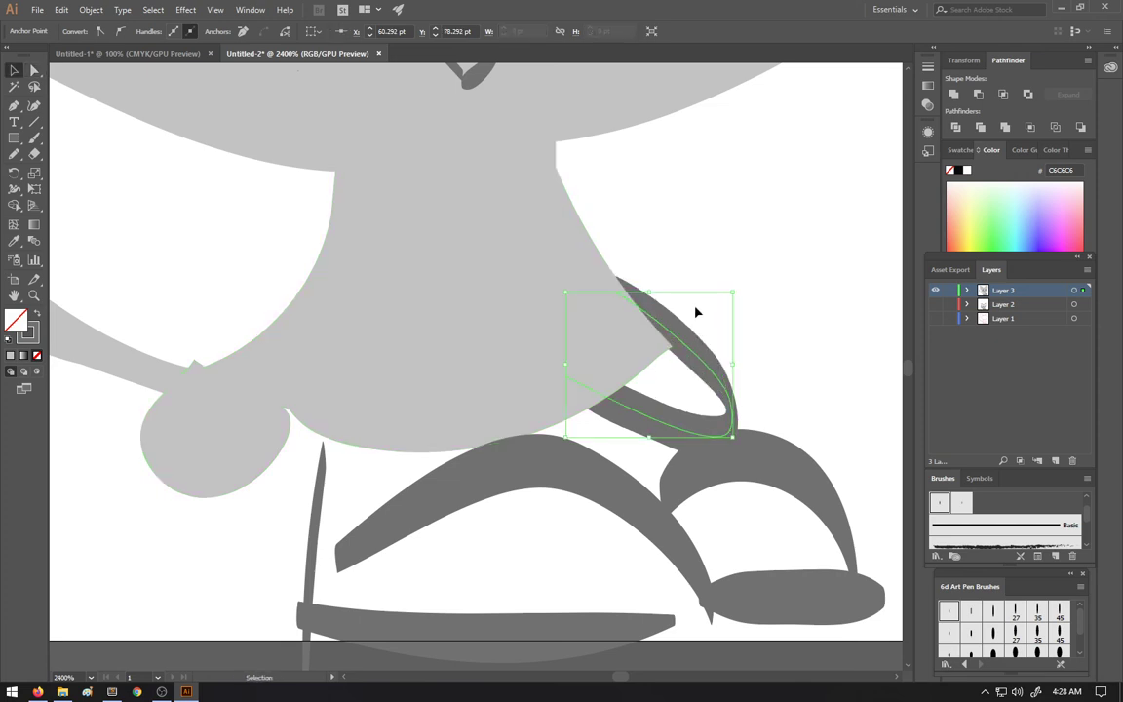
pyautogui.press('b')
pyautogui.press('i')
pyautogui.click(573, 304)
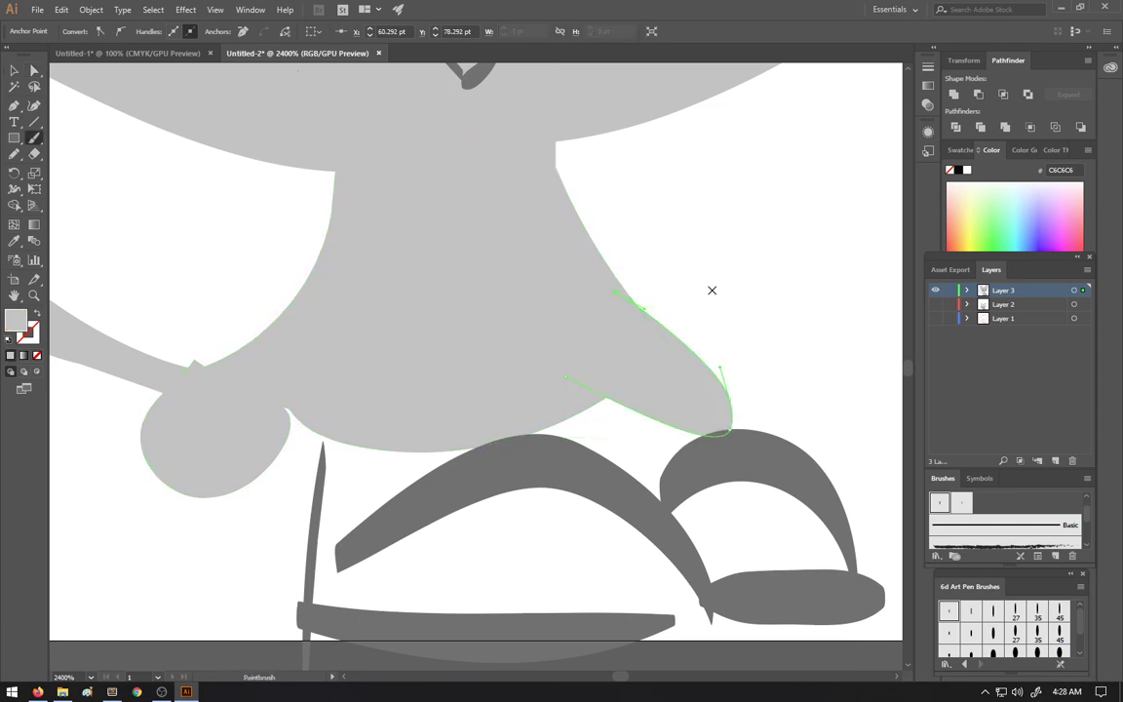
pyautogui.press('v')
pyautogui.click(688, 310)
pyautogui.scroll(-1, 451, 573)
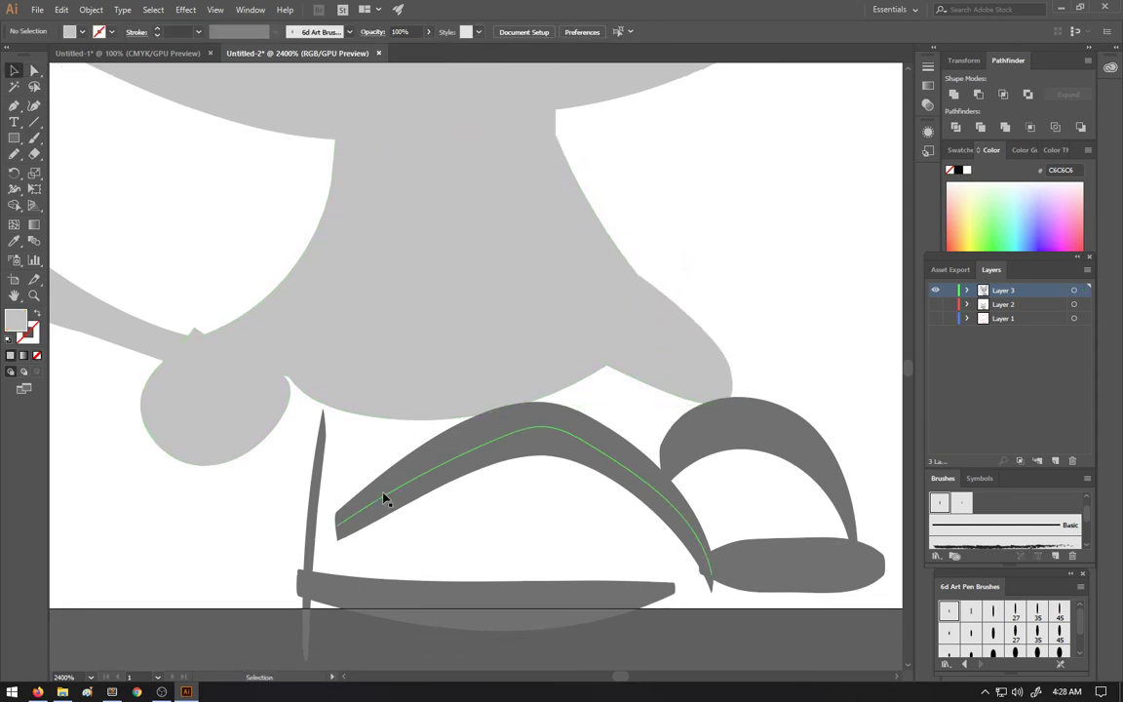
pyautogui.press('p')
pyautogui.click(434, 389)
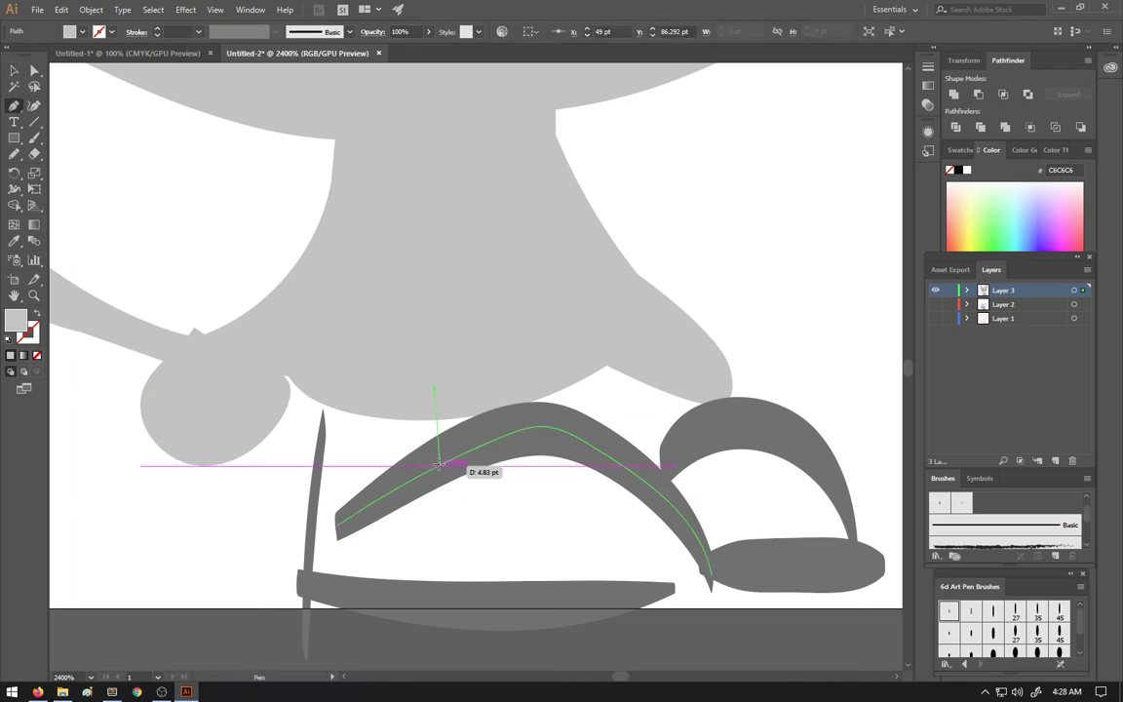
pyautogui.click(439, 465)
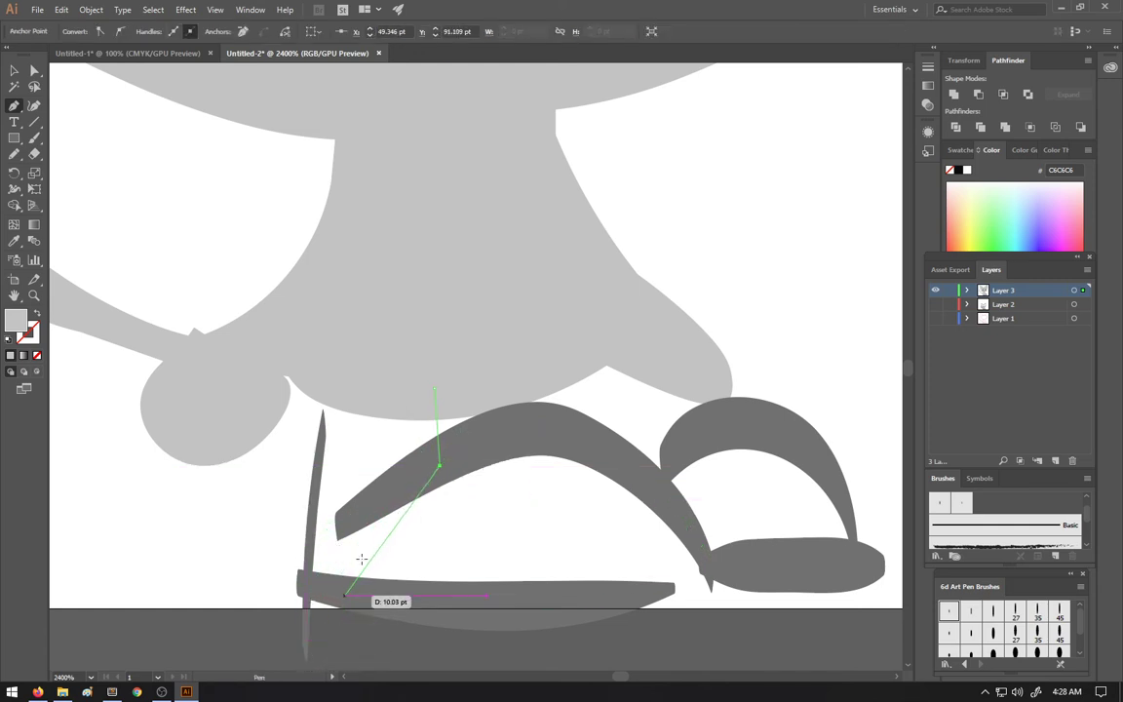
# Step: Move the left leg line's upper end into the torso and its lower end up onto the foot's bottom line
pyautogui.press('a')
pyautogui.click(323, 420)
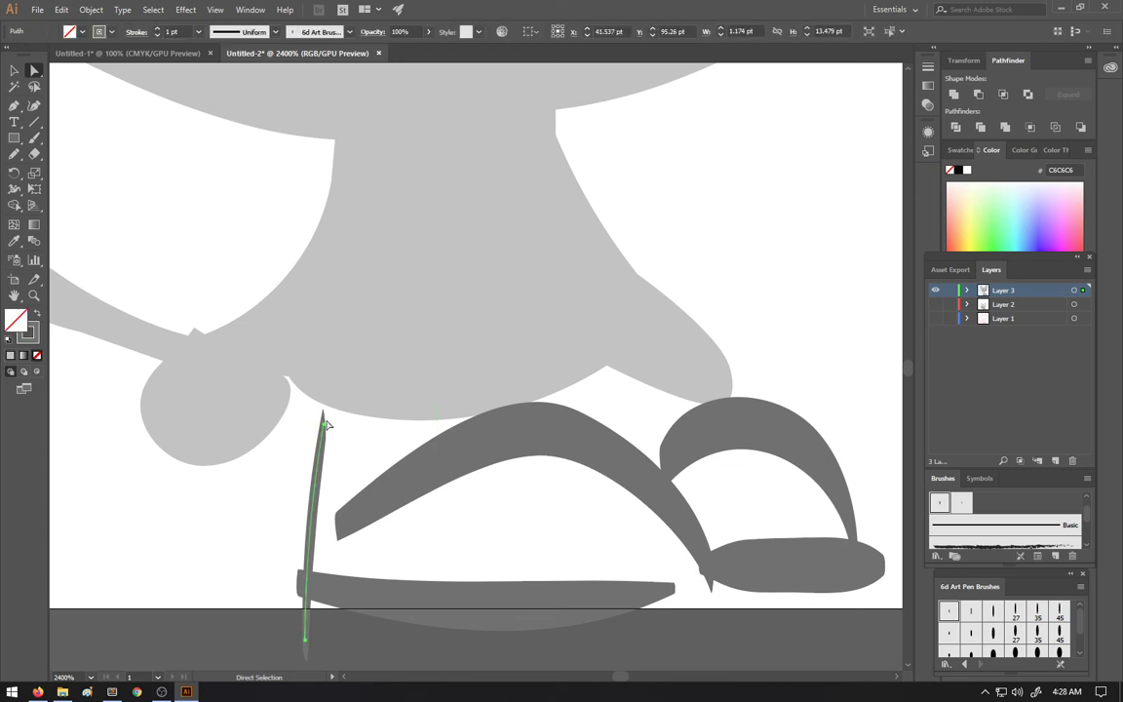
pyautogui.moveTo(322, 419); pyautogui.dragTo(323, 370)
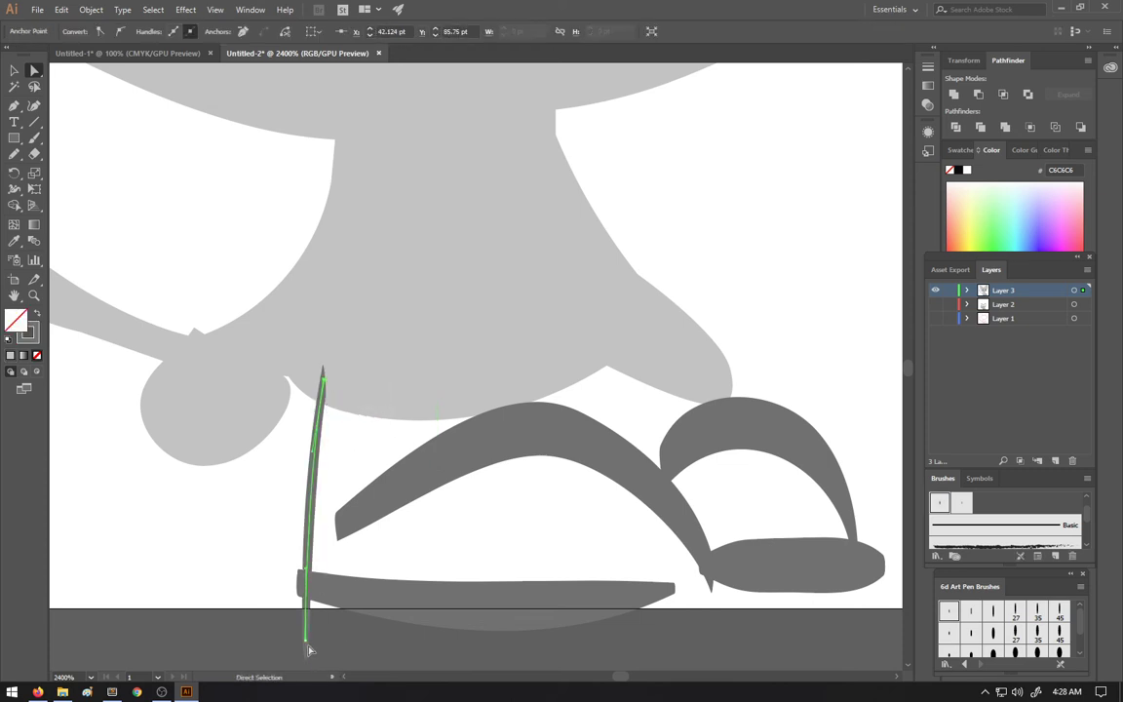
pyautogui.moveTo(308, 649); pyautogui.dragTo(305, 582)
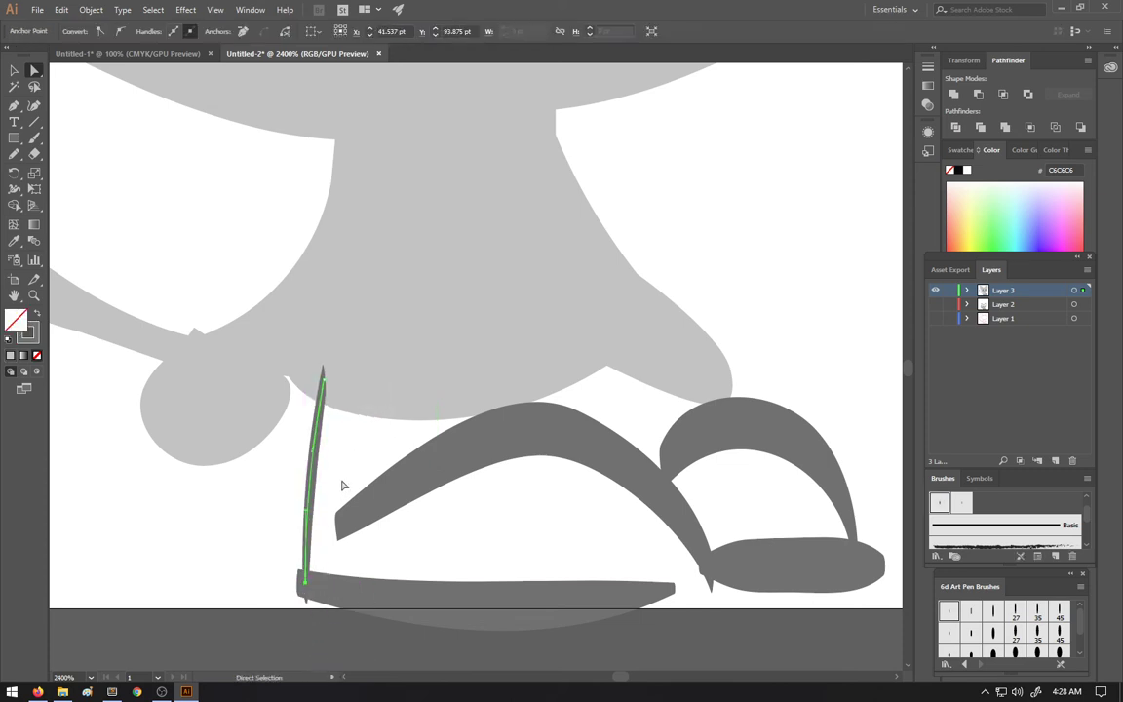
# Step: Join the left leg line's lower end to the left end of the foot's bottom line
pyautogui.click(393, 477)
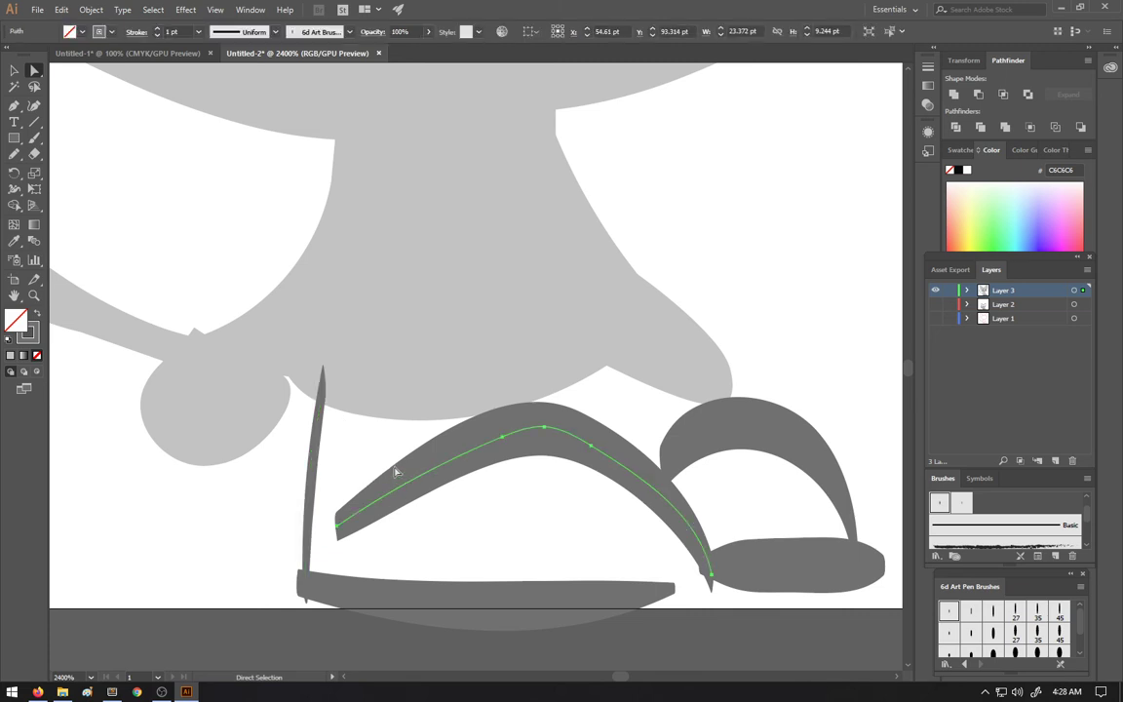
pyautogui.press('p')
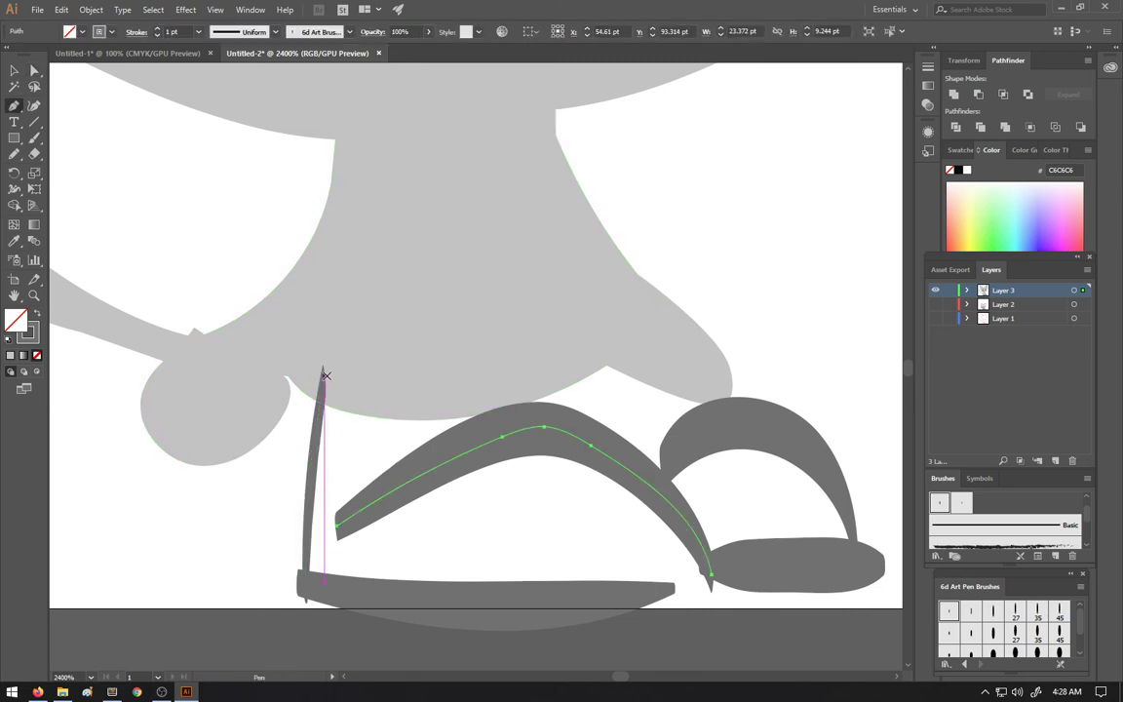
pyautogui.press('a')
pyautogui.click(317, 456)
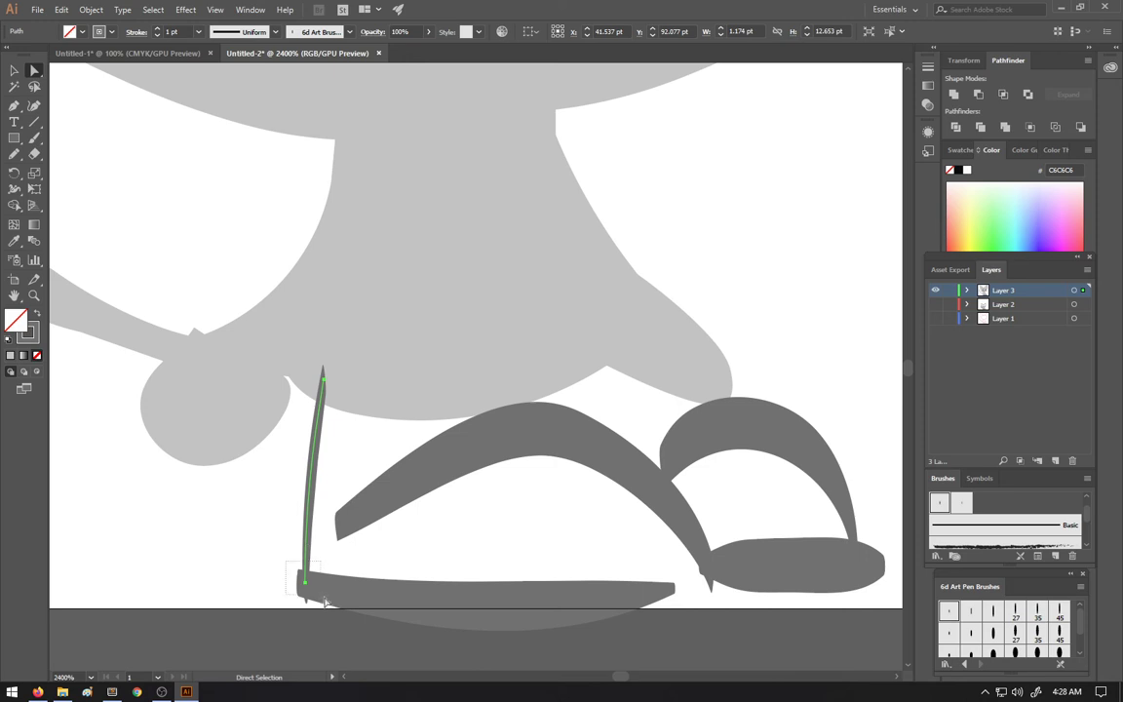
pyautogui.moveTo(324, 598); pyautogui.dragTo(325, 602)
pyautogui.hotkey('ctrl', 'j')
pyautogui.click(209, 531)
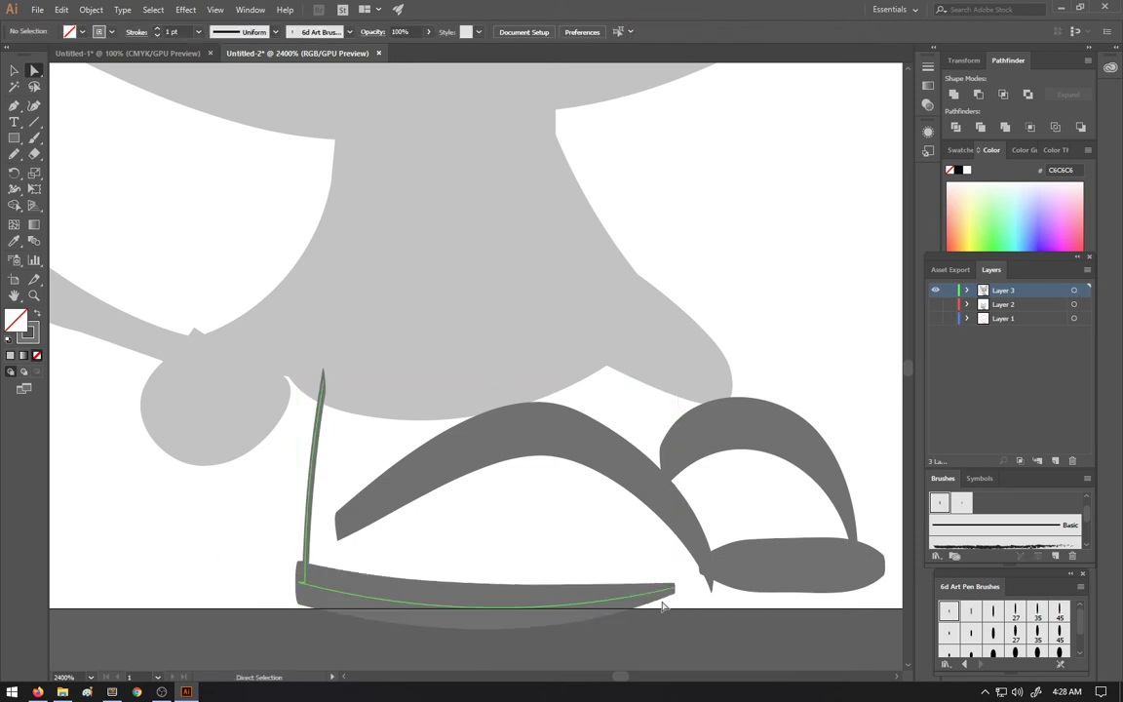
# Step: Join the right end of the foot's bottom line to the lower end of the foot's upper curve
pyautogui.click(713, 588)
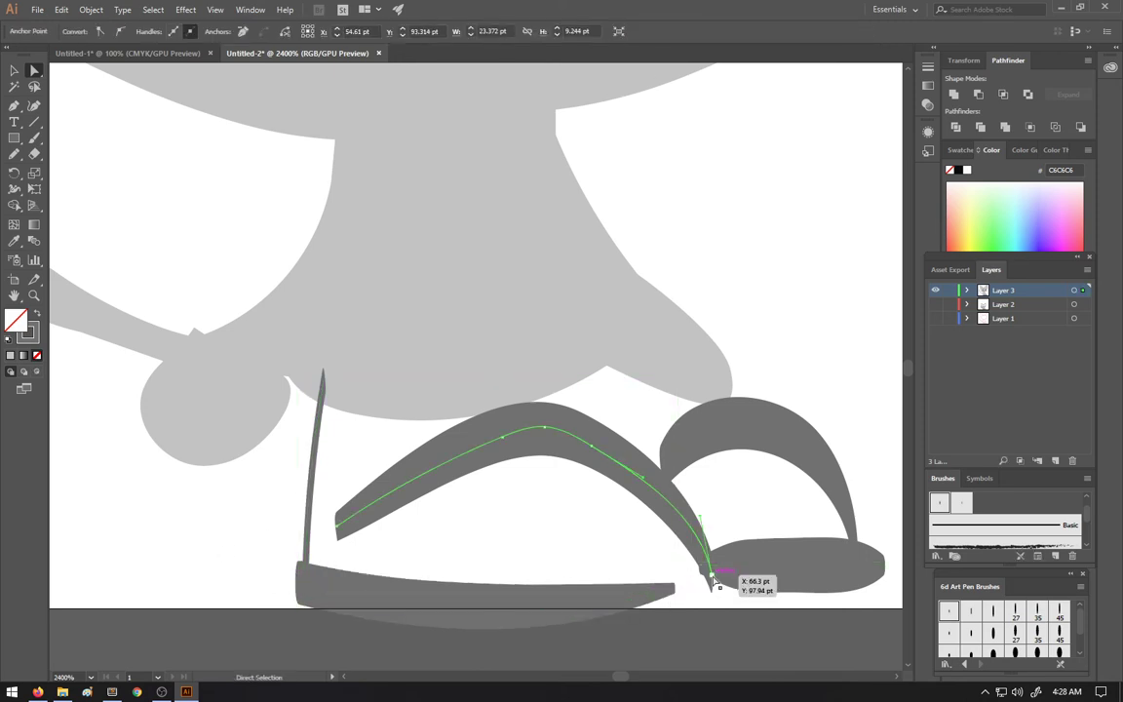
pyautogui.keyDown('shift'); pyautogui.click(680, 590); pyautogui.keyUp('shift')
pyautogui.hotkey('ctrl', 'j')
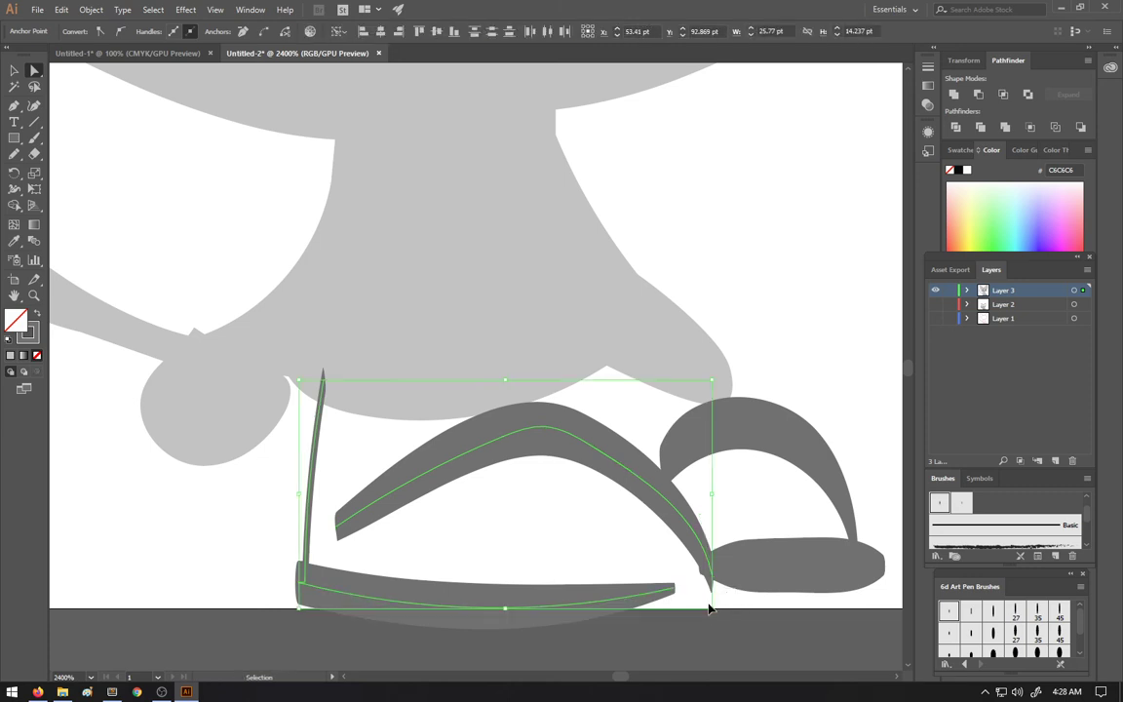
pyautogui.click(369, 474)
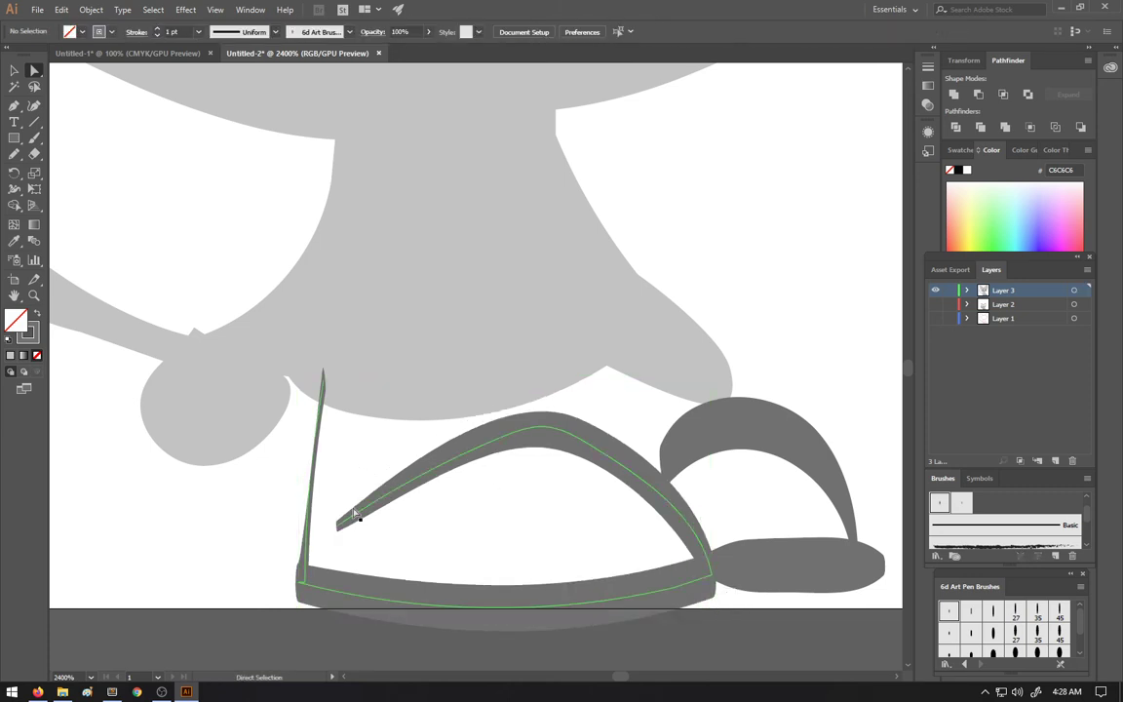
# Step: Draw a straight Pen line about 7.7 pt long from inside the torso down to the left foot's upper curve
pyautogui.press('p')
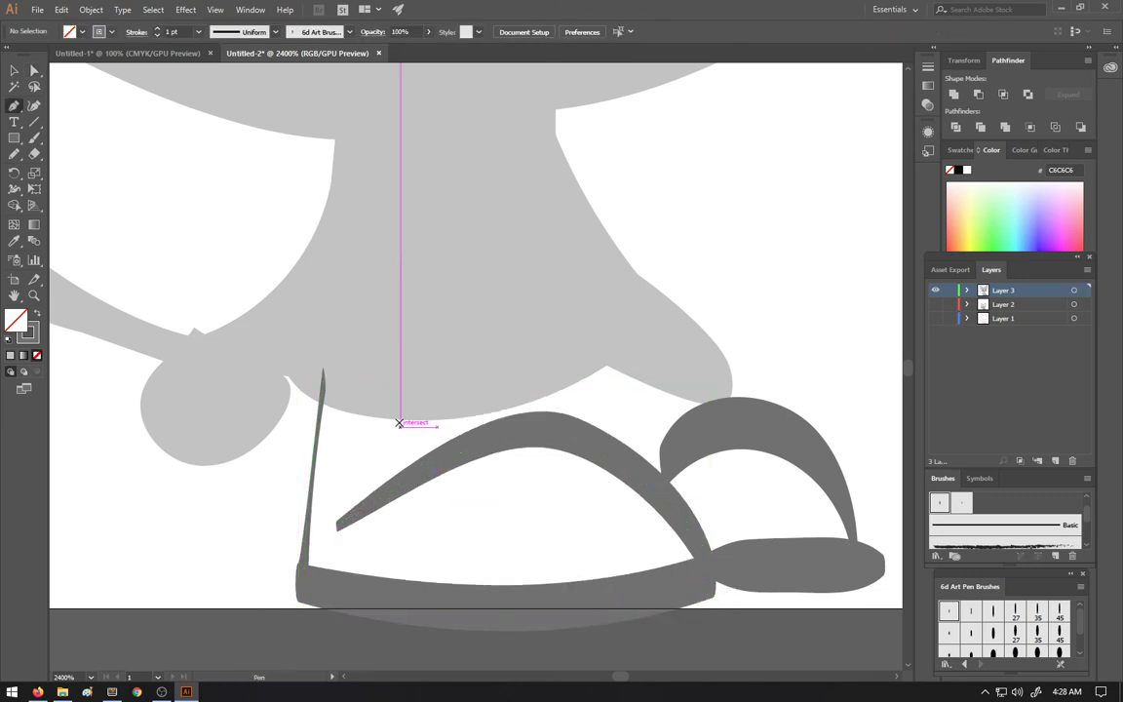
pyautogui.click(420, 372)
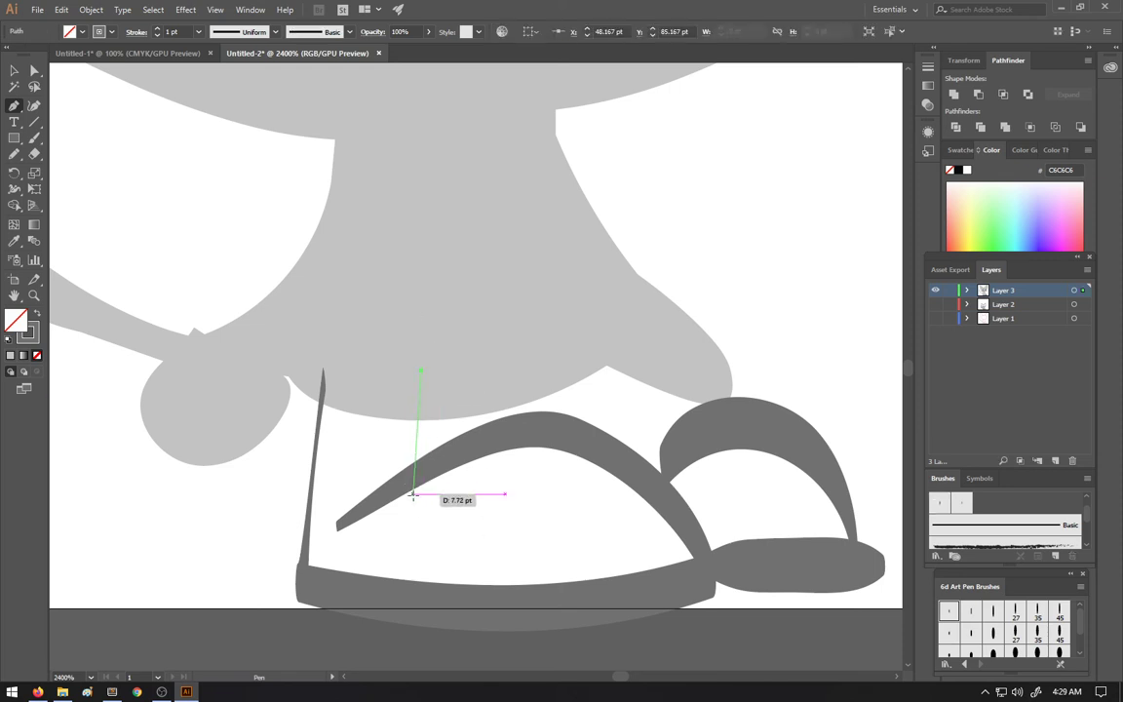
pyautogui.click(414, 492)
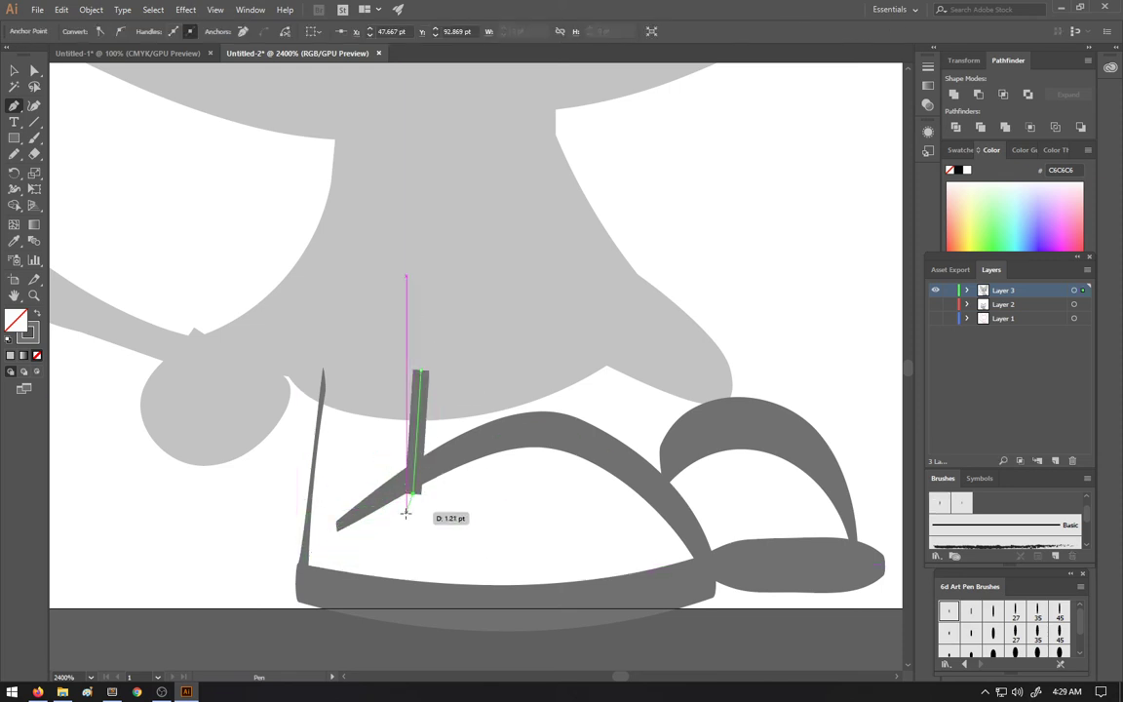
pyautogui.rightClick(424, 534)
pyautogui.click(764, 308)
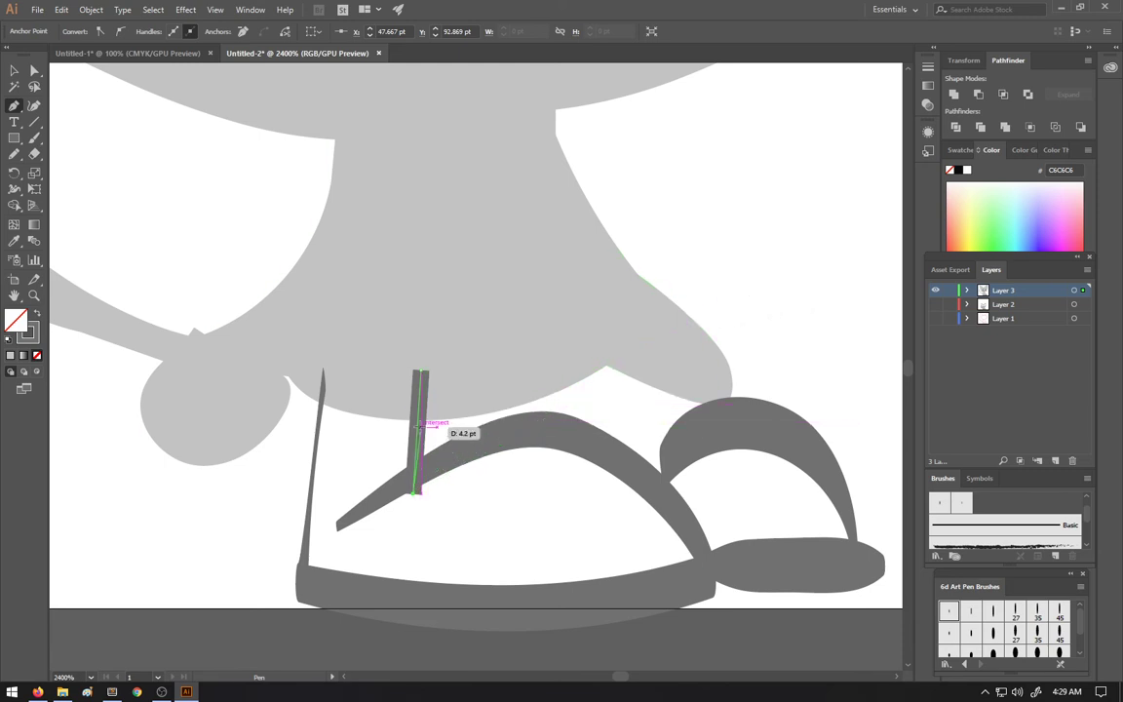
# Step: Join the upper end of the left leg line to the upper end of the new inner leg line
pyautogui.keyDown('ctrl'); pyautogui.click(330, 421); pyautogui.keyUp('ctrl')
pyautogui.keyDown('ctrl'); pyautogui.click(323, 383); pyautogui.keyUp('ctrl')
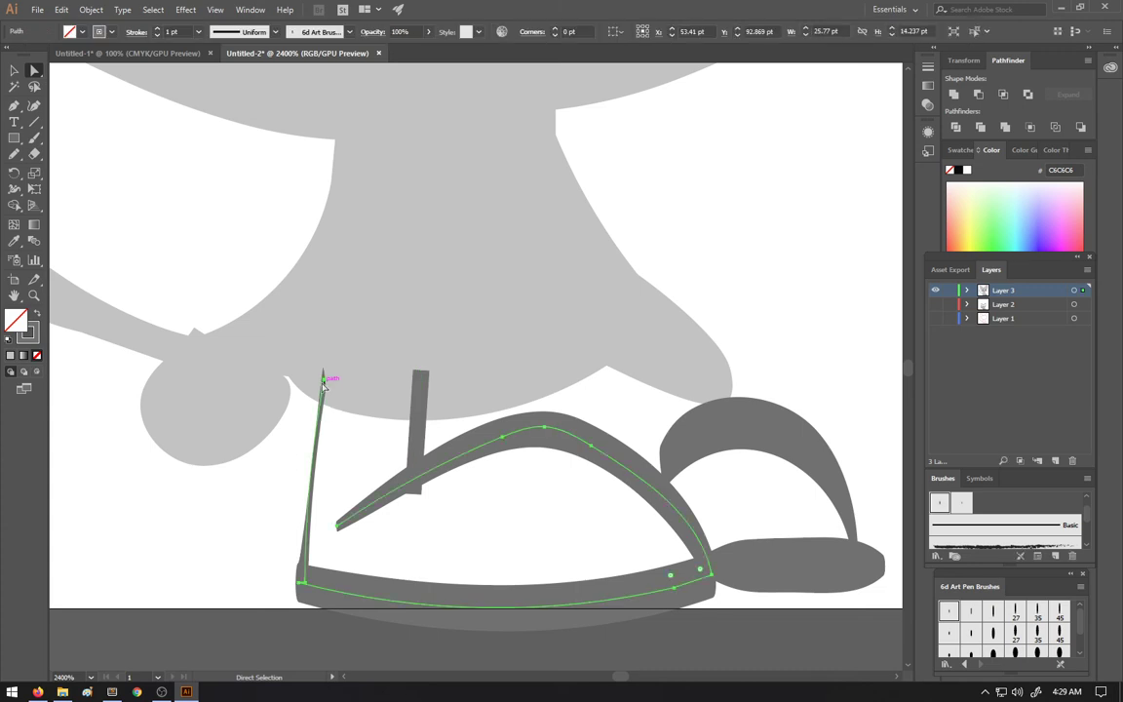
pyautogui.keyDown('ctrl'); pyautogui.click(322, 377); pyautogui.keyUp('ctrl')
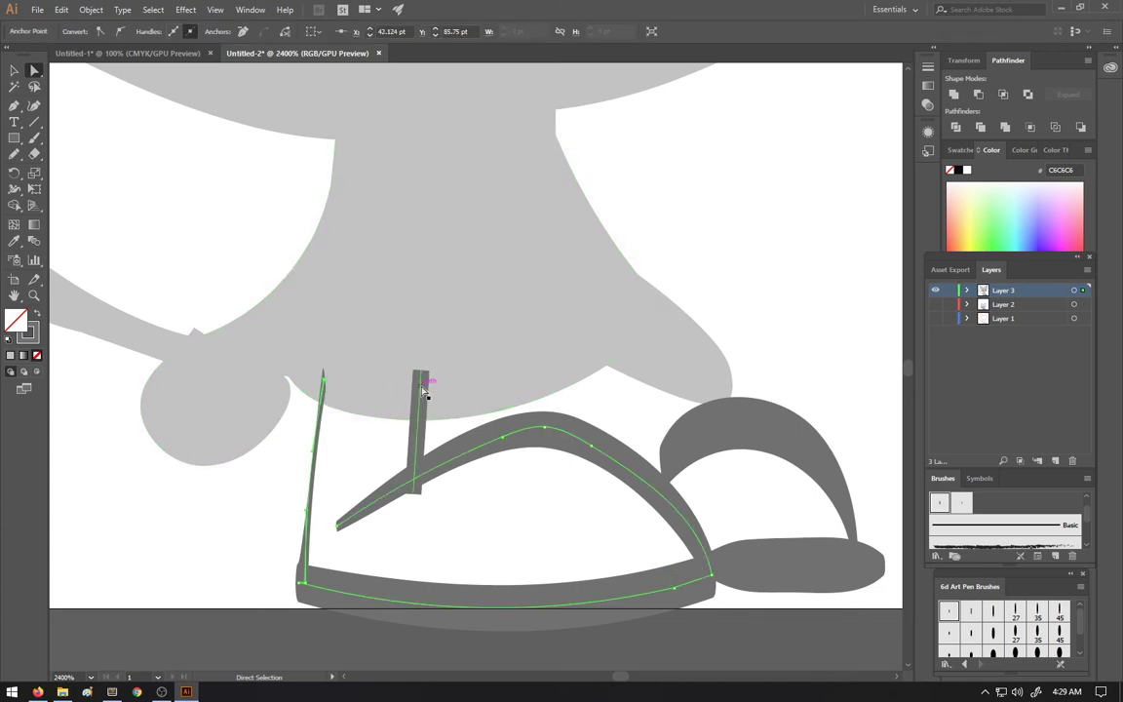
pyautogui.keyDown('shift'); pyautogui.click(422, 373); pyautogui.keyUp('shift')
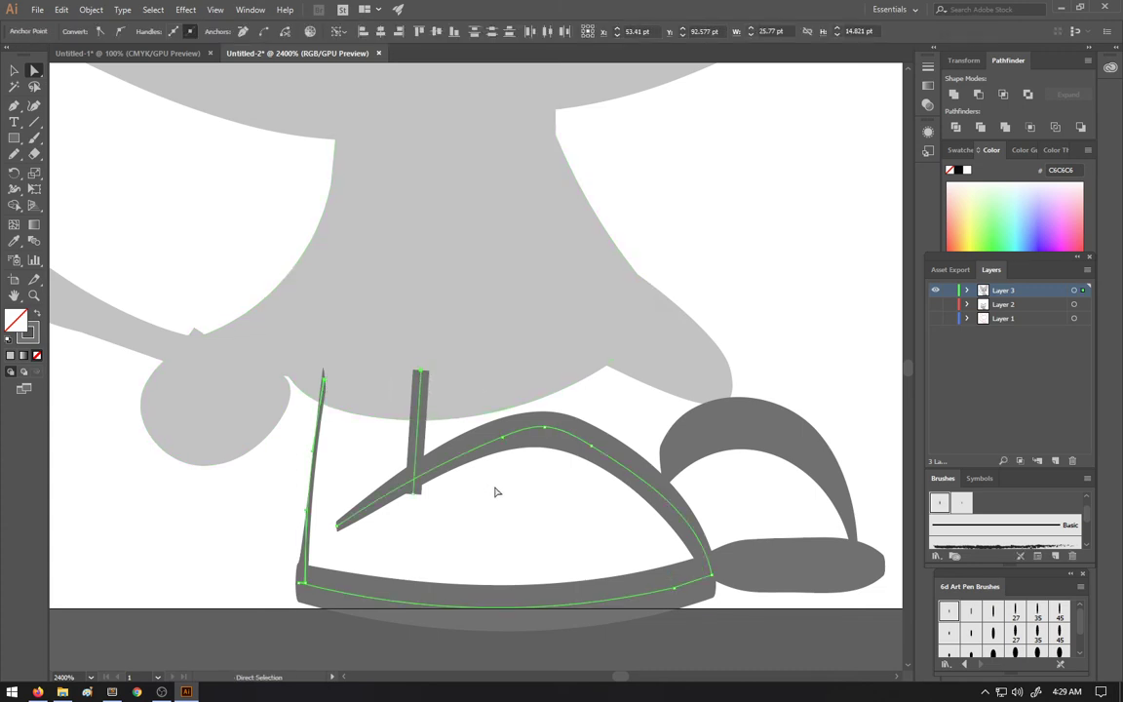
pyautogui.hotkey('ctrl', 'j')
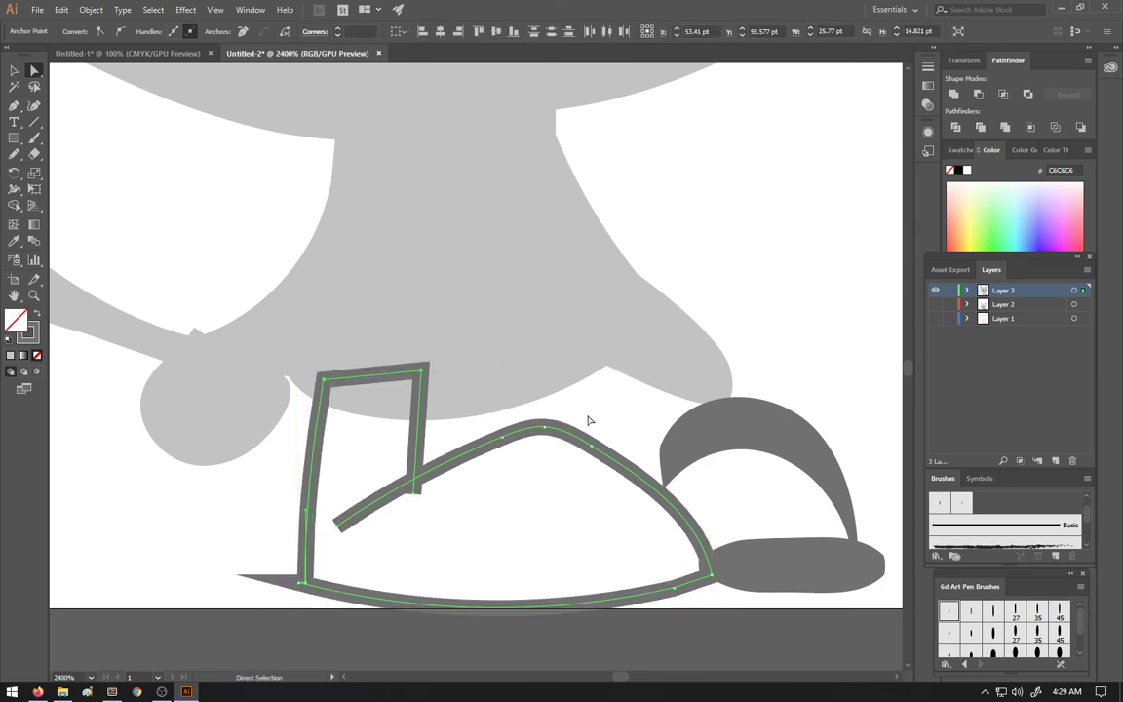
# Step: Swap the stroke and fill of the joined left leg and foot path so it is filled light grey without a stroke
pyautogui.press('v')
pyautogui.hotkey('shift', 'x')
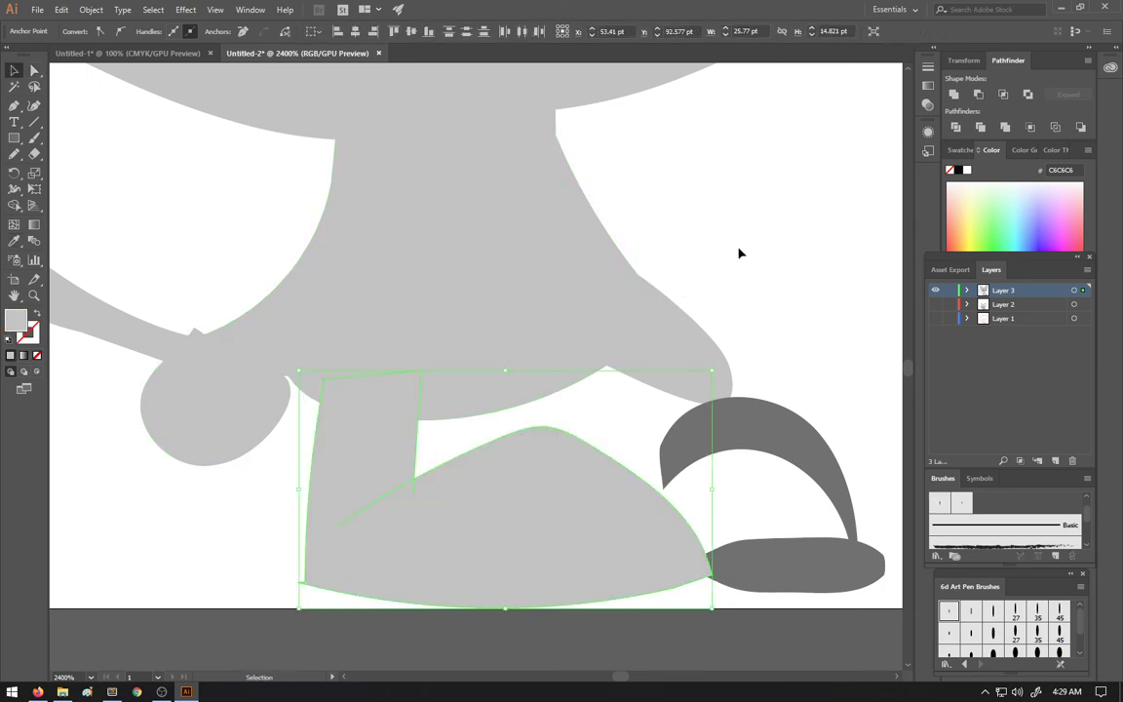
pyautogui.click(739, 253)
# Step: Move the left end of the right foot's upper curve behind the left foot and join its right end to the foot's bottom line
pyautogui.click(676, 471)
pyautogui.press('a')
pyautogui.moveTo(673, 470); pyautogui.dragTo(612, 486)
pyautogui.moveTo(891, 526); pyautogui.dragTo(820, 597)
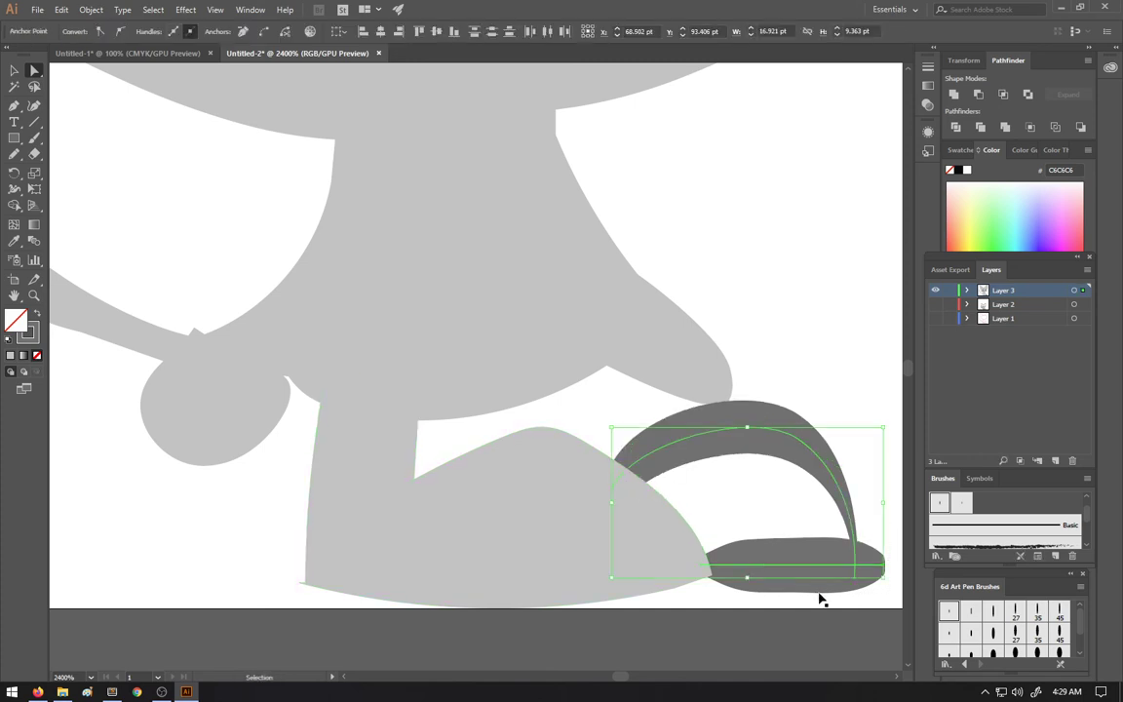
pyautogui.hotkey('ctrl', 'j')
# Step: Apply the torso's light grey fill to the joined right foot path with the Eyedropper
pyautogui.click(817, 360)
pyautogui.moveTo(839, 426); pyautogui.dragTo(782, 518)
pyautogui.press('i')
pyautogui.click(601, 267)
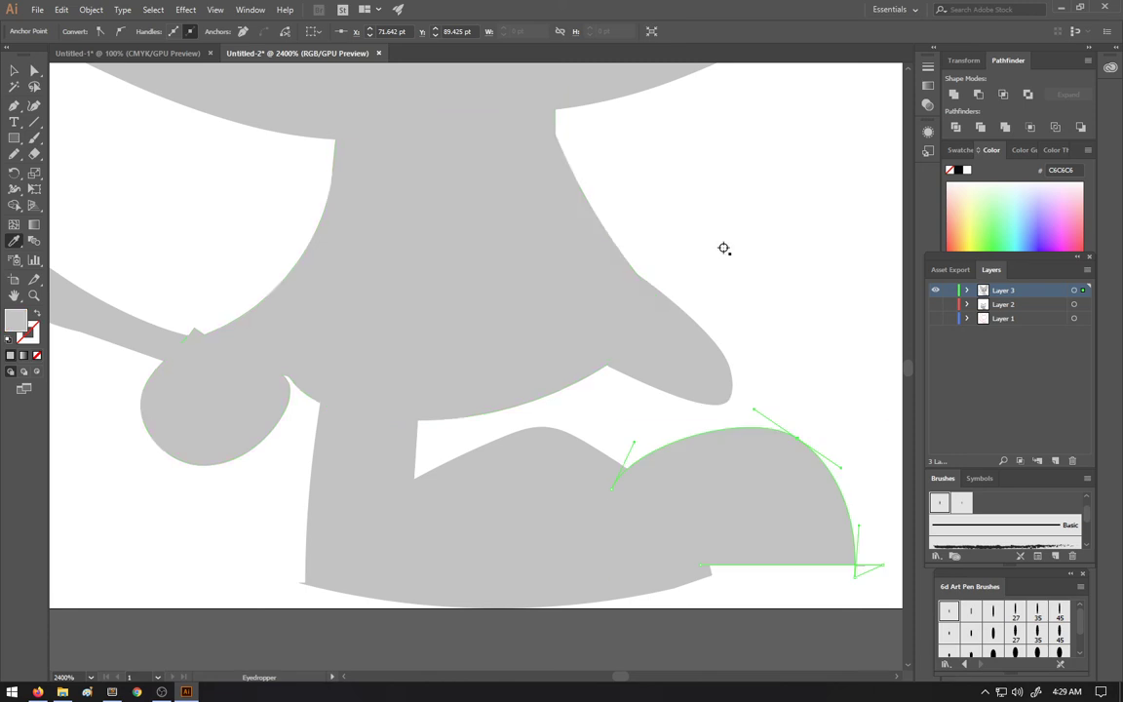
pyautogui.press('v')
pyautogui.click(724, 284)
# Step: Move Layer 2 above Layer 3 and make its inked strokes visible over the filled shapes
pyautogui.scroll(-3, 724, 288)
pyautogui.scroll(4, 744, 286)
pyautogui.hscroll(1, 758, 289)
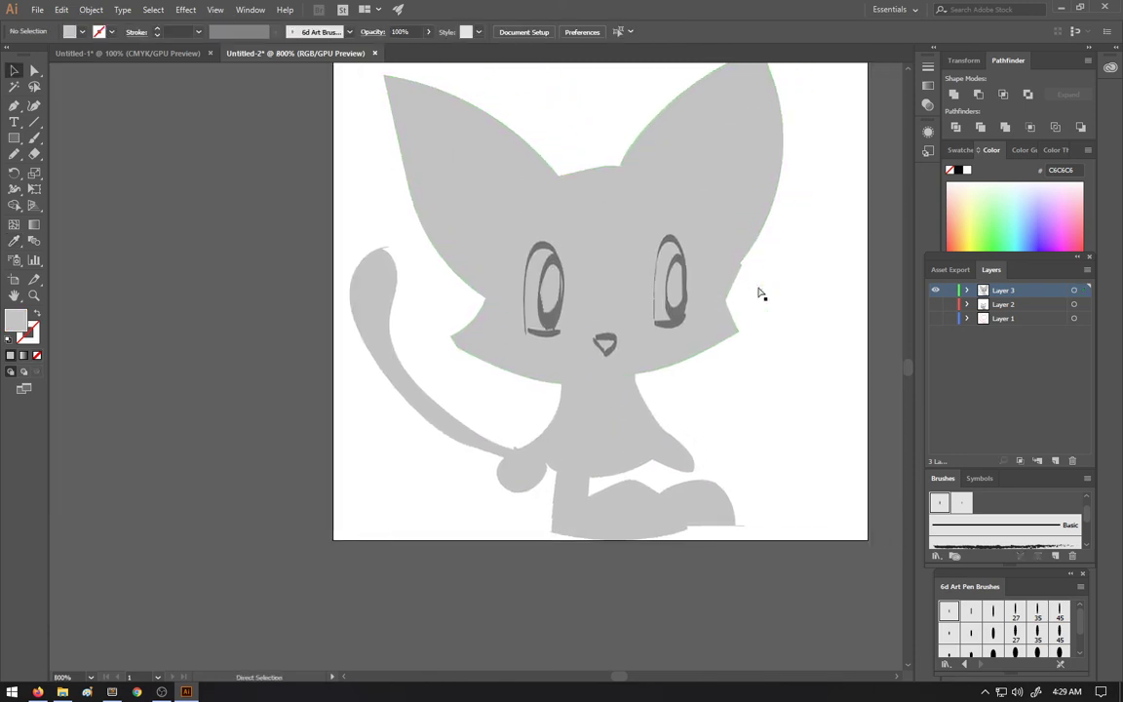
pyautogui.moveTo(958, 293); pyautogui.dragTo(946, 305)
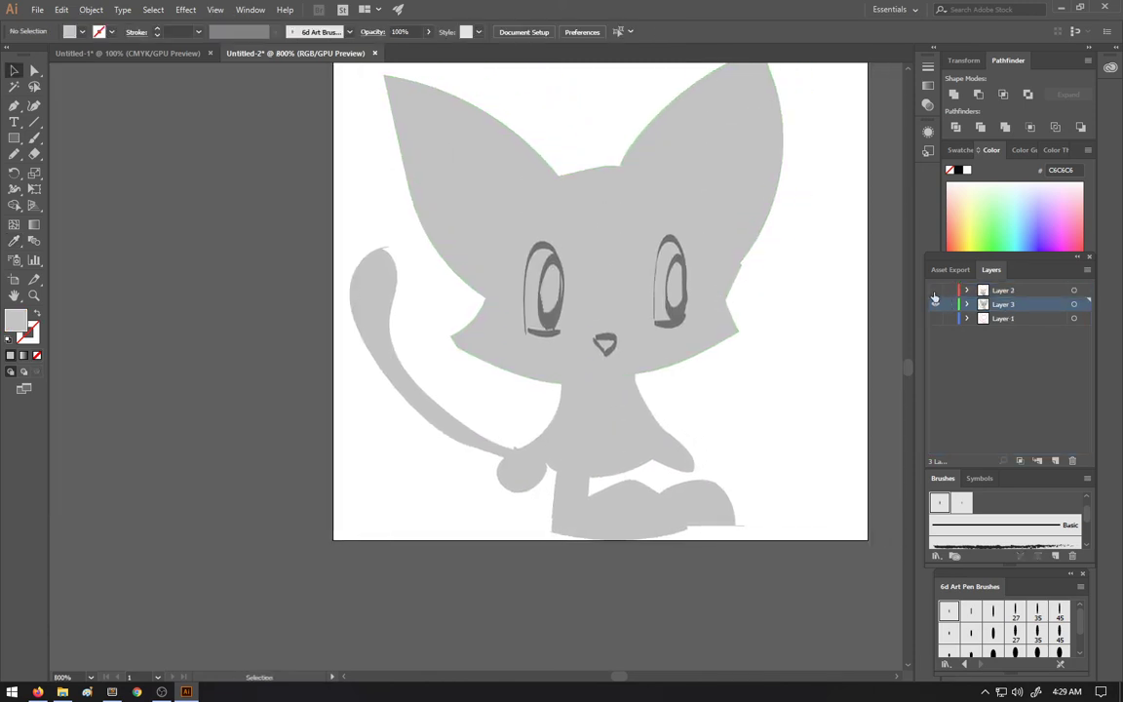
pyautogui.click(934, 290)
pyautogui.keyDown('shift'); pyautogui.hscroll(2, 810, 370); pyautogui.keyUp('shift')
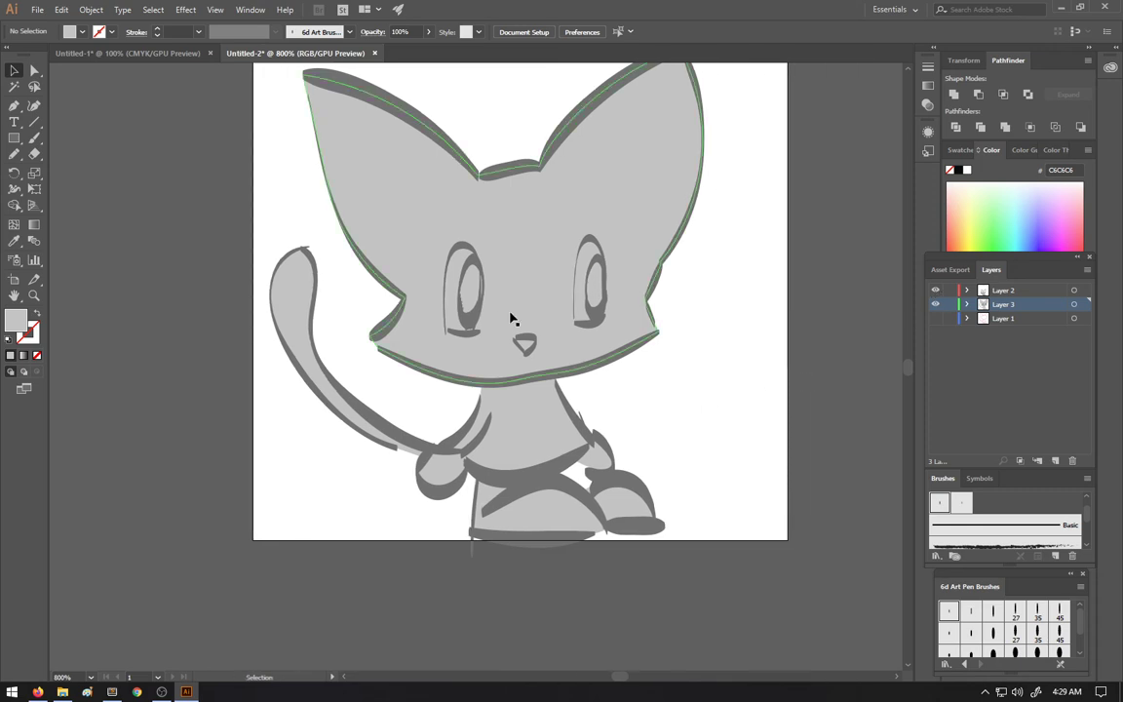
# Step: Draw an ellipse about 2.6 by 10.1 pt over the left eye's pupil highlight on Layer 3
pyautogui.keyDown('alt'); pyautogui.scroll(2, 626, 321); pyautogui.keyUp('alt')
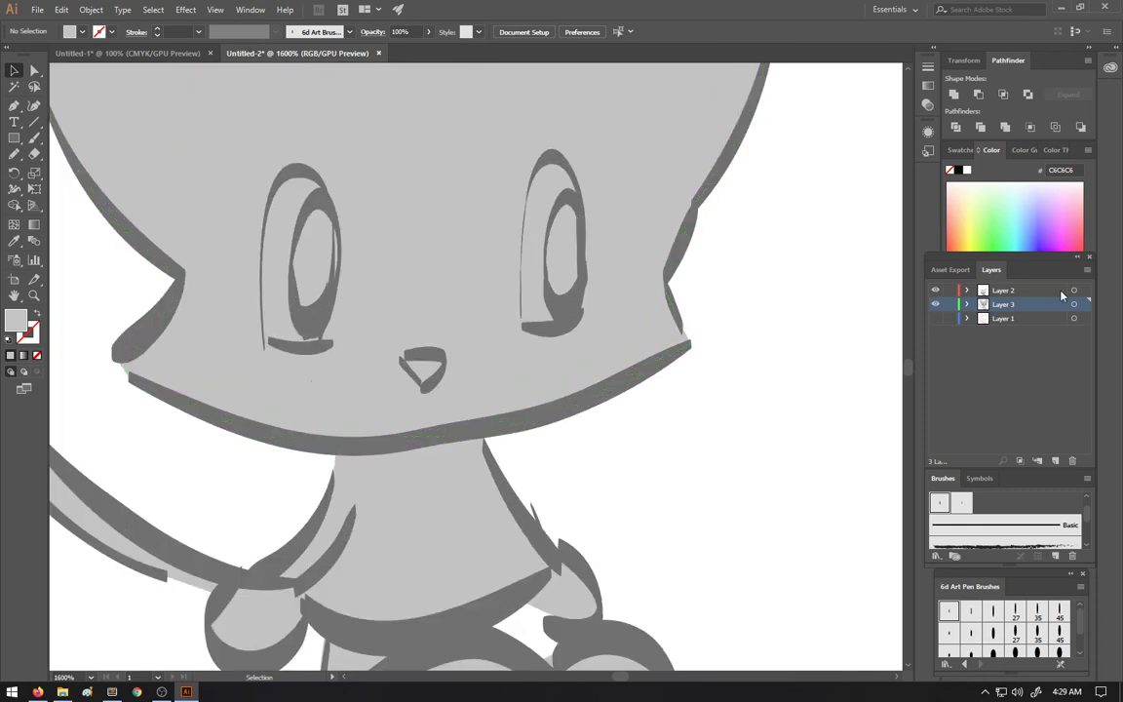
pyautogui.hscroll(-1, 83, 289)
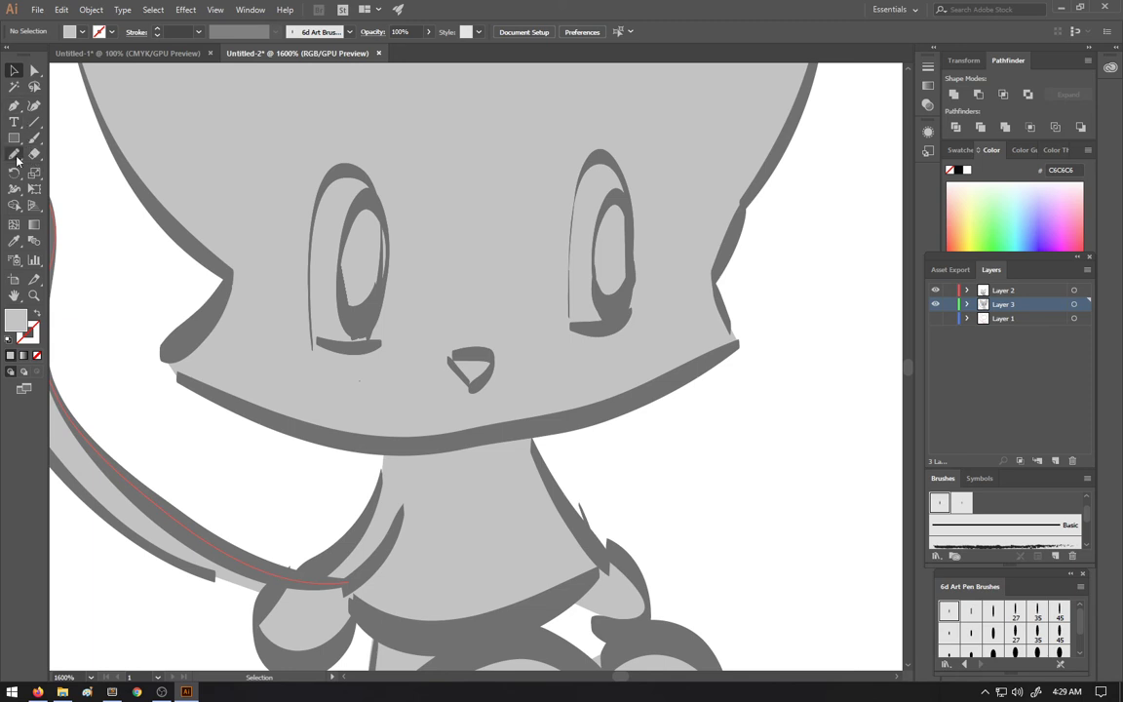
pyautogui.moveTo(14, 137); pyautogui.dragTo(78, 167)
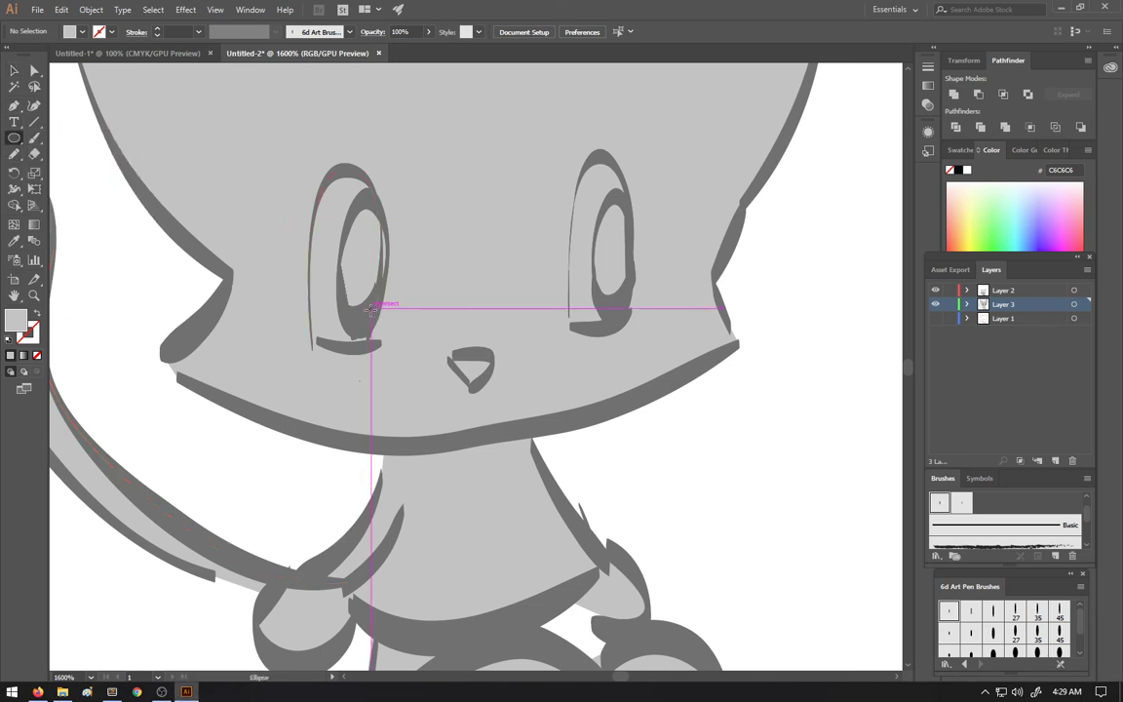
pyautogui.moveTo(373, 317); pyautogui.dragTo(347, 208)
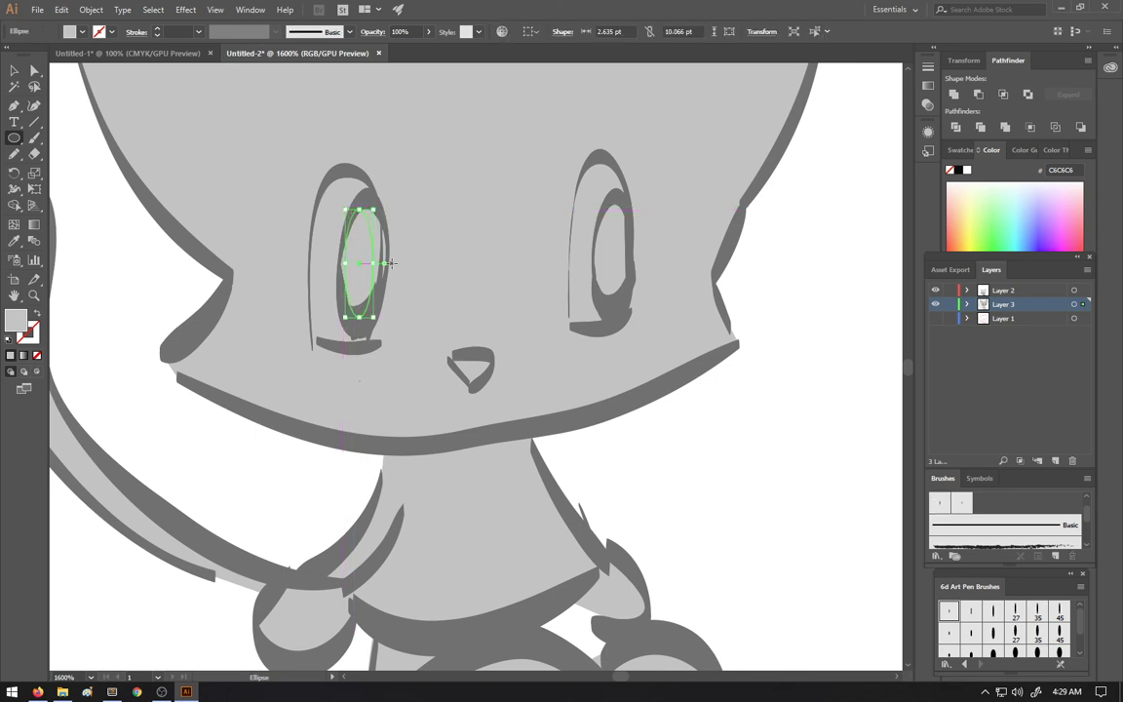
# Step: Fill the left eye's ellipse with the near-white EDEDED and widen it to about 4.6 pt to reach the pupil outline
pyautogui.doubleClick(17, 319)
pyautogui.moveTo(19, 76); pyautogui.dragTo(15, 63)
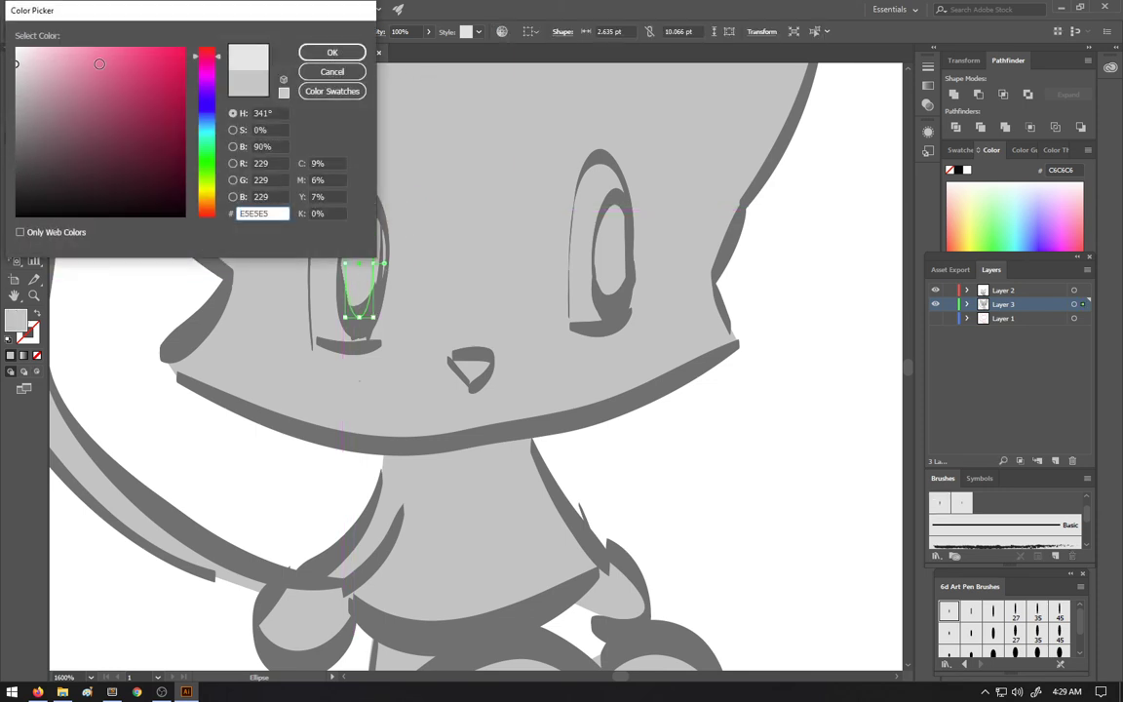
pyautogui.click(18, 60)
pyautogui.click(310, 55)
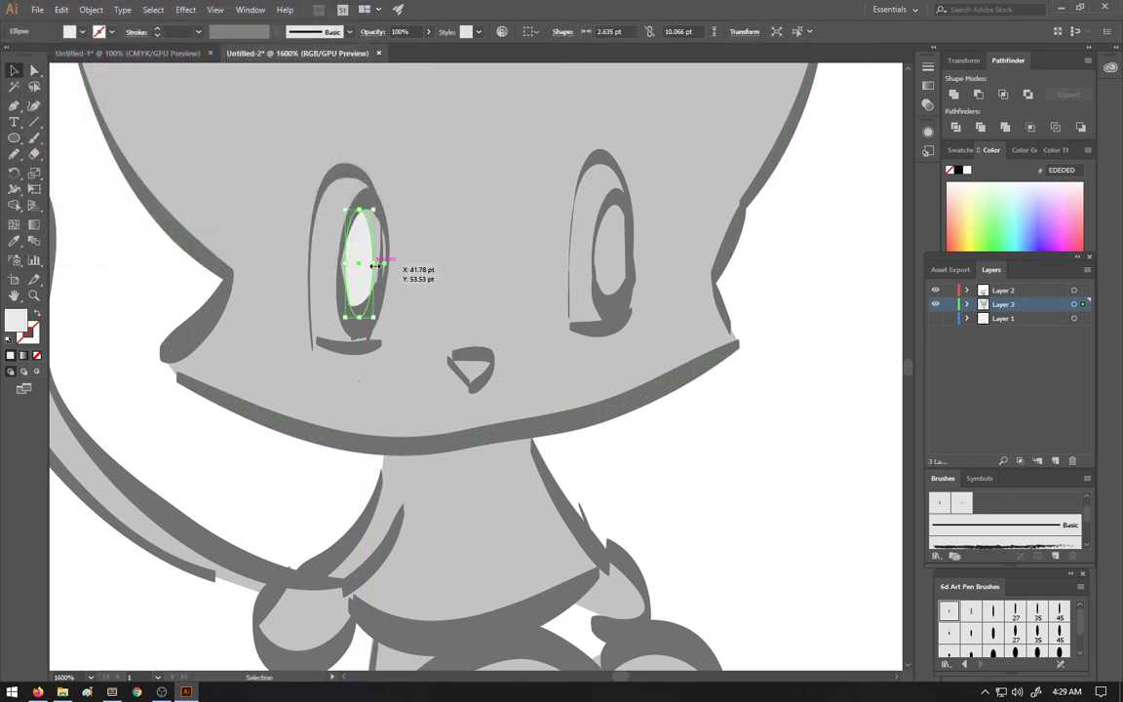
pyautogui.moveTo(375, 265); pyautogui.dragTo(337, 263)
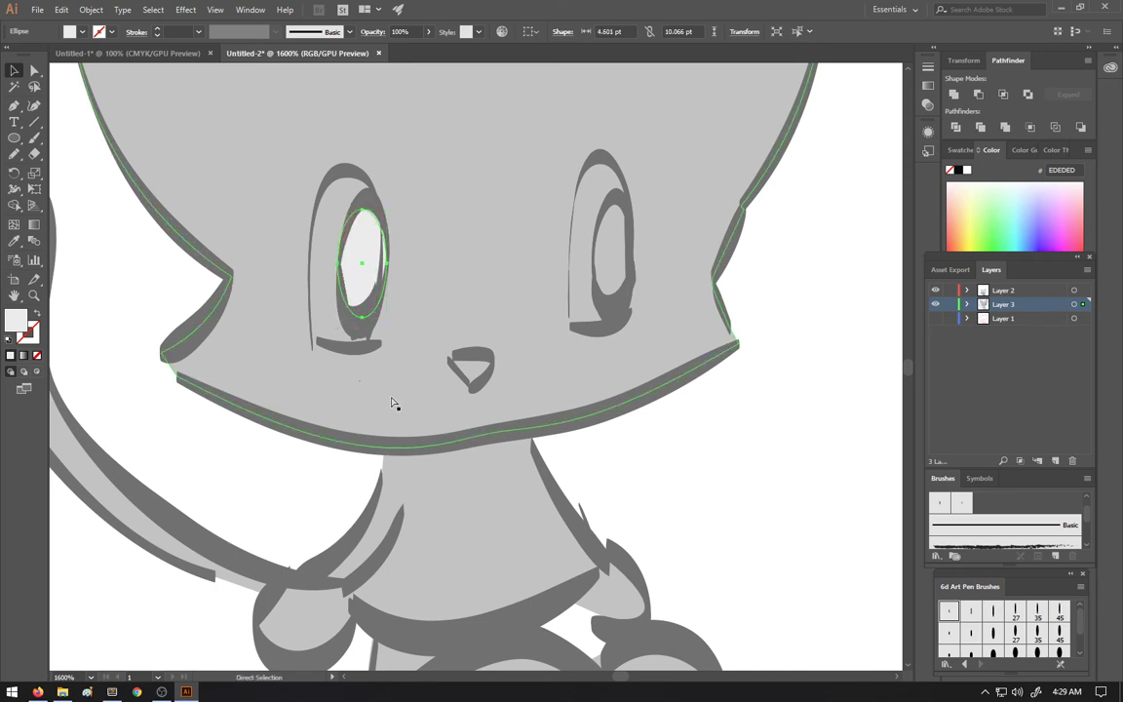
# Step: Place a copy of the near-white ellipse in the right eye's pupil and narrow it to about 3.7 pt
pyautogui.hotkey('ctrl', 'v')
pyautogui.moveTo(482, 402); pyautogui.dragTo(632, 261)
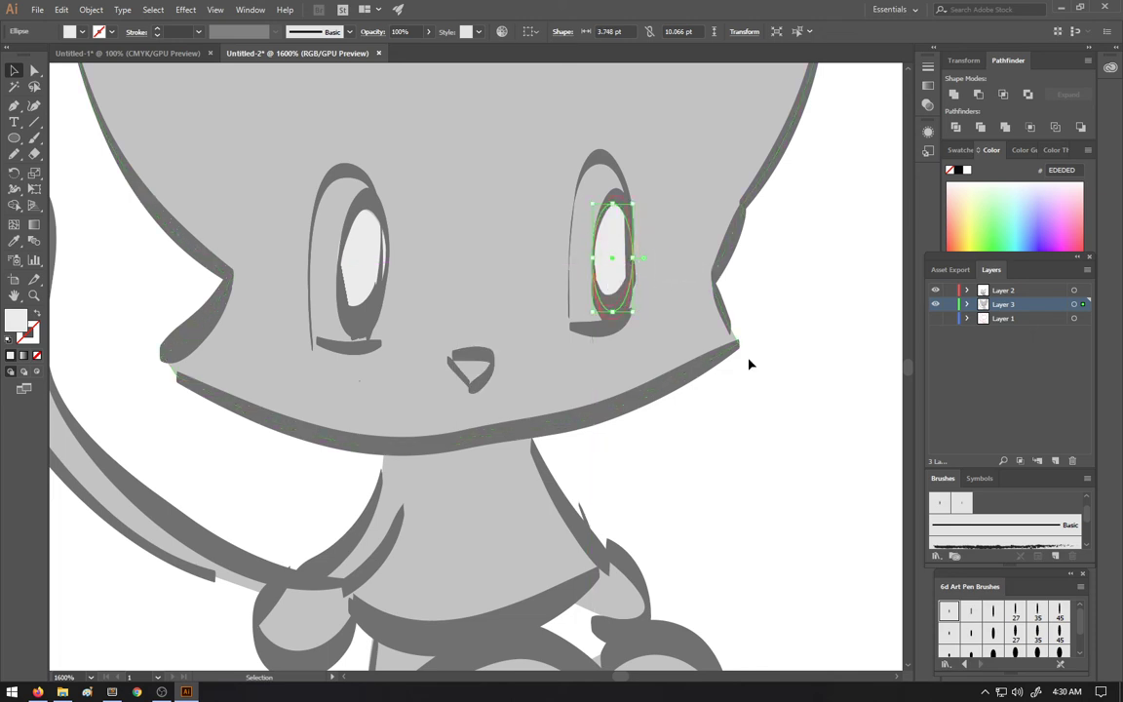
pyautogui.click(779, 443)
pyautogui.scroll(-4, 679, 474)
pyautogui.scroll(1, 717, 504)
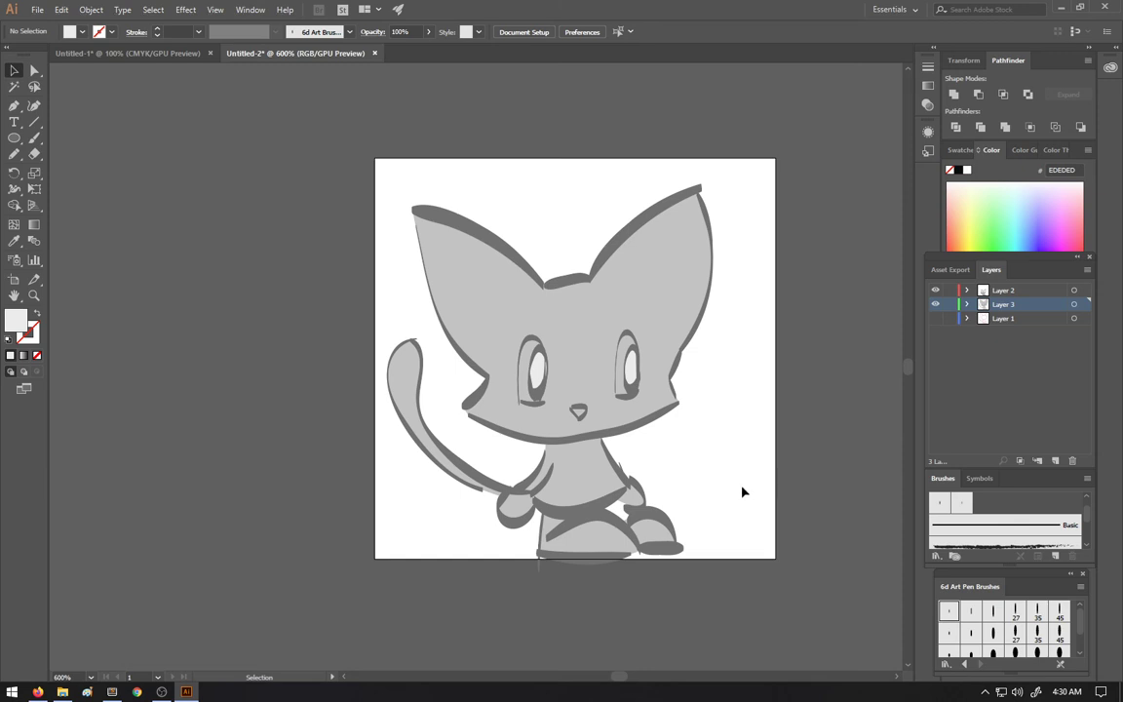
# Step: Pull the tail's upper line end back to the hand's edge and extend the tail's lower line end to meet the hand
pyautogui.scroll(2, 497, 519)
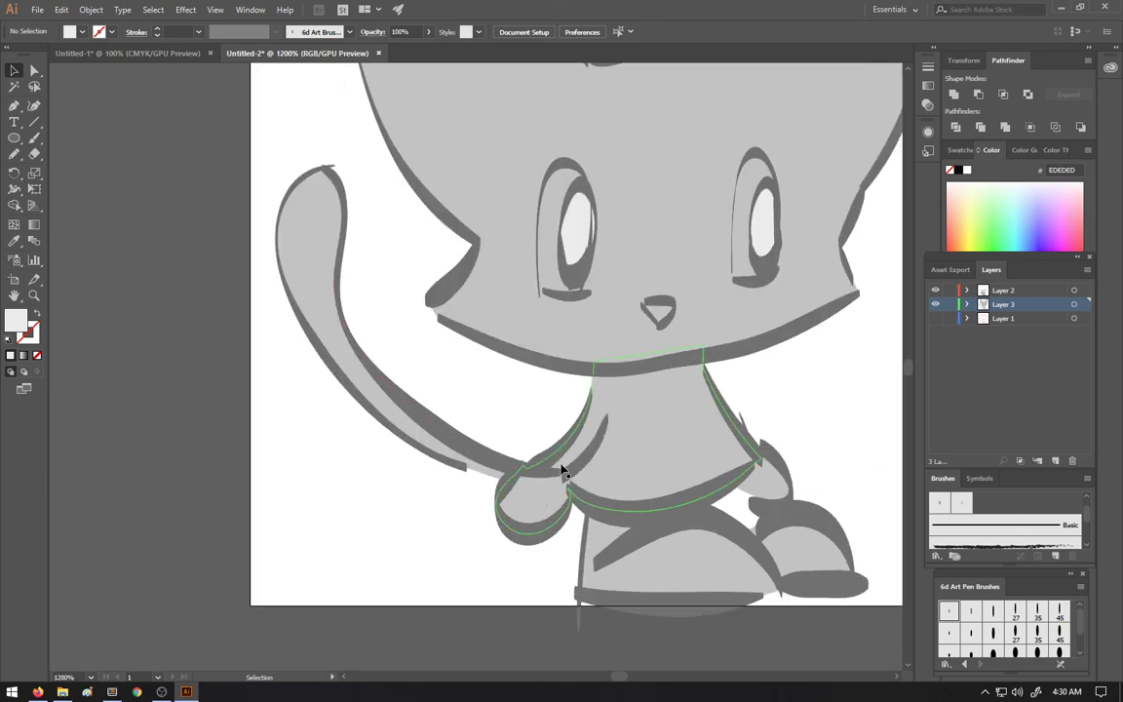
pyautogui.press('a')
pyautogui.click(565, 470)
pyautogui.moveTo(566, 474); pyautogui.dragTo(531, 466)
pyautogui.moveTo(464, 475); pyautogui.dragTo(499, 484)
pyautogui.click(502, 412)
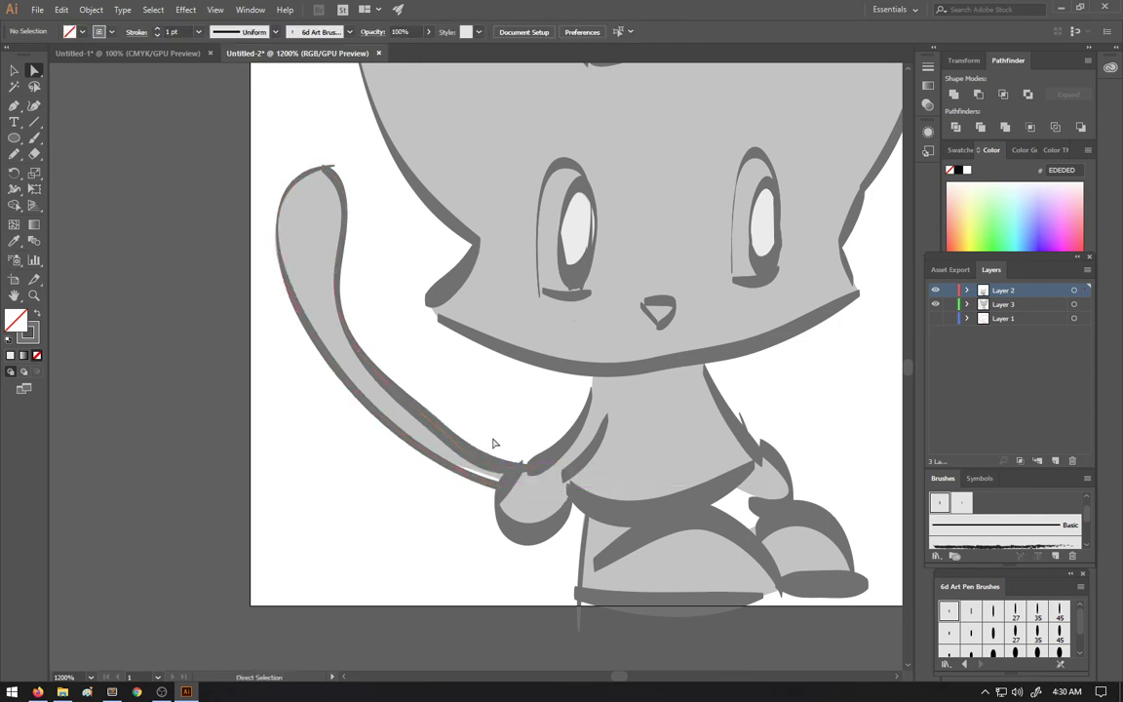
# Step: Duplicate the left eye's near-white ellipse and fit the copy to the lower left of the eye outline and its bottom line
pyautogui.scroll(-2, 493, 443)
pyautogui.scroll(-2, 759, 513)
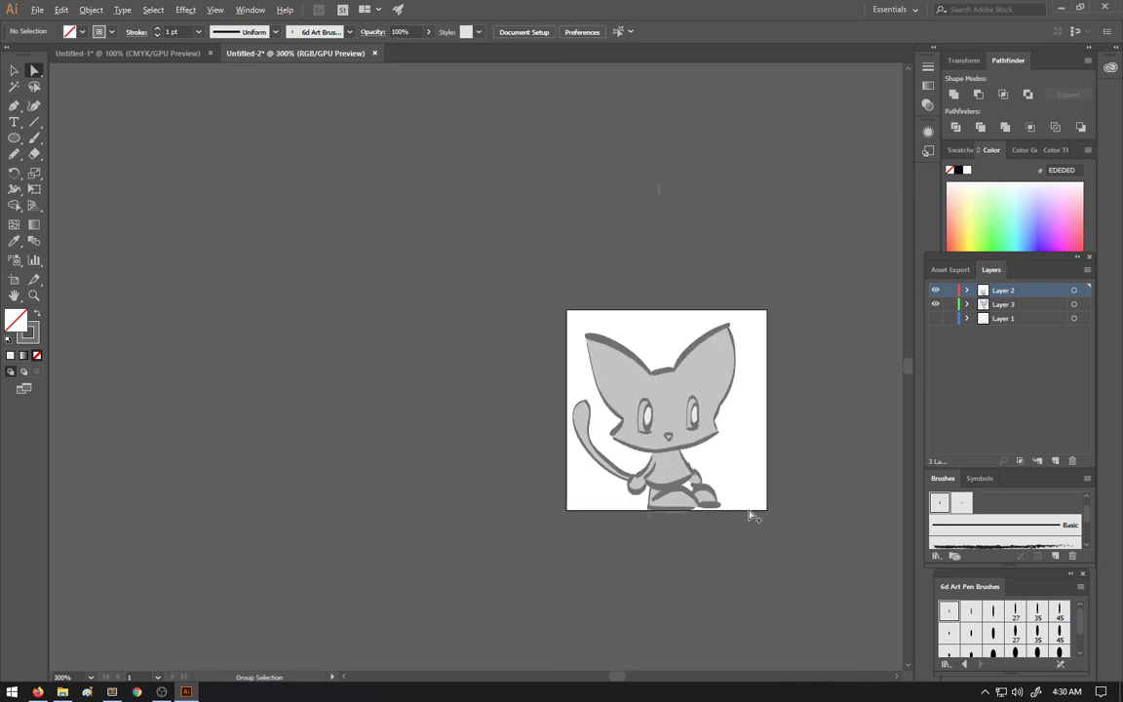
pyautogui.scroll(4, 764, 474)
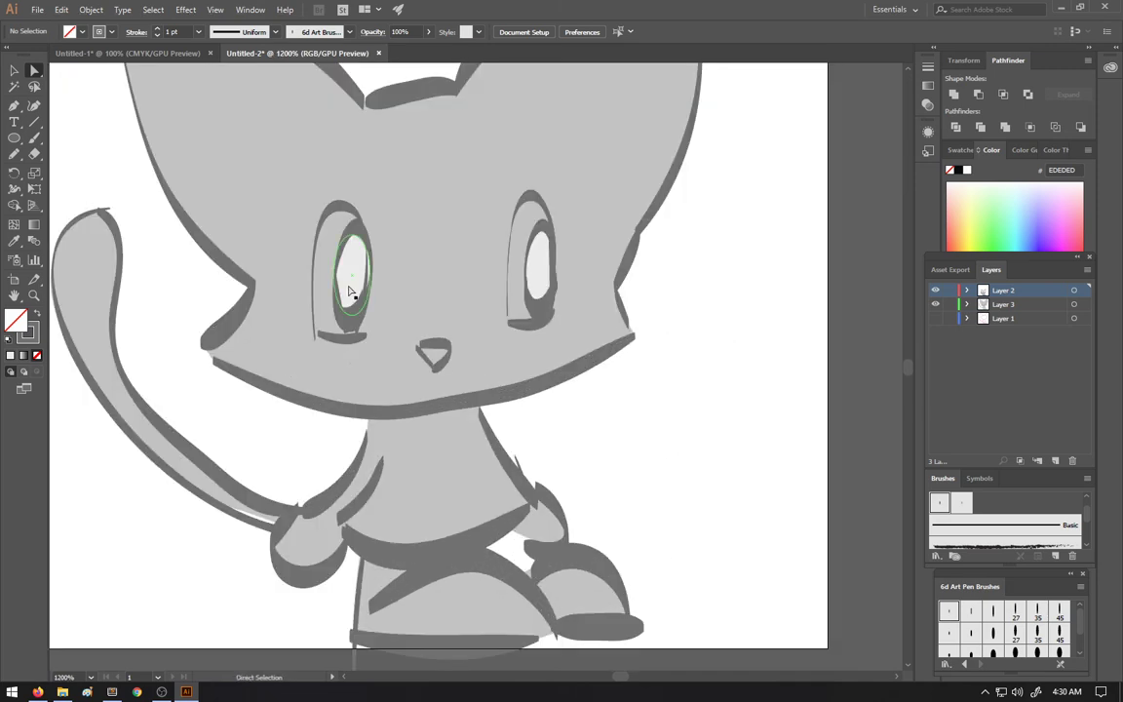
pyautogui.click(349, 293)
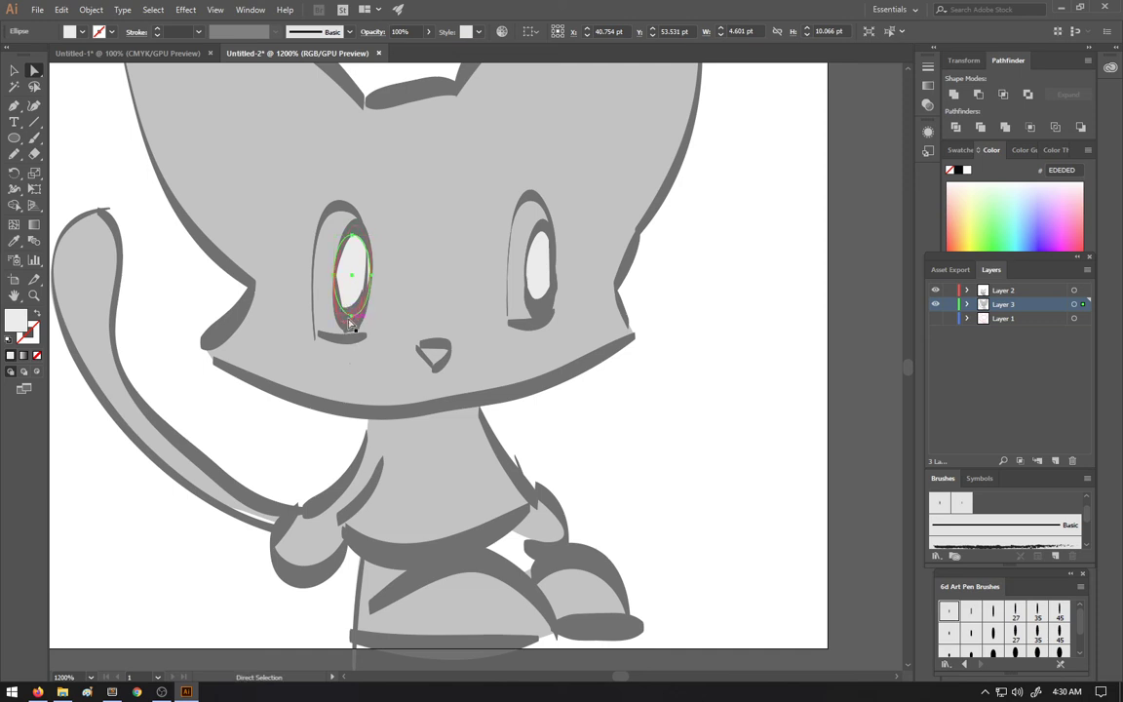
pyautogui.moveTo(351, 323)
pyautogui.mouseDown()
pyautogui.moveTo(460, 380)
pyautogui.moveTo(323, 321)
pyautogui.moveTo(341, 335)
pyautogui.mouseUp()
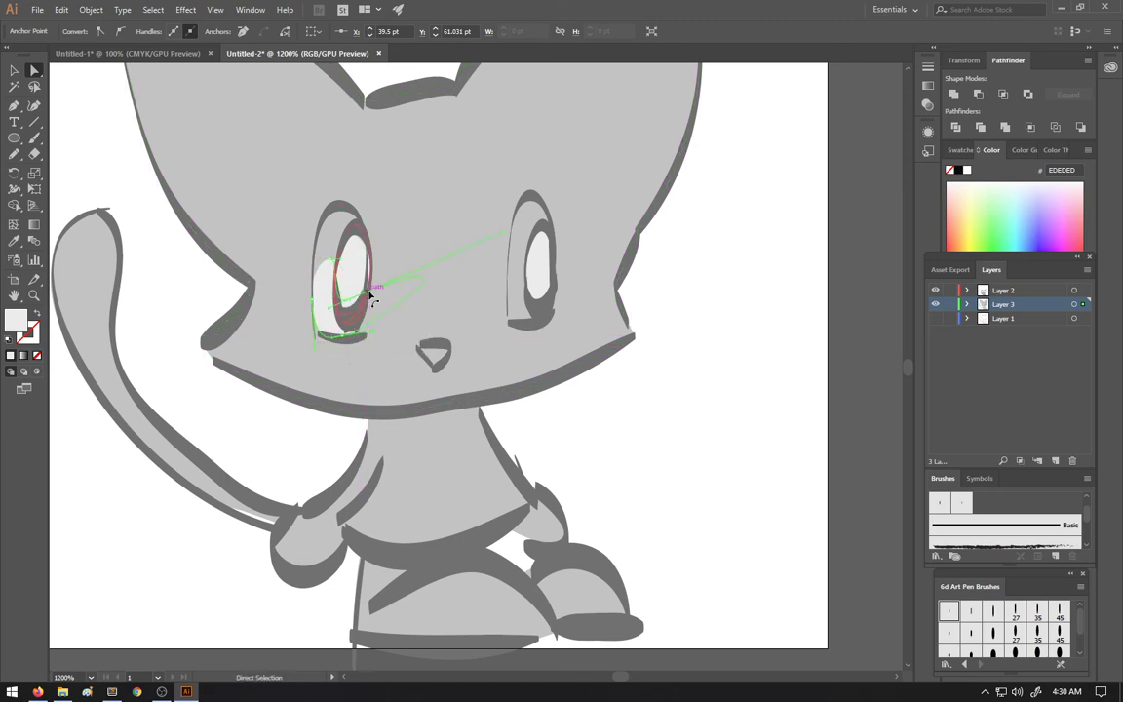
# Step: Raise the top anchor of the left eye's white shape to the top of the eye outline and widen its curve to fill it
pyautogui.scroll(2, 375, 307)
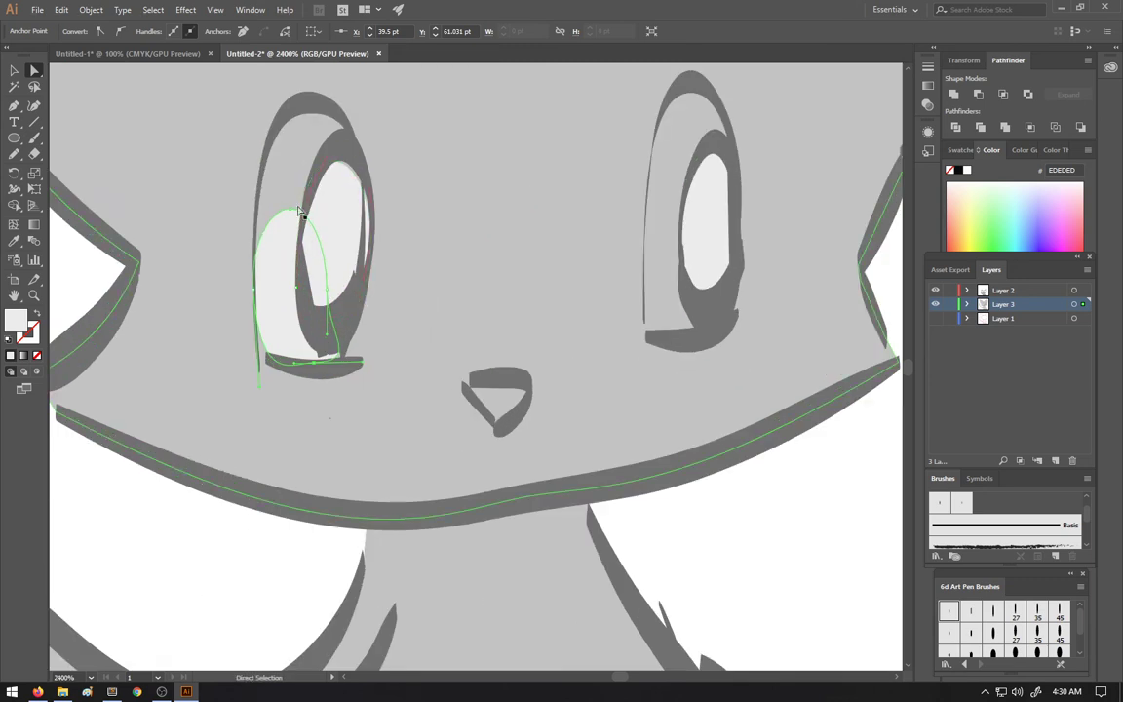
pyautogui.moveTo(300, 210); pyautogui.dragTo(289, 107)
pyautogui.hotkey('ctrl', 'z')
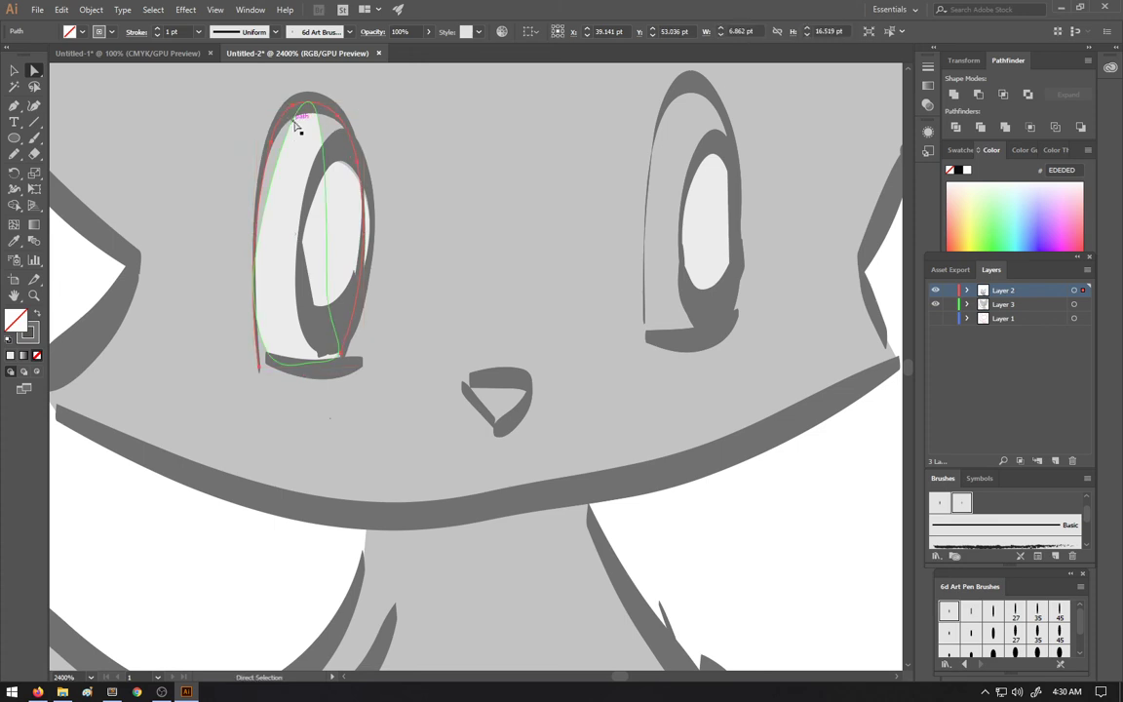
pyautogui.click(303, 110)
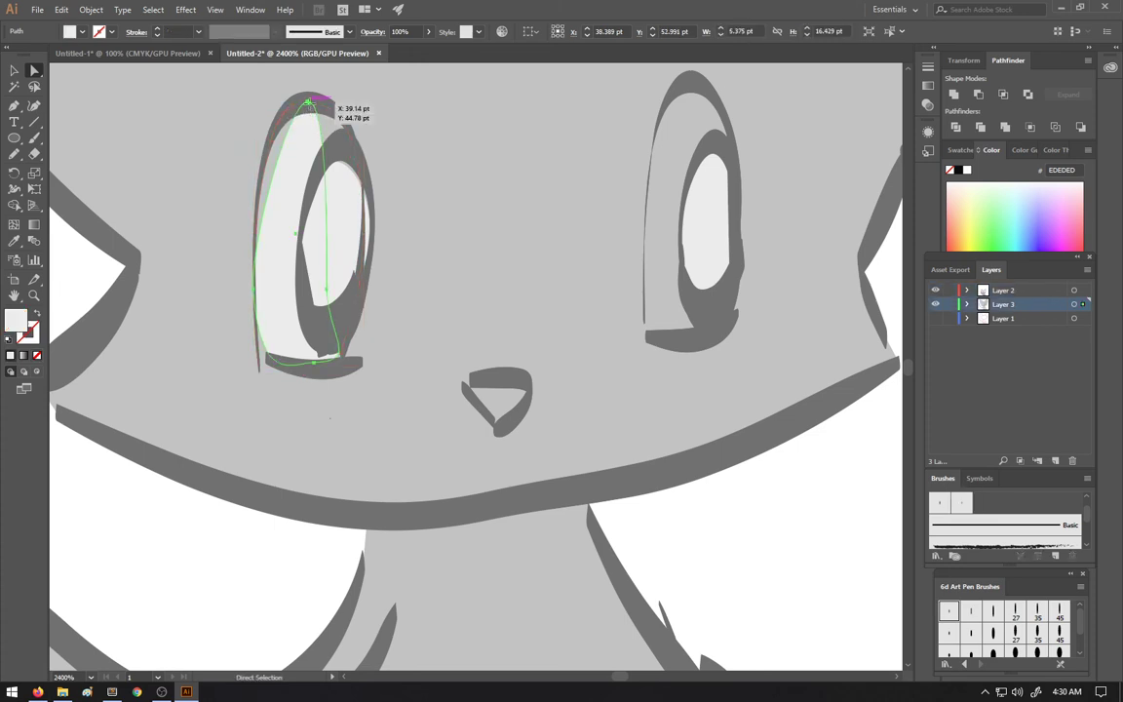
pyautogui.click(307, 102)
pyautogui.moveTo(289, 105); pyautogui.dragTo(400, 110)
pyautogui.click(469, 243)
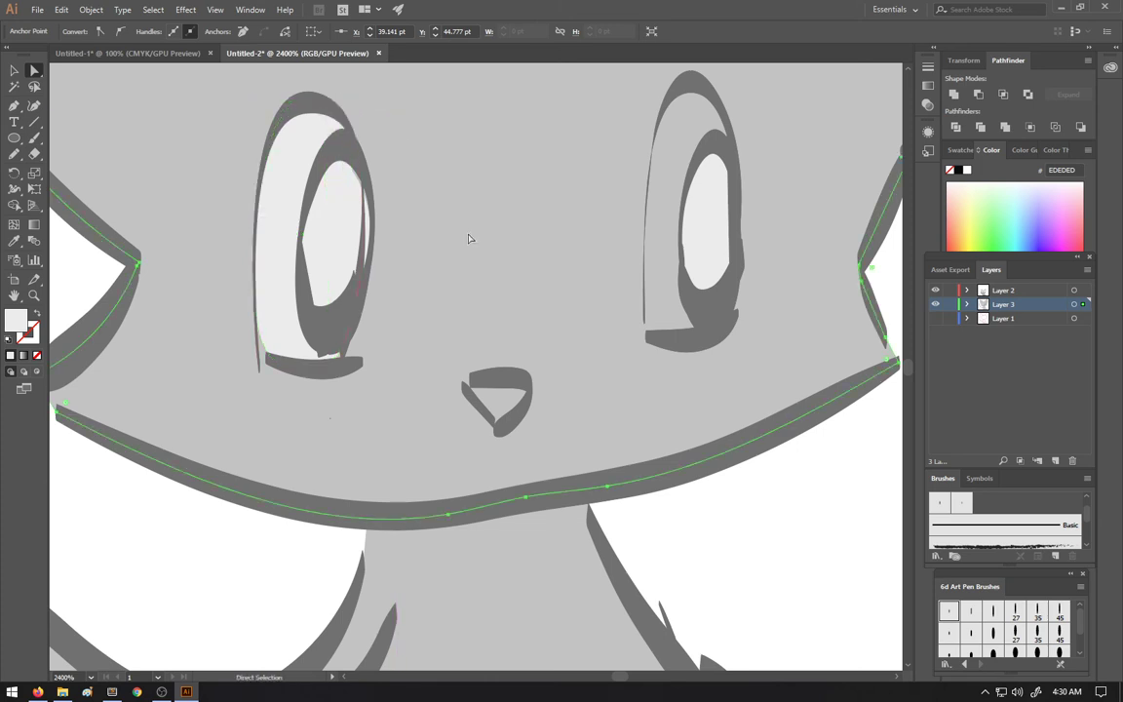
pyautogui.click(368, 237)
pyautogui.scroll(3, 419, 256)
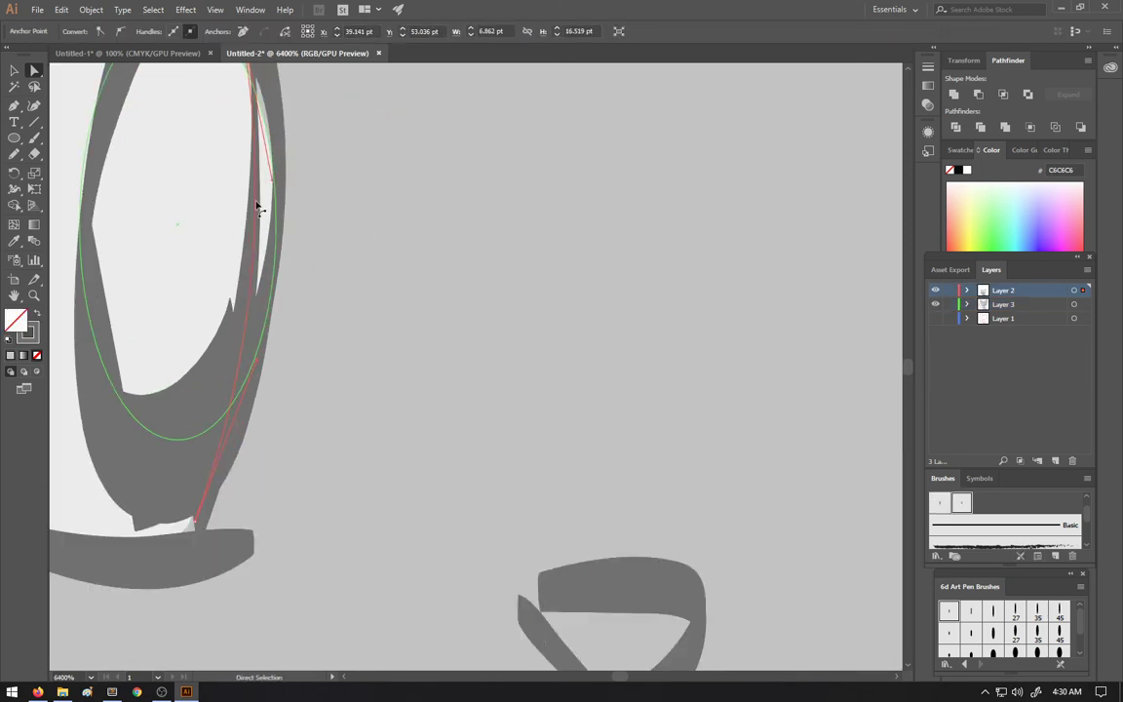
pyautogui.scroll(-2, 292, 231)
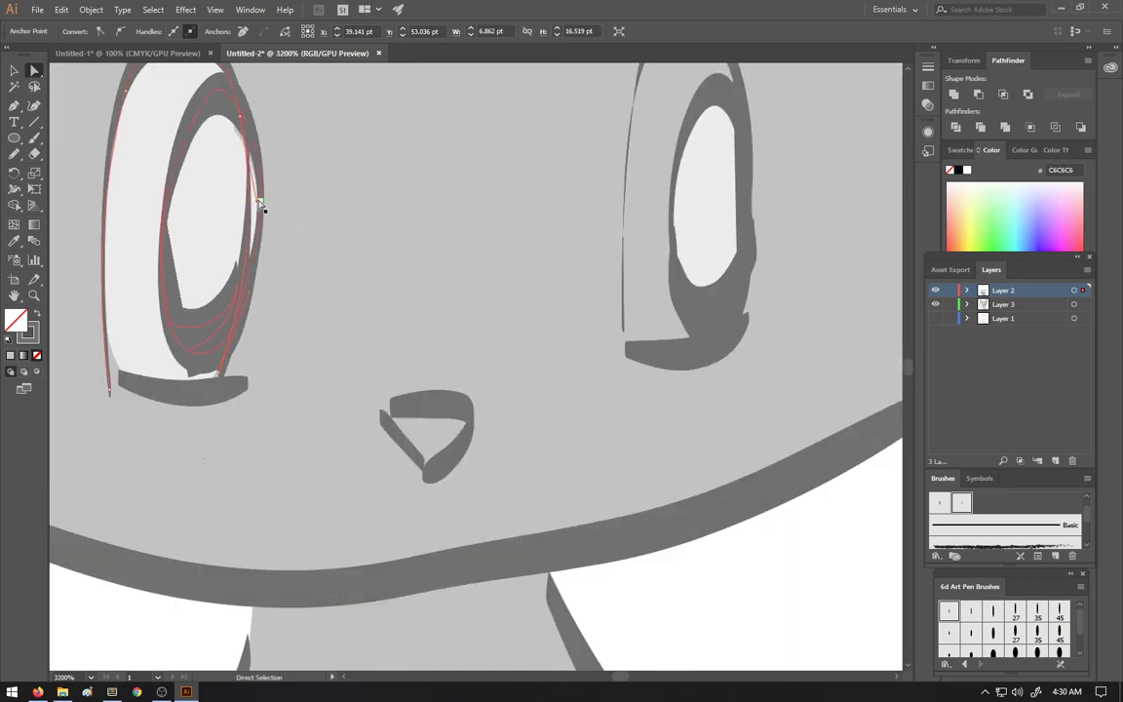
pyautogui.hscroll(-3, 303, 224)
pyautogui.click(361, 145)
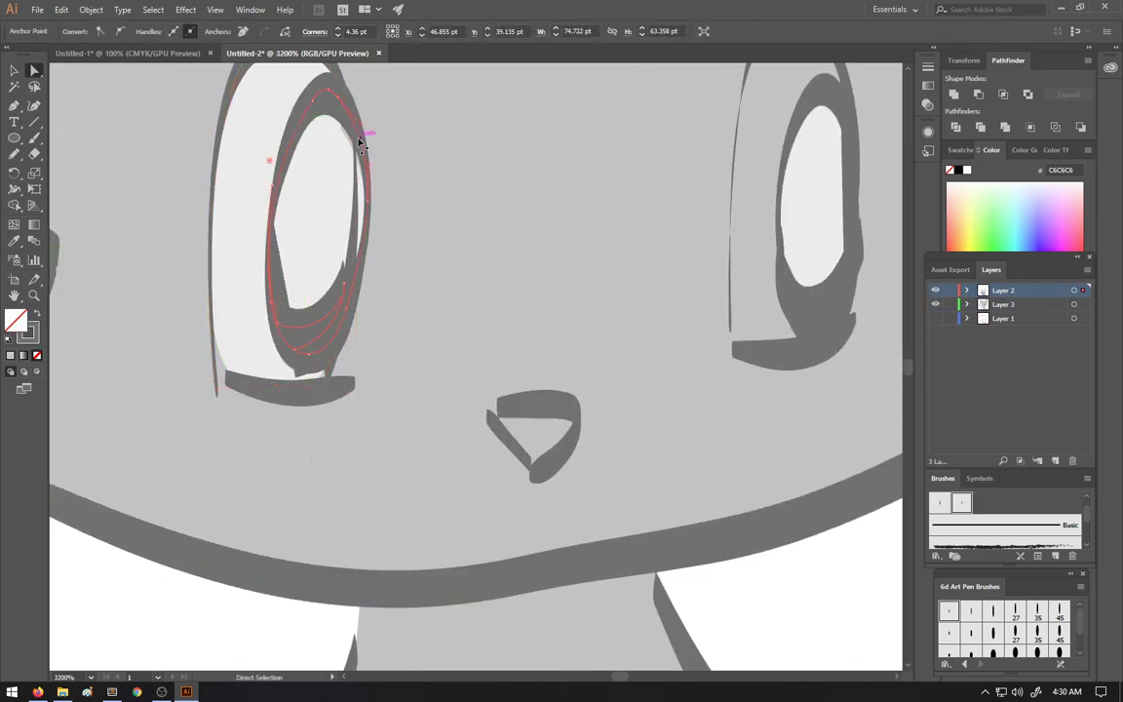
pyautogui.hotkey('ctrl', 'z')
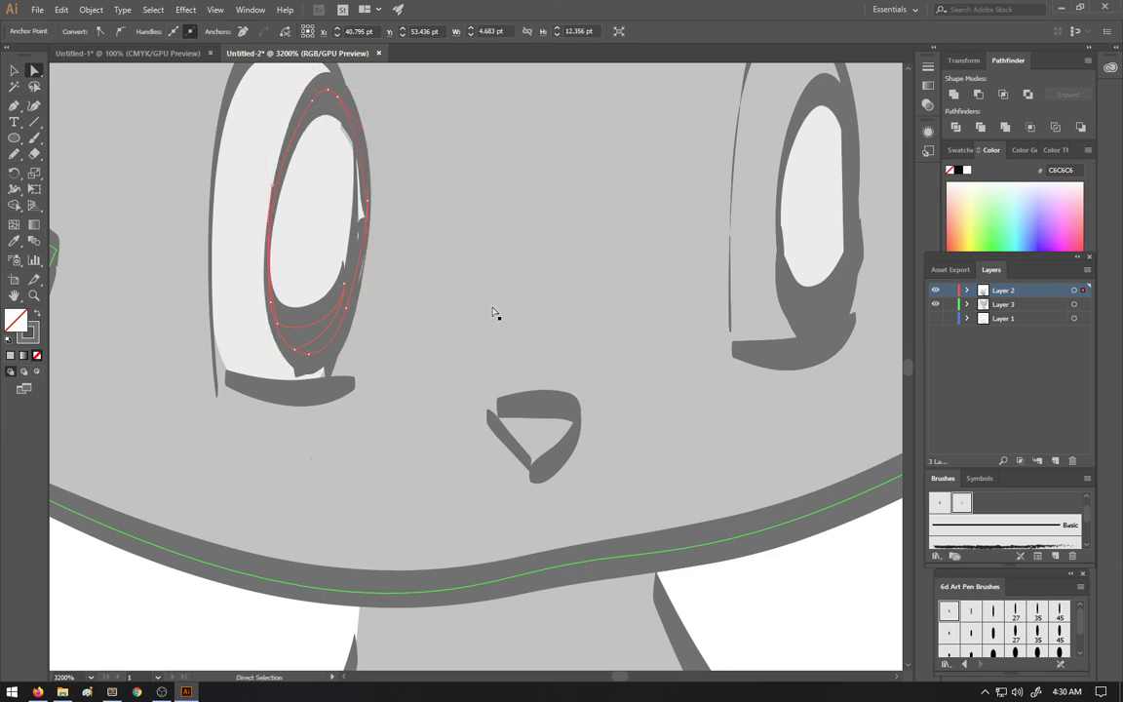
pyautogui.press('v')
pyautogui.click(492, 312)
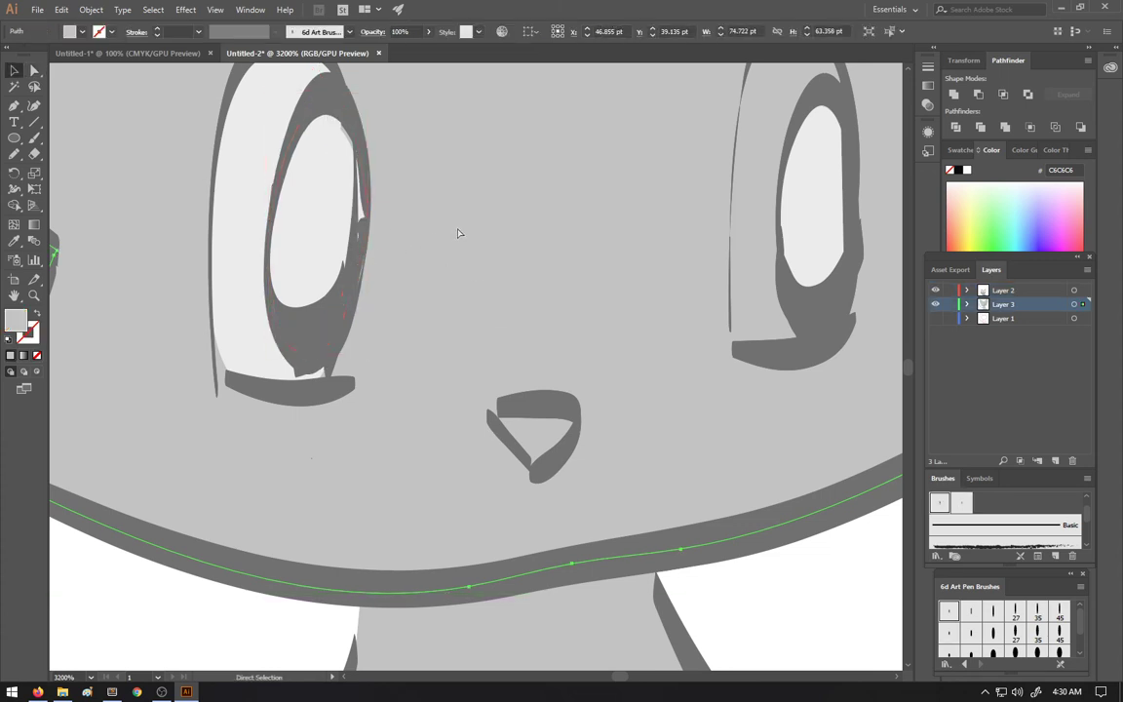
pyautogui.click(363, 253)
pyautogui.click(525, 324)
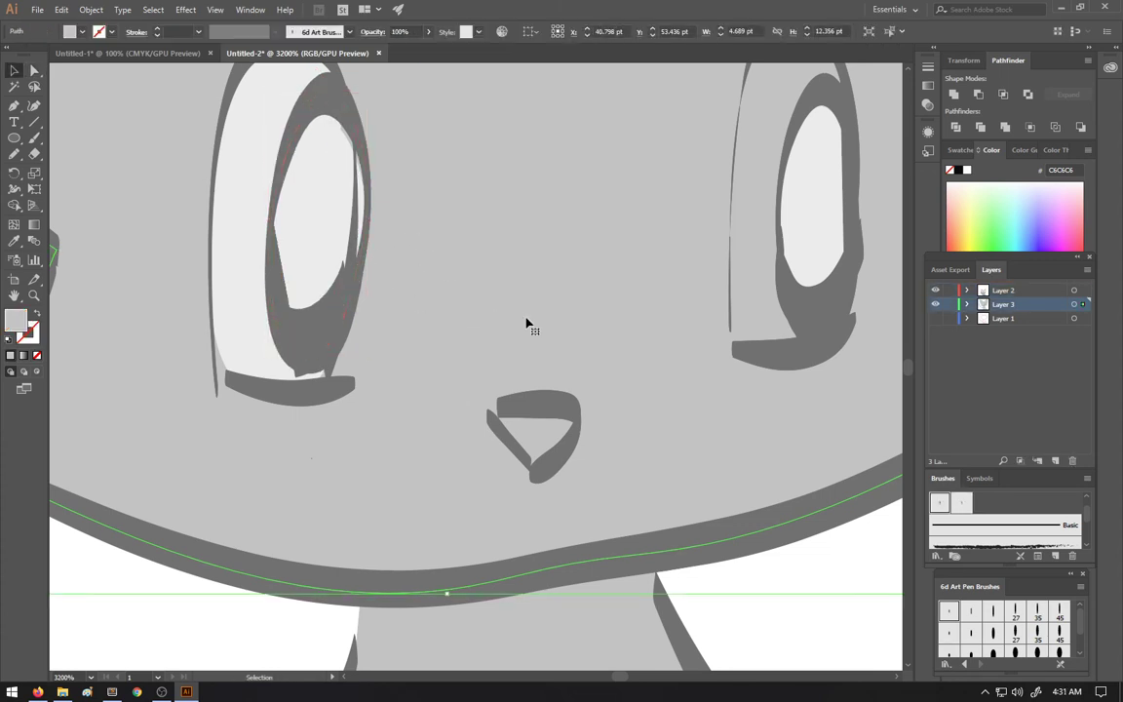
# Step: Nudge the left eye's pupil outline down by 1 pt so it meets the eye's bottom line
pyautogui.click(336, 318)
pyautogui.press('Left')
pyautogui.press('Down')
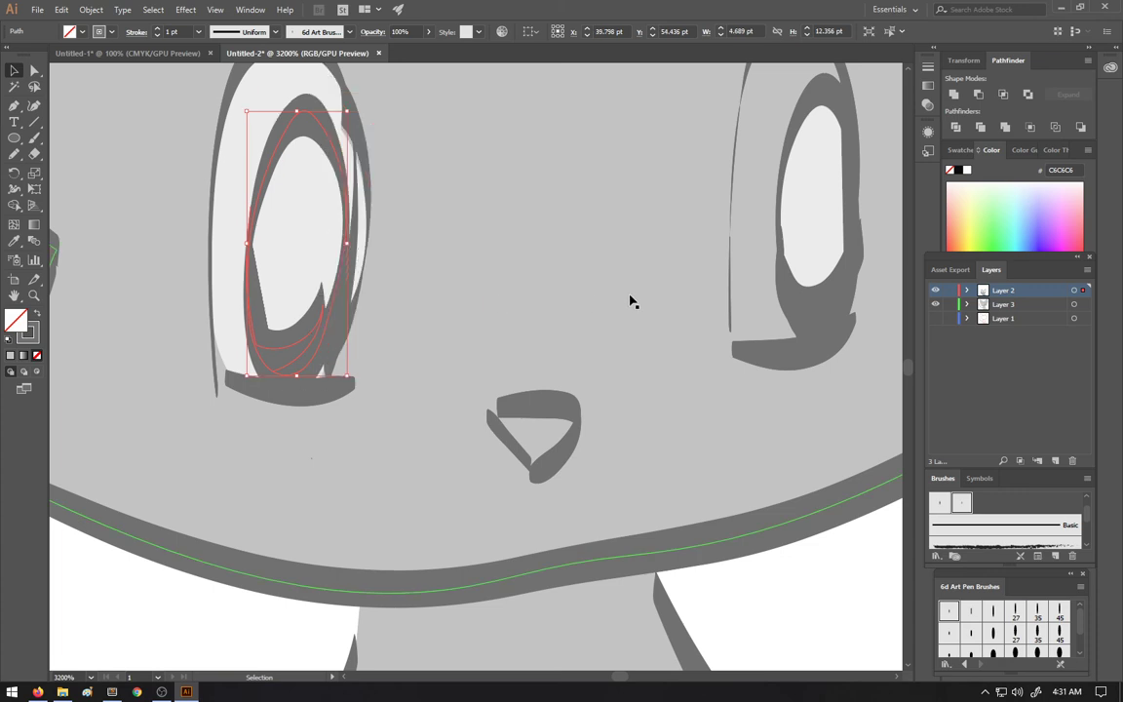
pyautogui.press('Right')
pyautogui.press('Up')
pyautogui.press('Down')
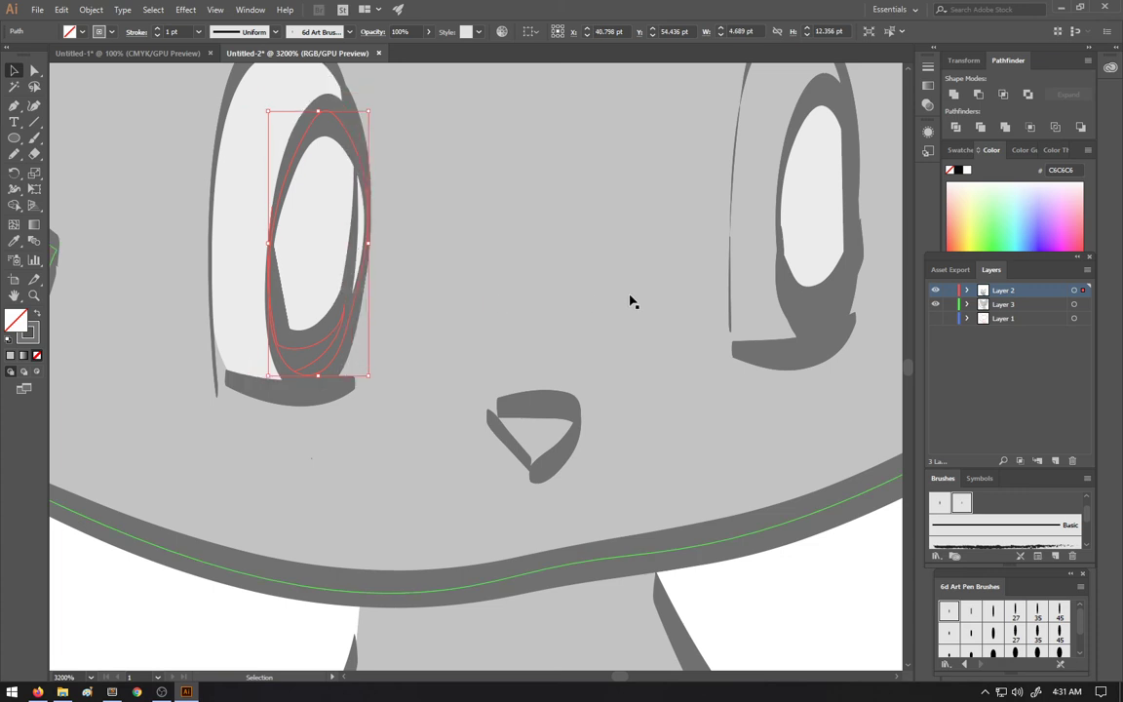
# Step: Pull the anchor on the left eye outline's right side outward to about X 42.7 pt, Y 48.5 pt to merge with the pupil's edge
pyautogui.click(349, 260)
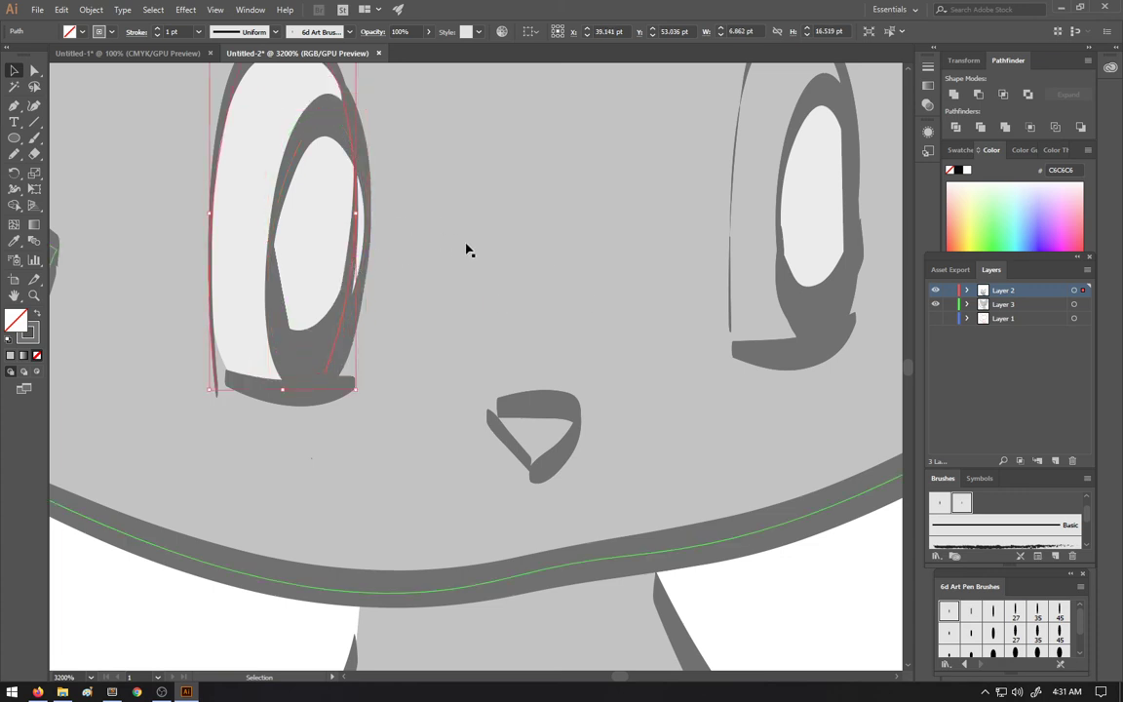
pyautogui.scroll(1, 471, 250)
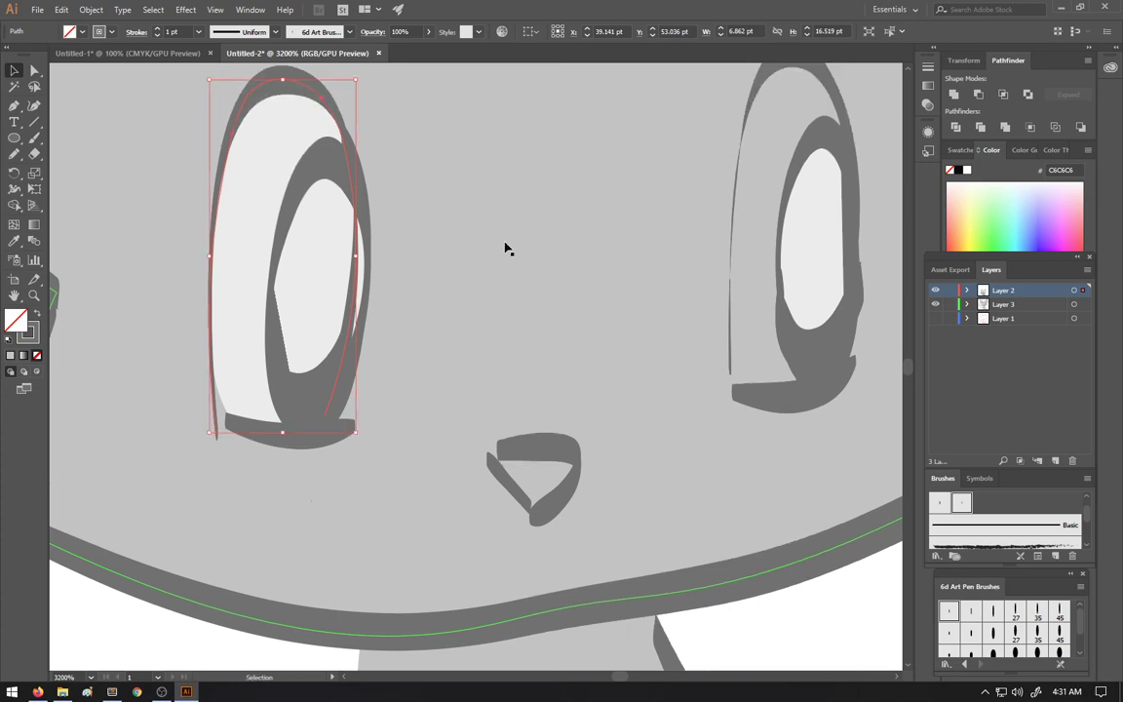
pyautogui.hscroll(-1, 482, 282)
pyautogui.scroll(1, 454, 317)
pyautogui.click(371, 263)
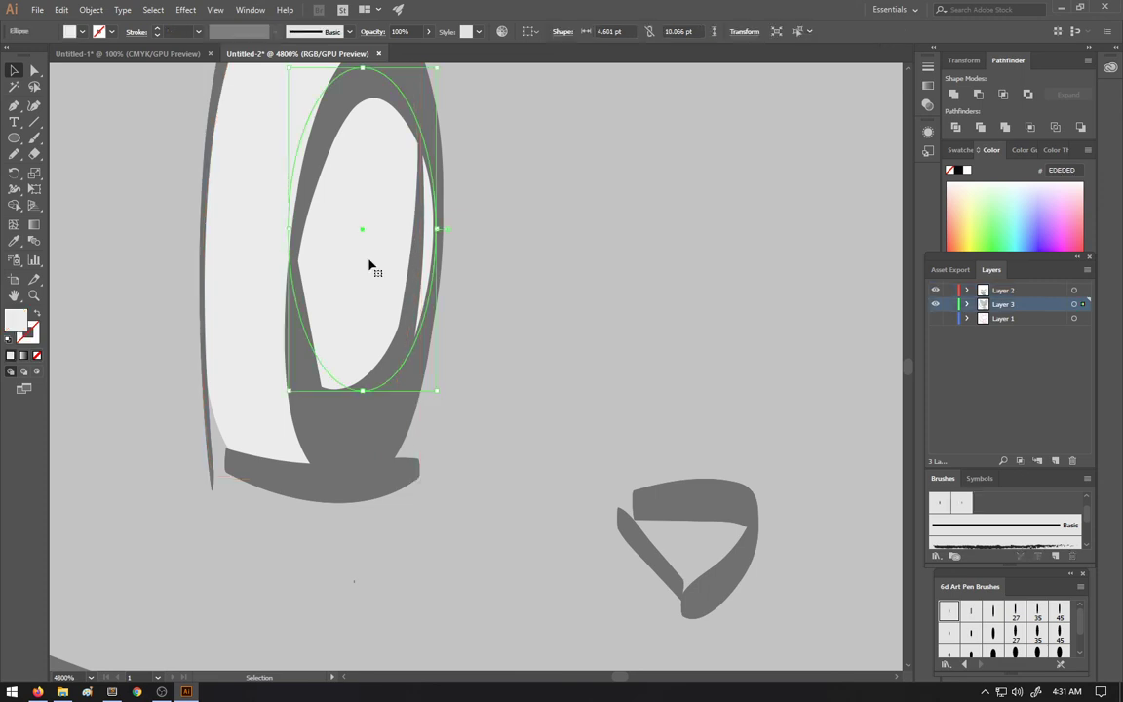
pyautogui.click(518, 264)
pyautogui.scroll(4, 514, 266)
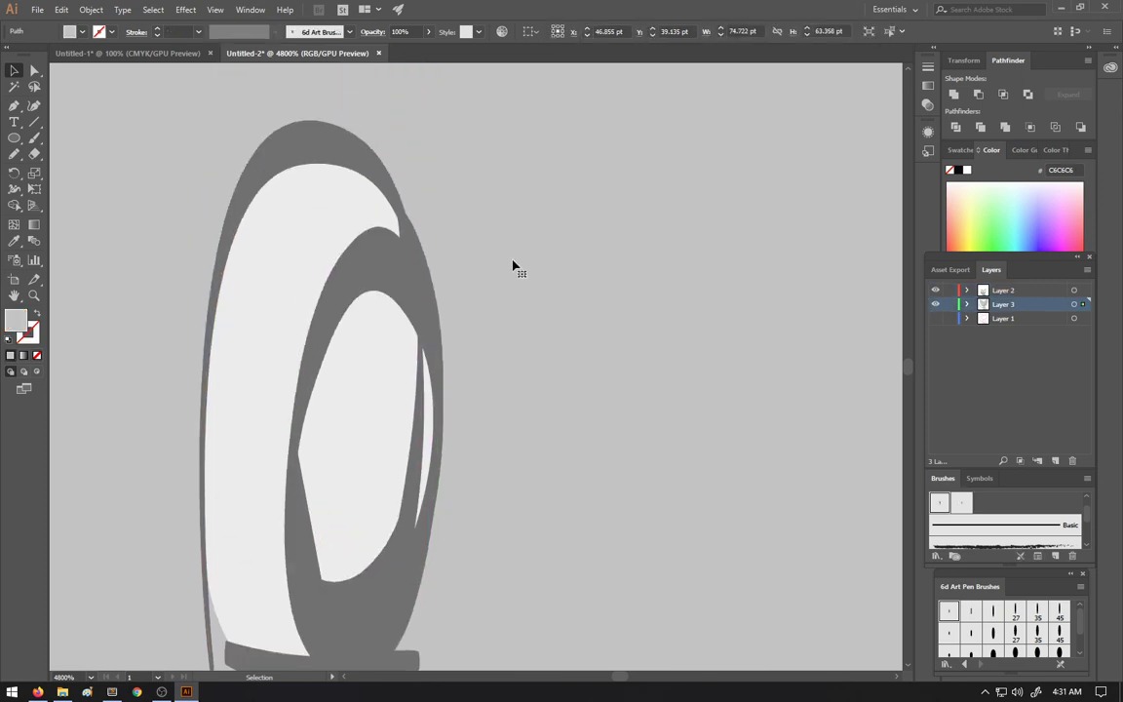
pyautogui.click(398, 198)
pyautogui.press('a')
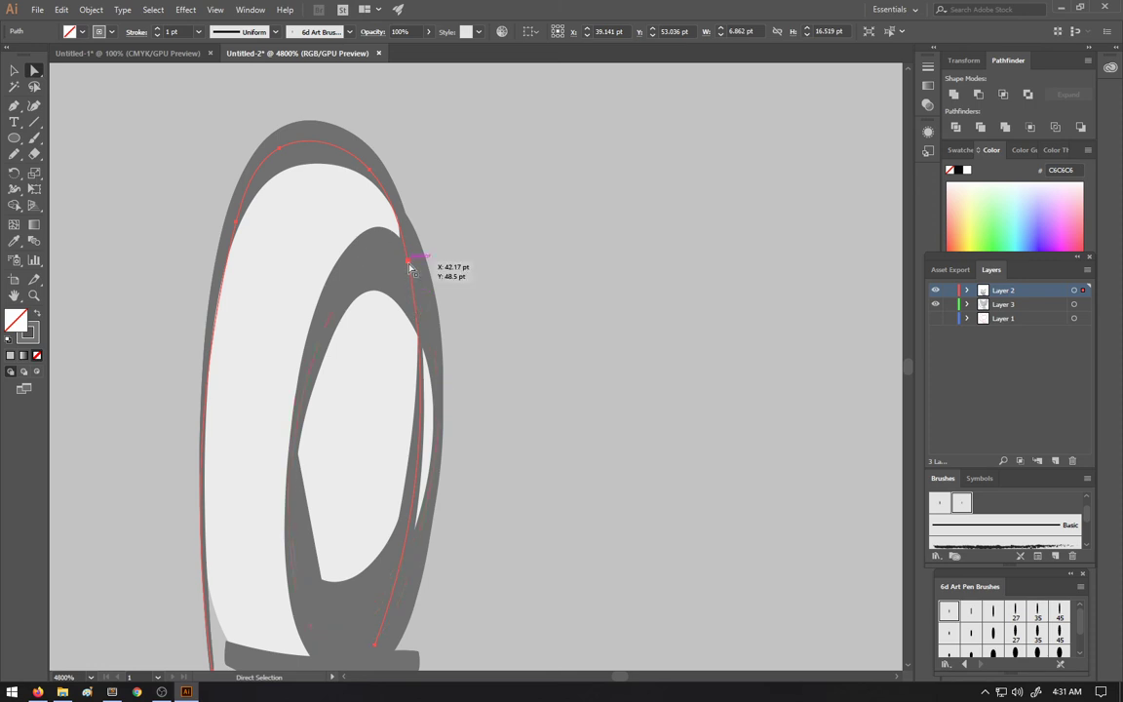
pyautogui.moveTo(410, 268); pyautogui.dragTo(426, 258)
pyautogui.scroll(-2, 588, 390)
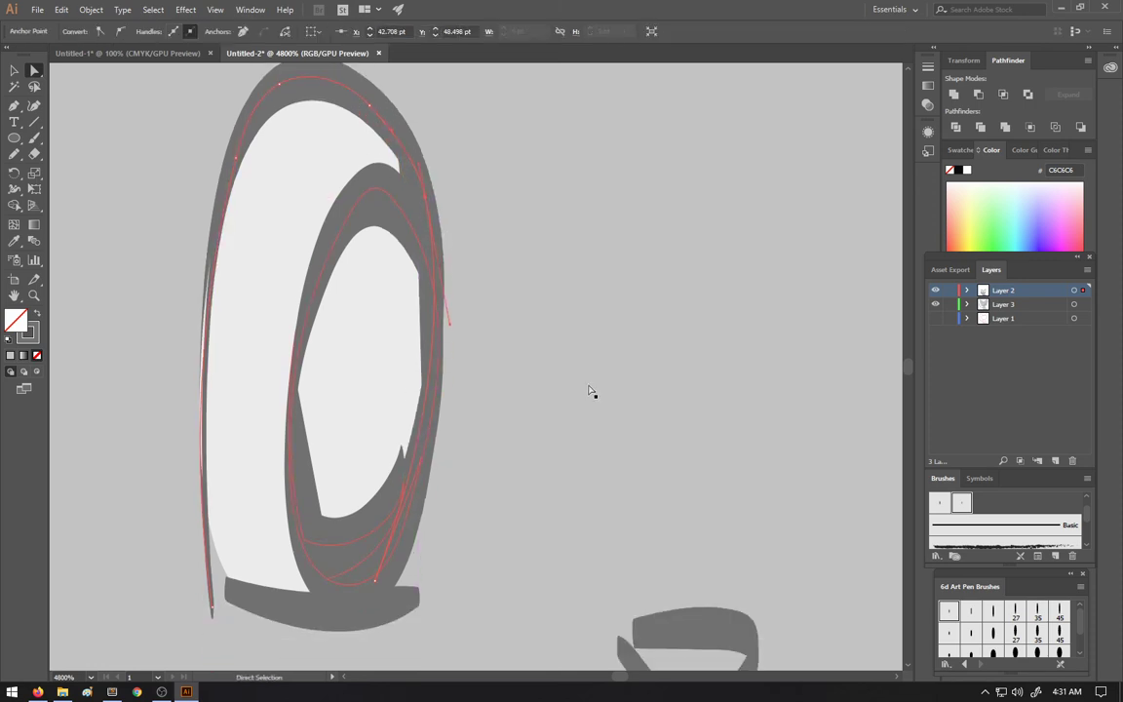
pyautogui.click(599, 379)
# Step: Duplicate the left eye's near-white shape and place the copy behind the right eye's outline
pyautogui.scroll(-4, 598, 379)
pyautogui.hscroll(2, 696, 464)
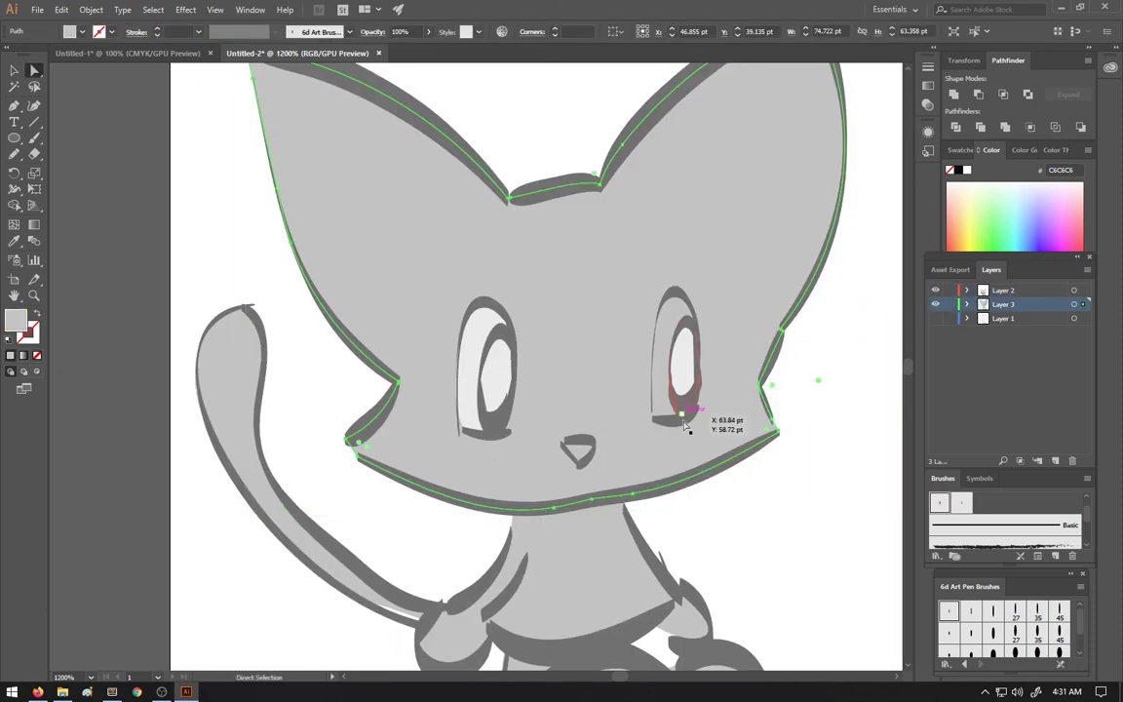
pyautogui.click(472, 423)
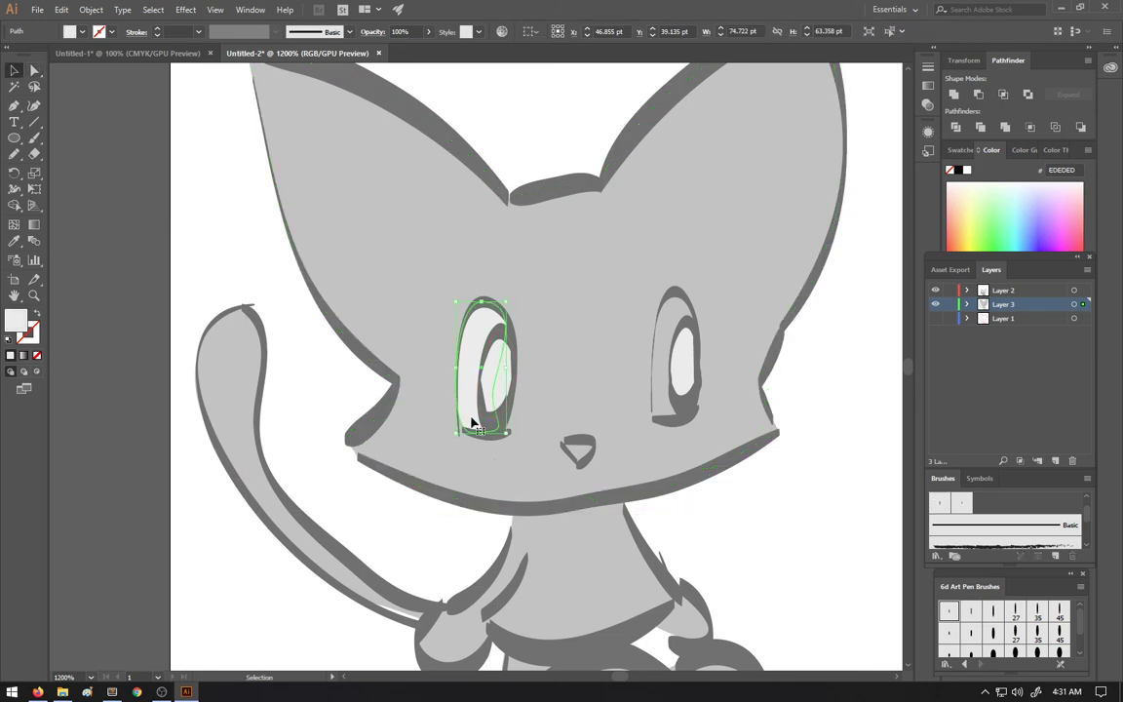
pyautogui.press('v')
pyautogui.moveTo(474, 421); pyautogui.dragTo(457, 414)
pyautogui.moveTo(454, 357); pyautogui.dragTo(662, 356)
pyautogui.scroll(2, 710, 389)
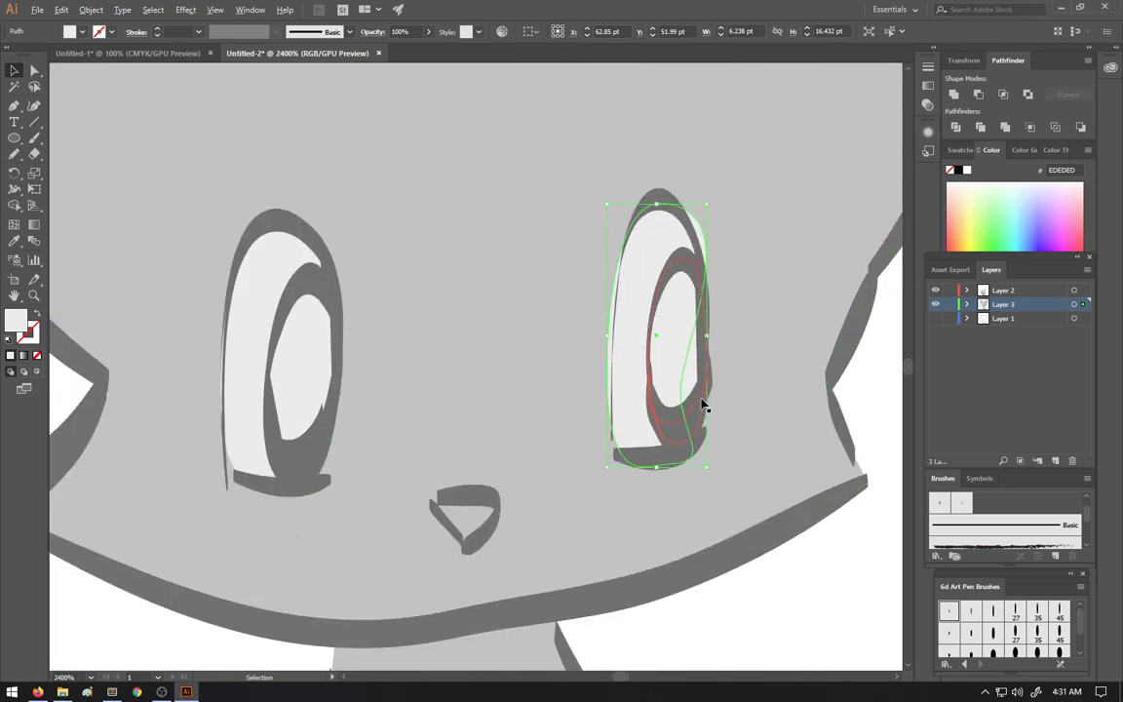
pyautogui.click(780, 600)
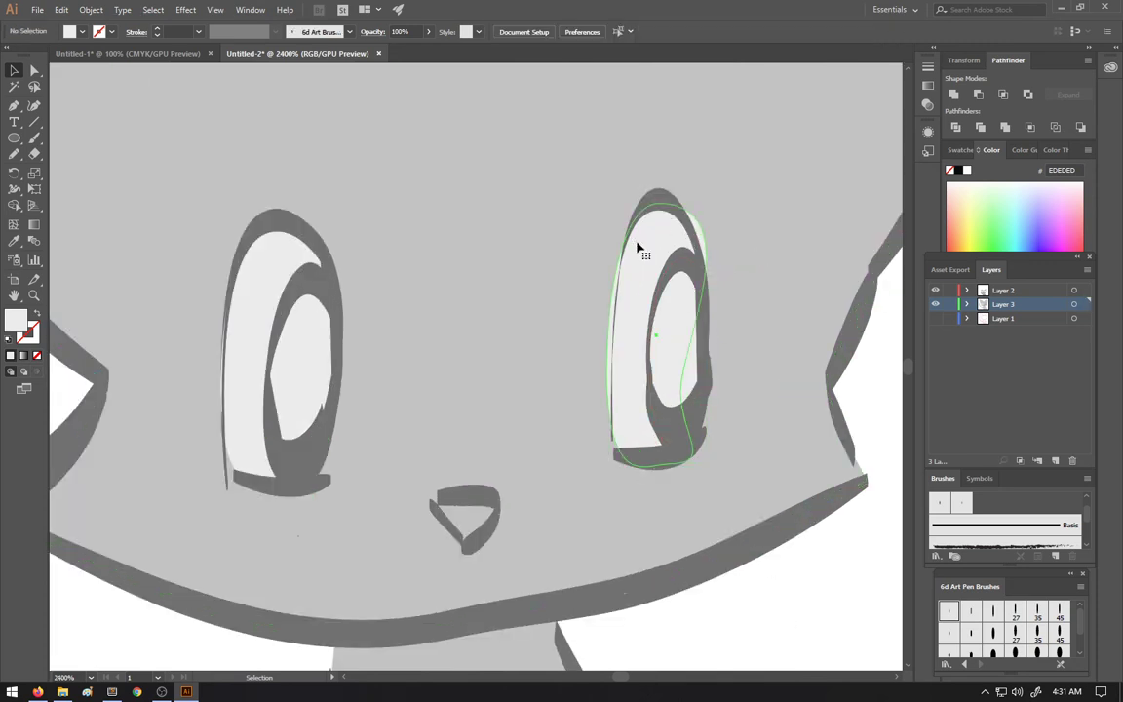
# Step: Narrow the top curve of the right eye's white shape and pull its left edge in to follow the eye outline
pyautogui.click(698, 234)
pyautogui.press('a')
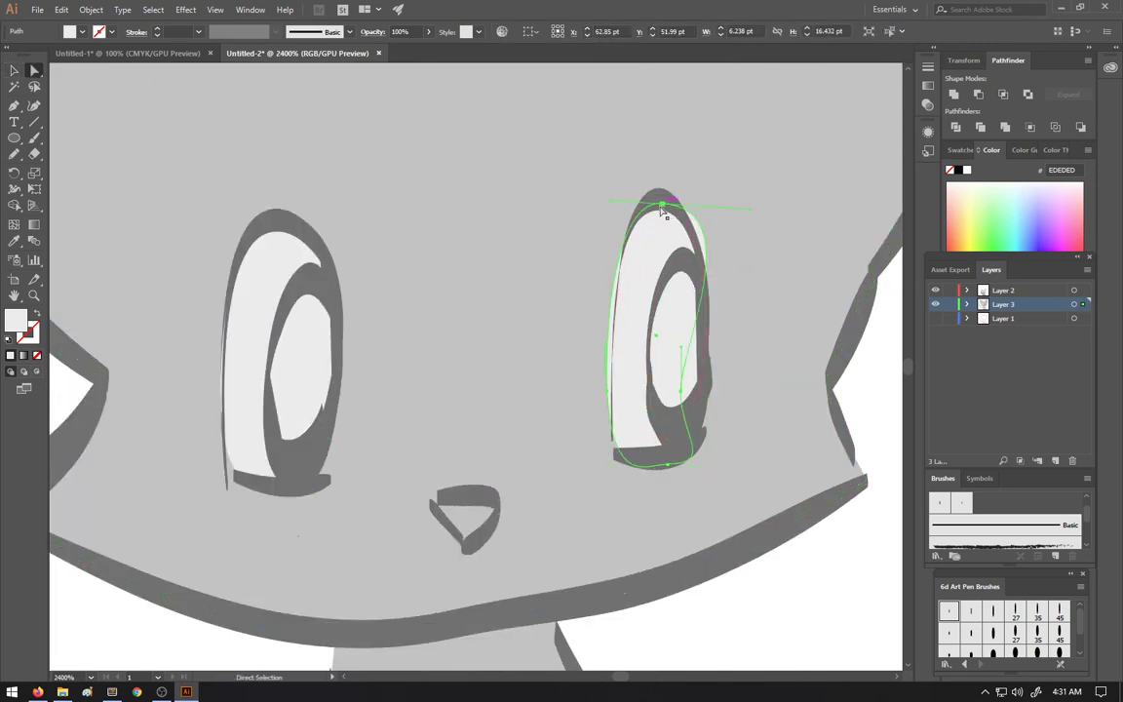
pyautogui.click(663, 207)
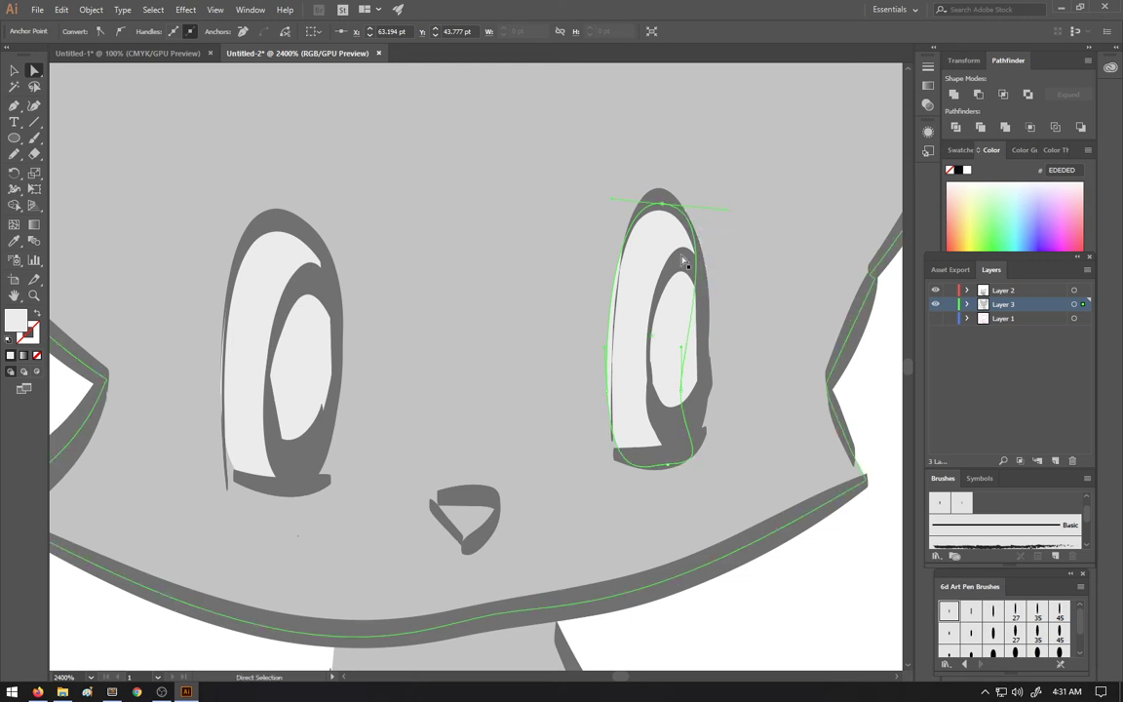
pyautogui.moveTo(607, 357); pyautogui.dragTo(620, 334)
pyautogui.click(493, 301)
# Step: Reshape the bottom curve of the right eye's white shape to fit the outline's lower left corner and bottom line
pyautogui.keyDown('shift'); pyautogui.click(634, 418); pyautogui.keyUp('shift')
pyautogui.click(635, 418)
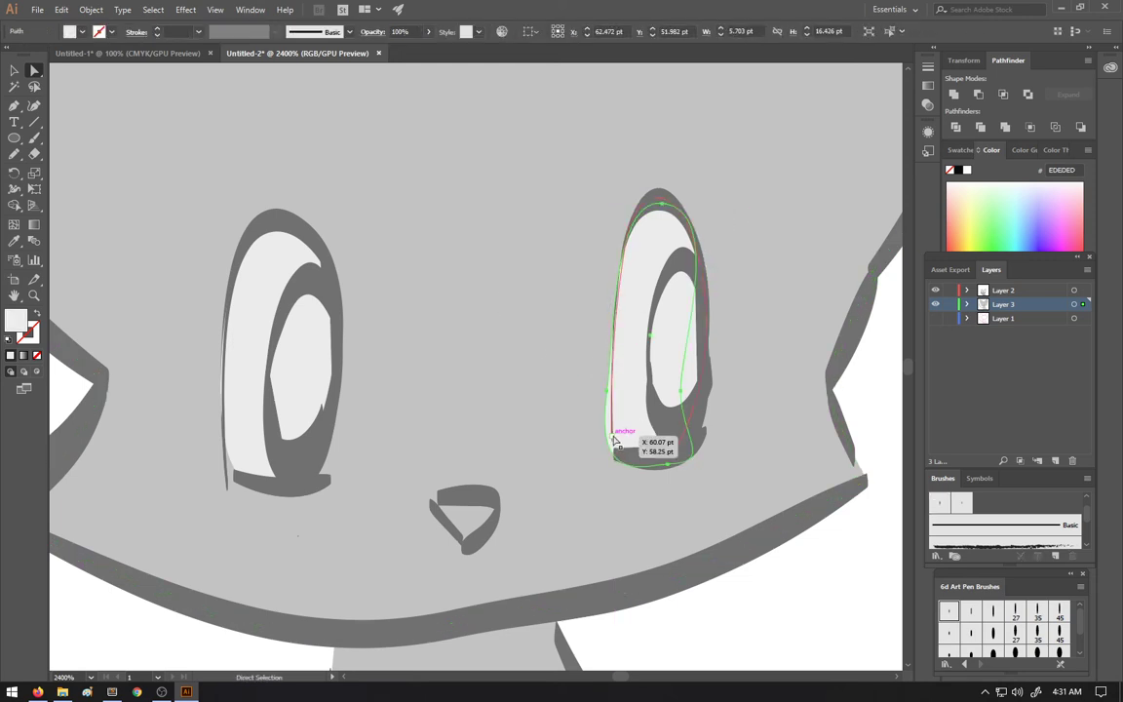
pyautogui.scroll(1, 609, 481)
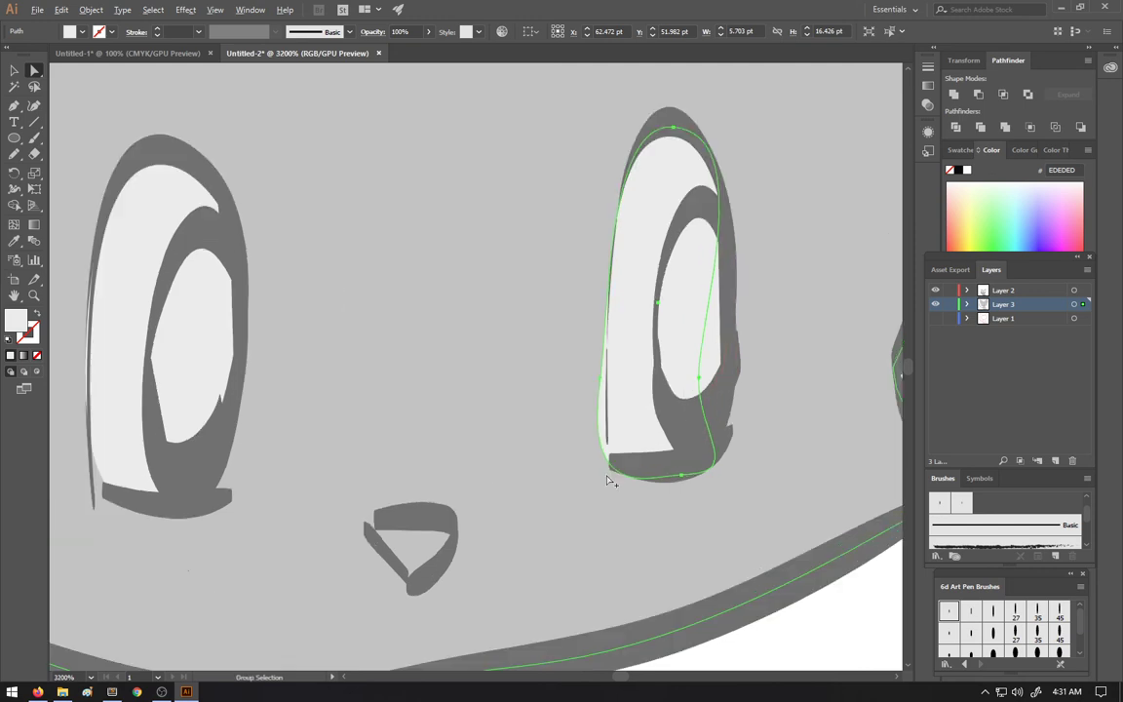
pyautogui.scroll(1, 609, 481)
pyautogui.click(681, 496)
pyautogui.moveTo(631, 499); pyautogui.dragTo(598, 497)
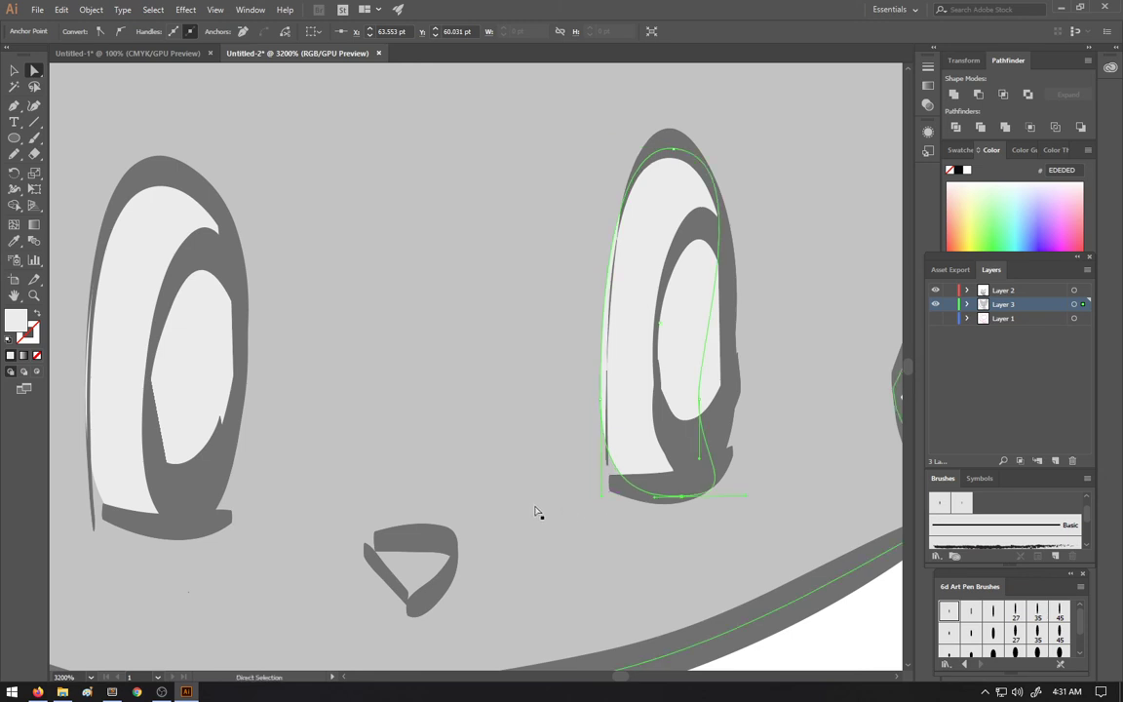
pyautogui.click(536, 513)
# Step: Bring the whole cat into view and open the Save for Web export settings
pyautogui.scroll(-6, 534, 512)
pyautogui.click(585, 546)
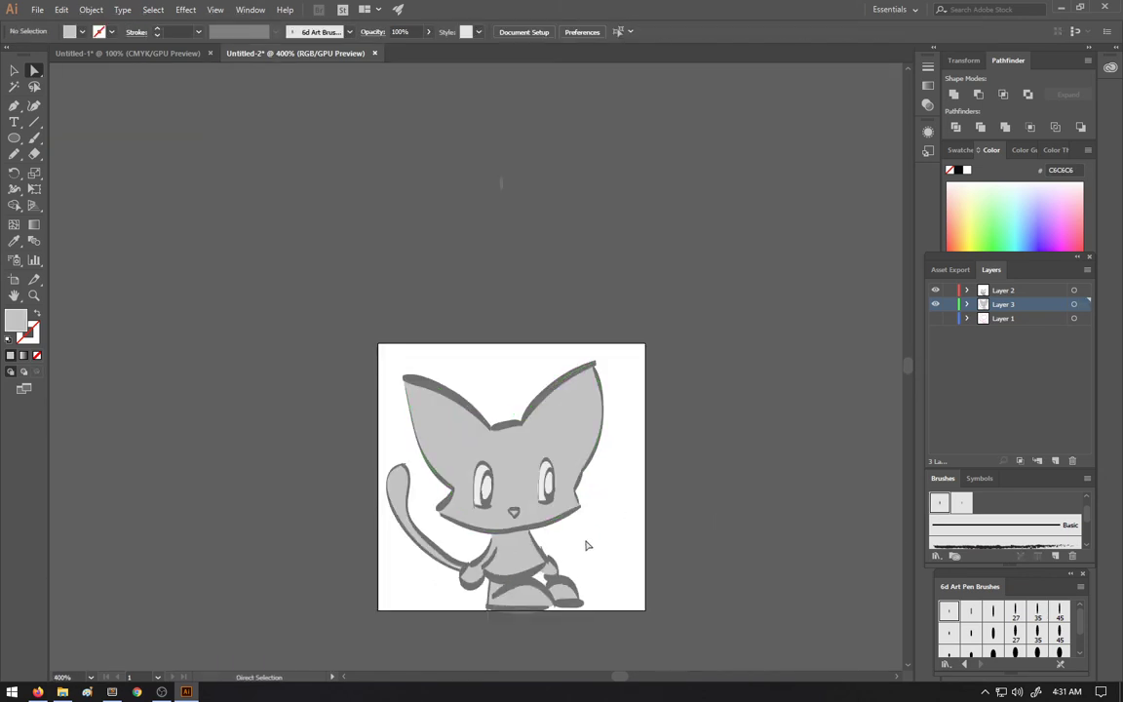
pyautogui.scroll(-2, 584, 542)
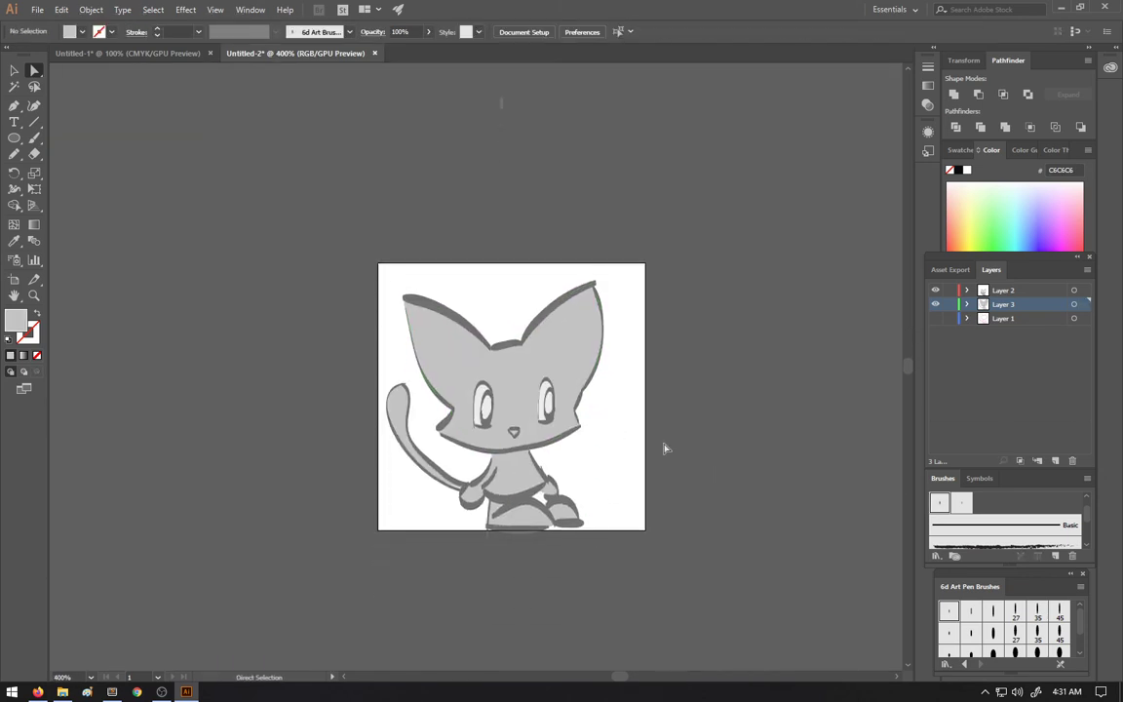
pyautogui.hotkey('ctrl', 'alt', 'shift', 's')
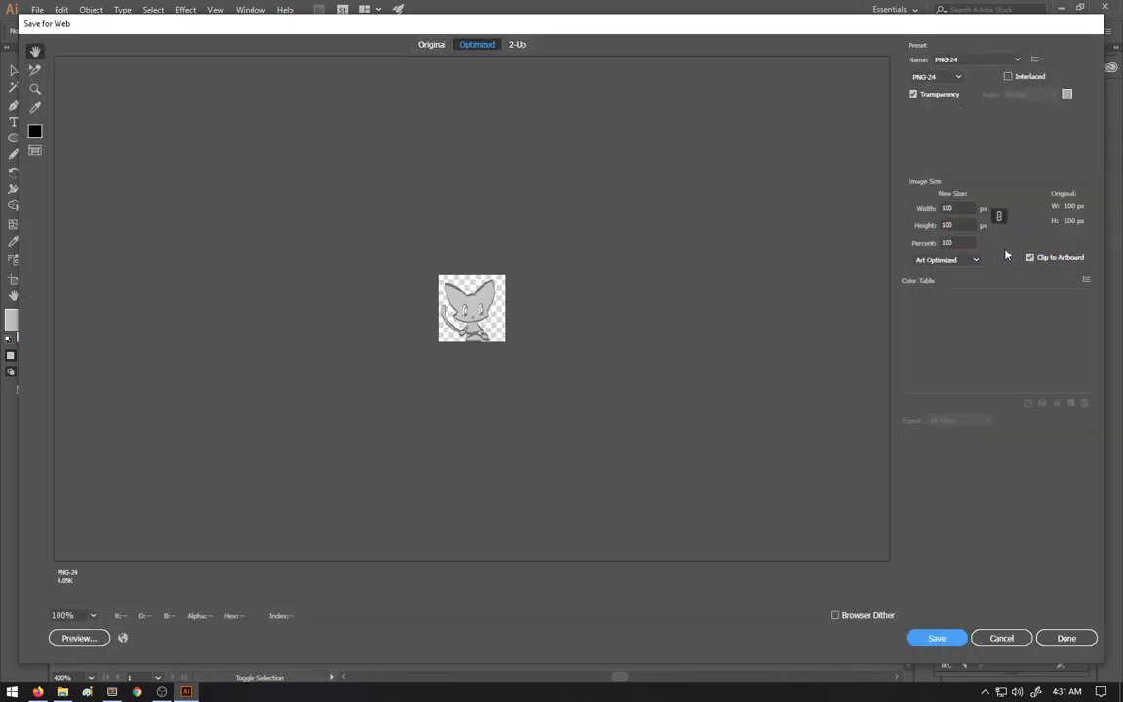
# Step: Compare the None and Art Optimized anti-aliasing options on the PNG-24 export preview, ending on Art Optimized
pyautogui.click(973, 260)
pyautogui.click(936, 274)
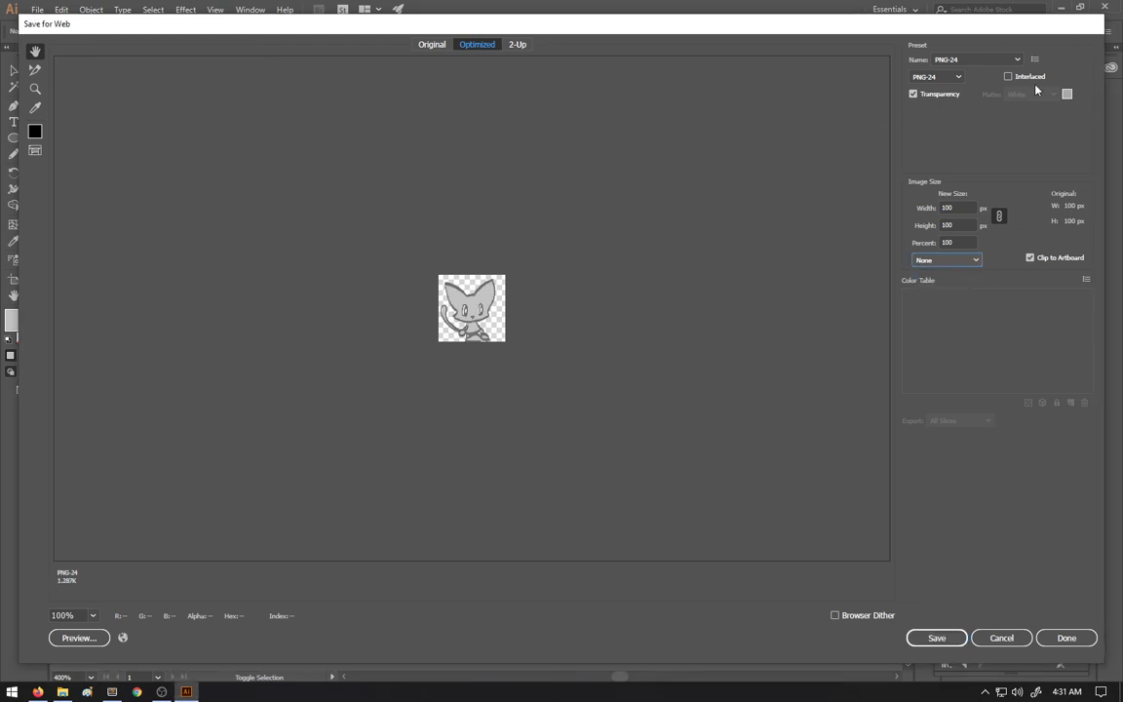
pyautogui.click(973, 259)
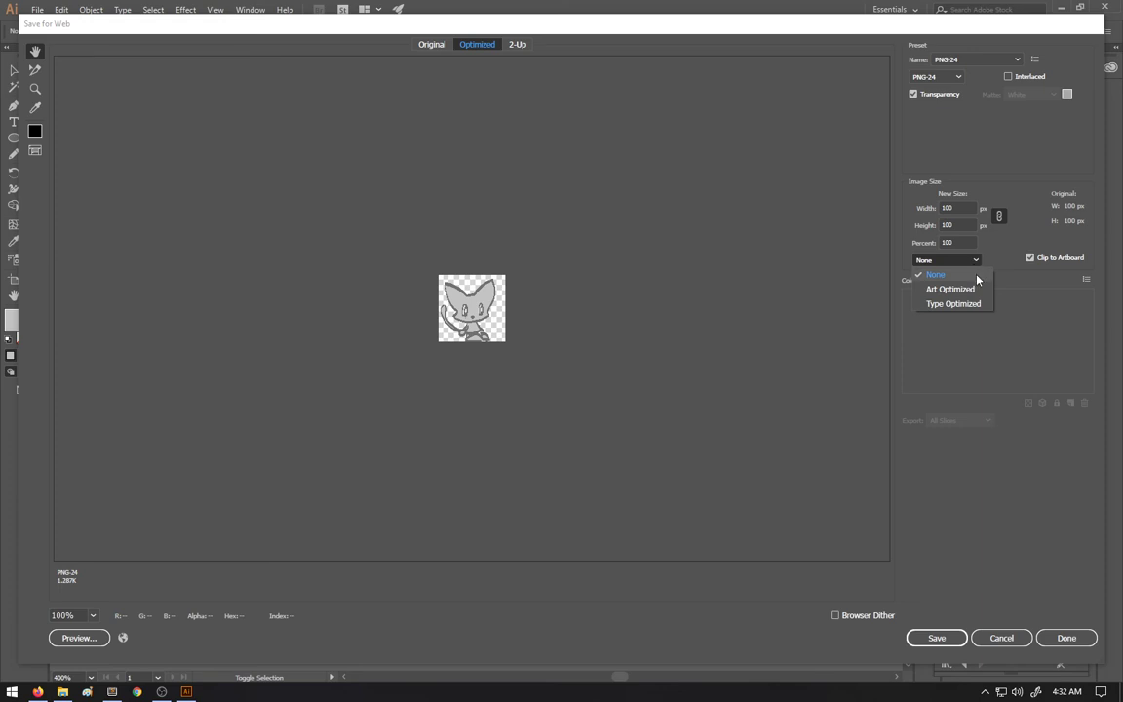
pyautogui.click(973, 292)
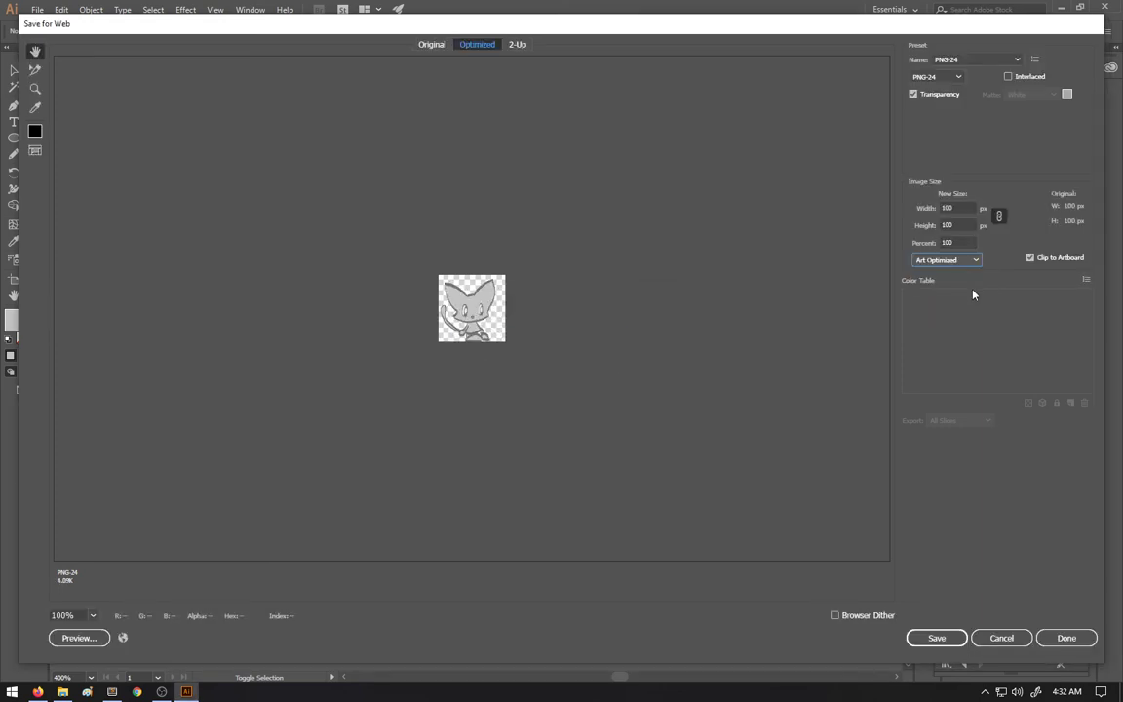
pyautogui.click(960, 259)
pyautogui.click(950, 276)
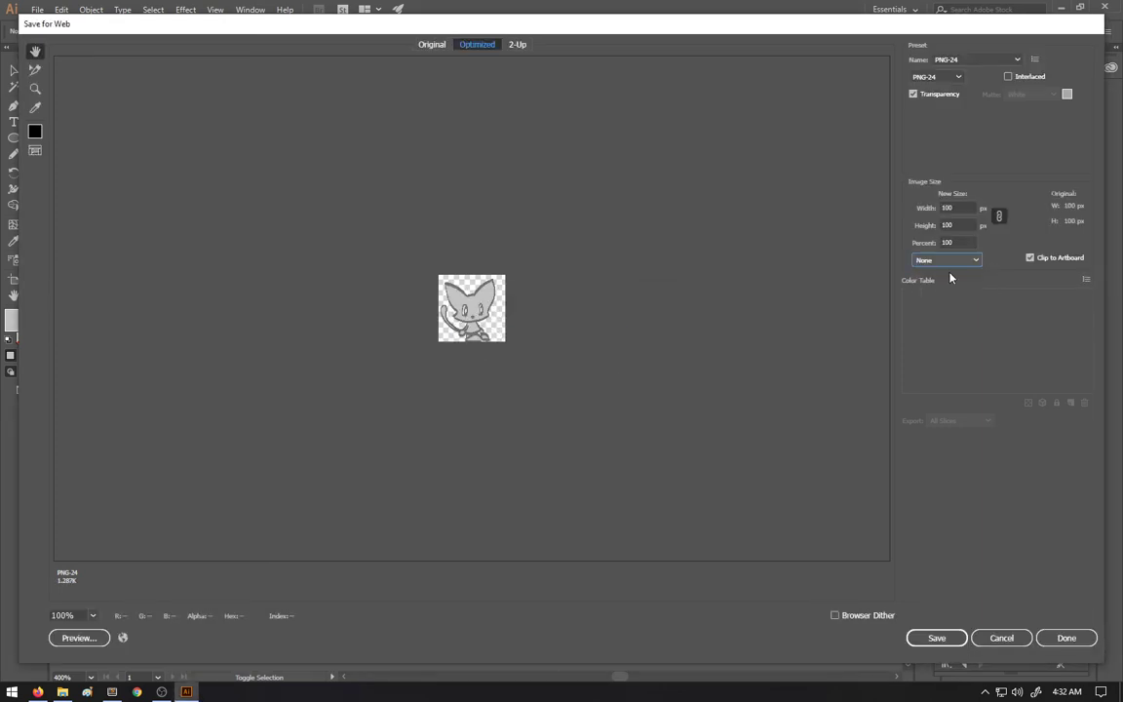
pyautogui.click(955, 259)
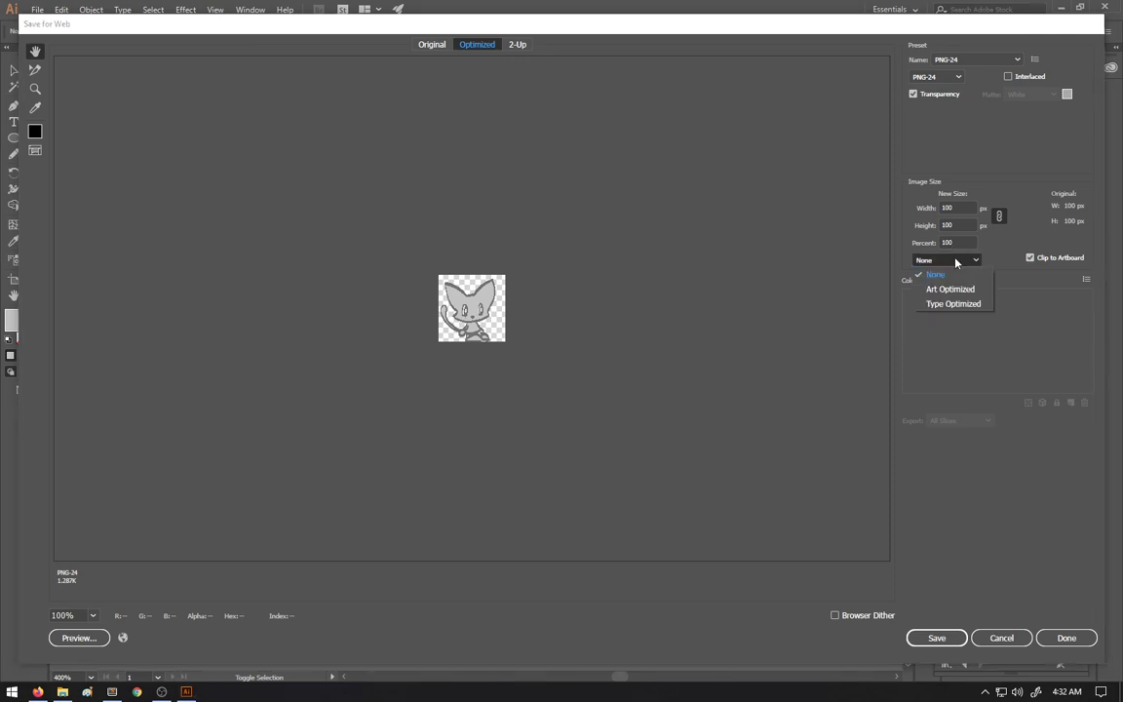
pyautogui.click(959, 290)
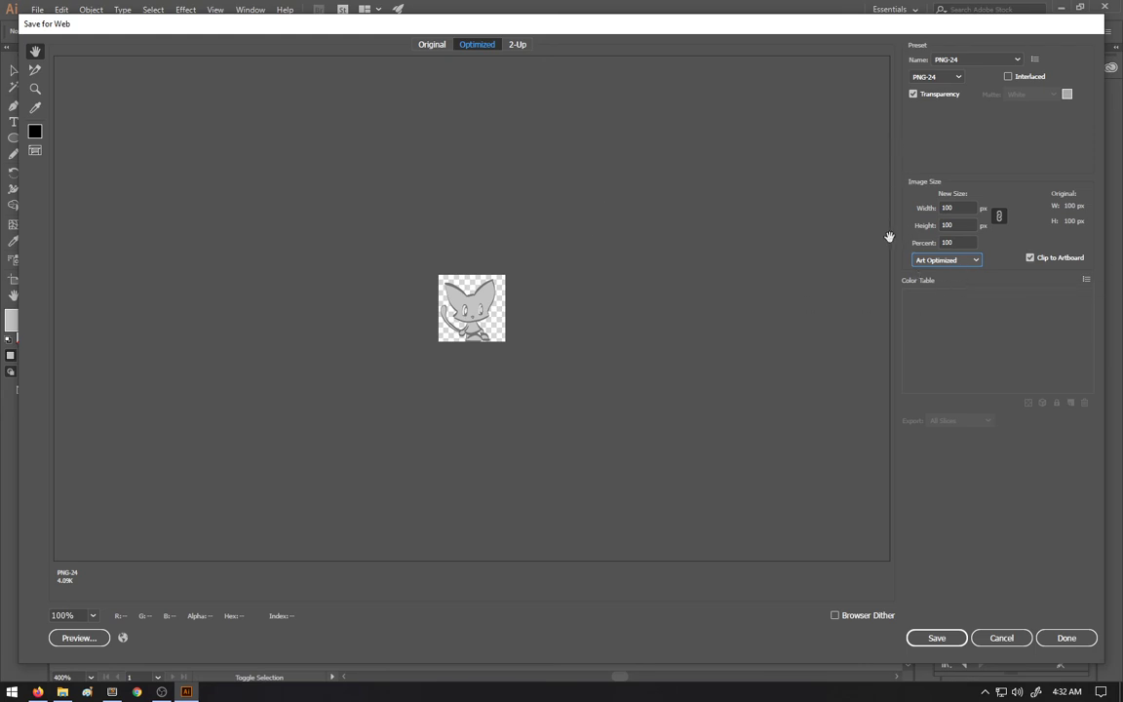
# Step: Enlarge the export preview to 400% and compare the cat's edges with None and Art Optimized, ending on Art Optimized
pyautogui.click(35, 87)
pyautogui.click(366, 254)
pyautogui.click(434, 255)
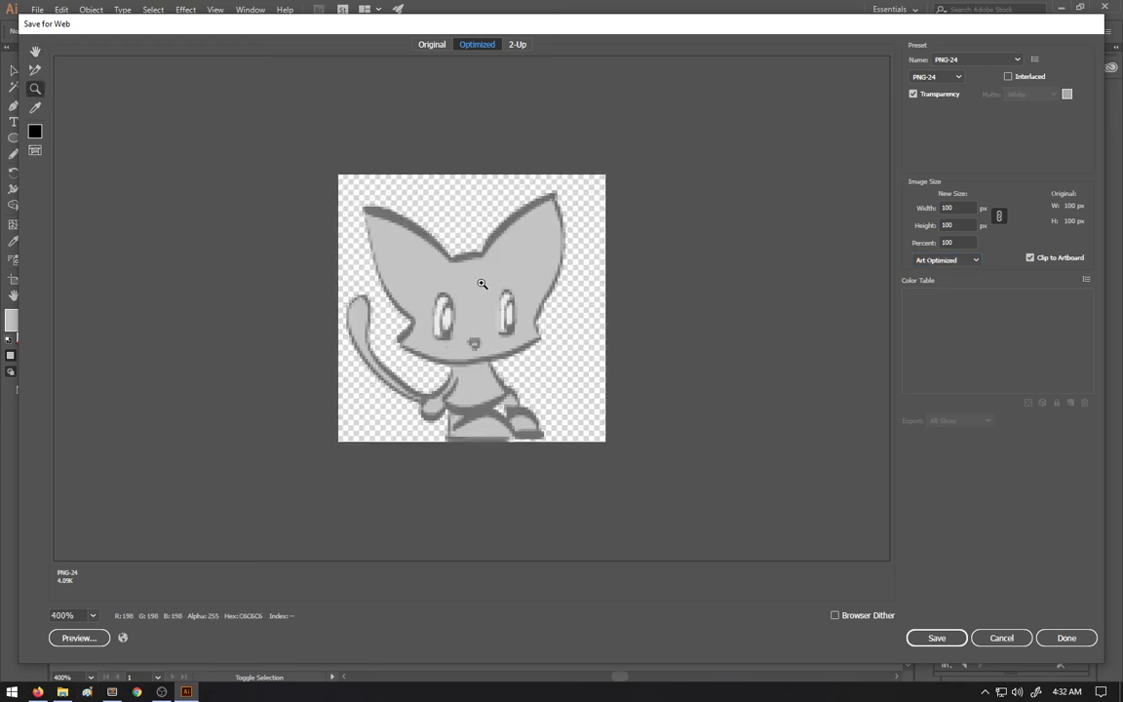
pyautogui.click(969, 261)
pyautogui.click(965, 277)
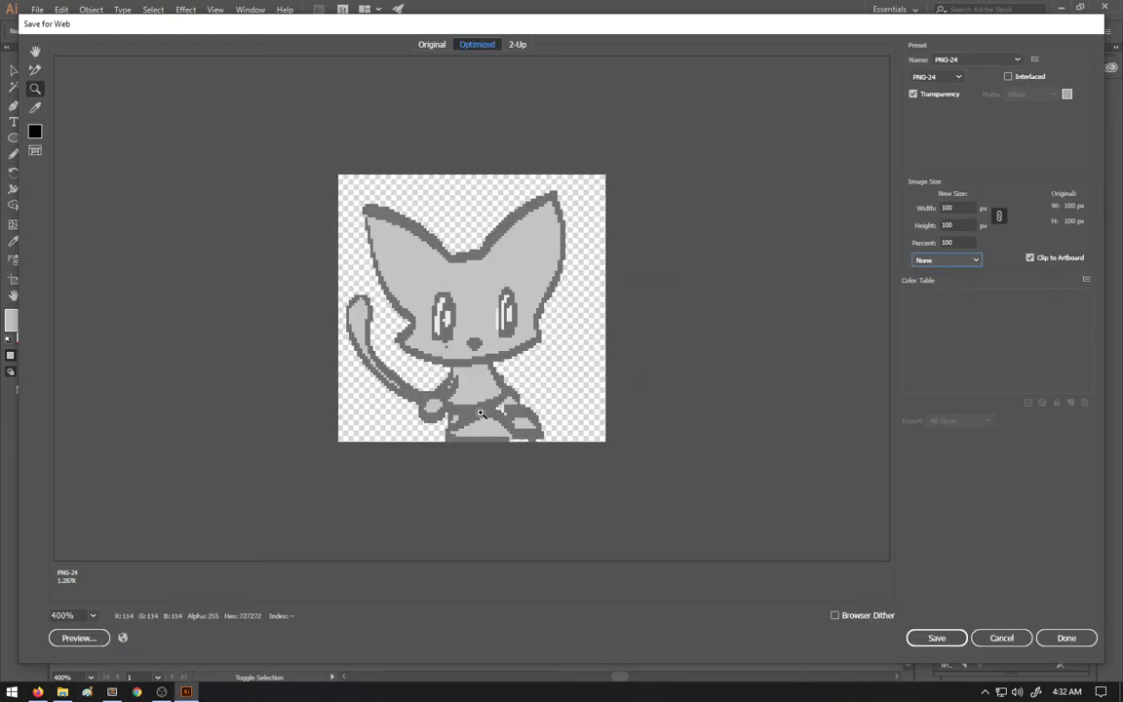
pyautogui.click(968, 261)
pyautogui.click(963, 290)
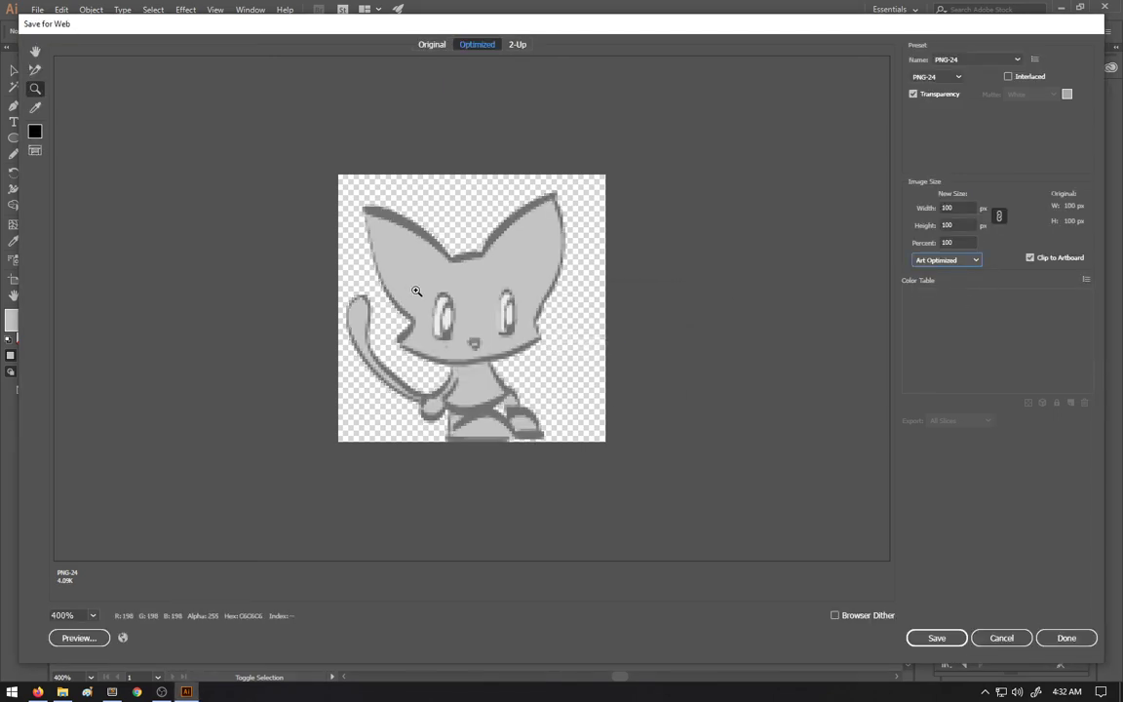
# Step: Return the export preview to 100% and start saving the PNG-24 image, choosing the Desktop as its location
pyautogui.rightClick(161, 182)
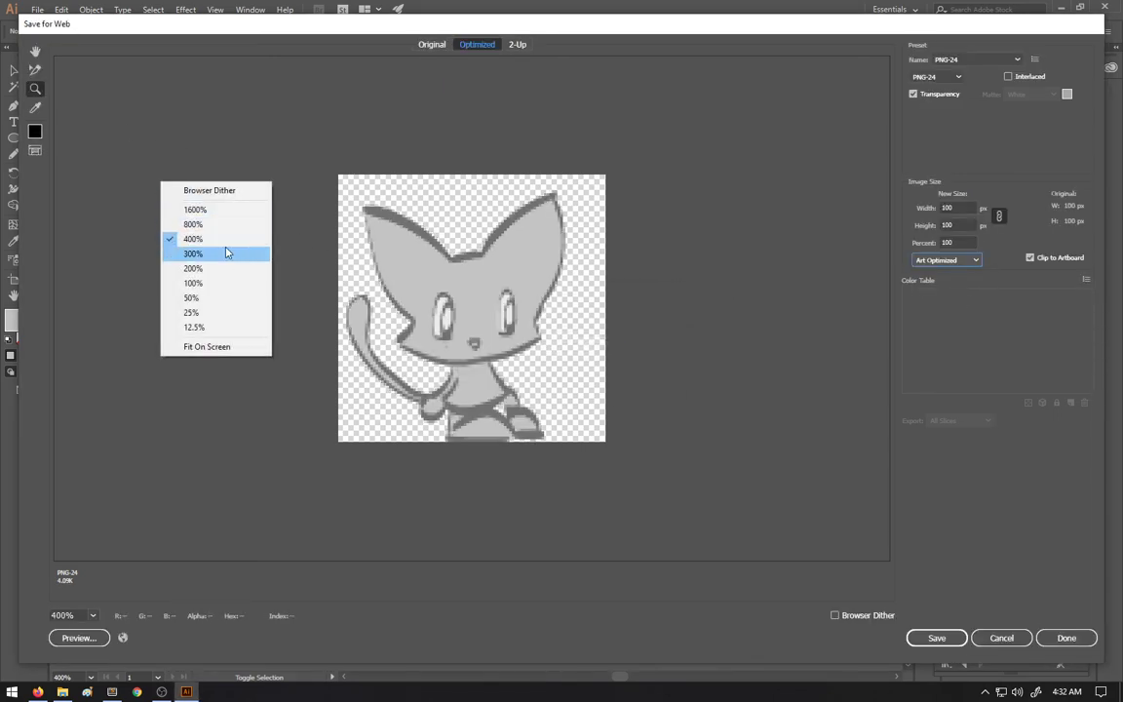
pyautogui.click(231, 285)
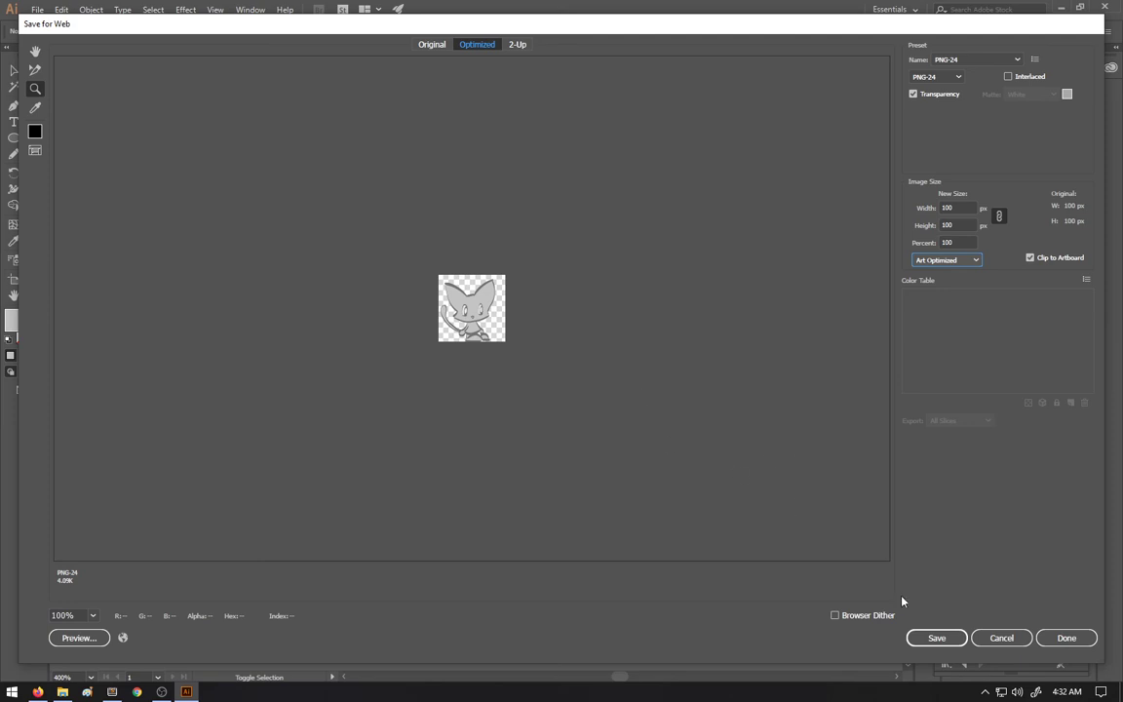
pyautogui.click(936, 637)
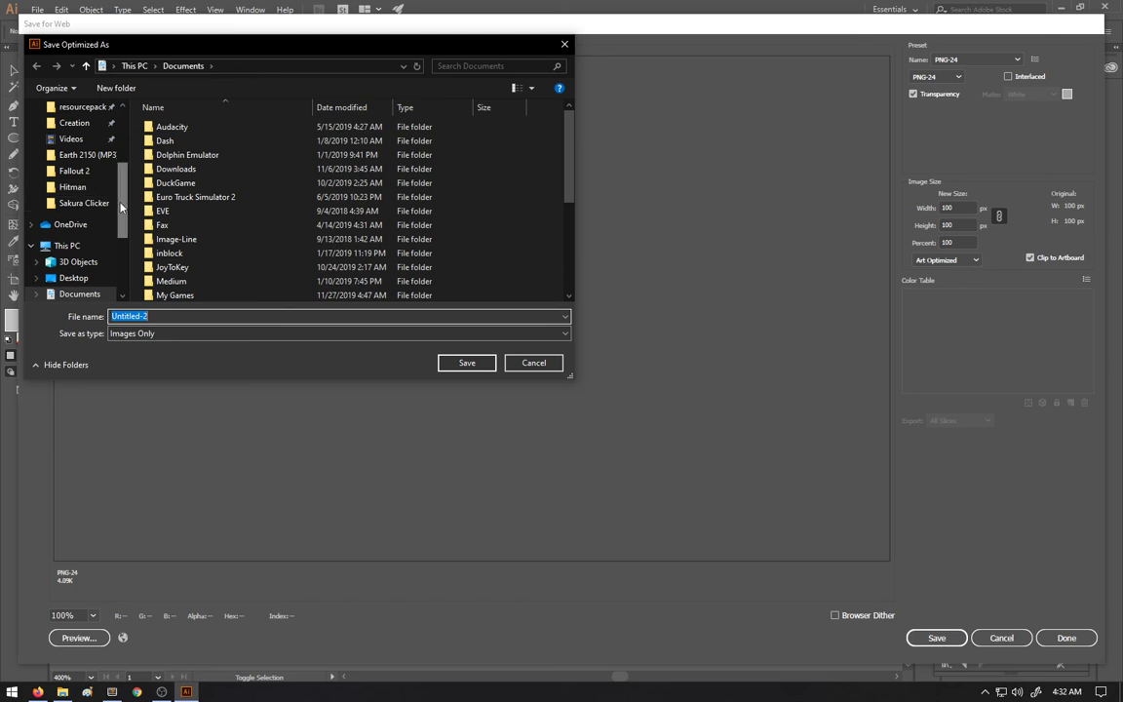
pyautogui.scroll(-3, 119, 253)
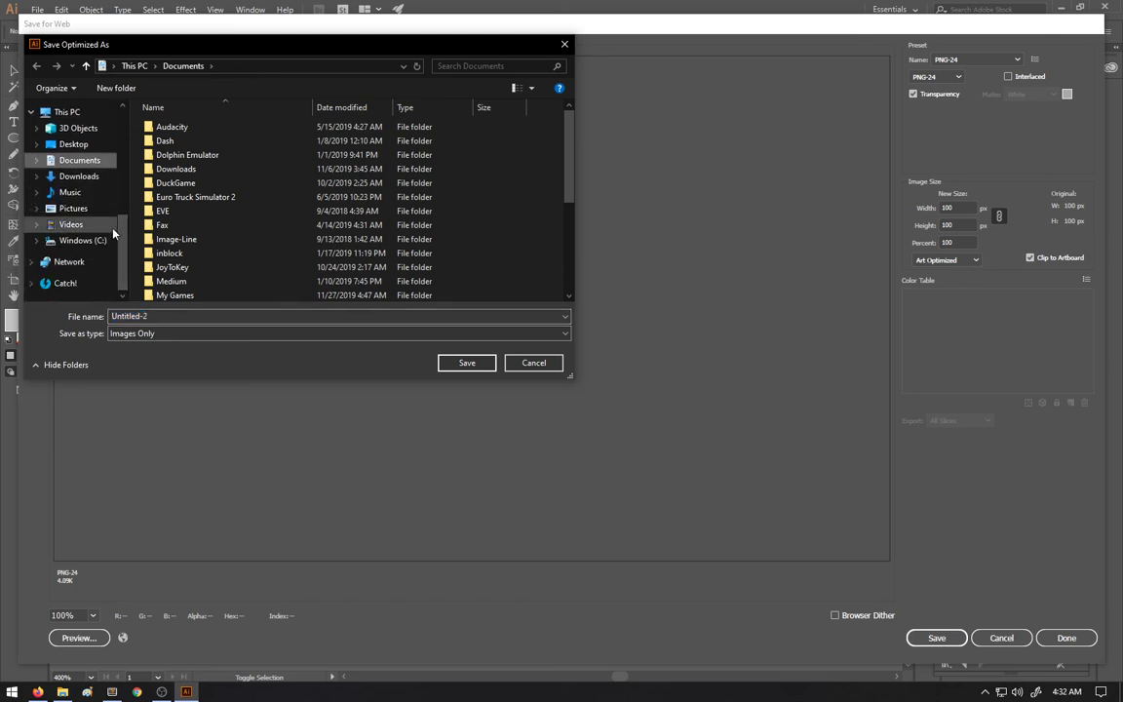
pyautogui.scroll(2, 120, 216)
pyautogui.click(78, 181)
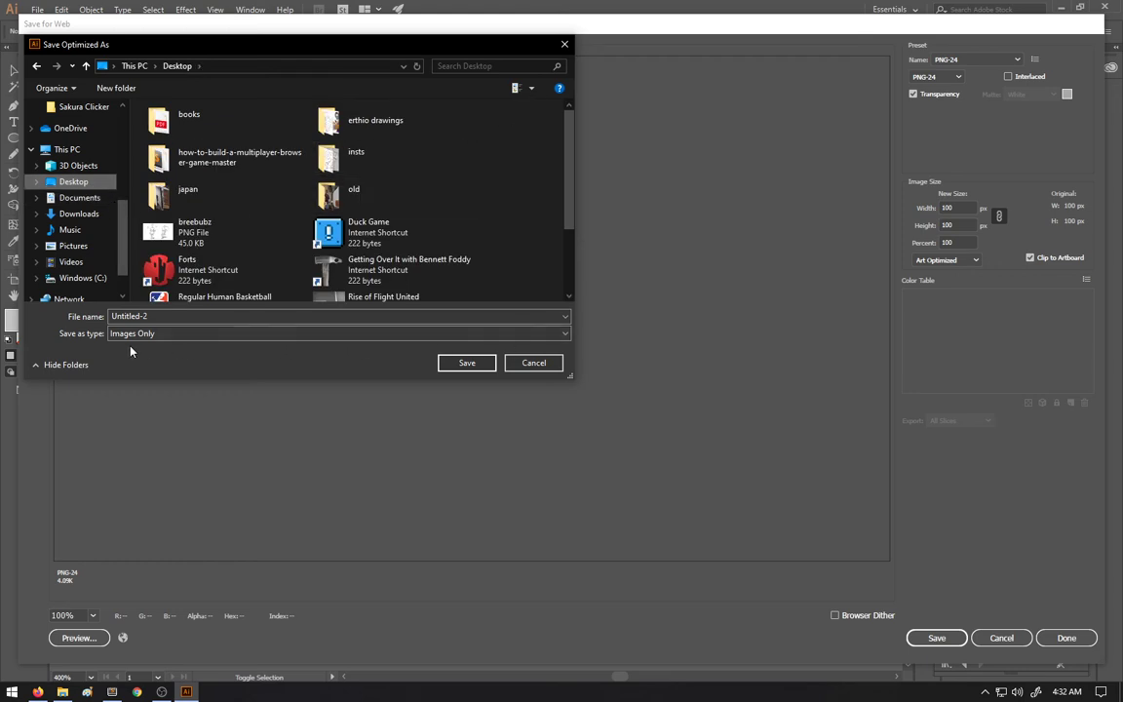
# Step: Create a folder named erthLegacy on the Desktop and open it as the export destination
pyautogui.rightClick(519, 222)
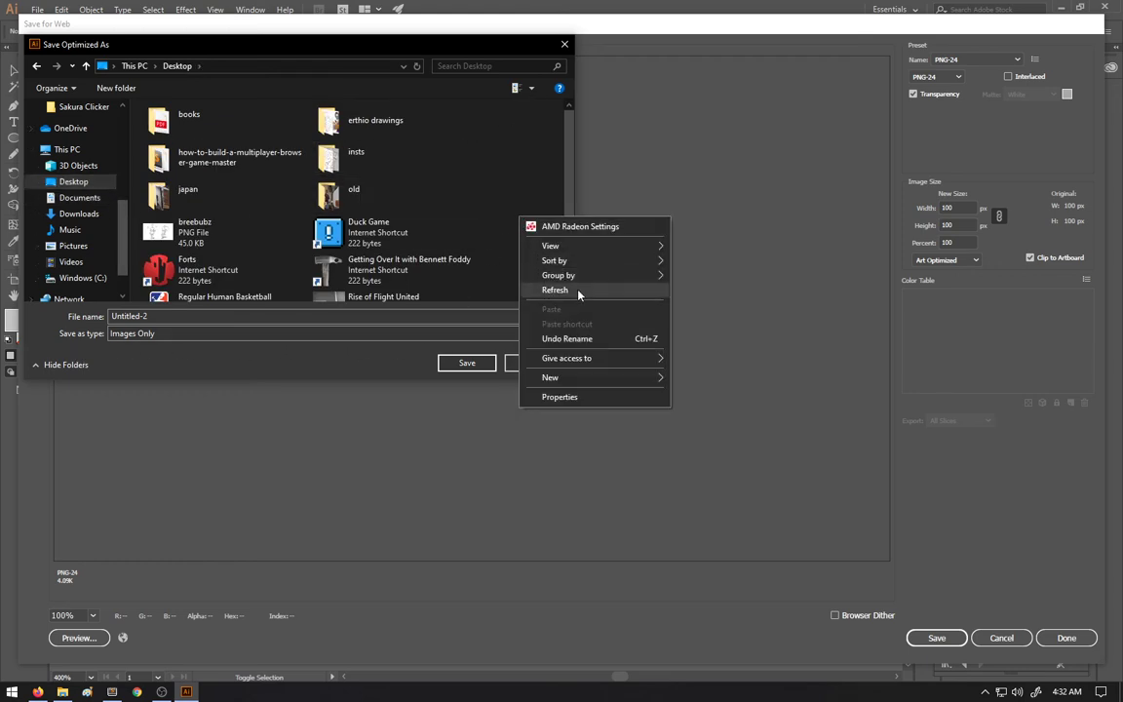
pyautogui.moveTo(602, 379)
pyautogui.click(687, 377)
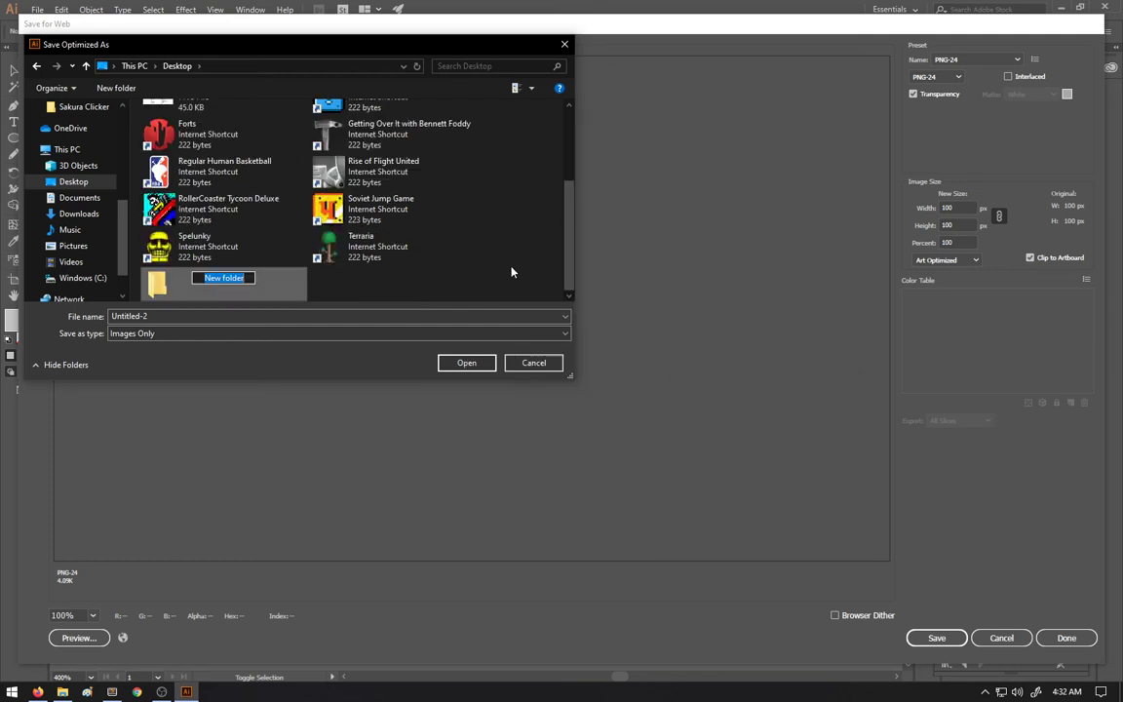
pyautogui.write('er')
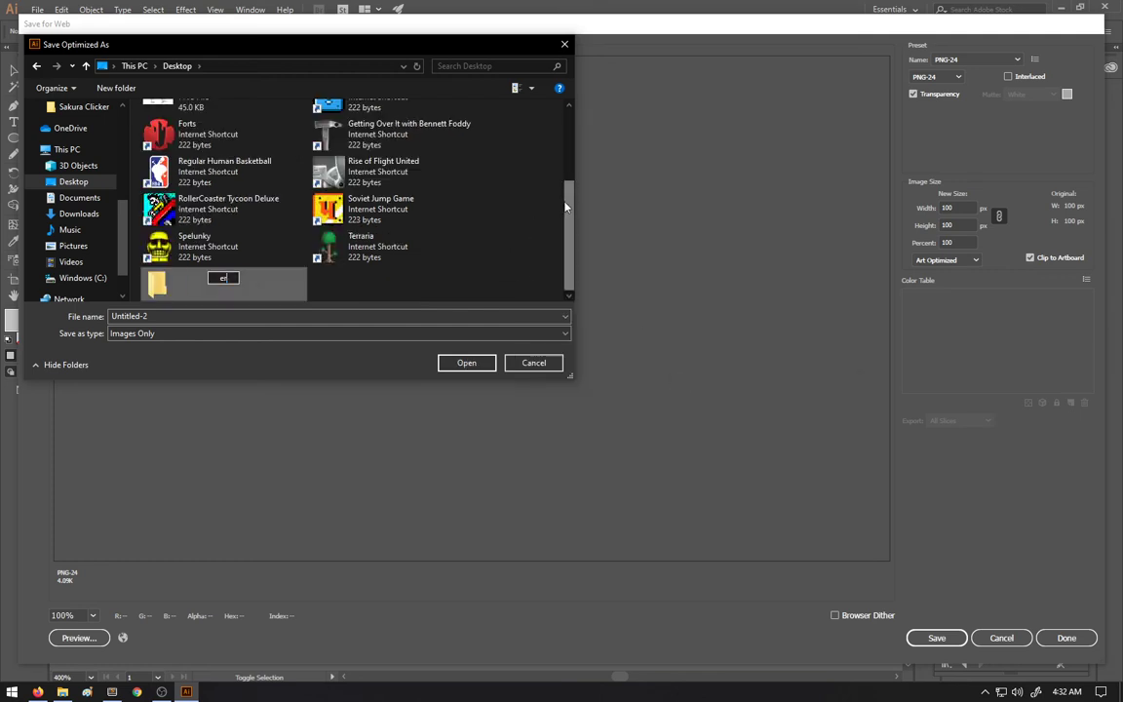
pyautogui.write('TH')
pyautogui.press('BackSpace')
pyautogui.press('BackSpace')
pyautogui.press('BackSpace')
pyautogui.write('rthLegacy')
pyautogui.press('Return')
pyautogui.doubleClick(248, 284)
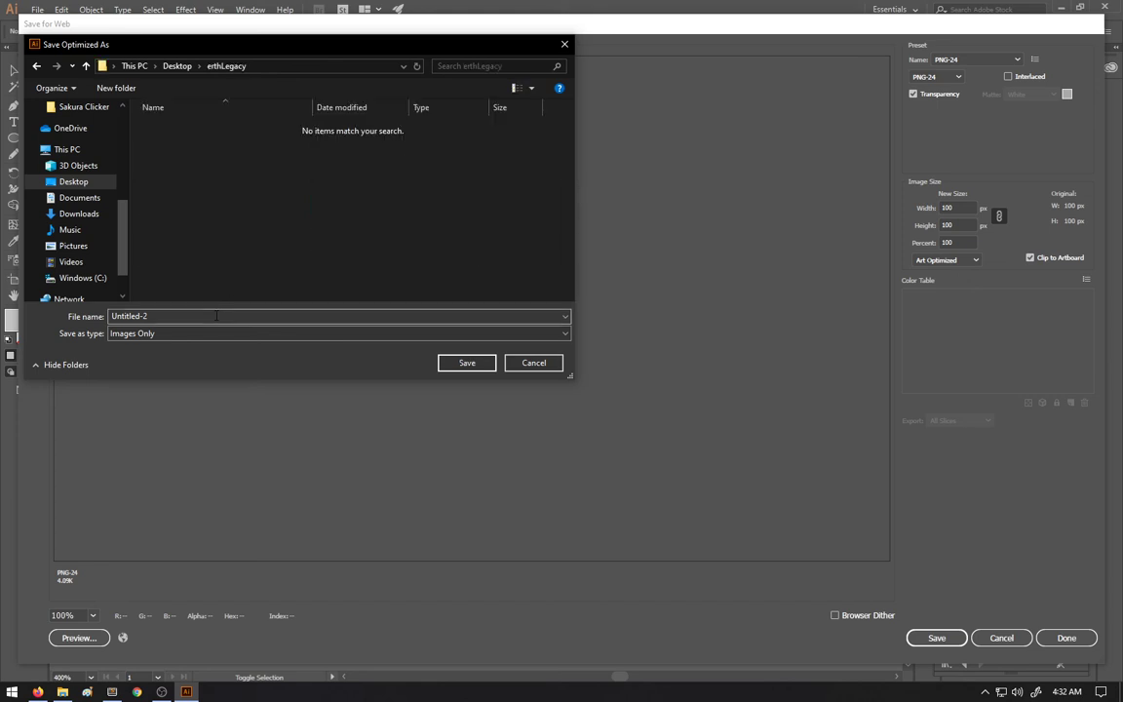
# Step: Name the exported image sxtycat_neutral and save it in the erthLegacy folder
pyautogui.doubleClick(216, 315)
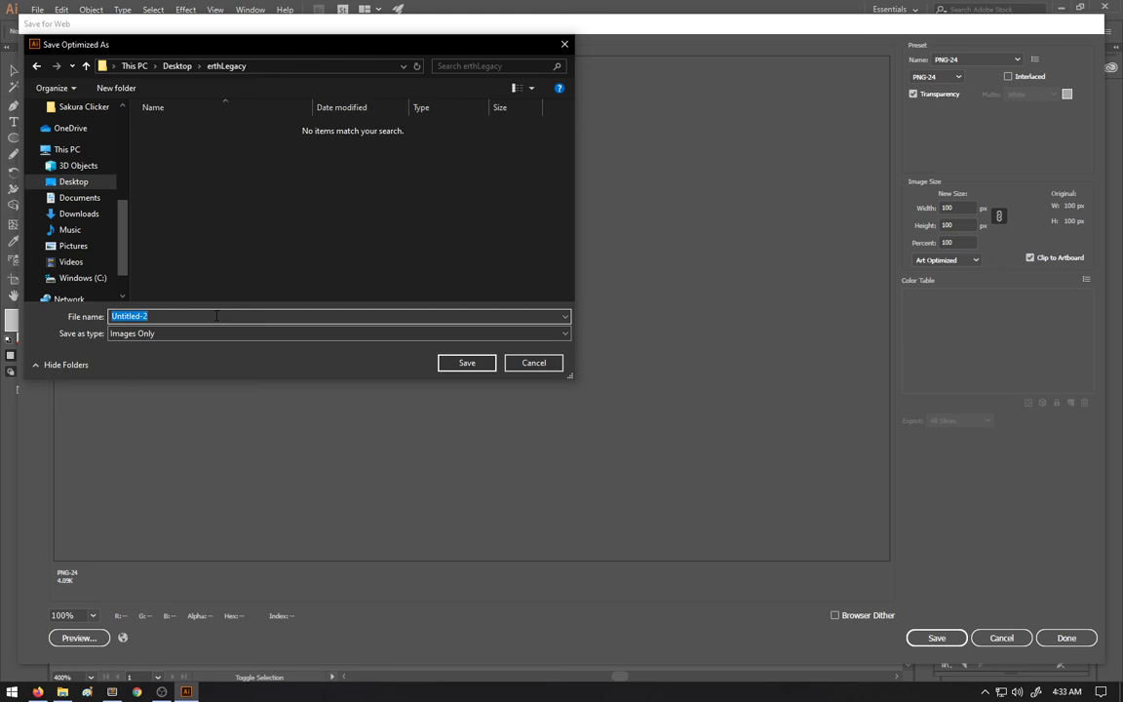
pyautogui.write('sxtycat_neutral')
pyautogui.press('Return')
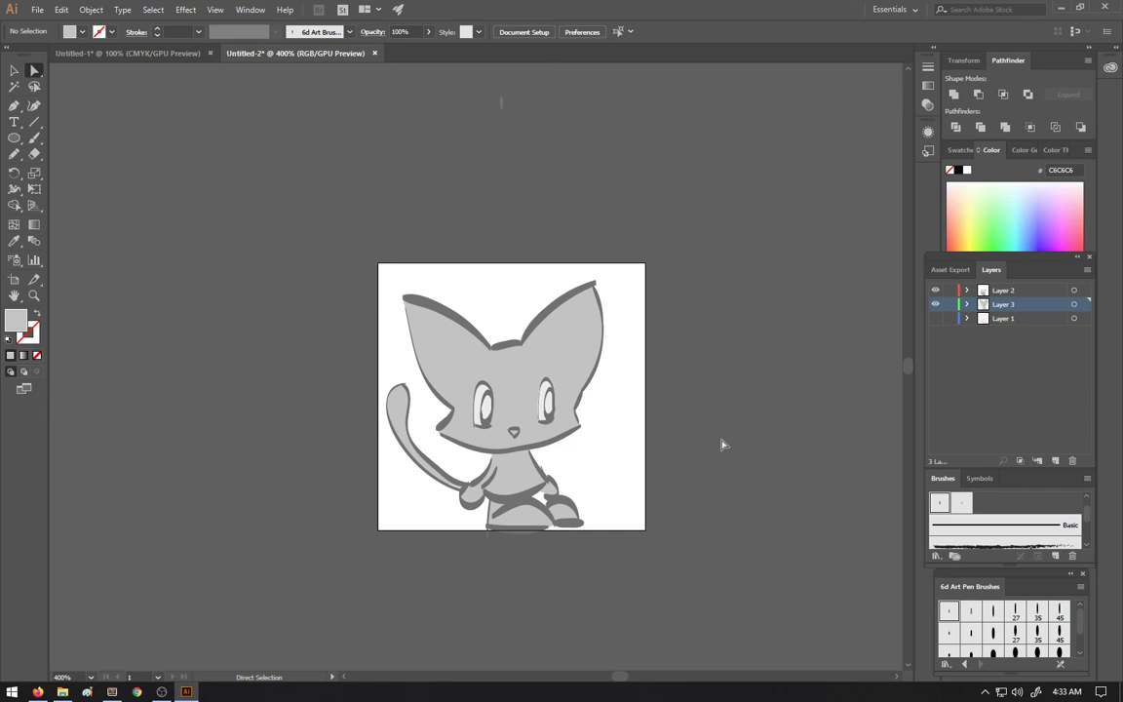
# Step: Save the cat document as an Adobe Illustrator file named sprites in the Desktop's erthLegacy folder
pyautogui.hotkey('ctrl', 's')
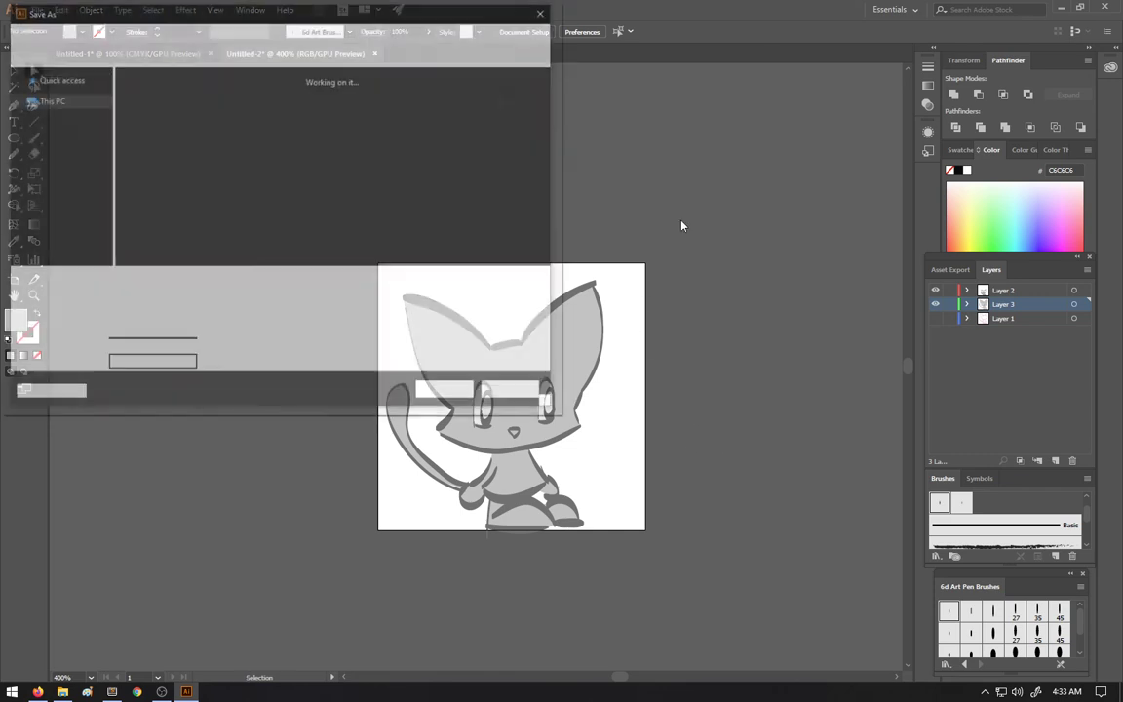
pyautogui.scroll(-5, 371, 205)
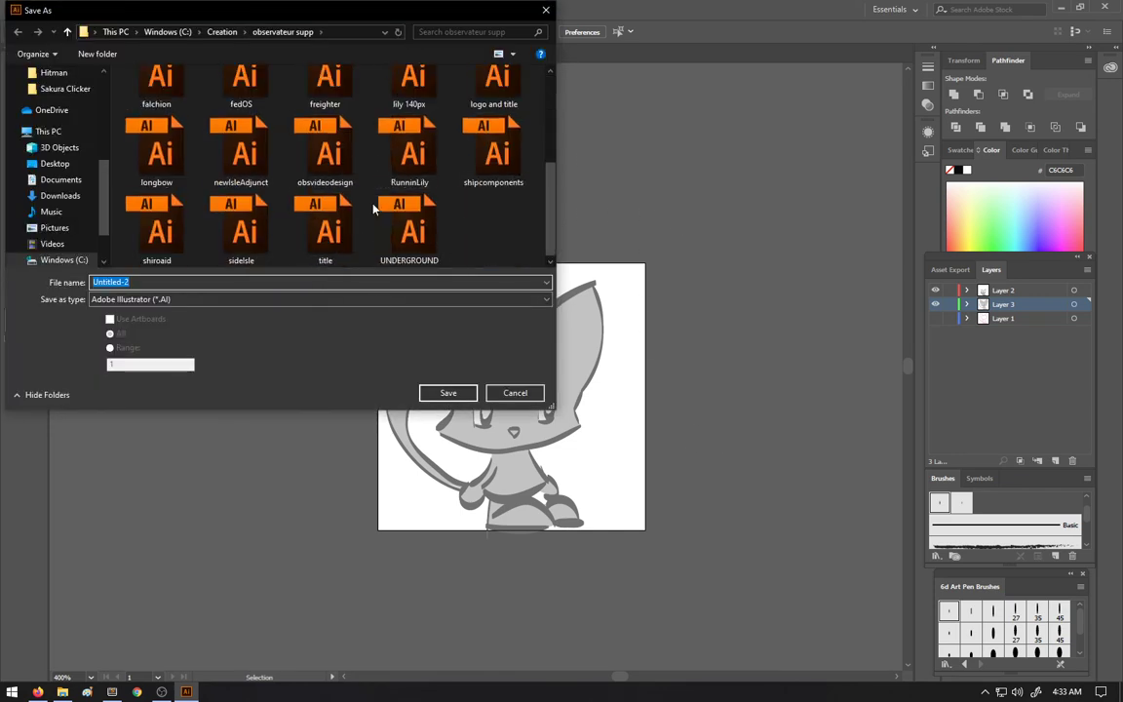
pyautogui.click(79, 164)
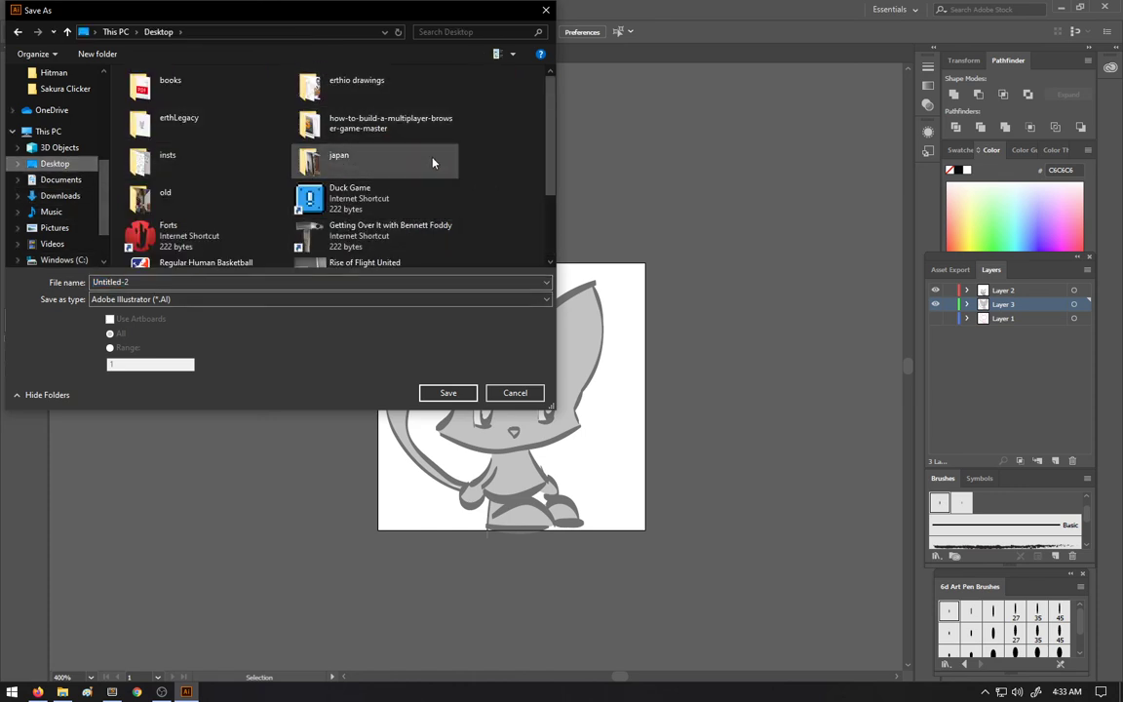
pyautogui.doubleClick(218, 132)
pyautogui.doubleClick(298, 285)
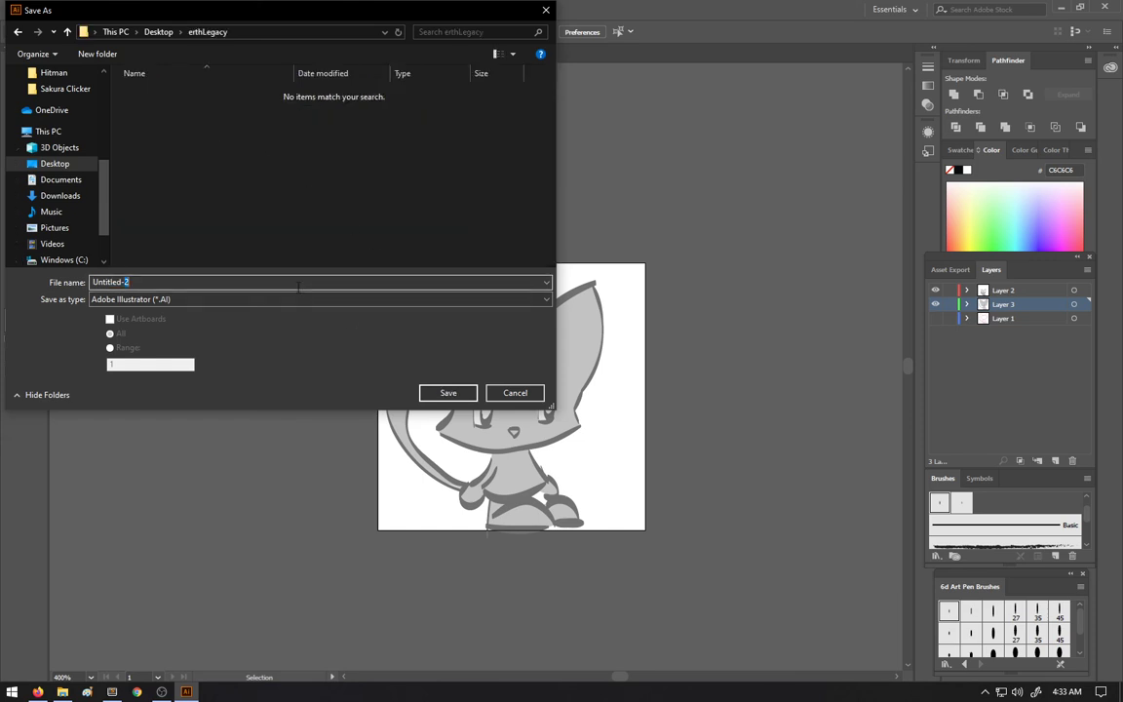
pyautogui.hotkey('ctrl', 'a')
pyautogui.write('sprites')
pyautogui.press('Return')
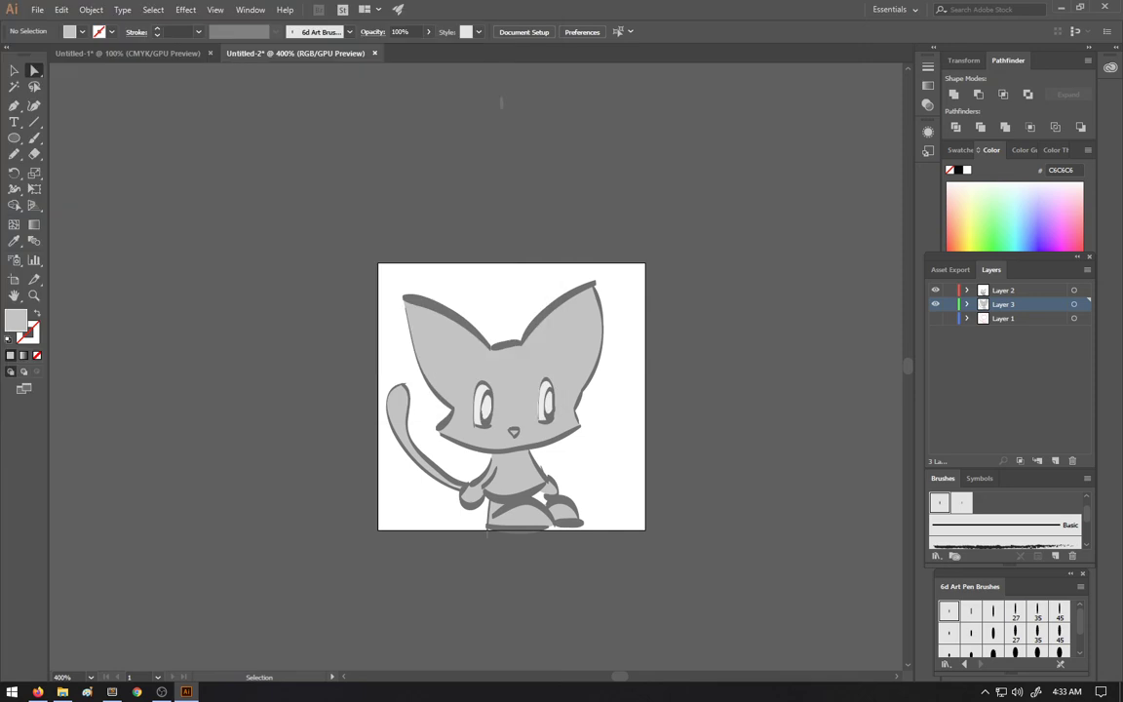
pyautogui.click(214, 409)
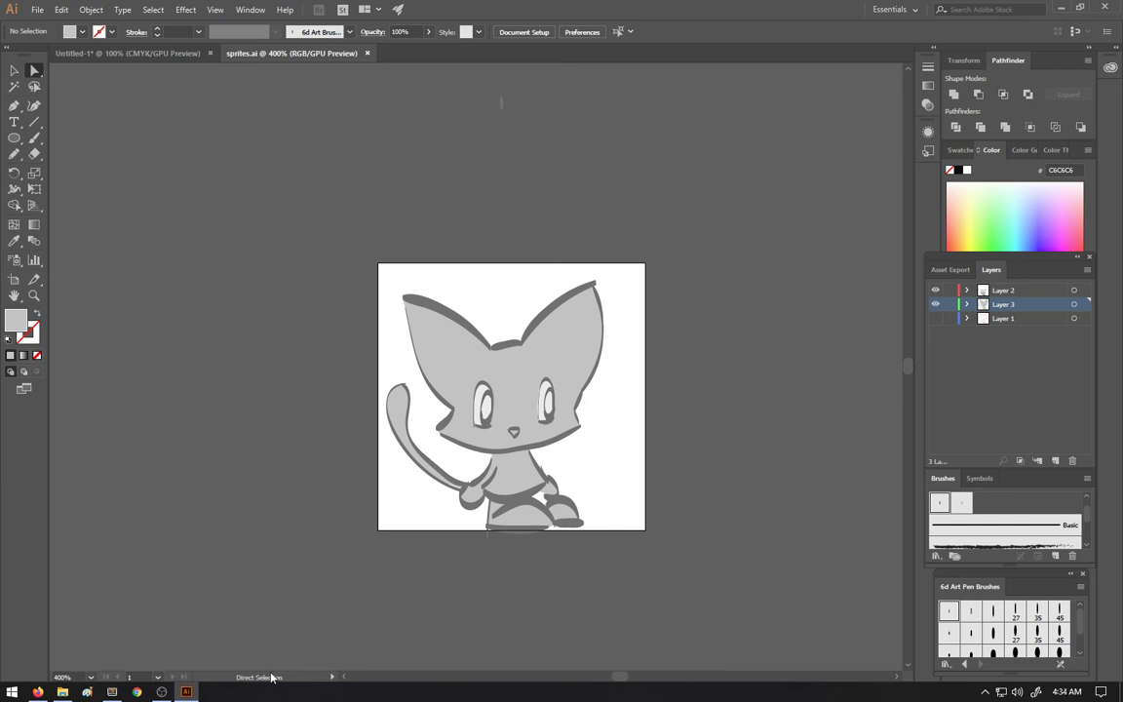
# Step: Switch to Sublime Text and look through Observateur.html from its head section to the end of the file
pyautogui.moveTo(112, 690)
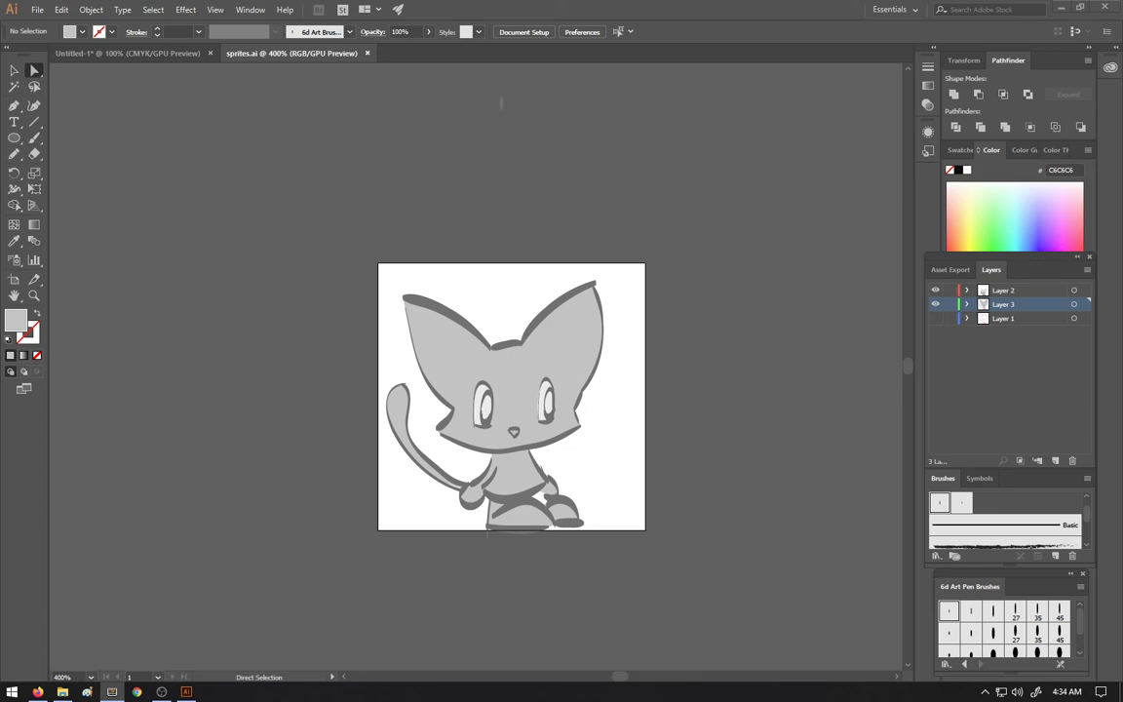
pyautogui.moveTo(551, 213); pyautogui.dragTo(488, 3)
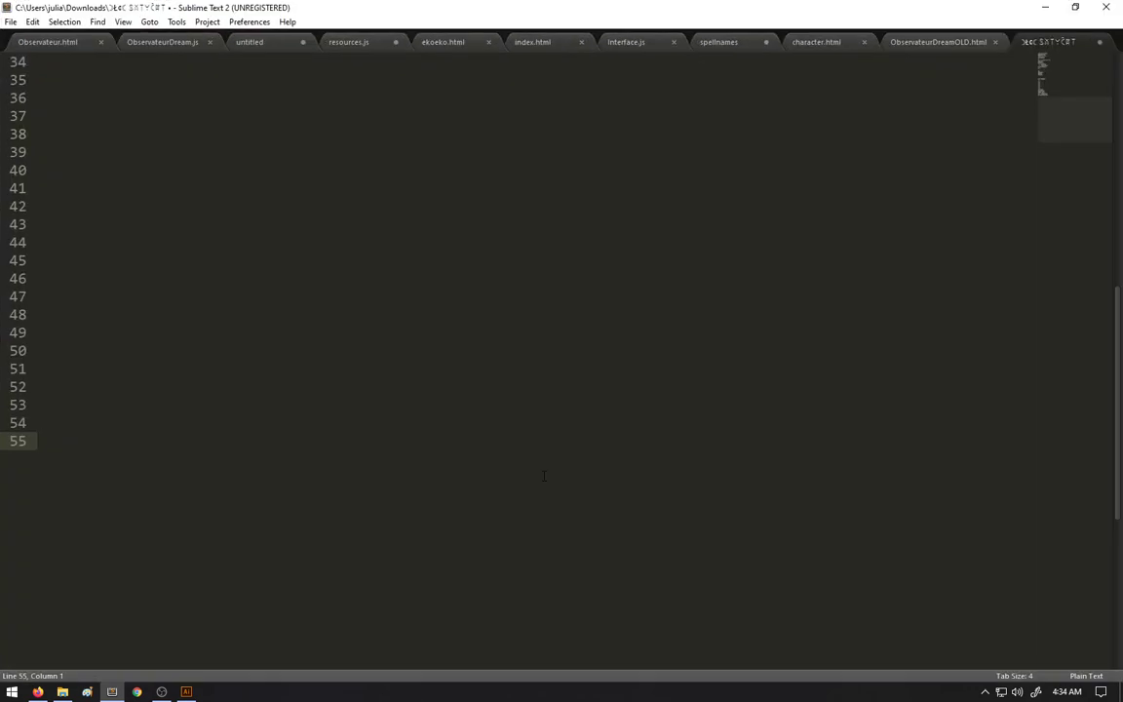
pyautogui.click(63, 41)
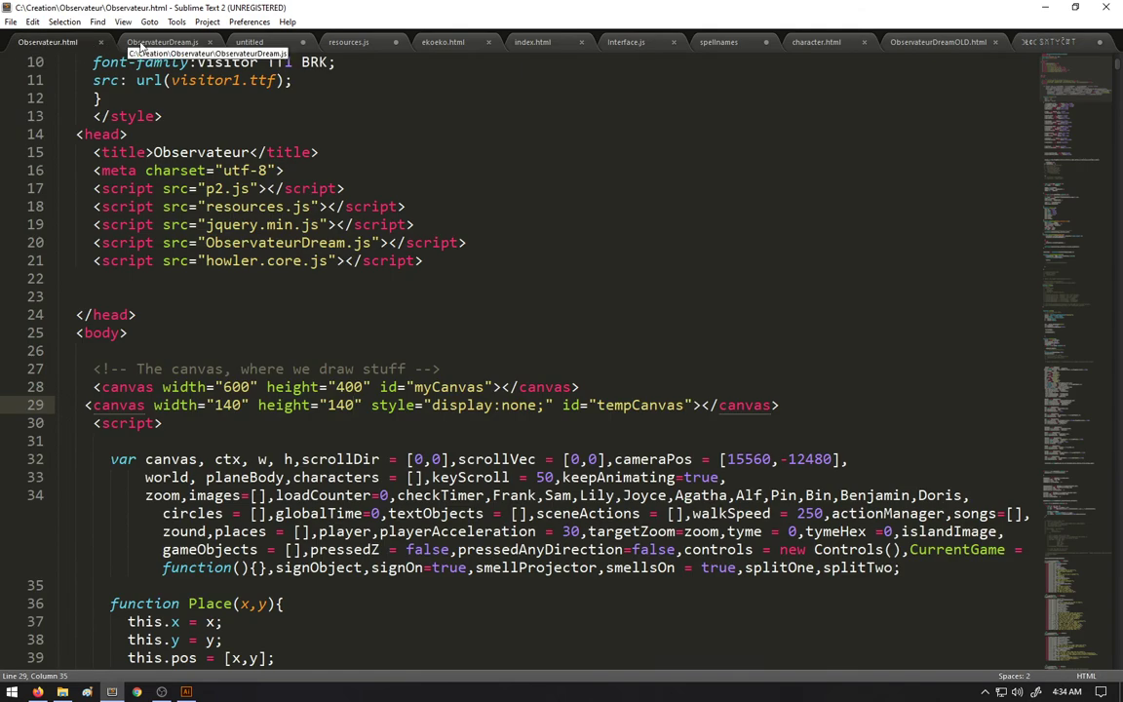
pyautogui.scroll(-4, 330, 206)
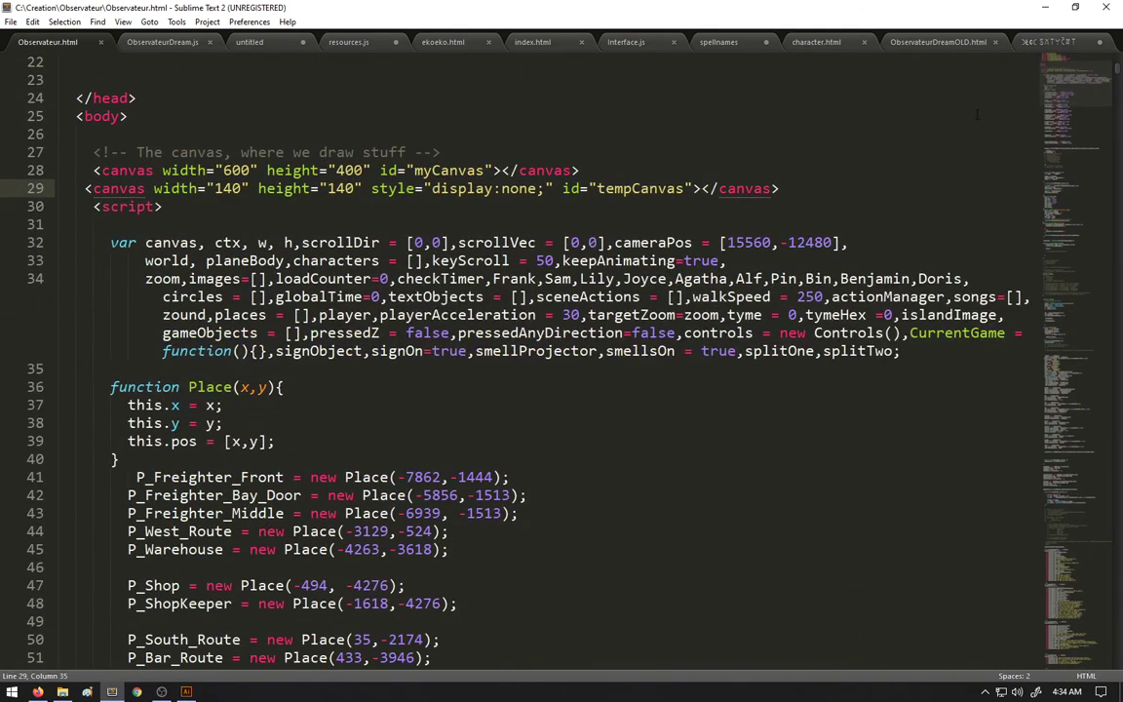
pyautogui.click(1094, 603)
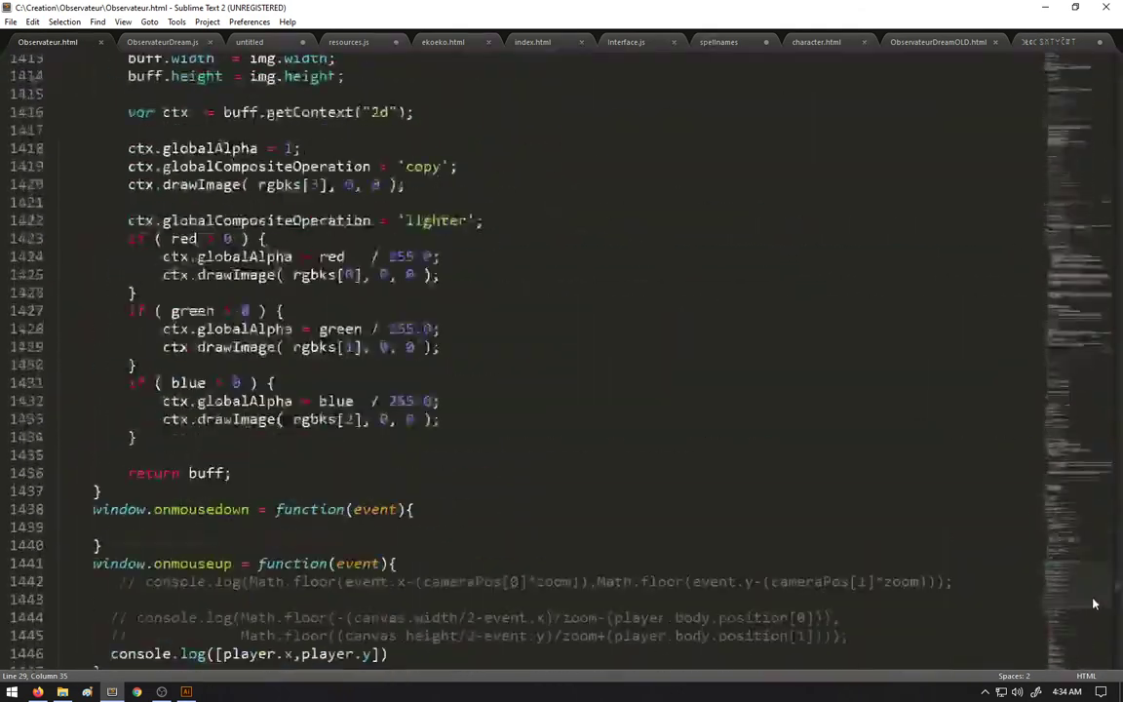
pyautogui.moveTo(1092, 603); pyautogui.dragTo(1097, 656)
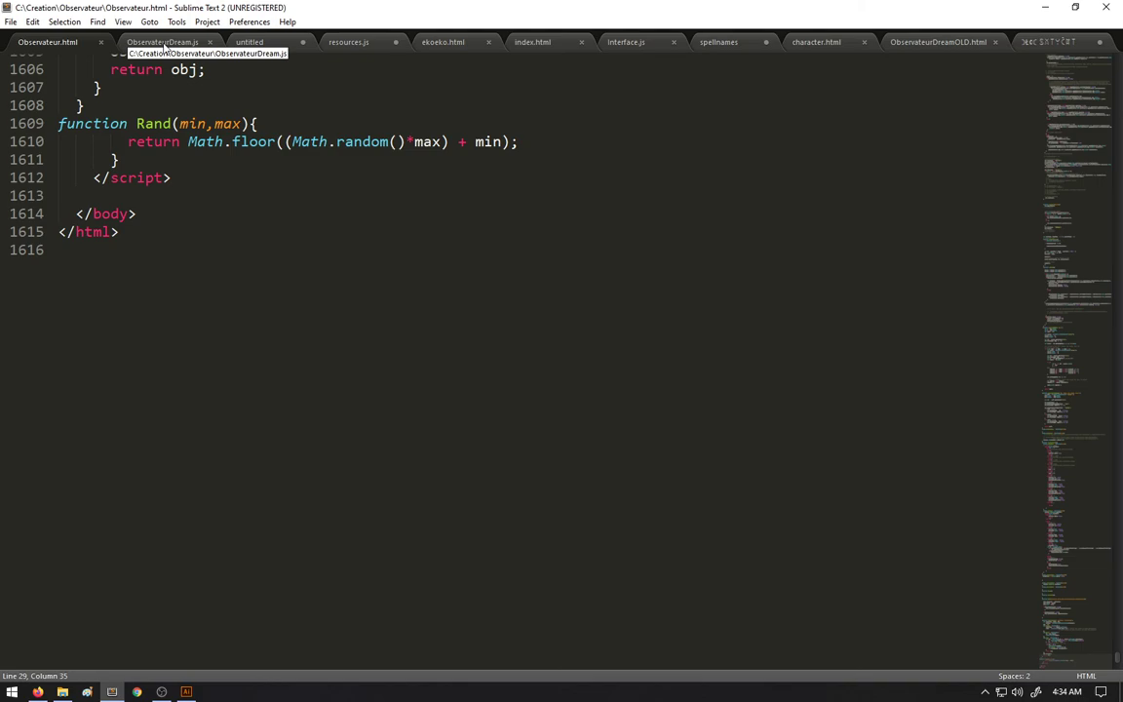
# Step: Look through the ObservateurDream.js code from its last functions back to the variable declarations at the start
pyautogui.click(162, 42)
pyautogui.moveTo(1102, 371); pyautogui.dragTo(1072, 646)
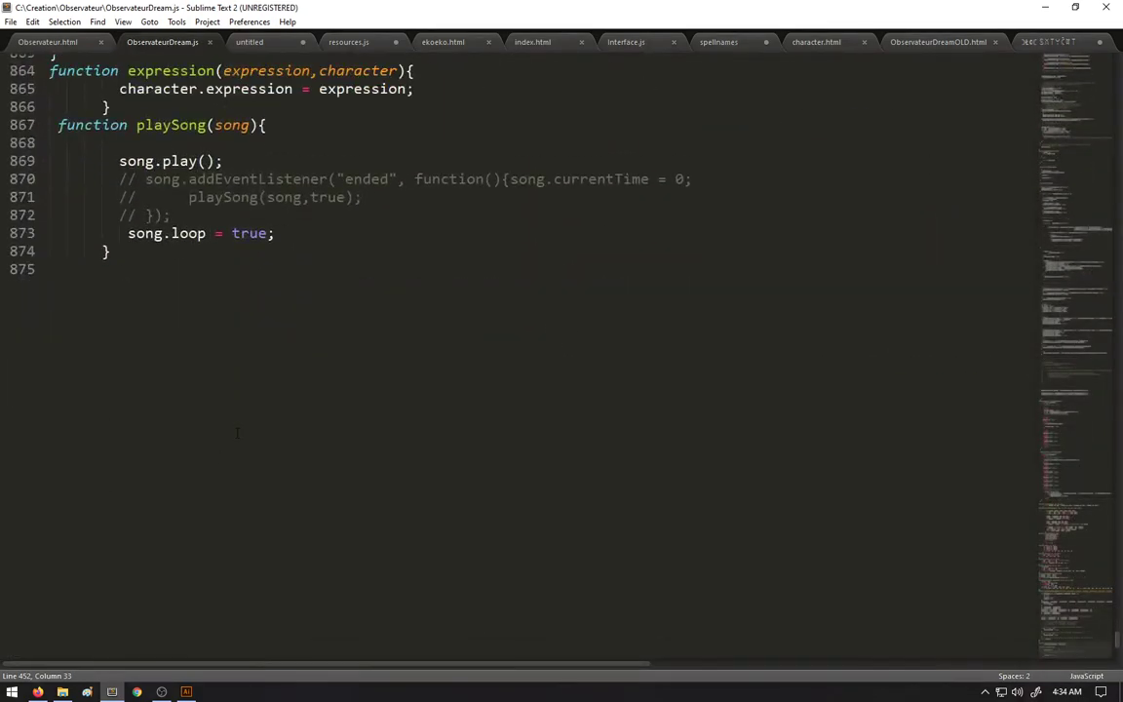
pyautogui.scroll(15, 888, 524)
pyautogui.scroll(20, 356, 309)
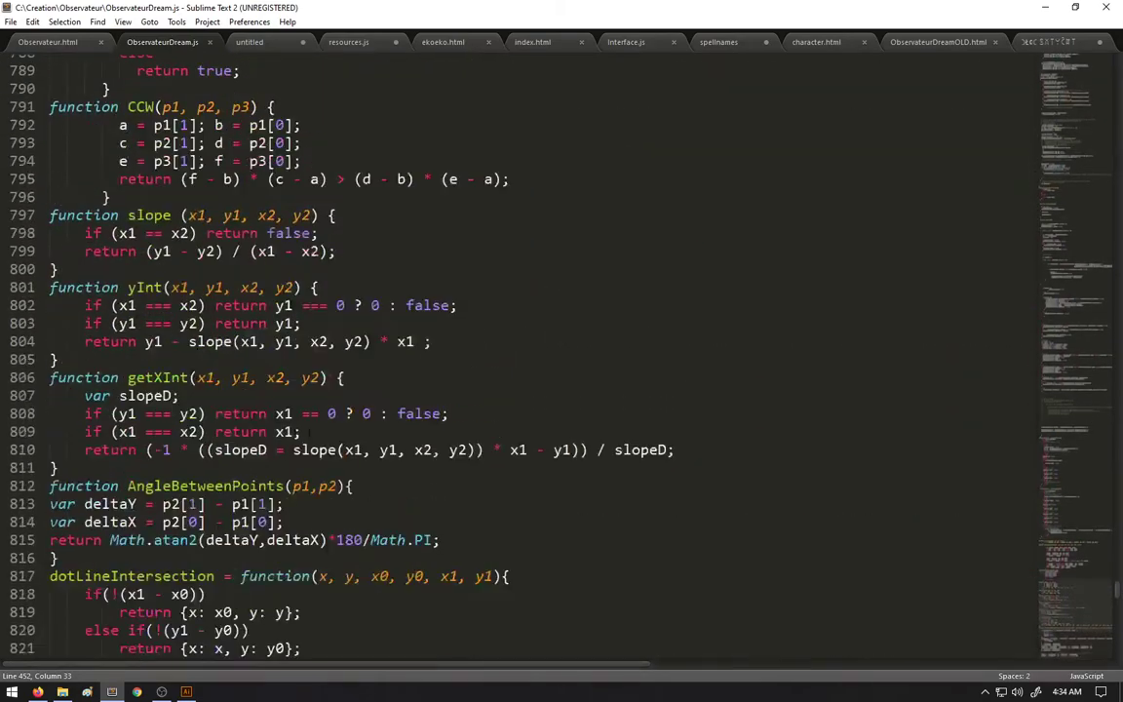
pyautogui.scroll(20, 357, 309)
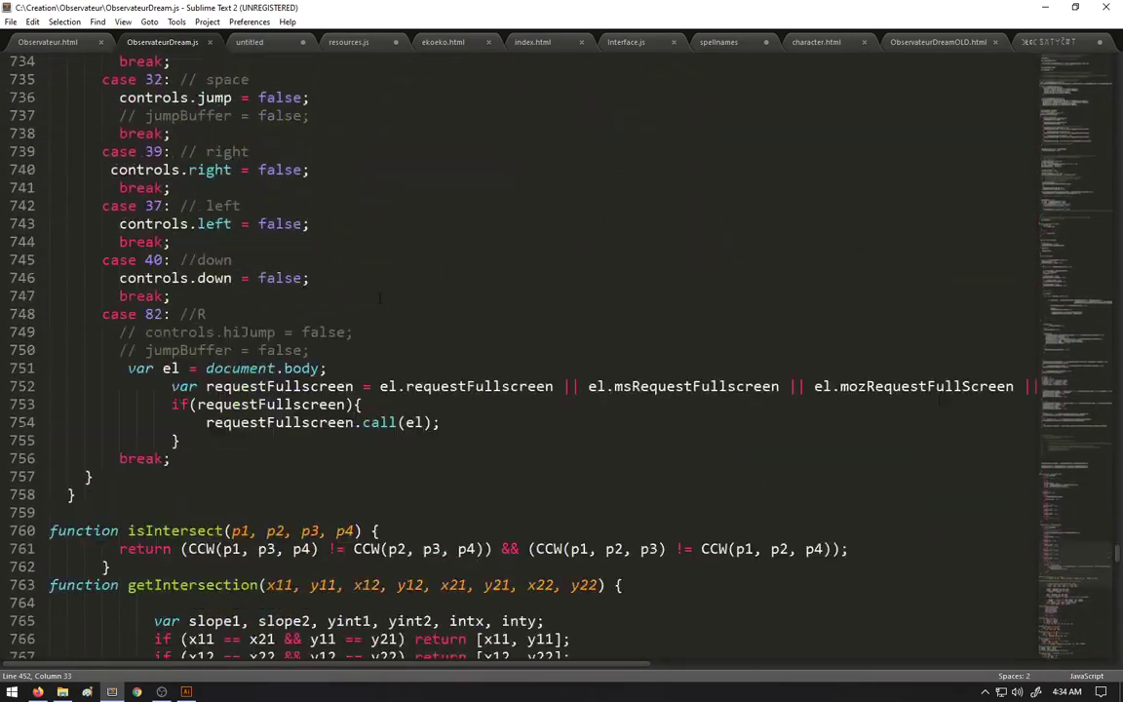
pyautogui.scroll(20, 346, 319)
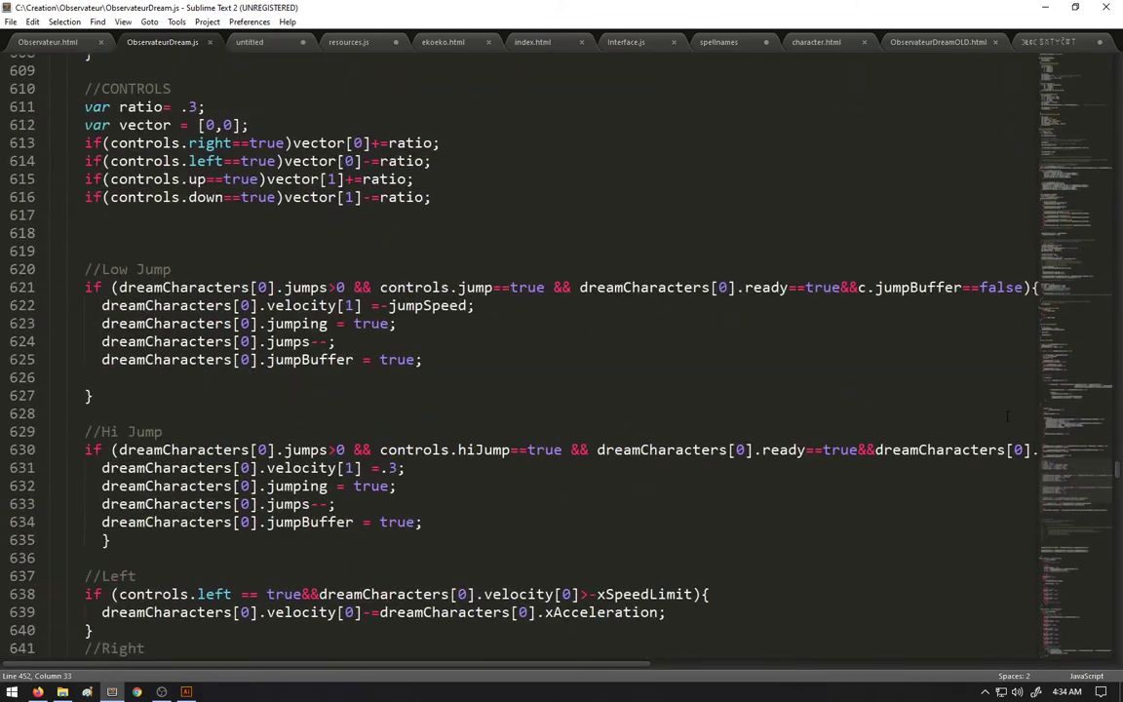
pyautogui.scroll(20, 1007, 416)
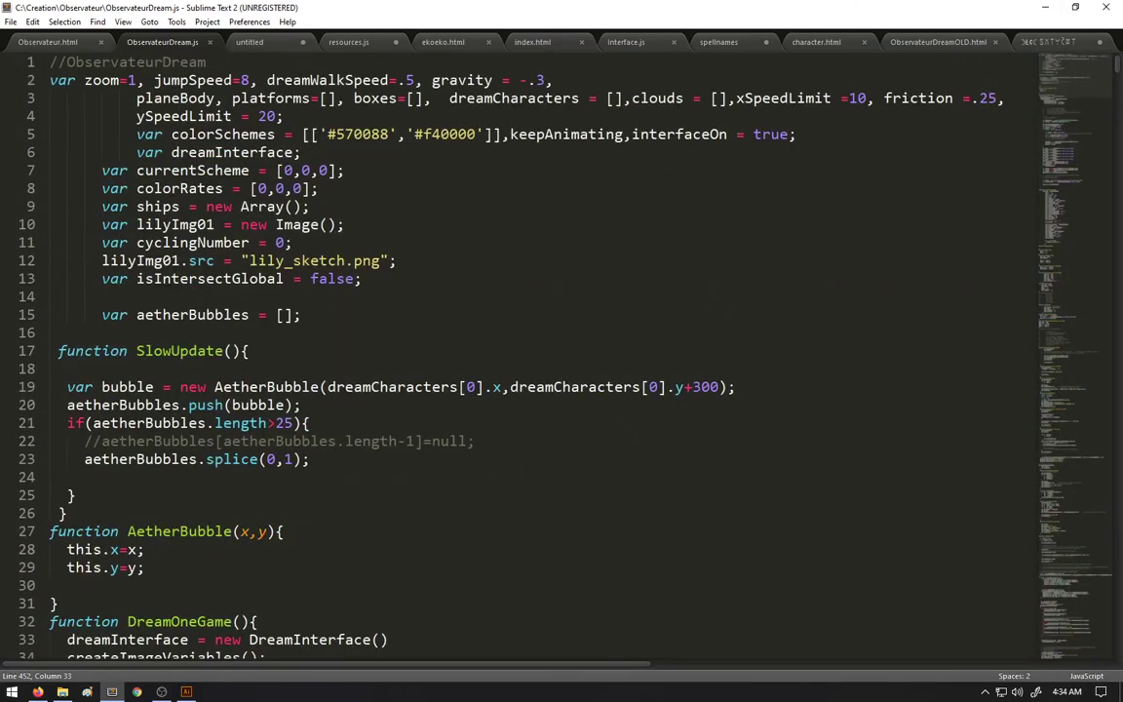
# Step: Return to Observateur.html and examine the style block, script includes and canvas tags at its beginning
pyautogui.click(38, 691)
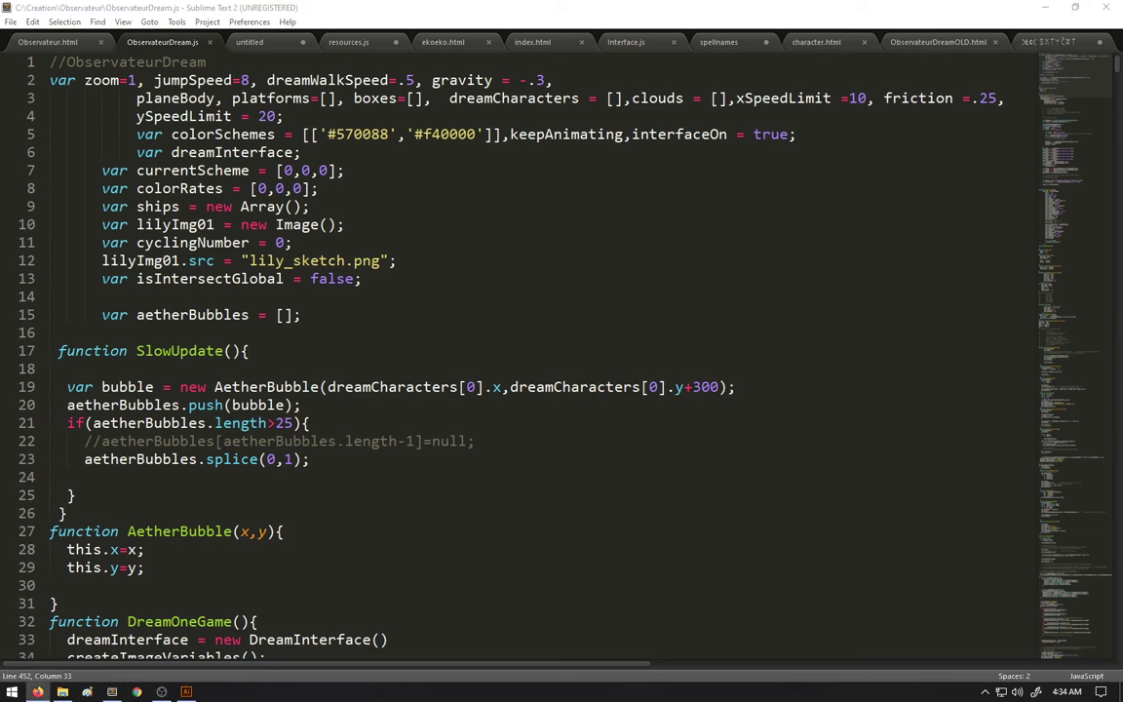
pyautogui.click(231, 189)
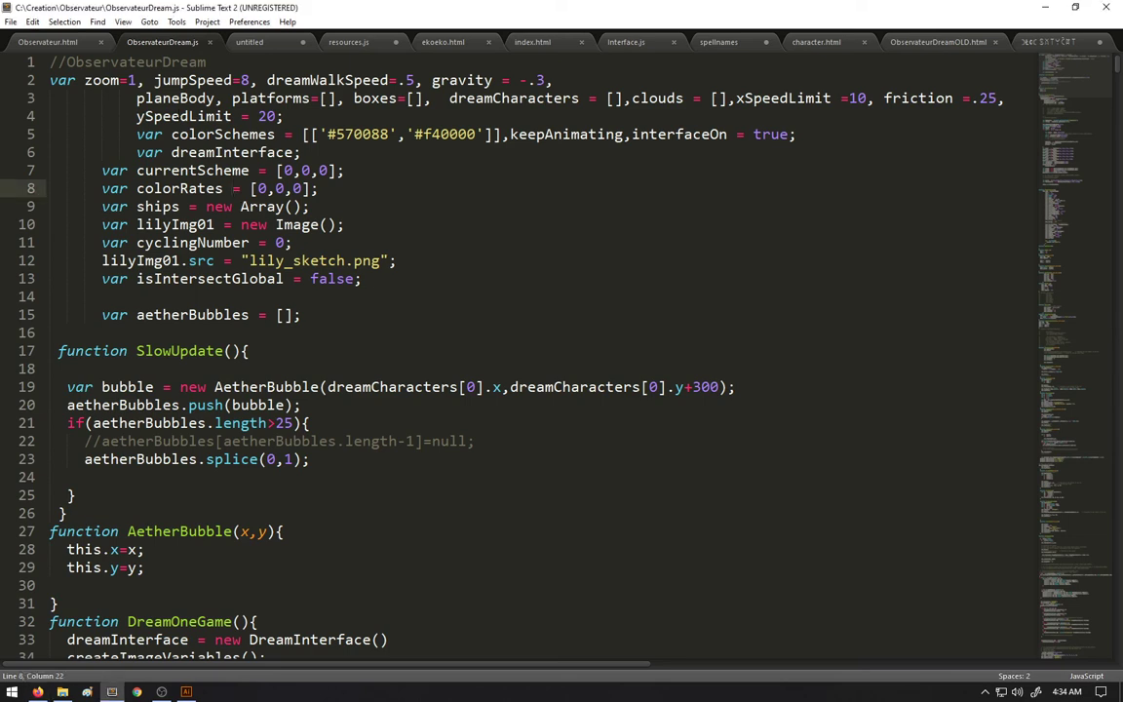
pyautogui.click(74, 49)
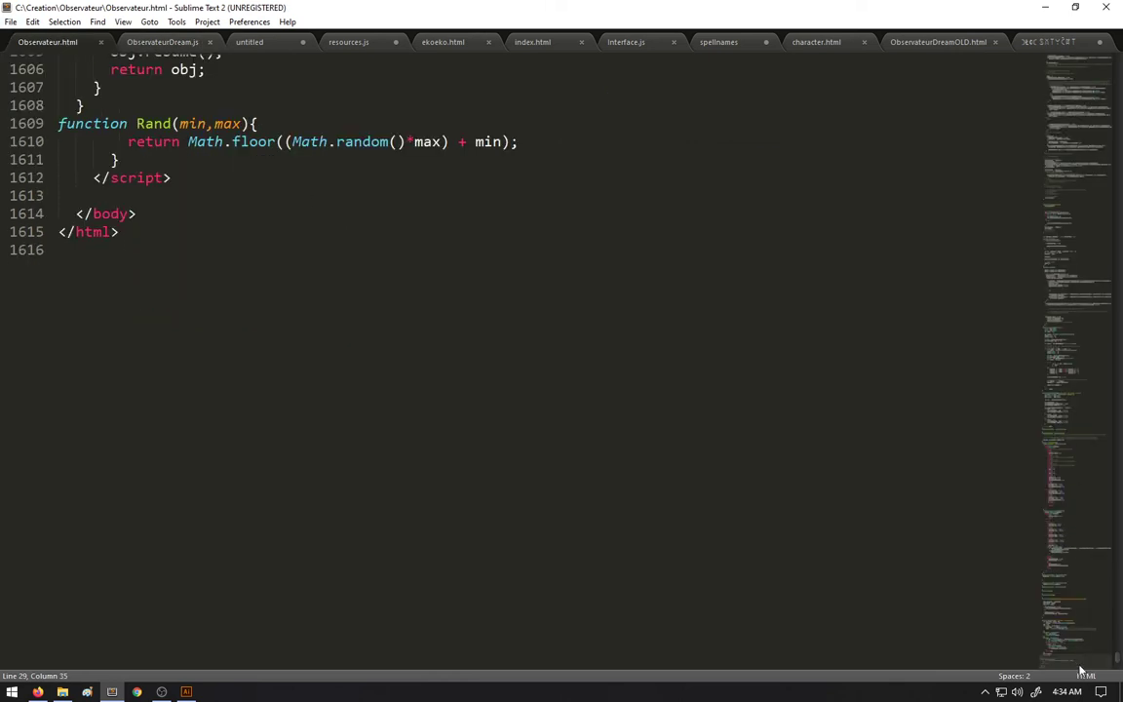
pyautogui.moveTo(1076, 582); pyautogui.dragTo(1069, 42)
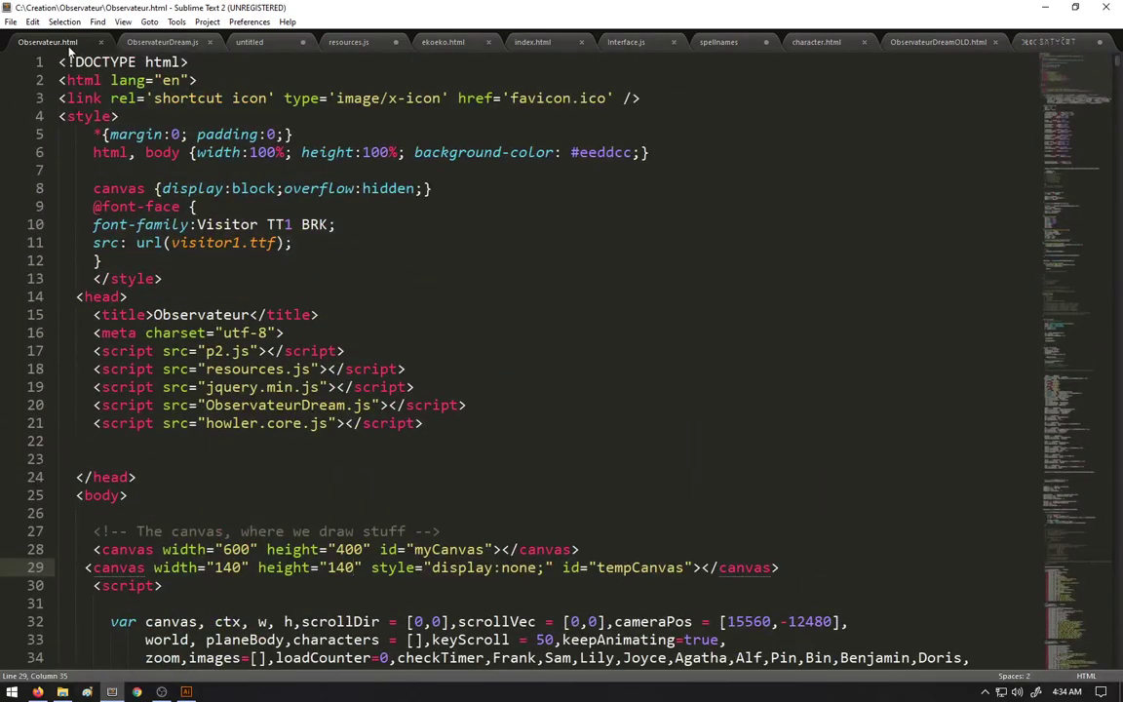
# Step: Create a new empty file and save it as erthLegacy in the Desktop's erthLegacy folder
pyautogui.moveTo(11, 21)
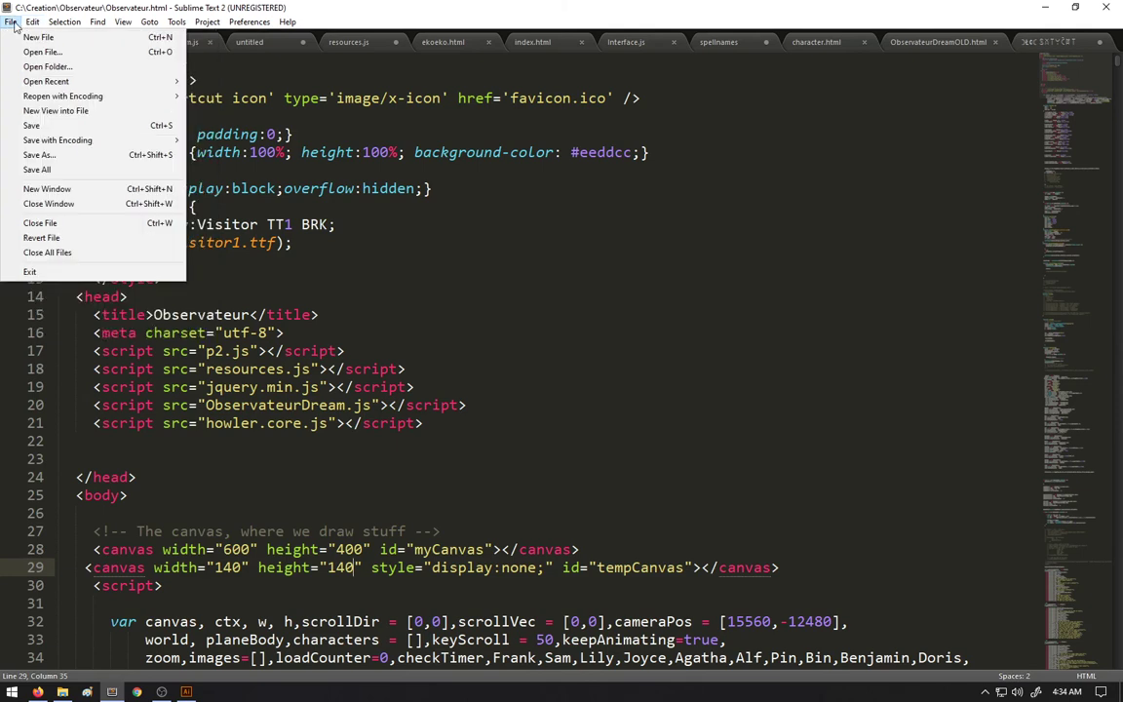
pyautogui.click(39, 35)
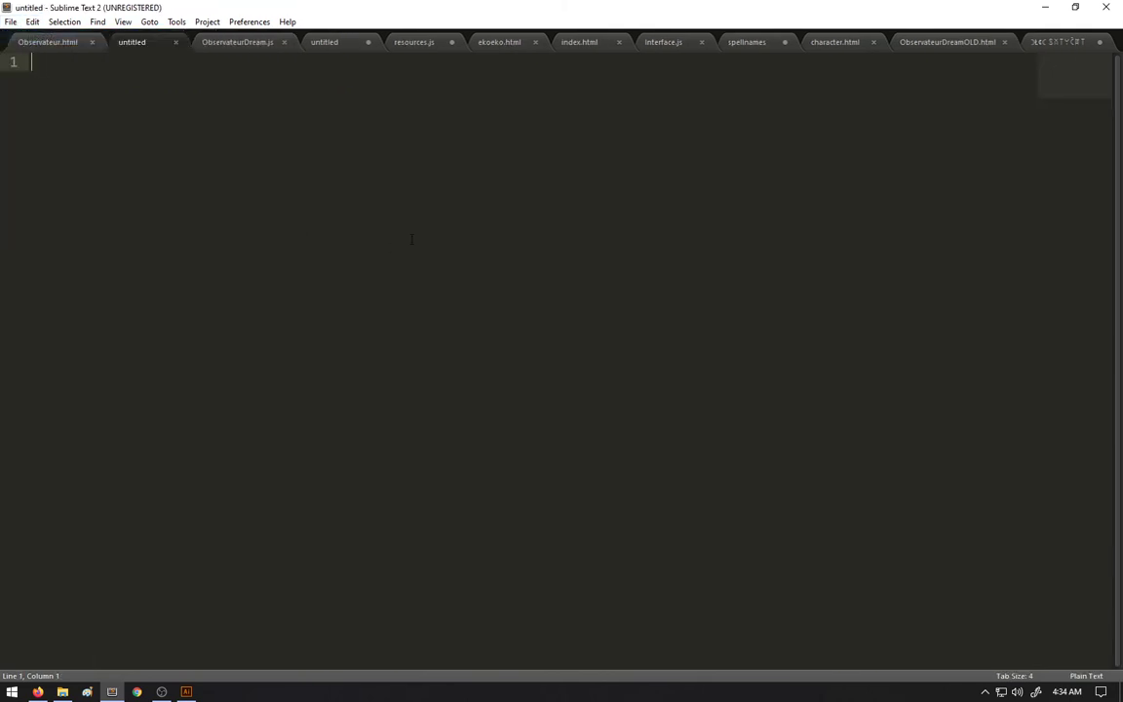
pyautogui.click(9, 22)
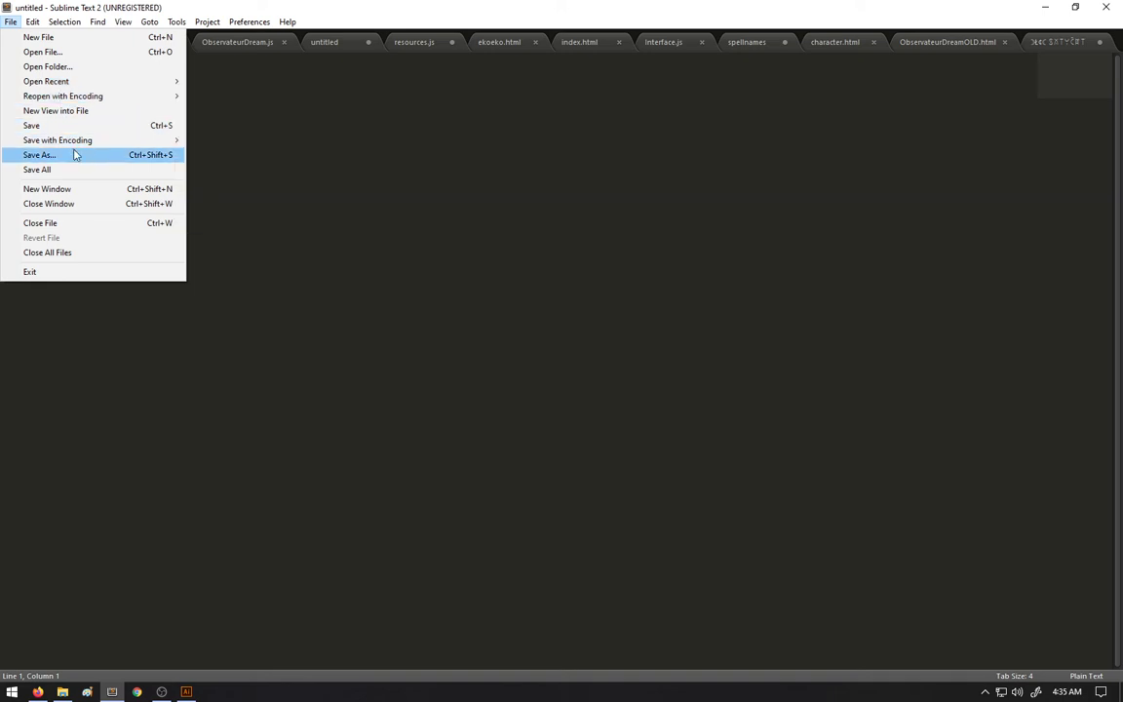
pyautogui.click(39, 155)
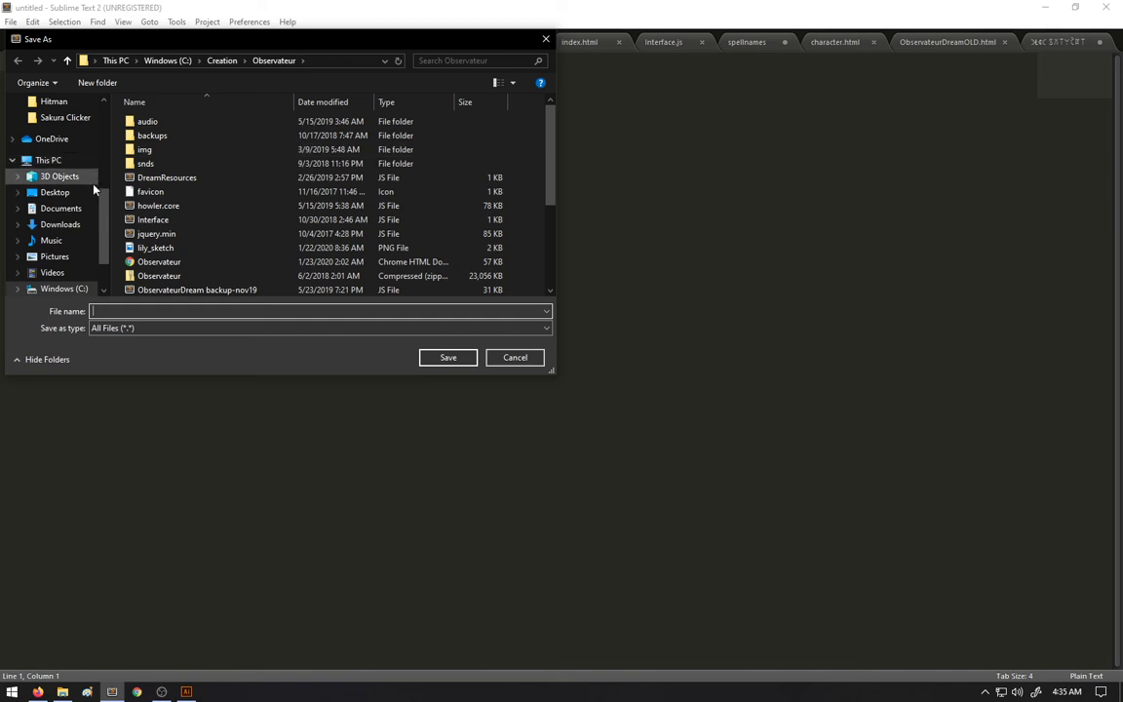
pyautogui.click(53, 192)
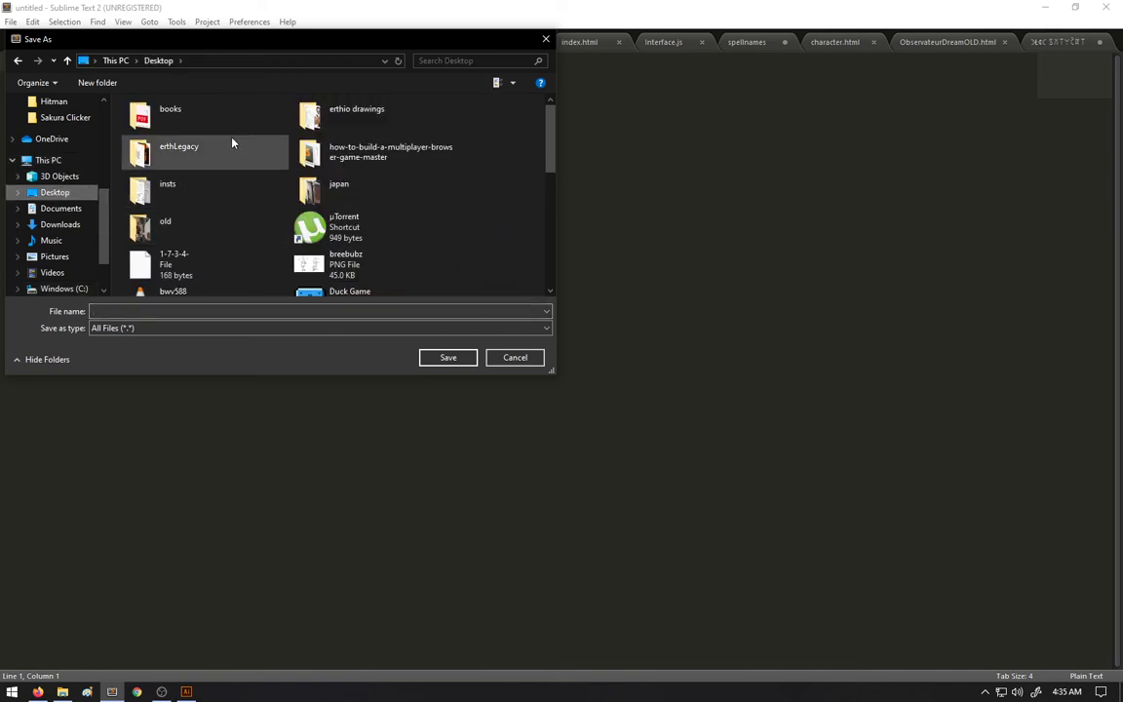
pyautogui.doubleClick(233, 145)
pyautogui.click(185, 310)
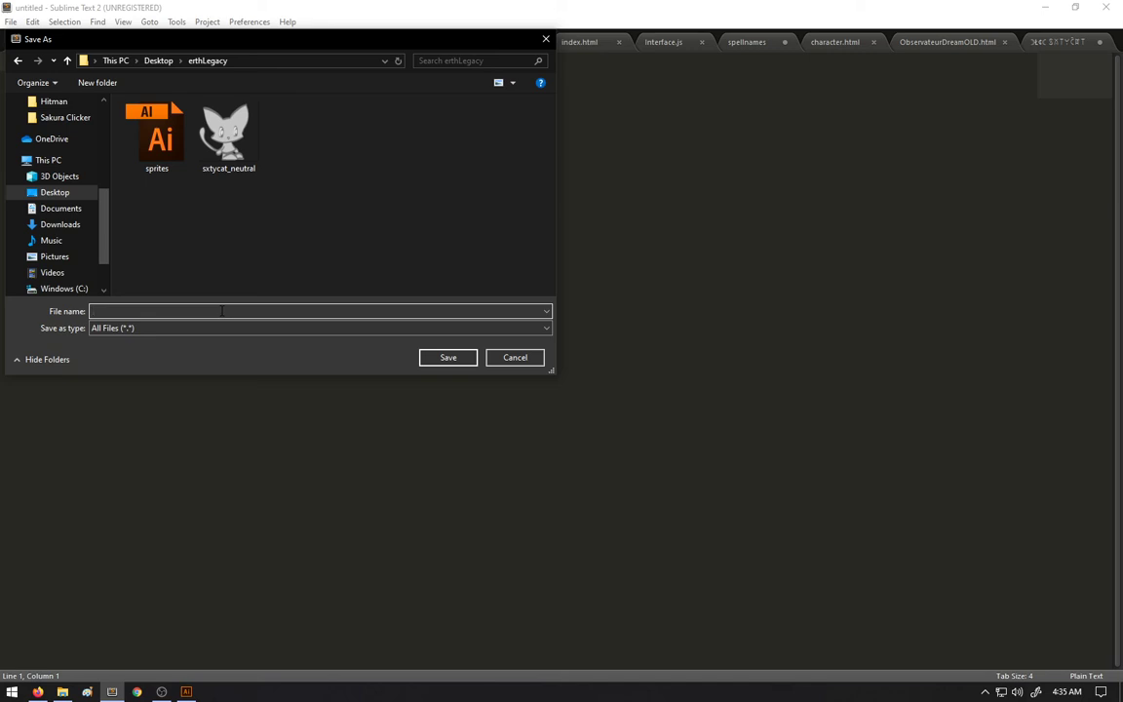
pyautogui.write('erthLegacy')
pyautogui.press('Return')
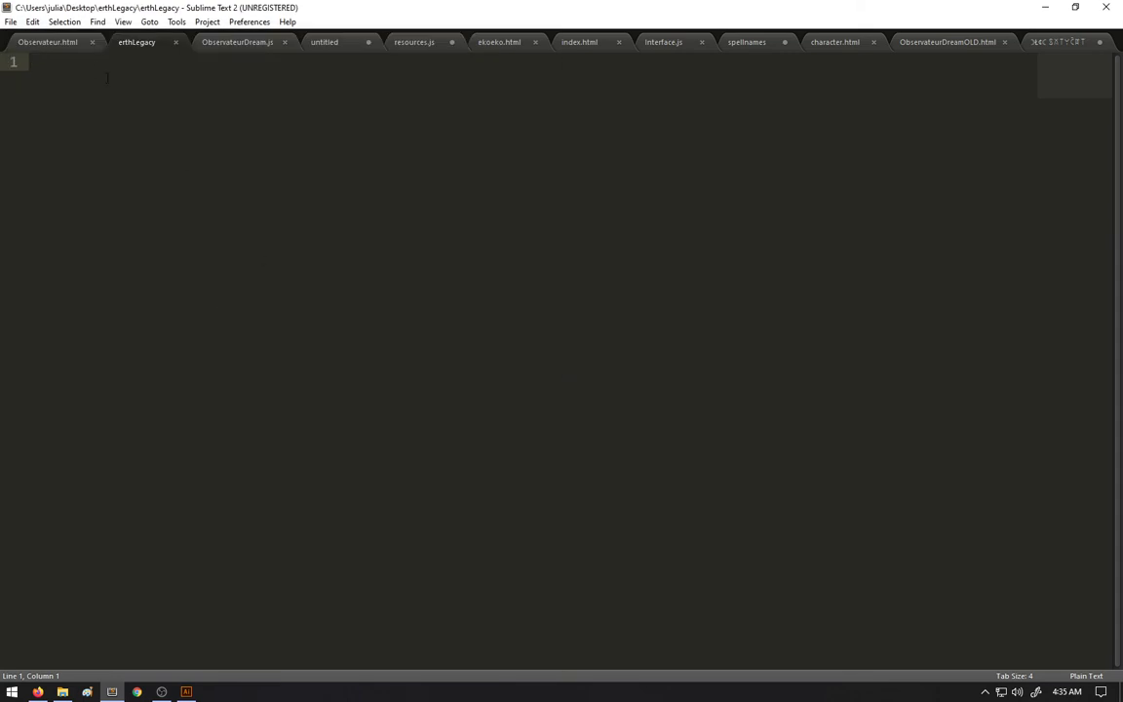